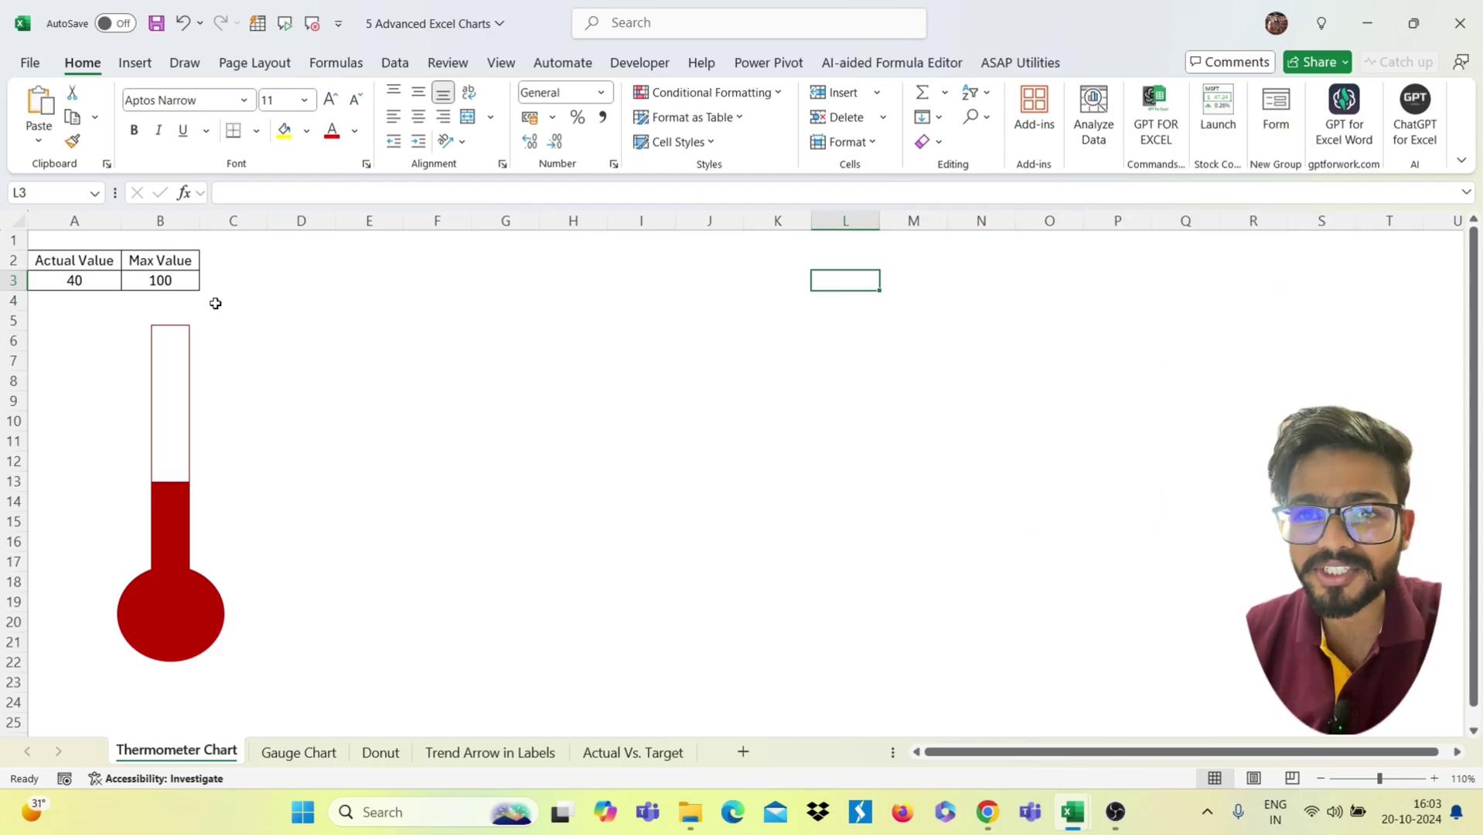
Insert a 2-D clustered column chart from A3:B3 and switch its rows and columns so each value is its own series
click(103, 283)
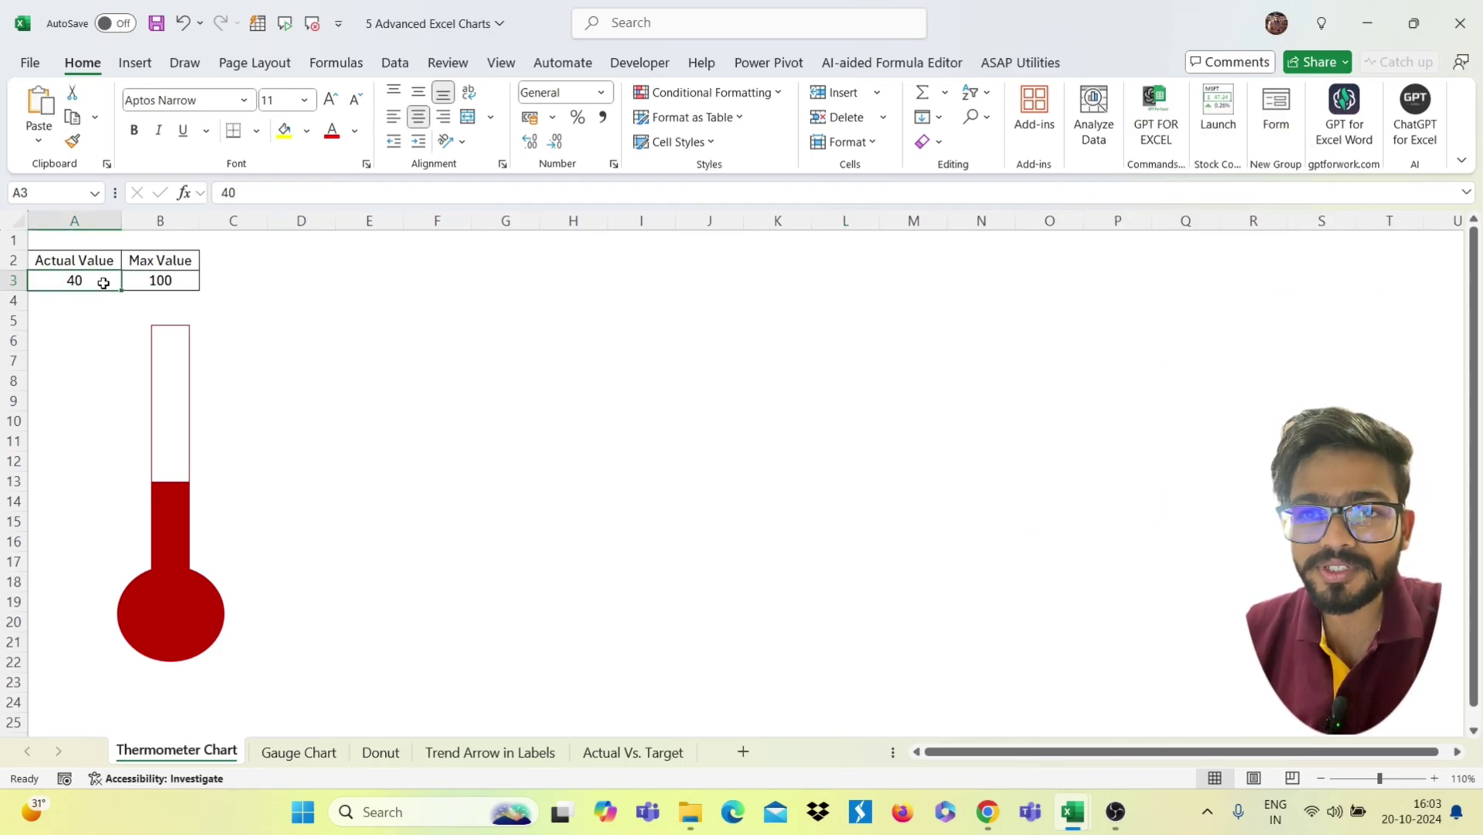
click(159, 283)
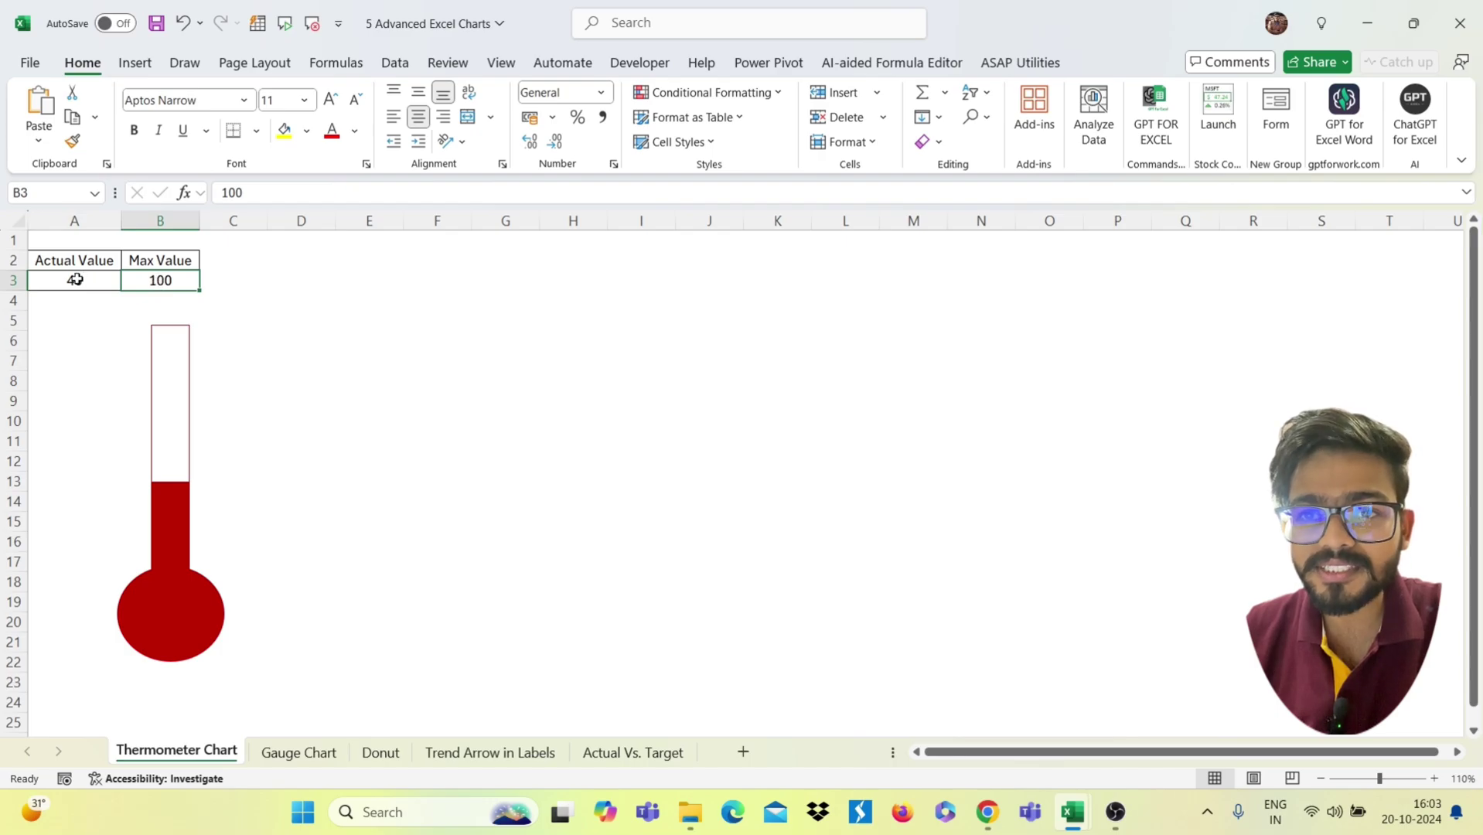
drag(75, 280, 157, 280)
click(140, 68)
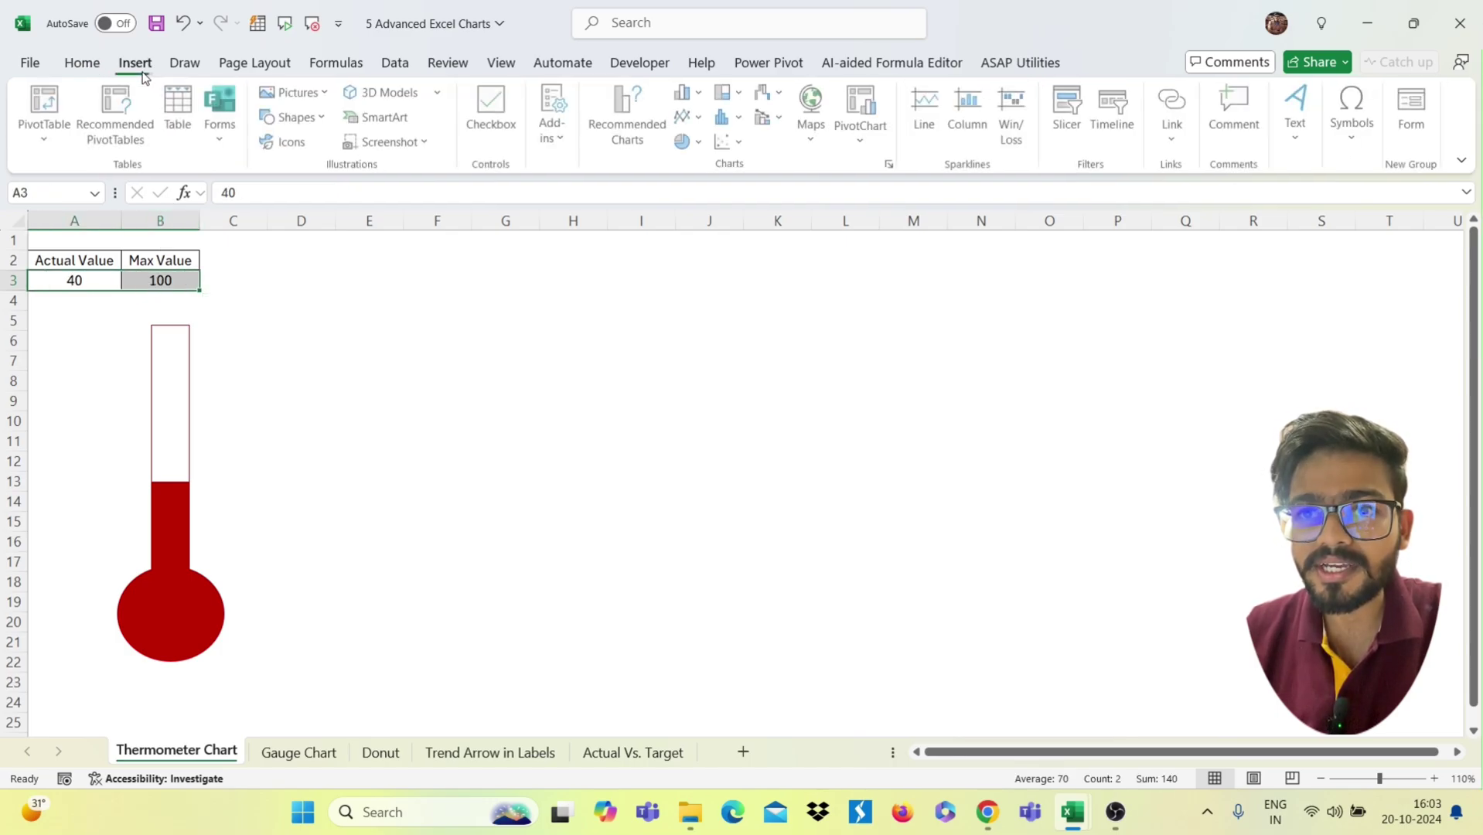
click(688, 97)
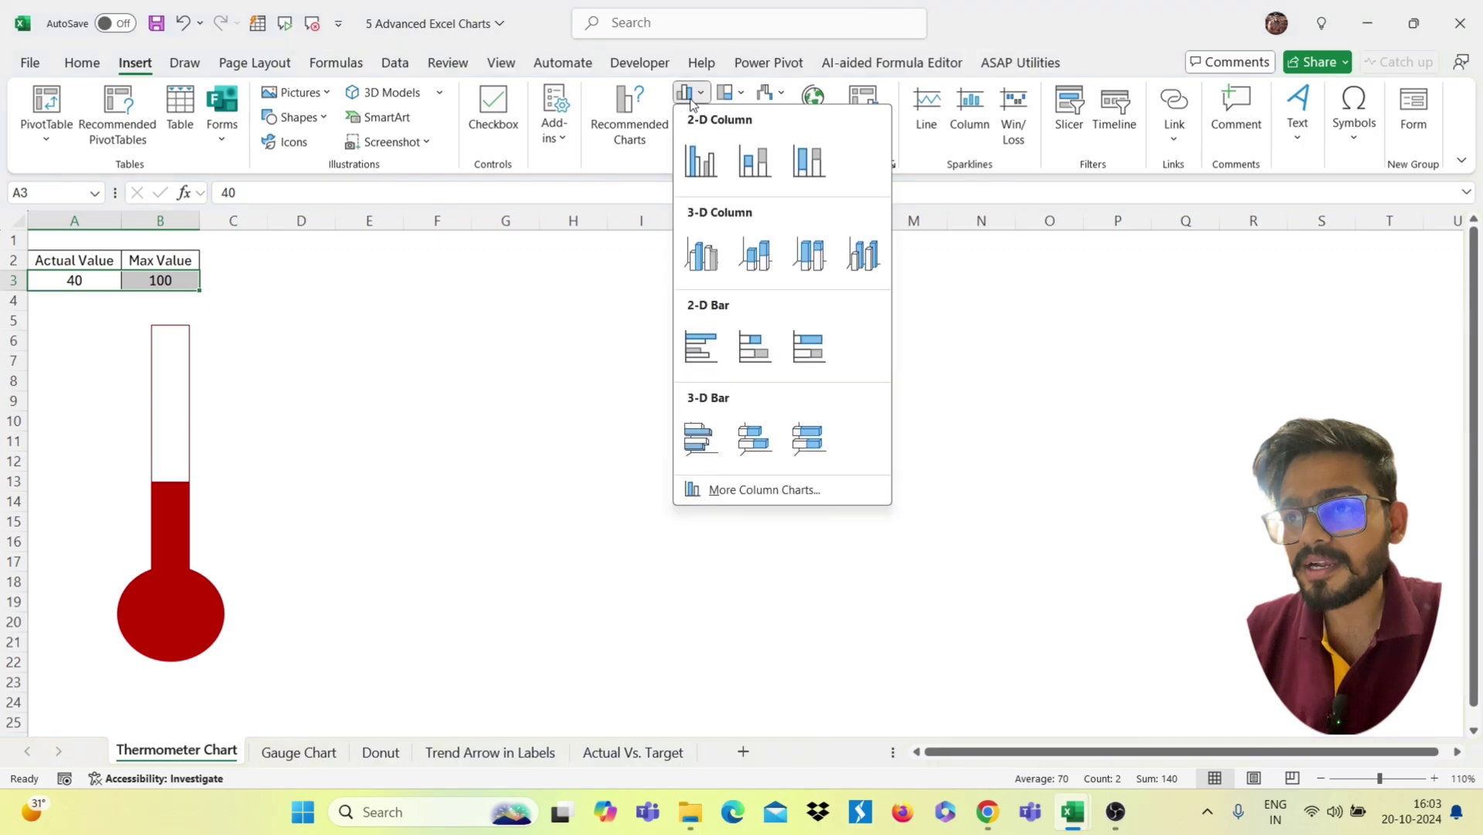
click(709, 160)
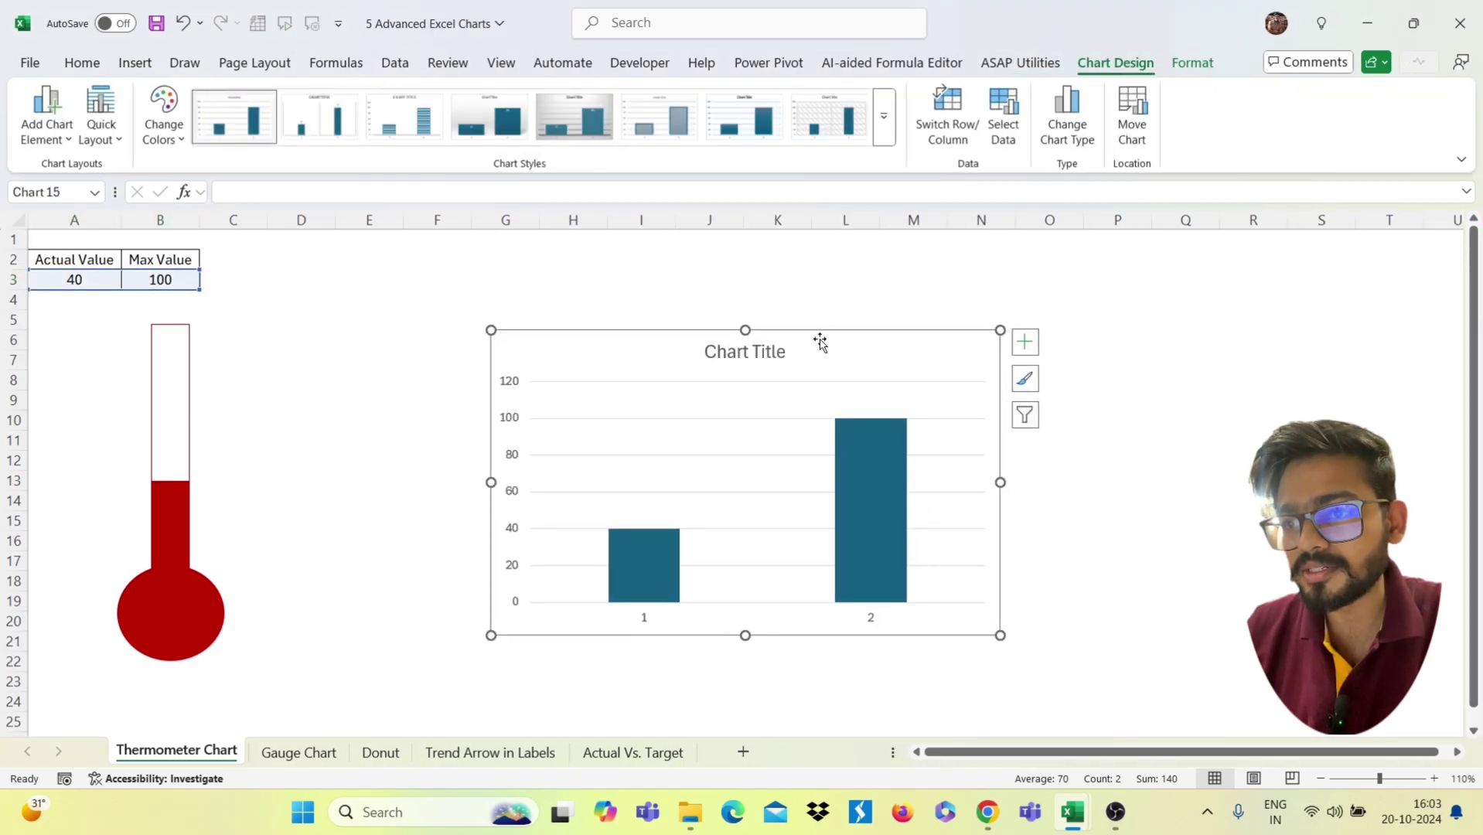
mouse_move(817, 341)
mouse_down()
mouse_move(774, 341)
mouse_move(801, 340)
mouse_up()
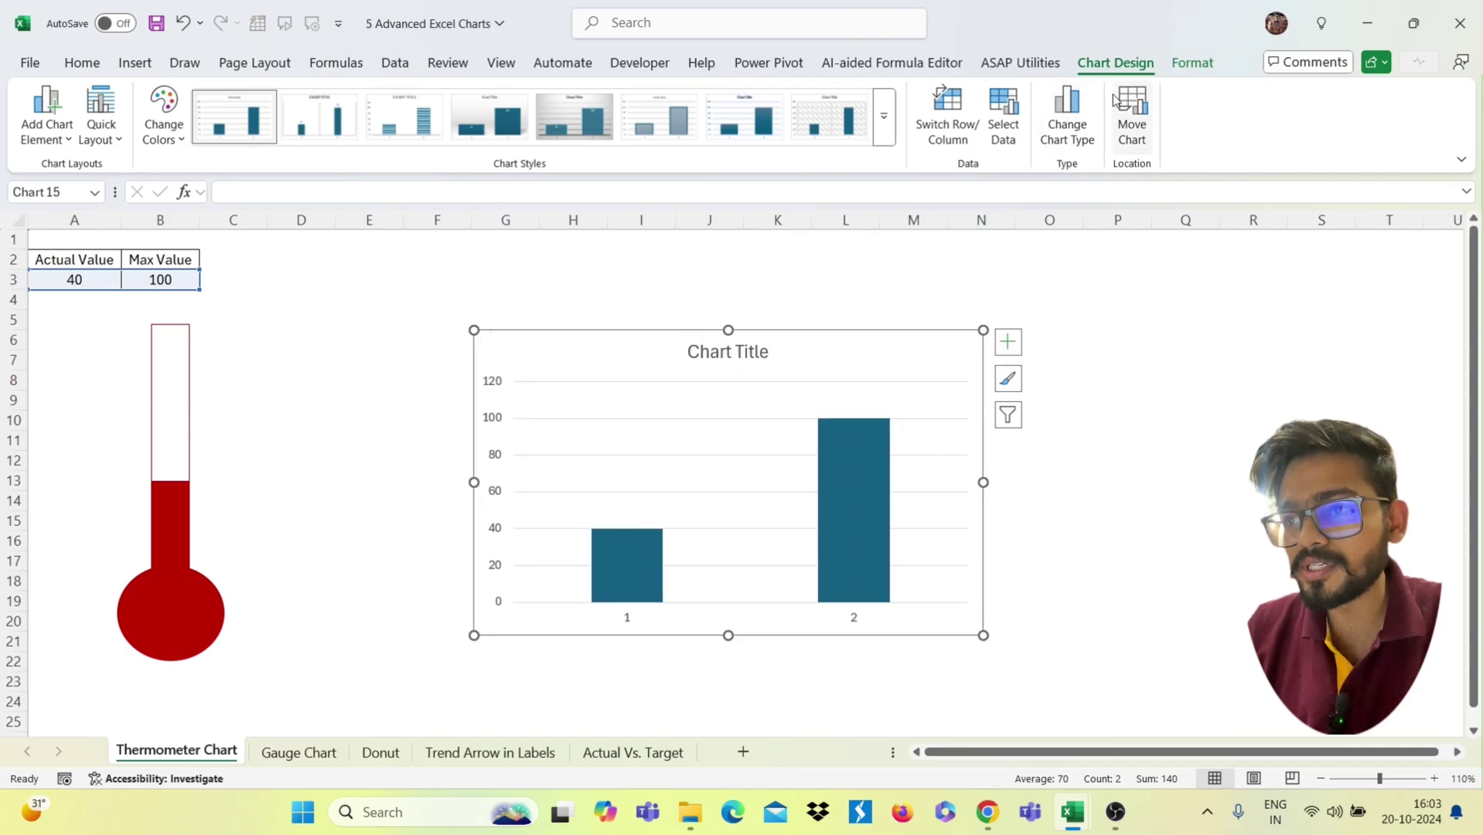
click(954, 148)
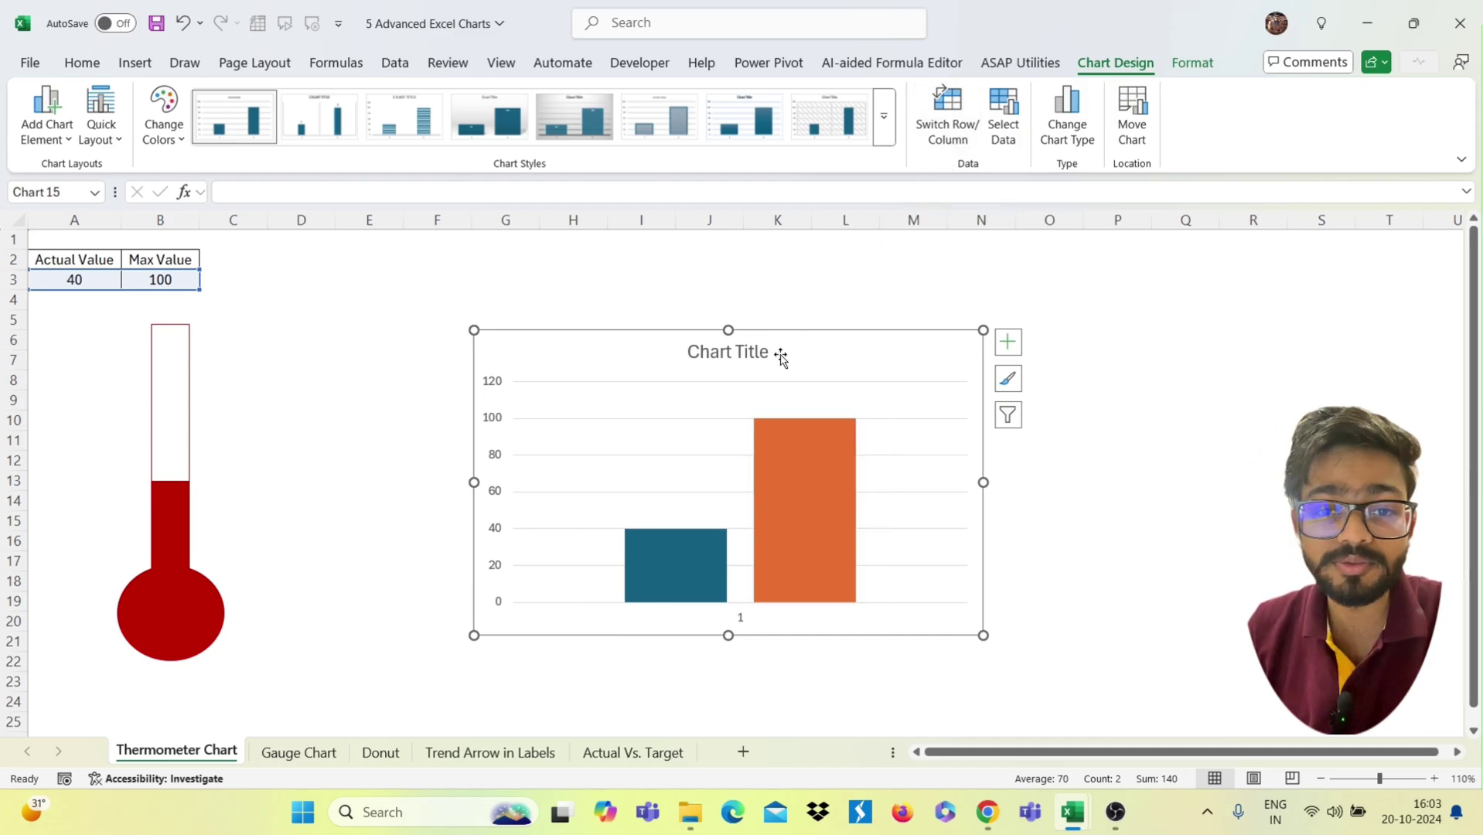
Give the Actual Value column in the new chart a solid dark red fill
click(664, 571)
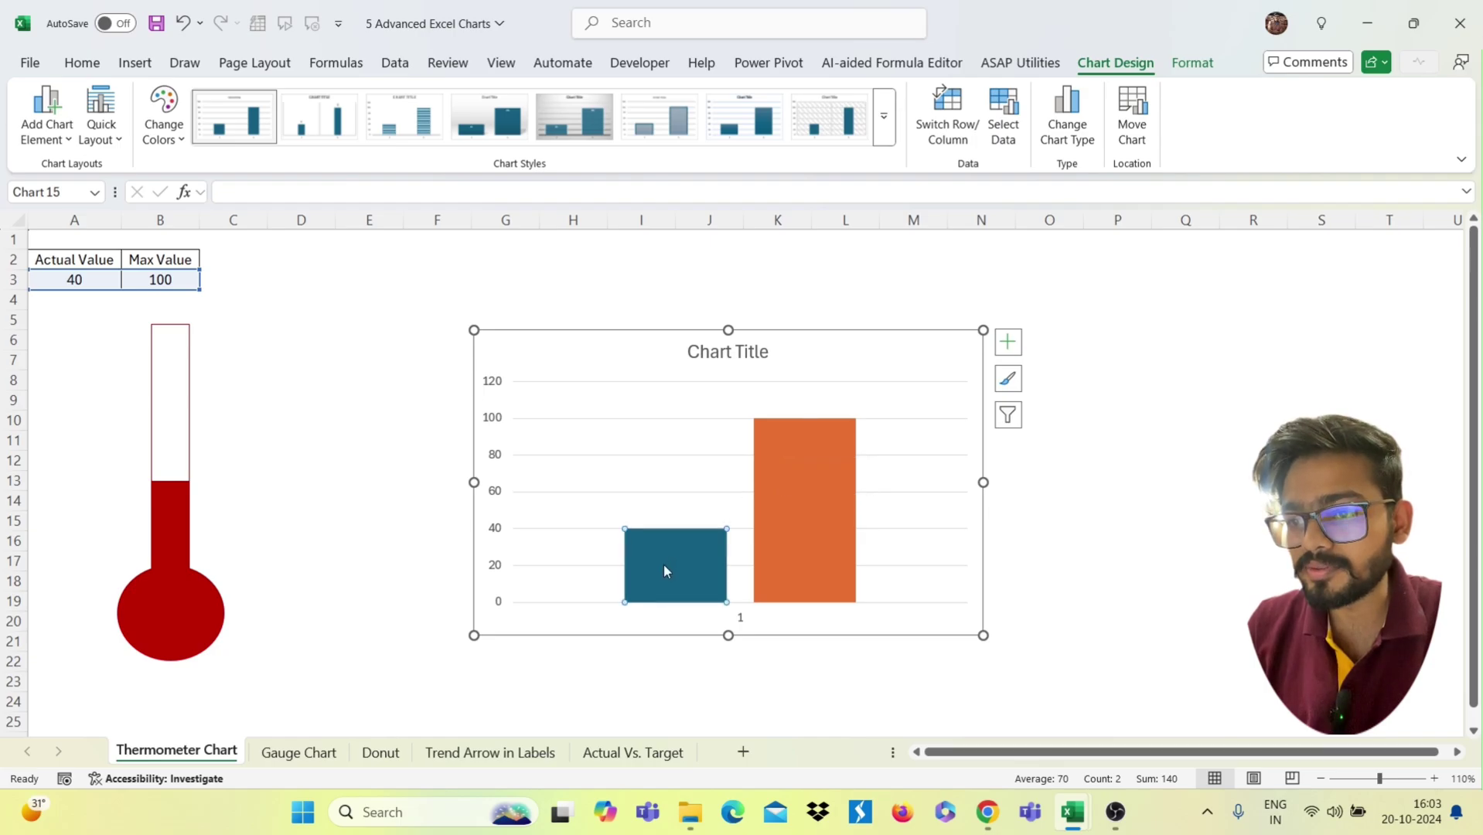
right_click(664, 572)
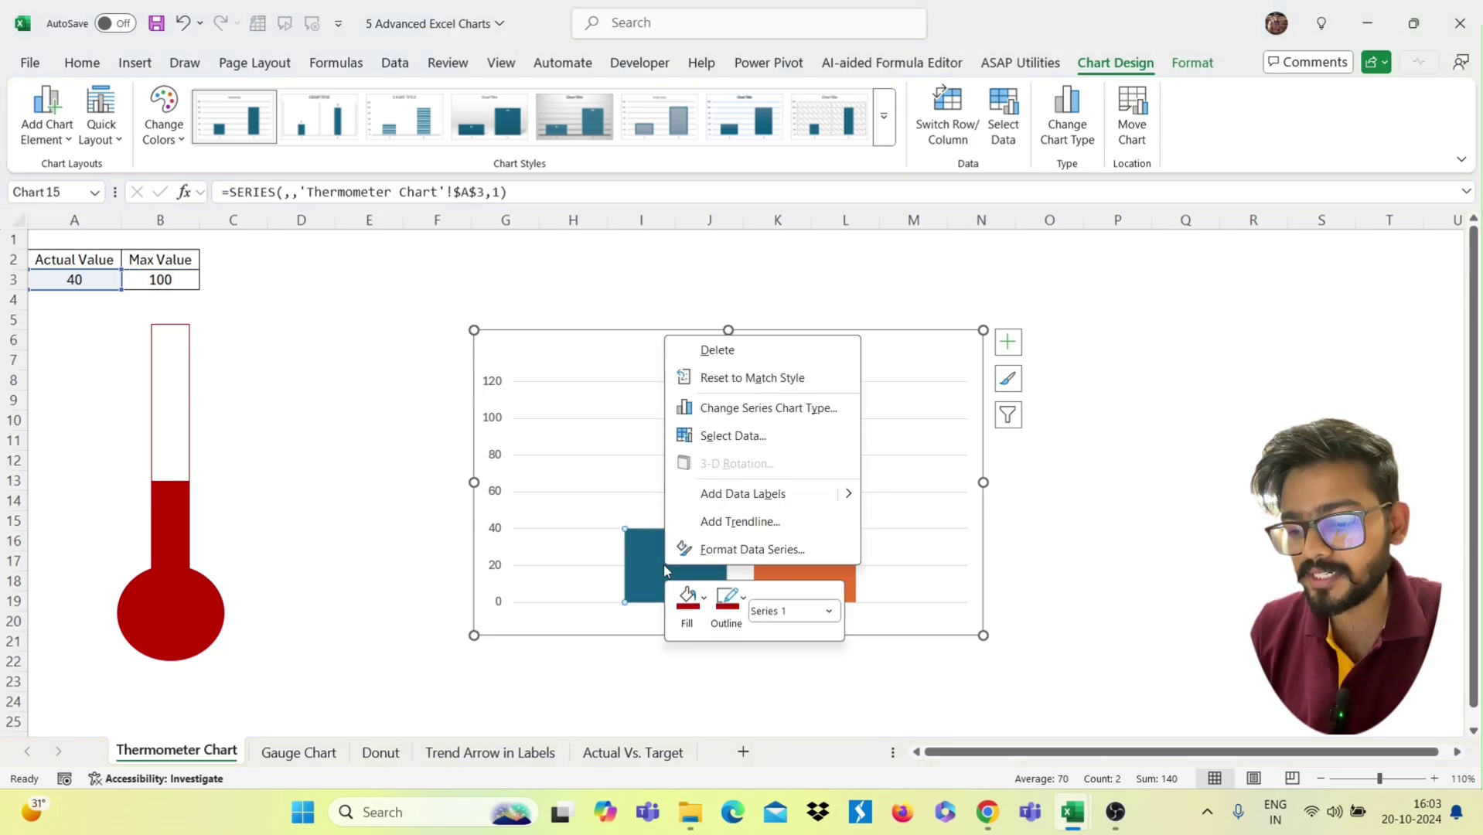
click(728, 549)
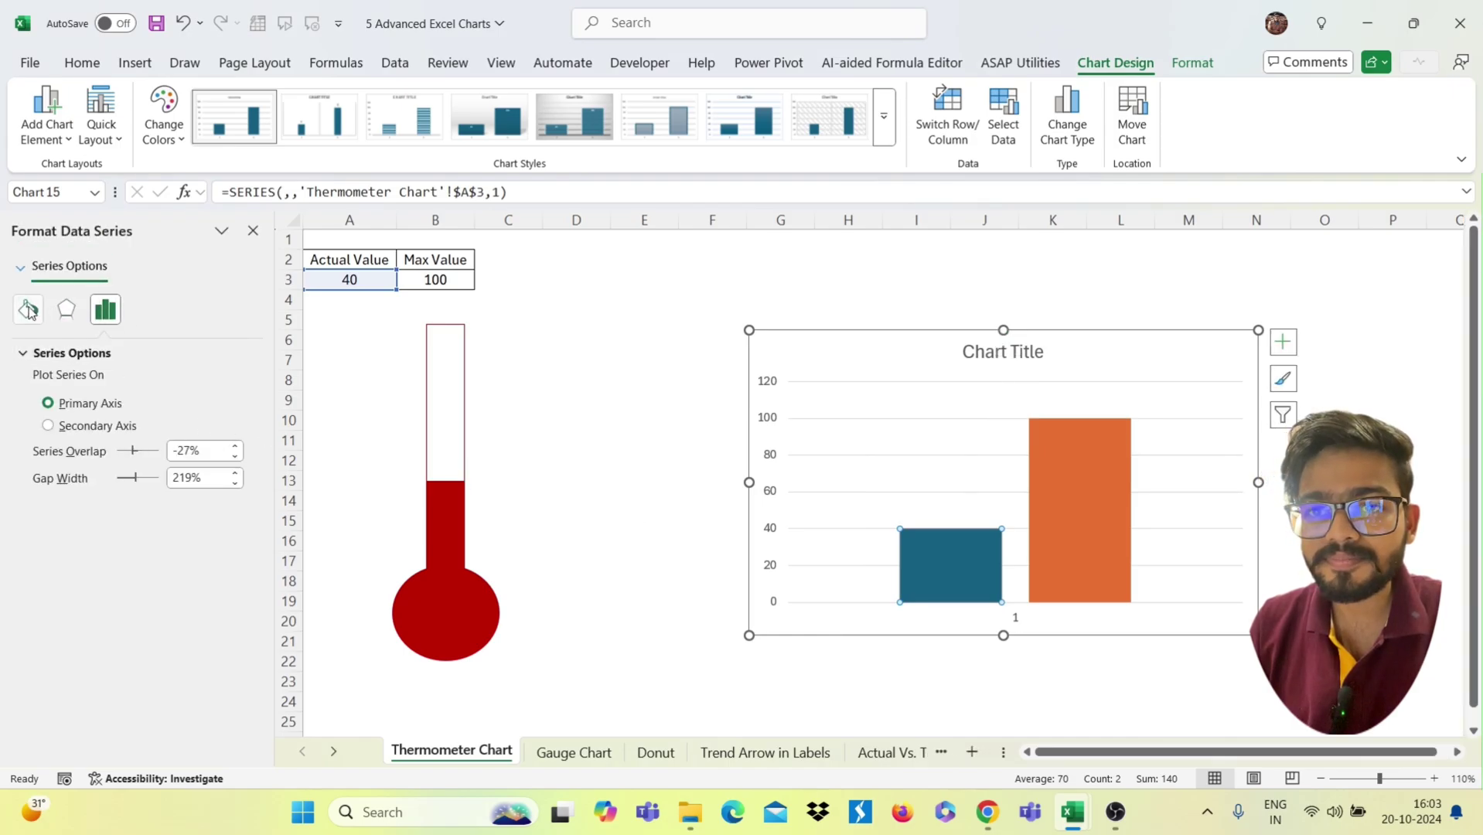
click(29, 310)
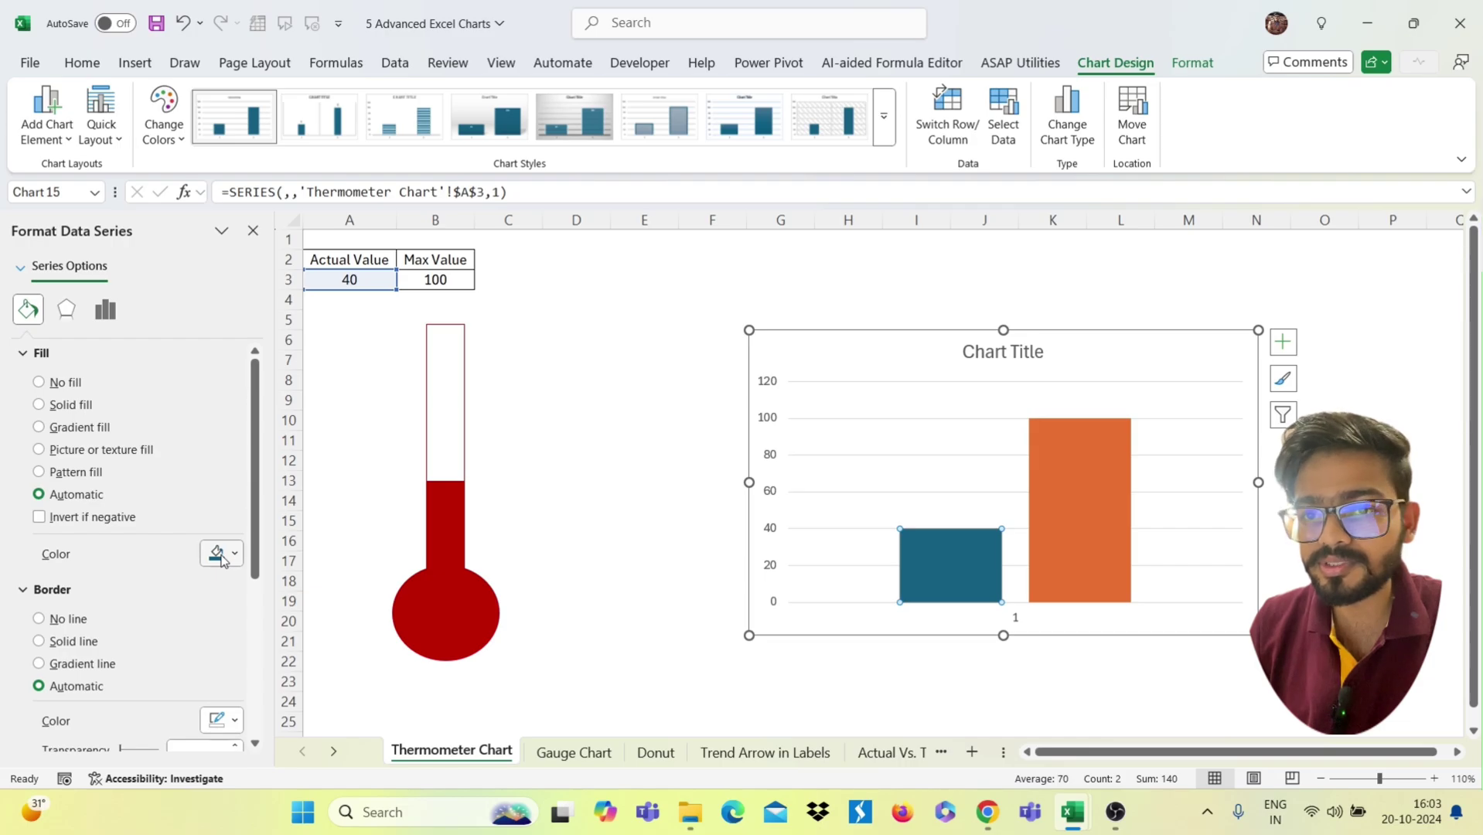
click(71, 404)
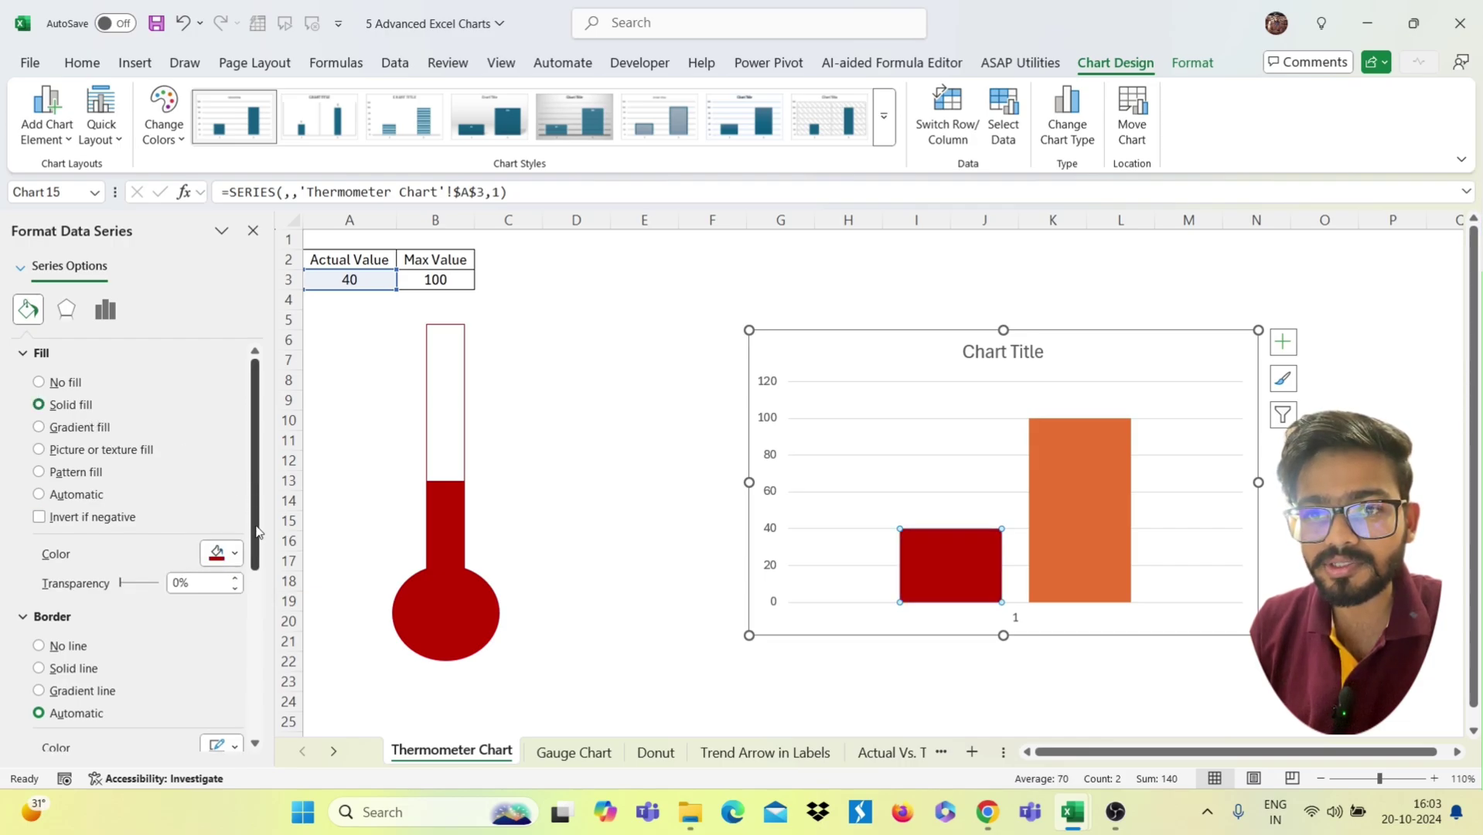
click(232, 552)
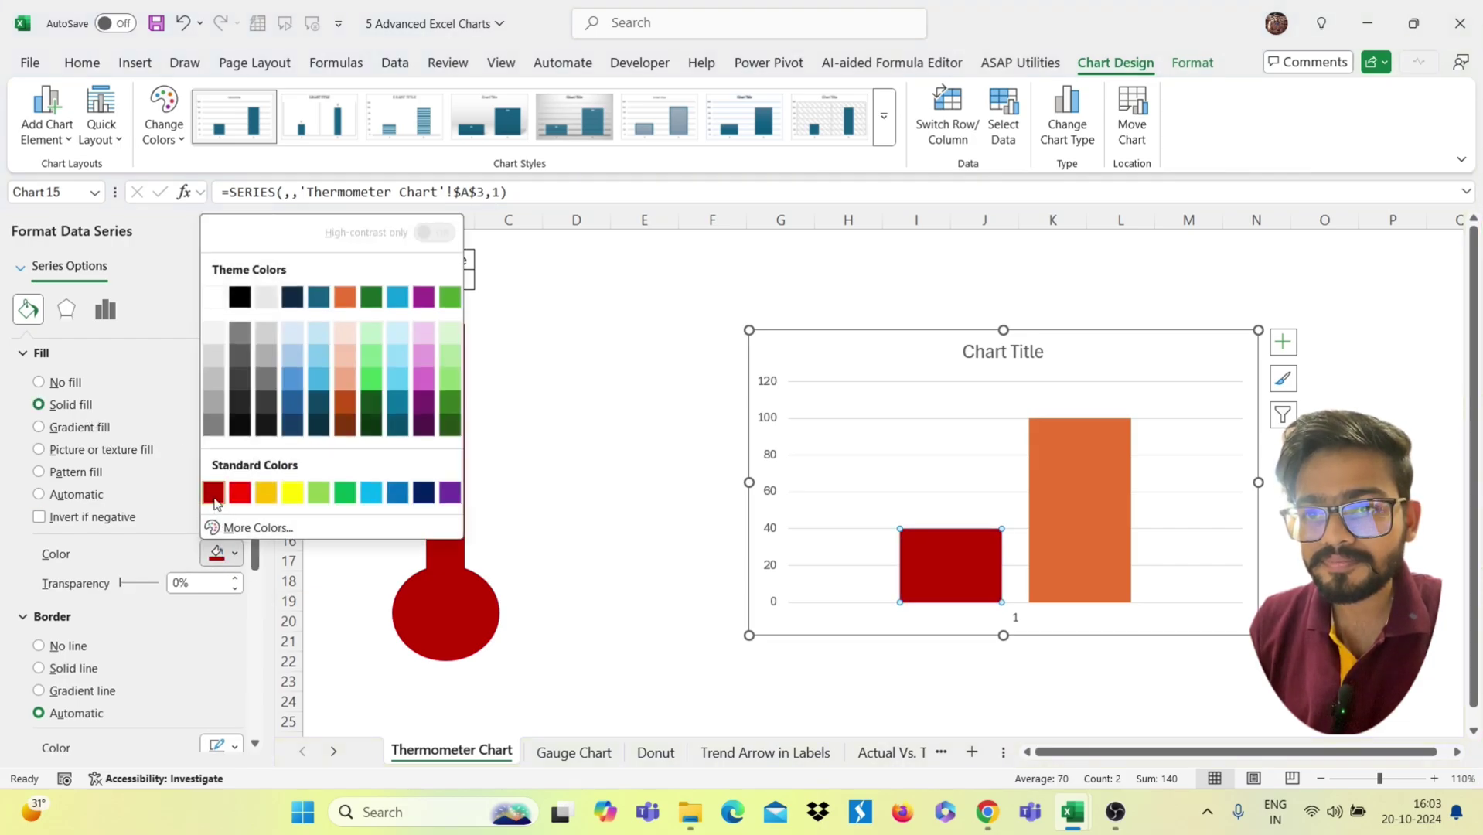
click(218, 553)
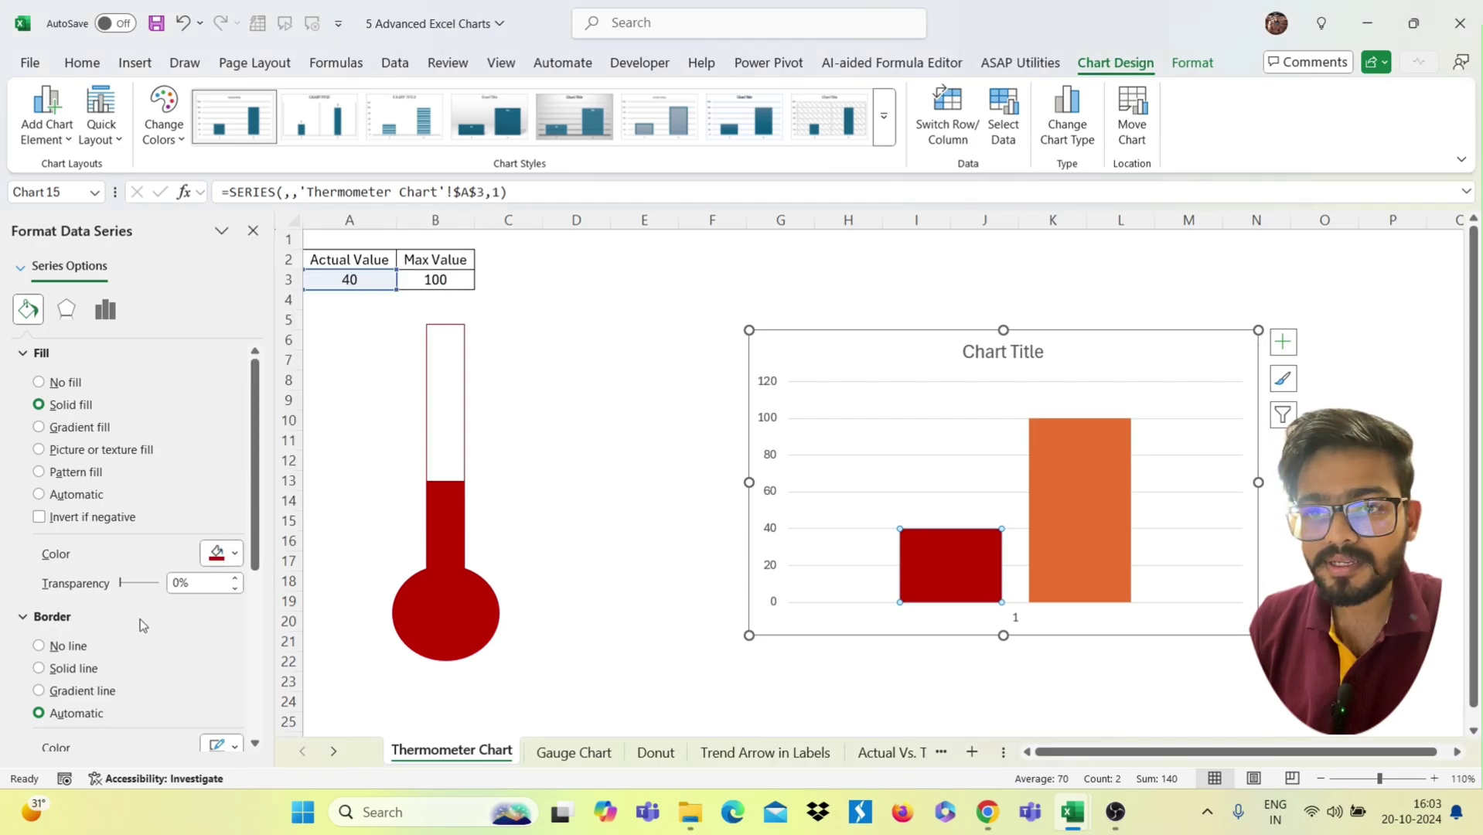
Set the Actual Value column's border to a solid line in dark red
click(67, 670)
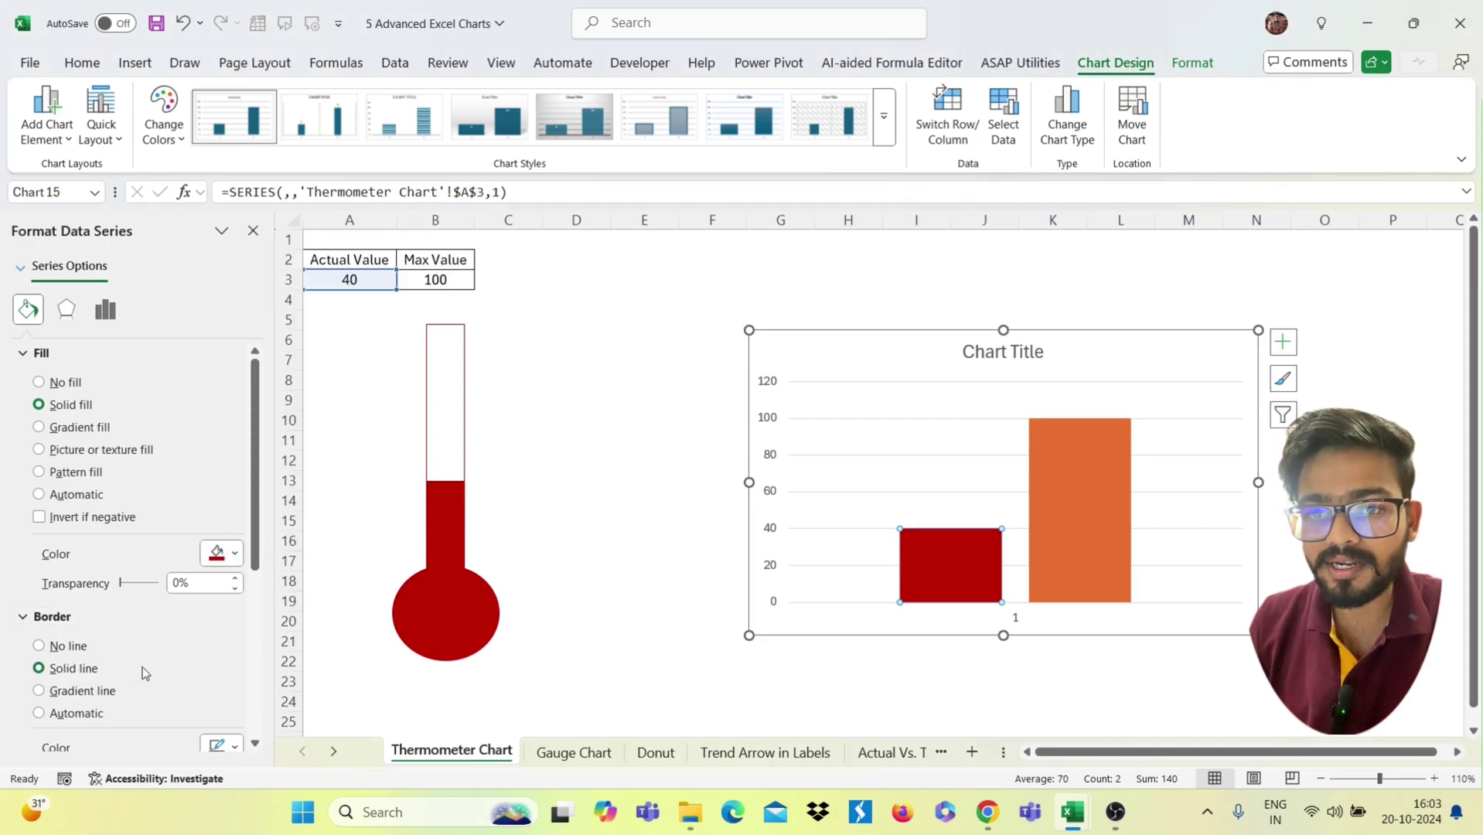
scroll(143, 673, down, 1)
click(212, 701)
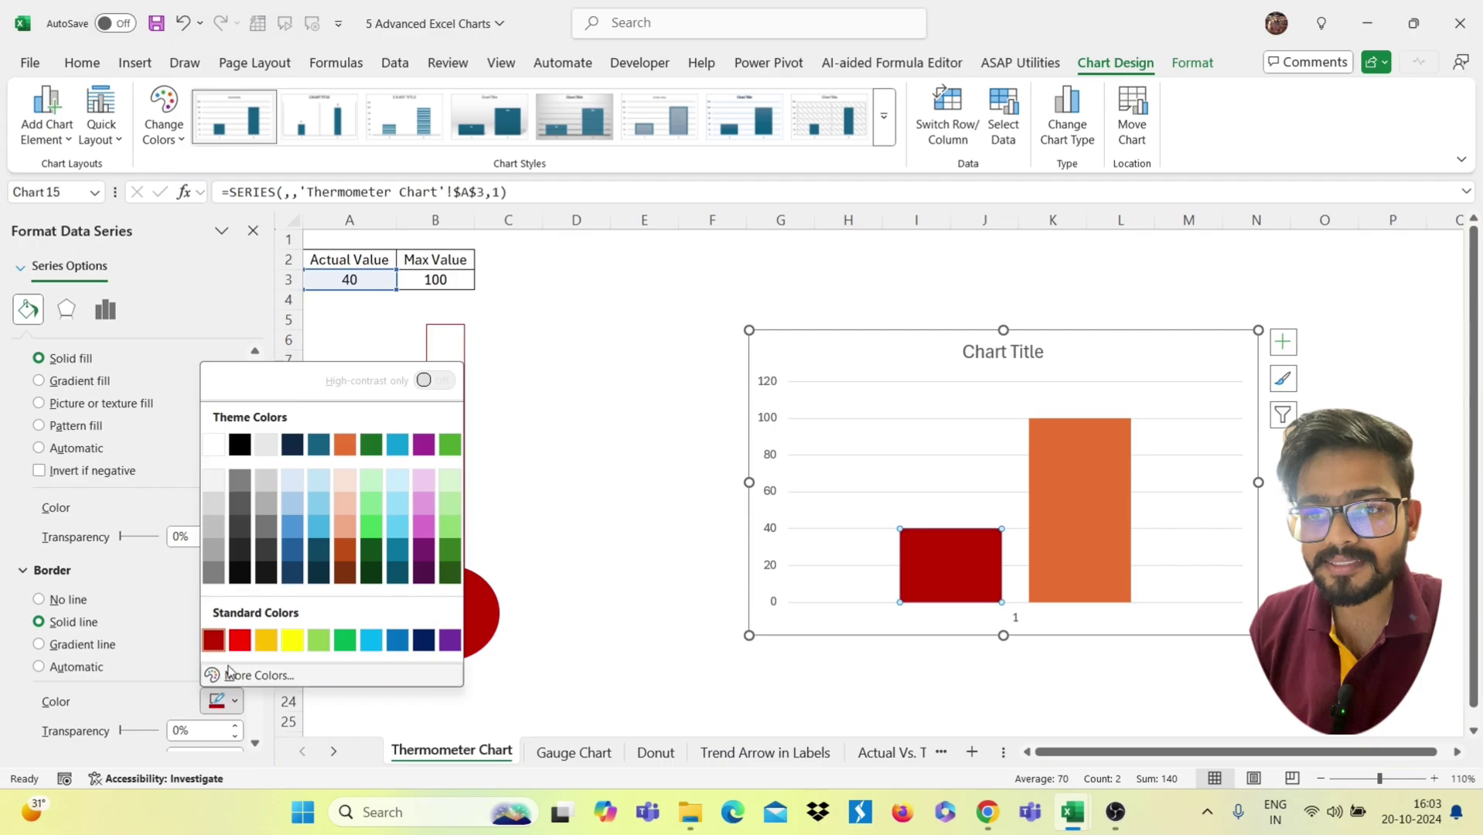
click(214, 645)
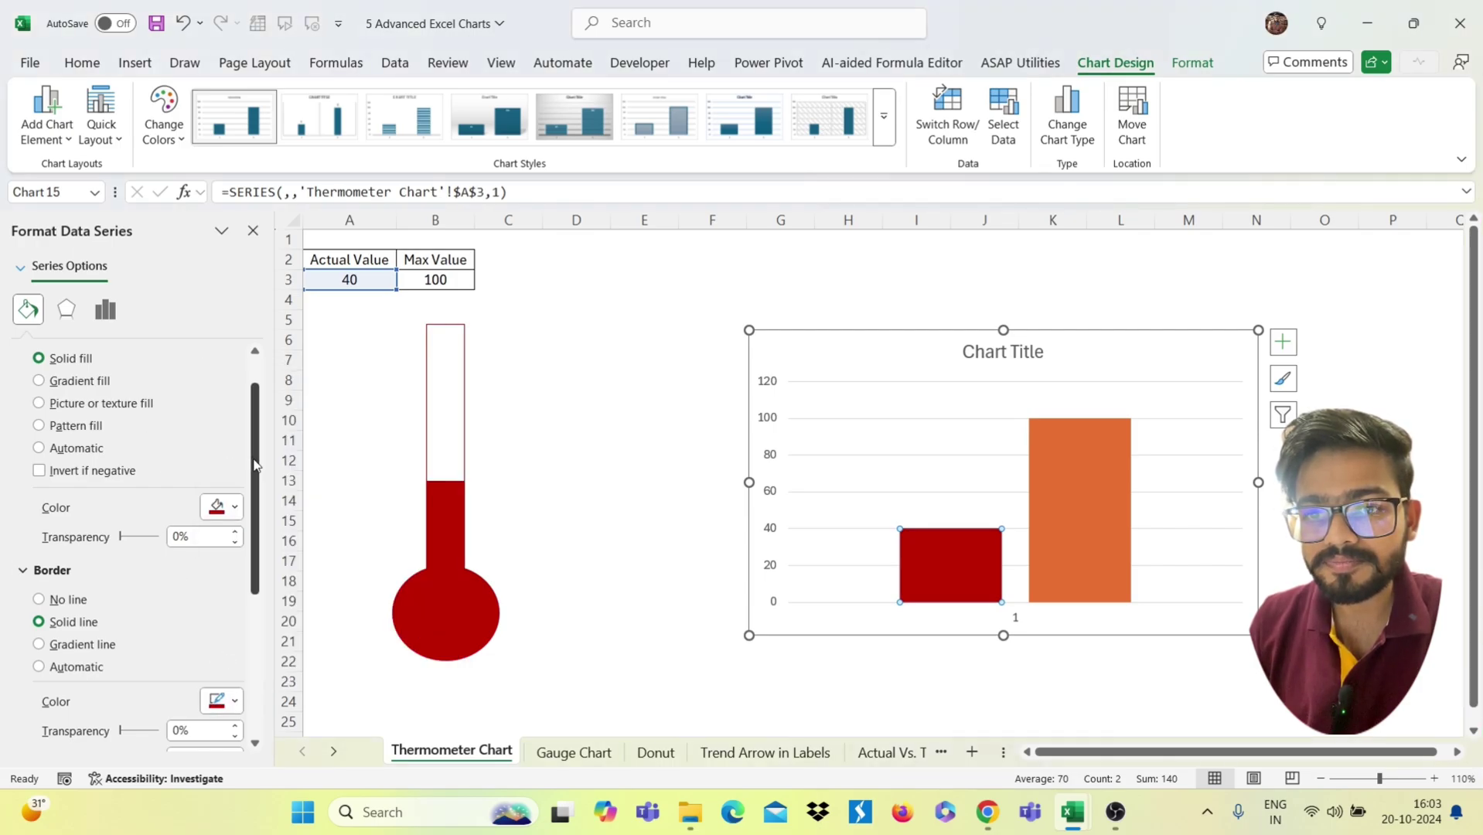
Remove the fill from the Max Value column in the chart
click(1079, 499)
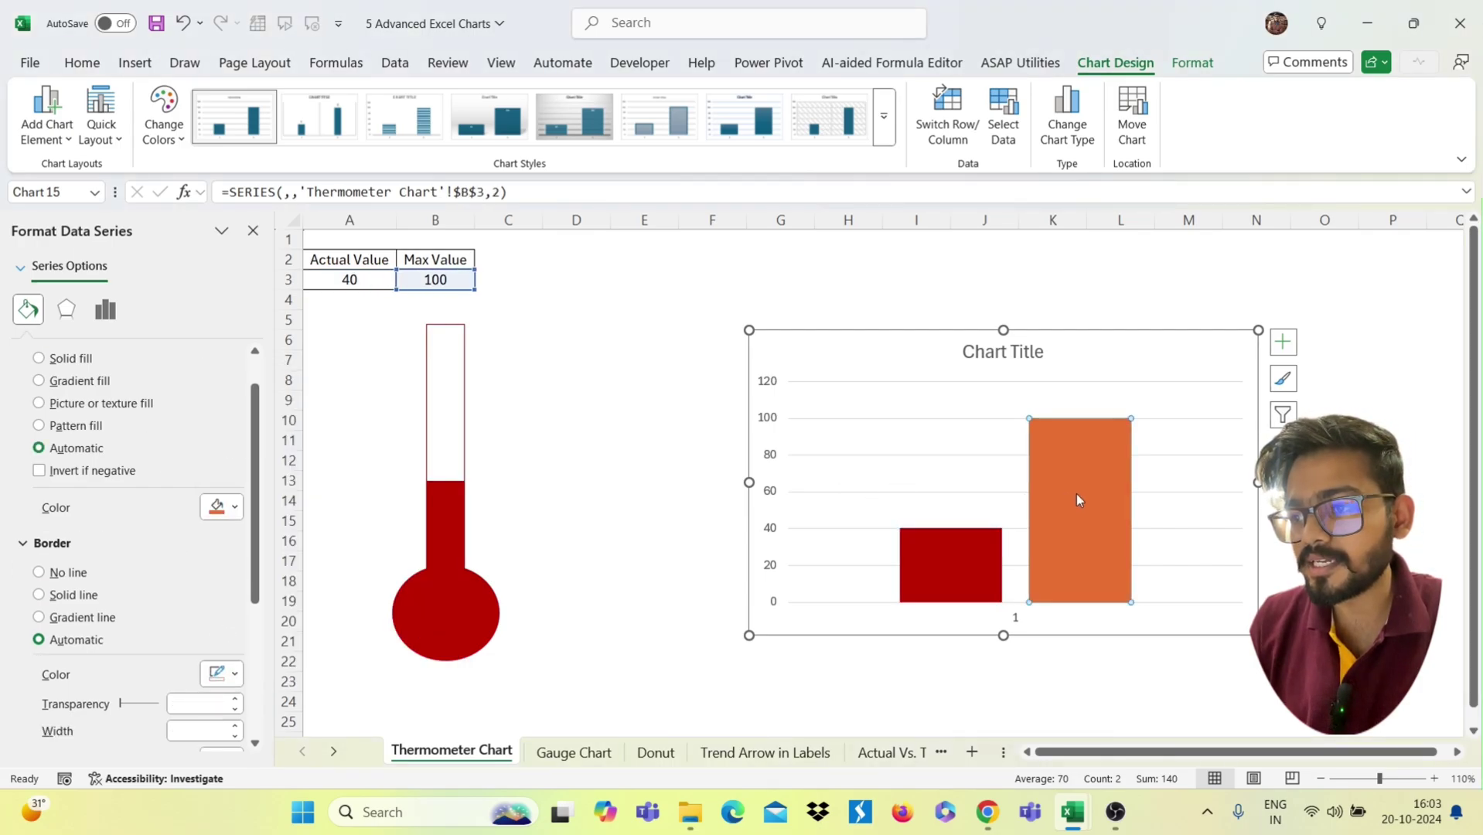
click(236, 509)
click(232, 508)
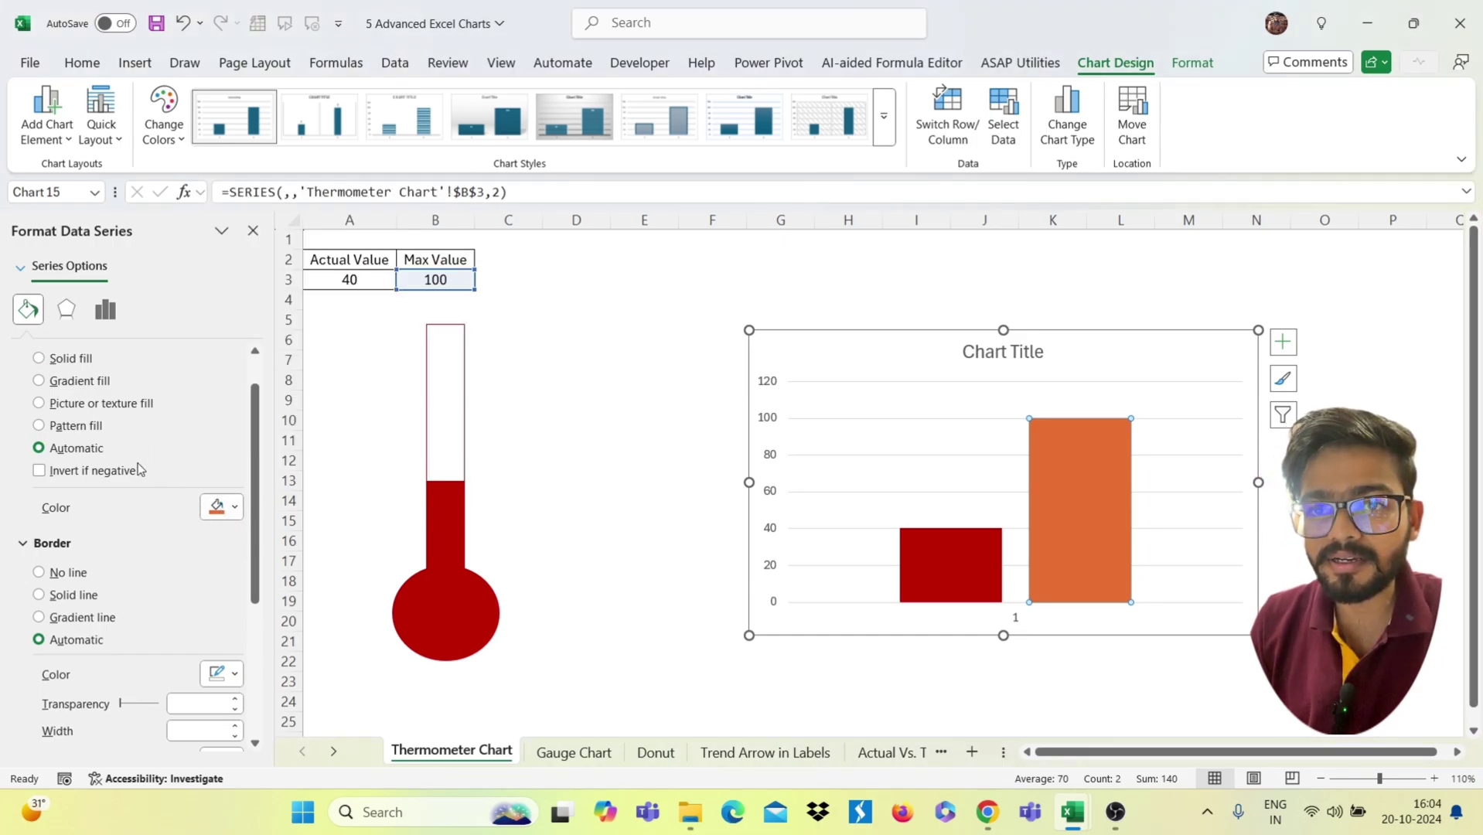
scroll(140, 468, up, 1)
click(73, 383)
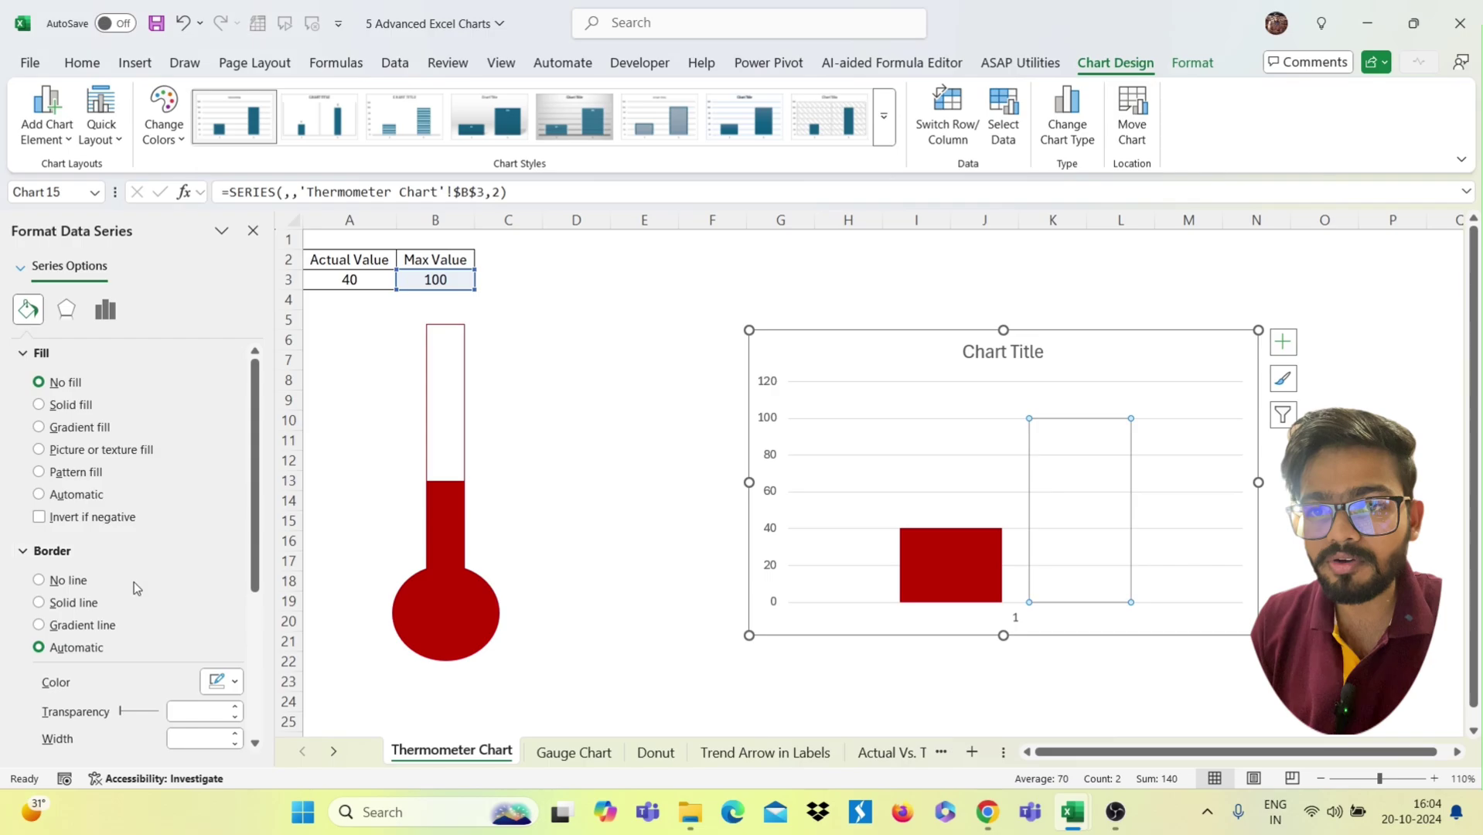
Give the Max Value column a solid dark red border and increase the border width
click(69, 604)
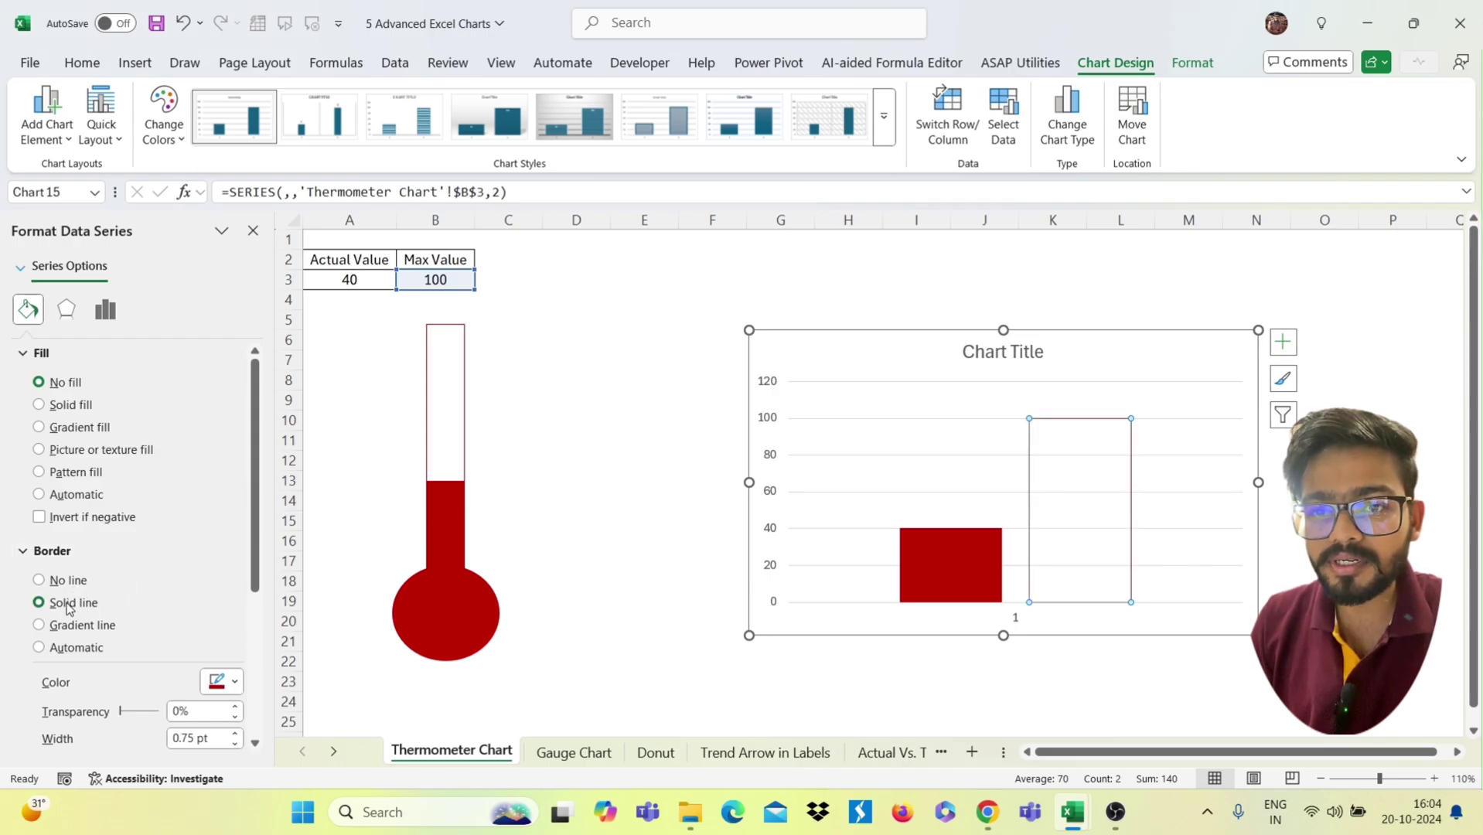
scroll(68, 606, down, 1)
click(235, 635)
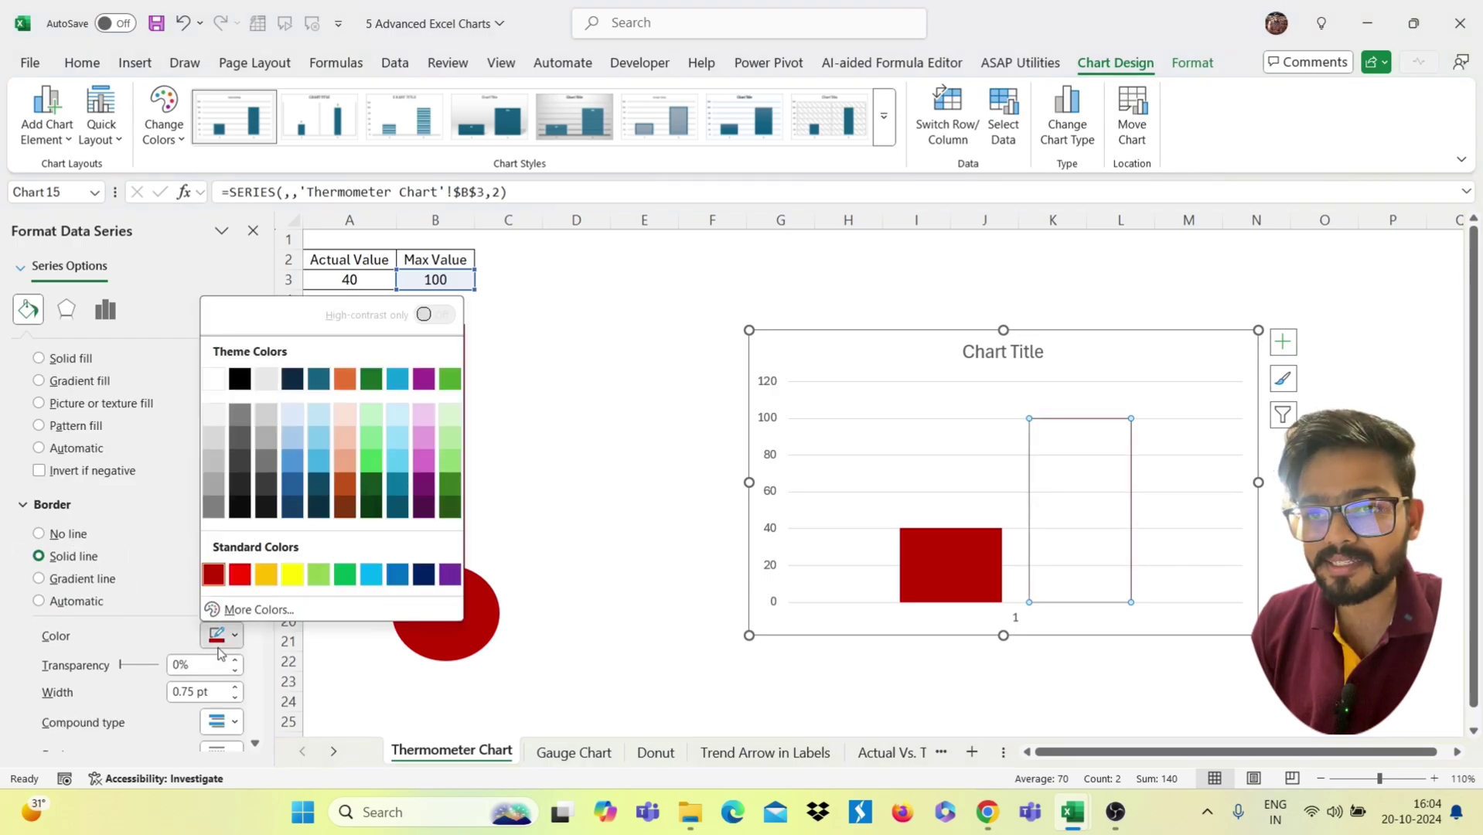
click(212, 574)
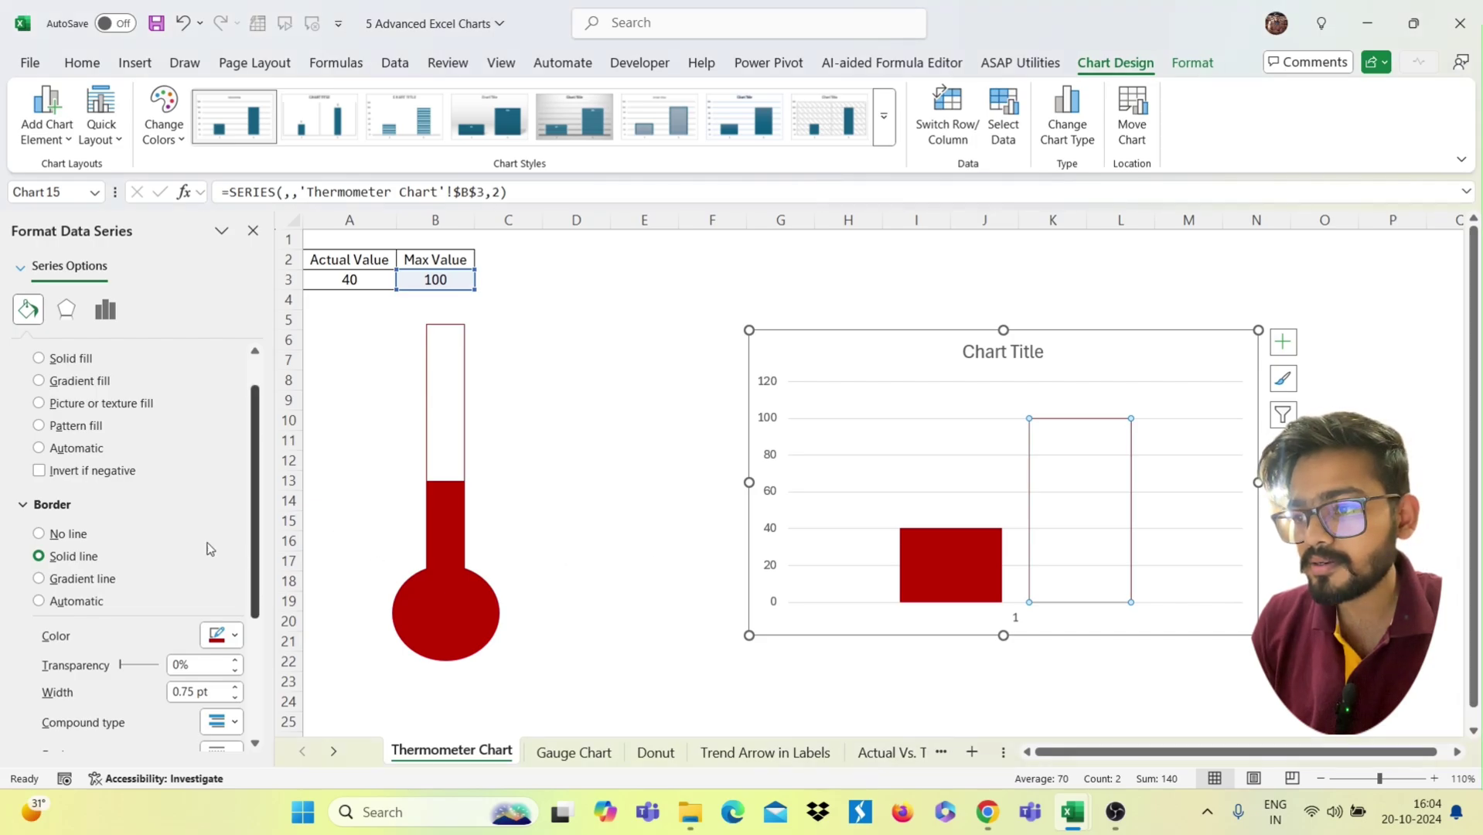
scroll(212, 638, down, 1)
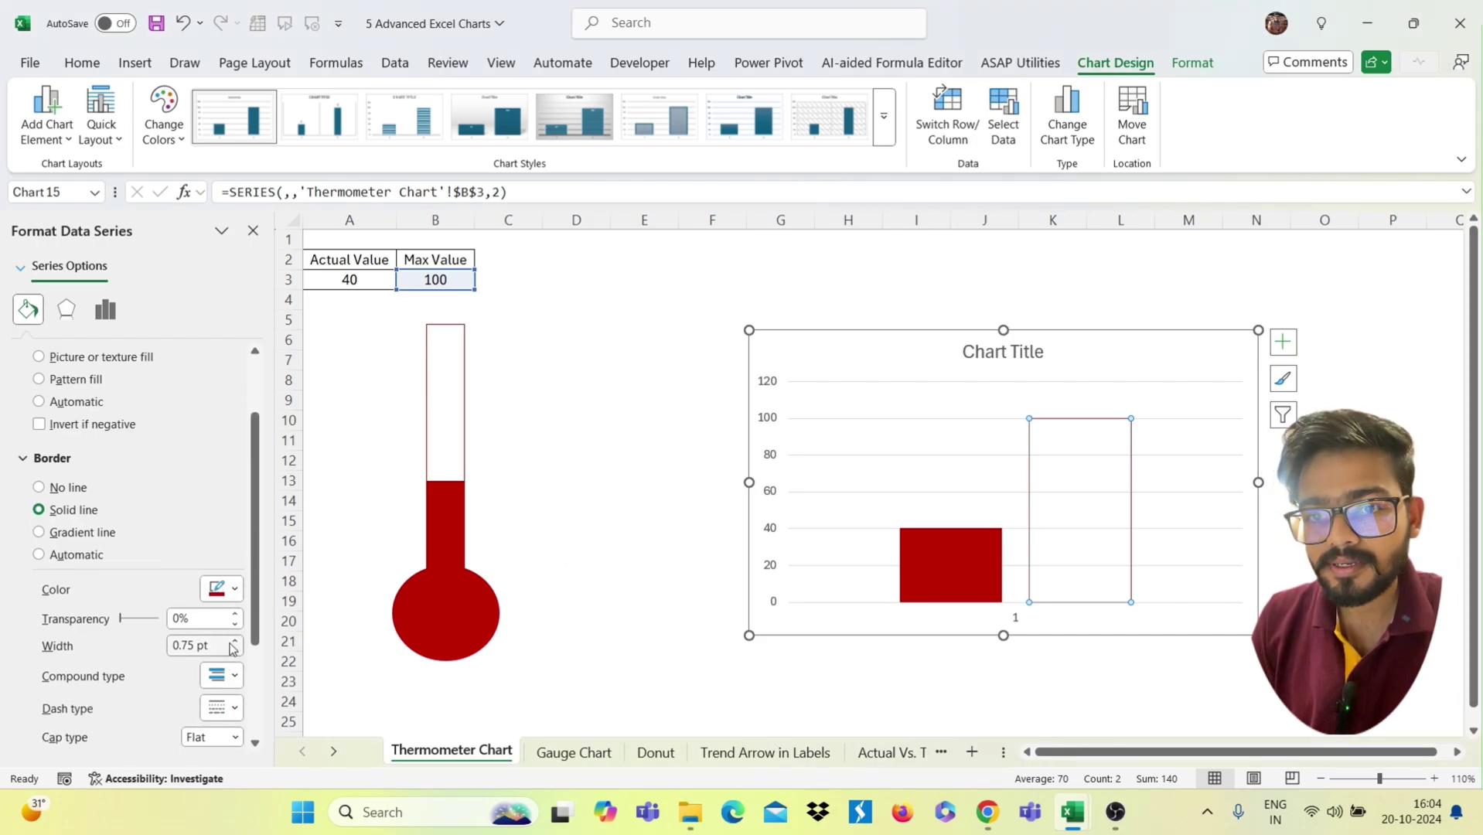
click(234, 641)
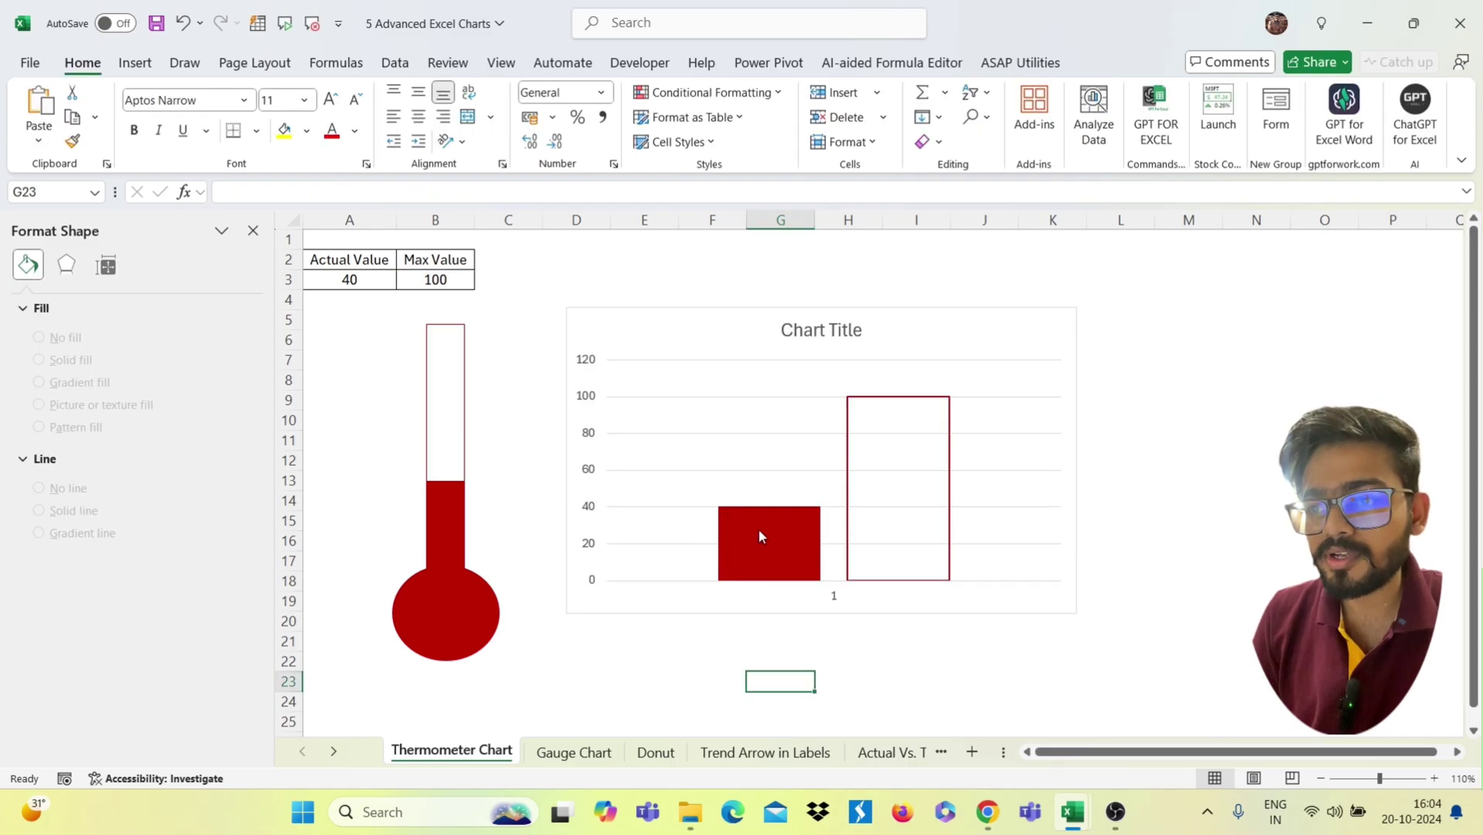
Set the series overlap to 100% and narrow the chart to about 7.67 cm wide beside the finished thermometer
right_click(757, 514)
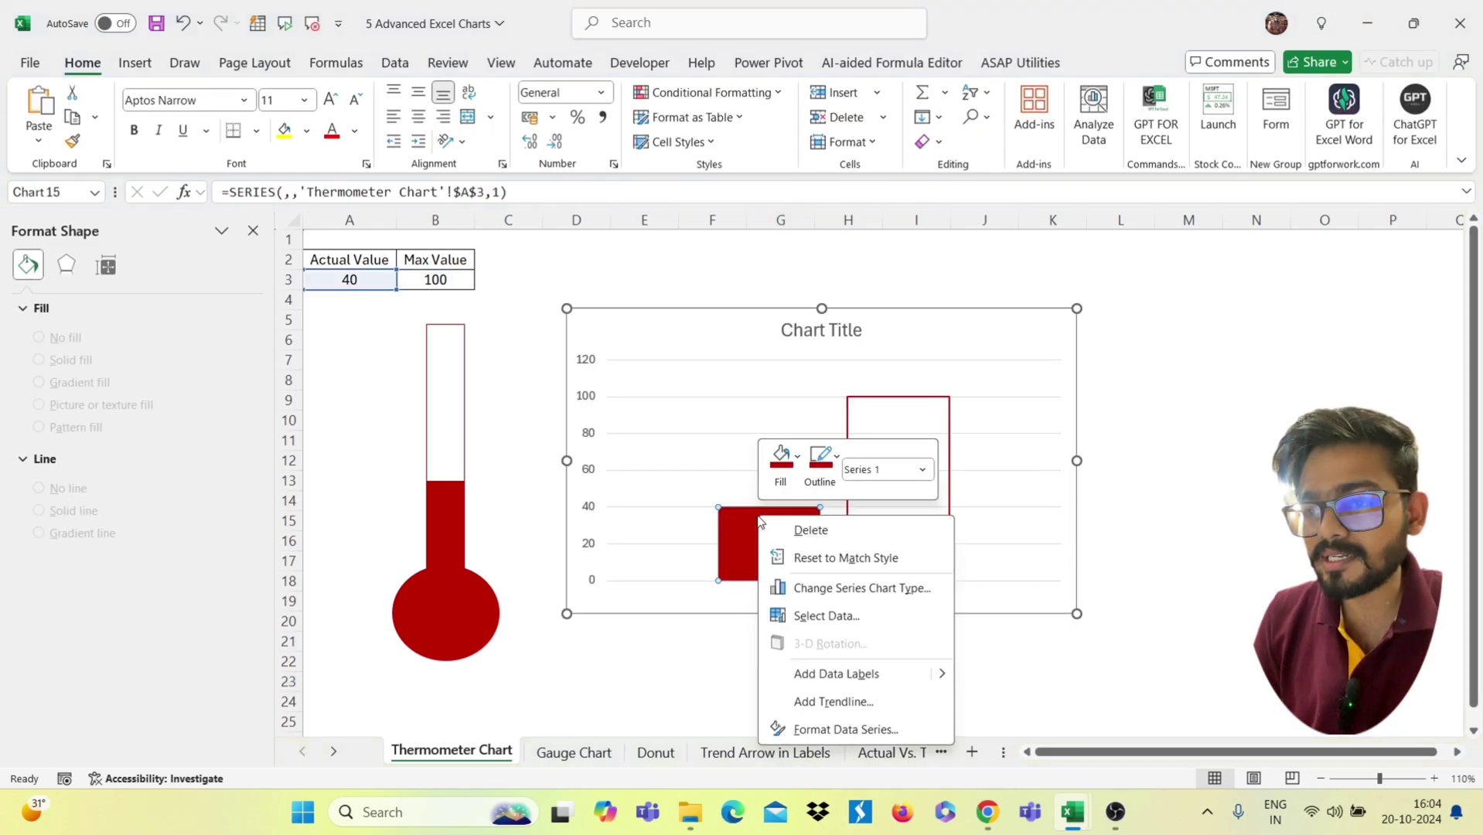
click(826, 731)
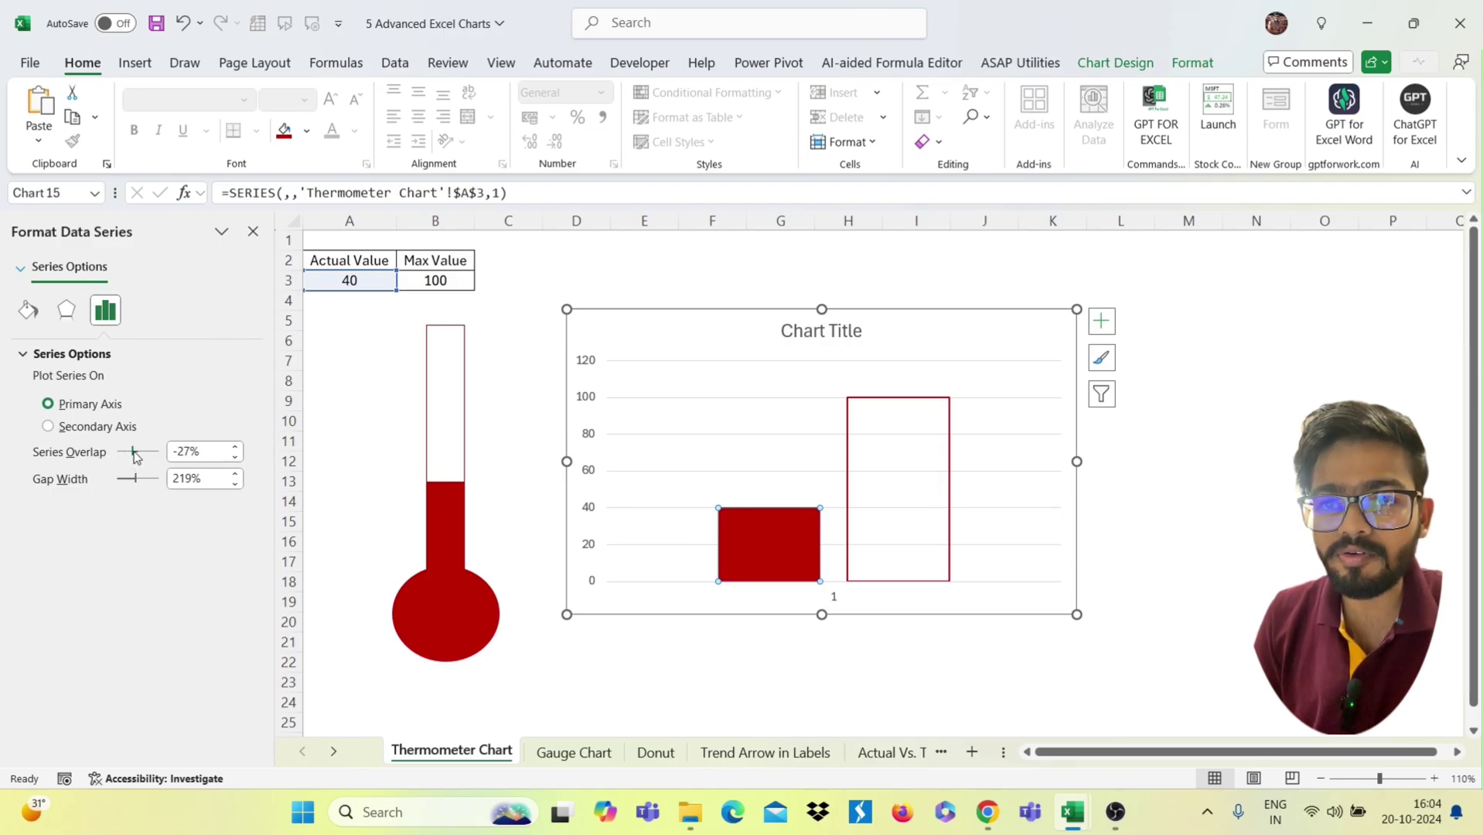
drag(133, 453, 179, 455)
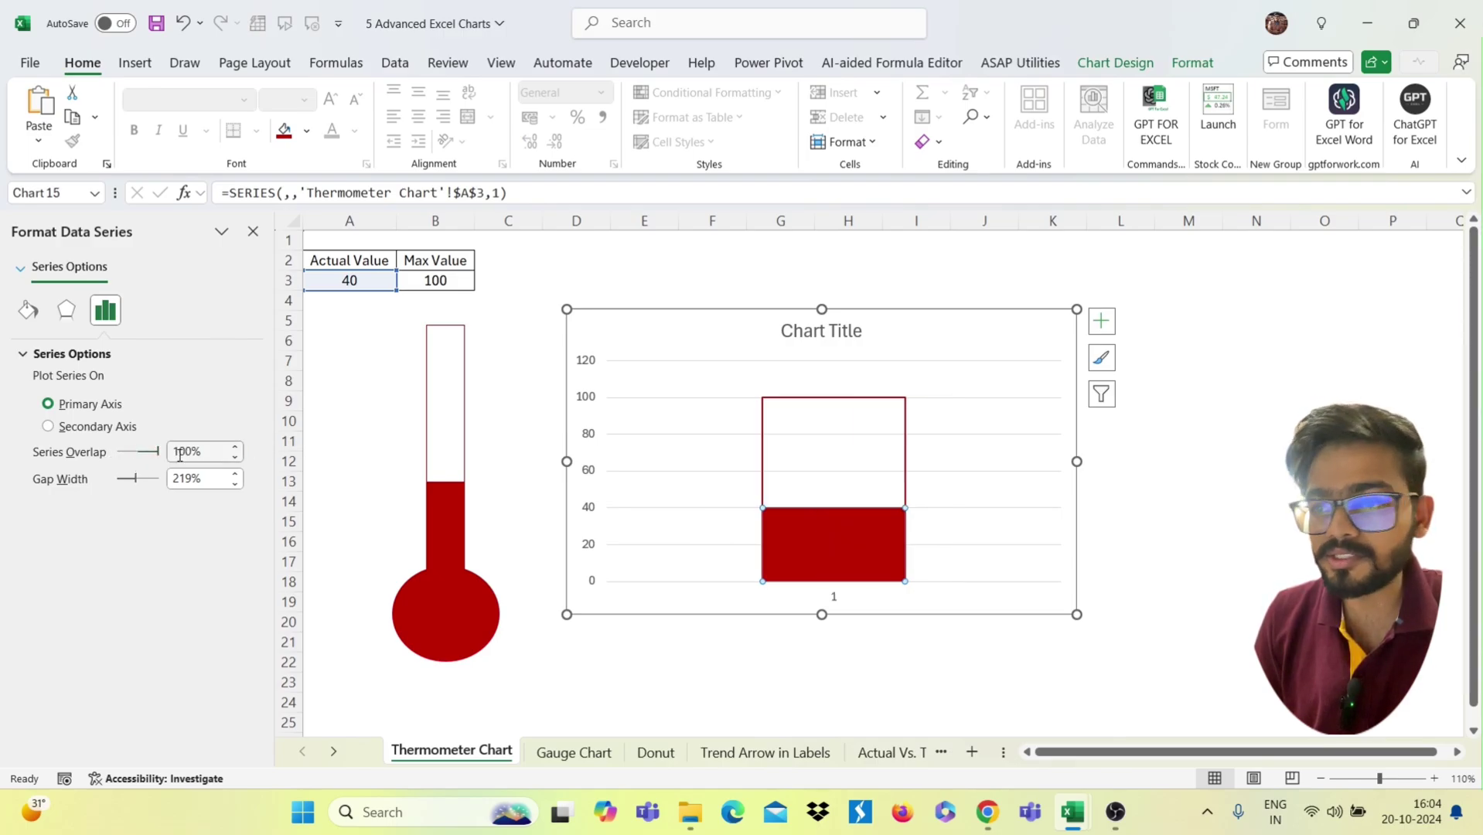
drag(1077, 460, 876, 466)
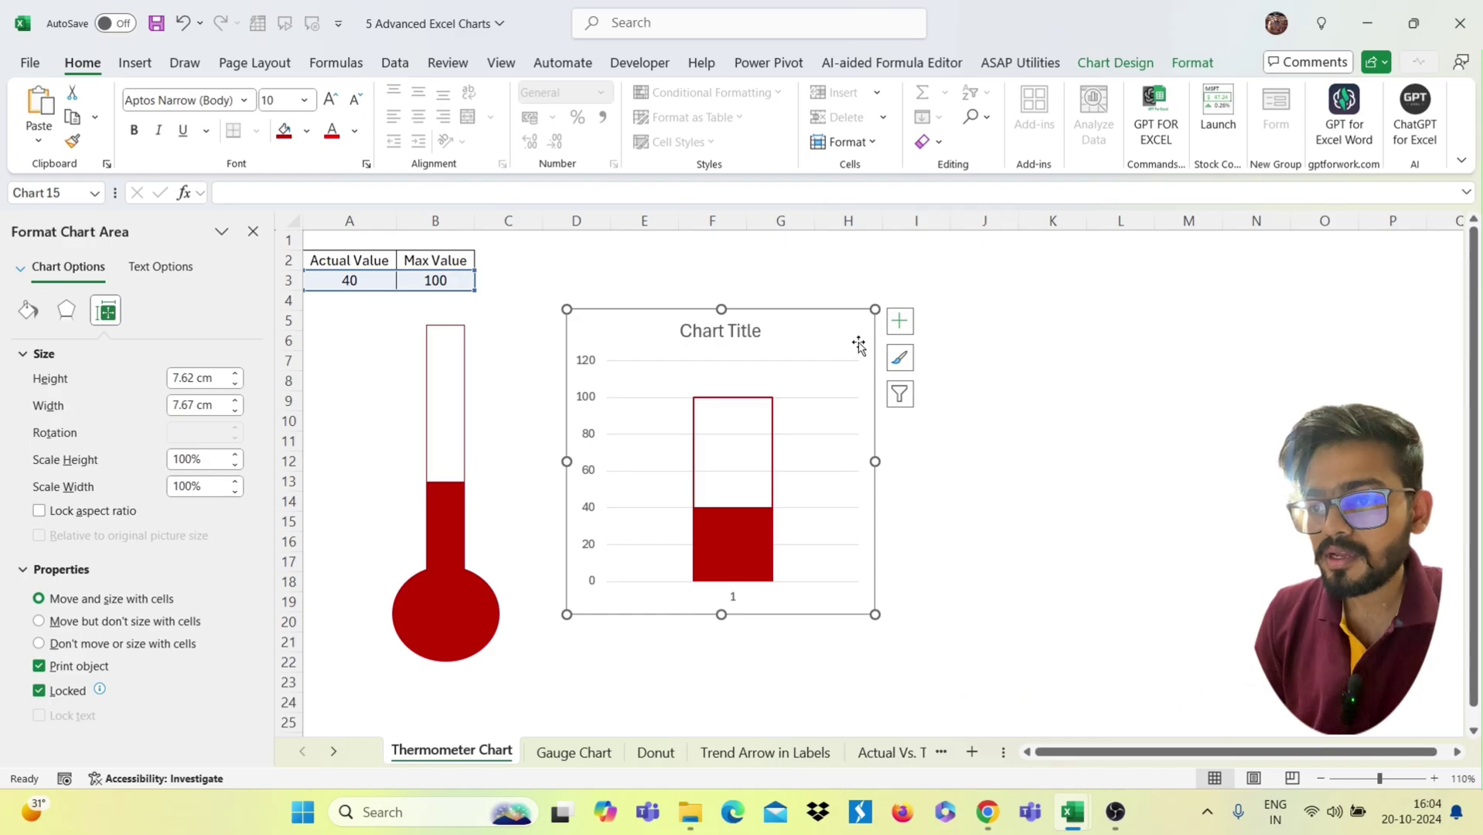
drag(859, 345, 897, 338)
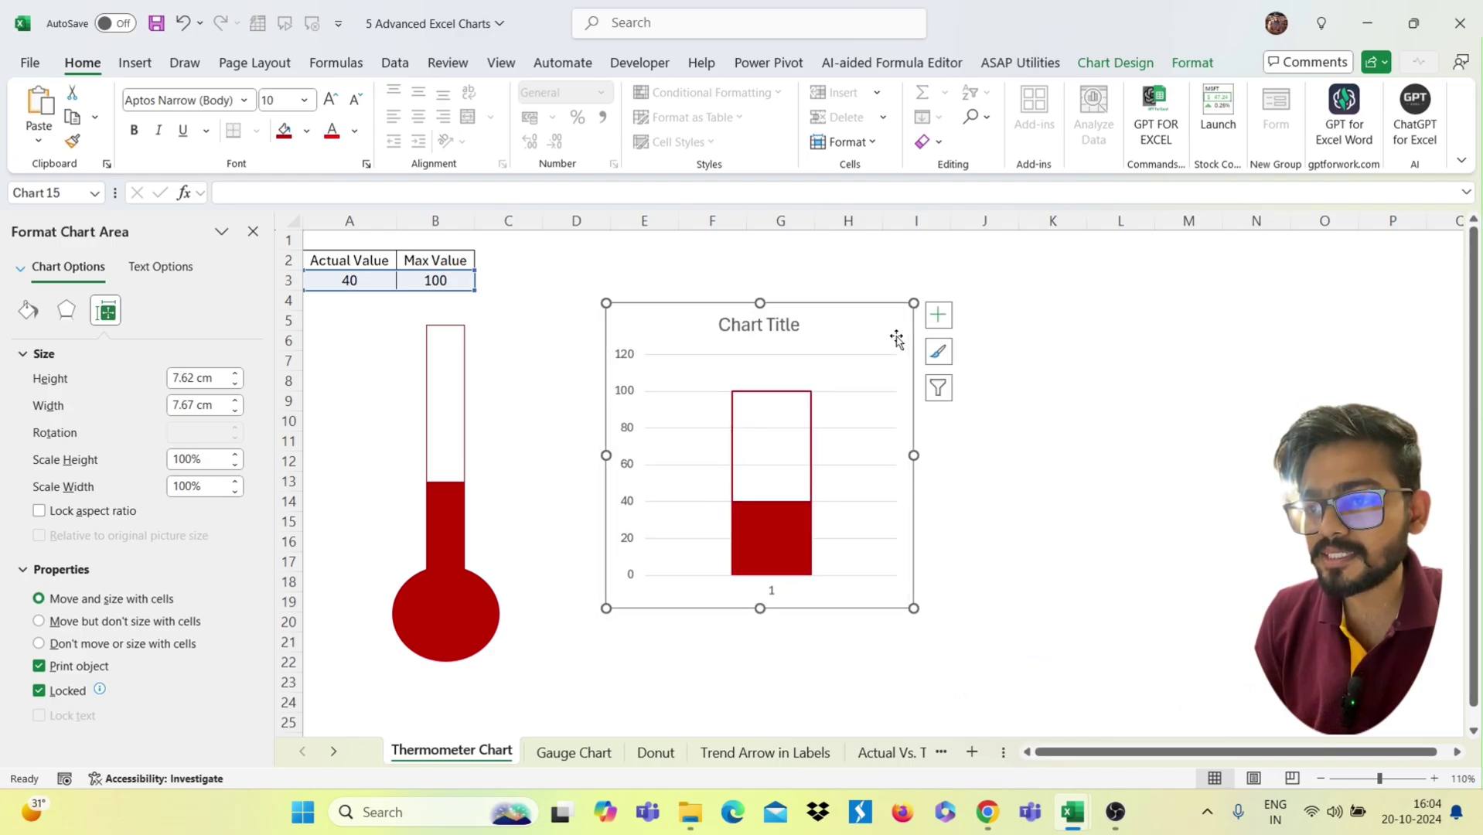
Close the formatting pane and test the chart by changing the Actual Value in A3 to 50 and to 99
click(374, 280)
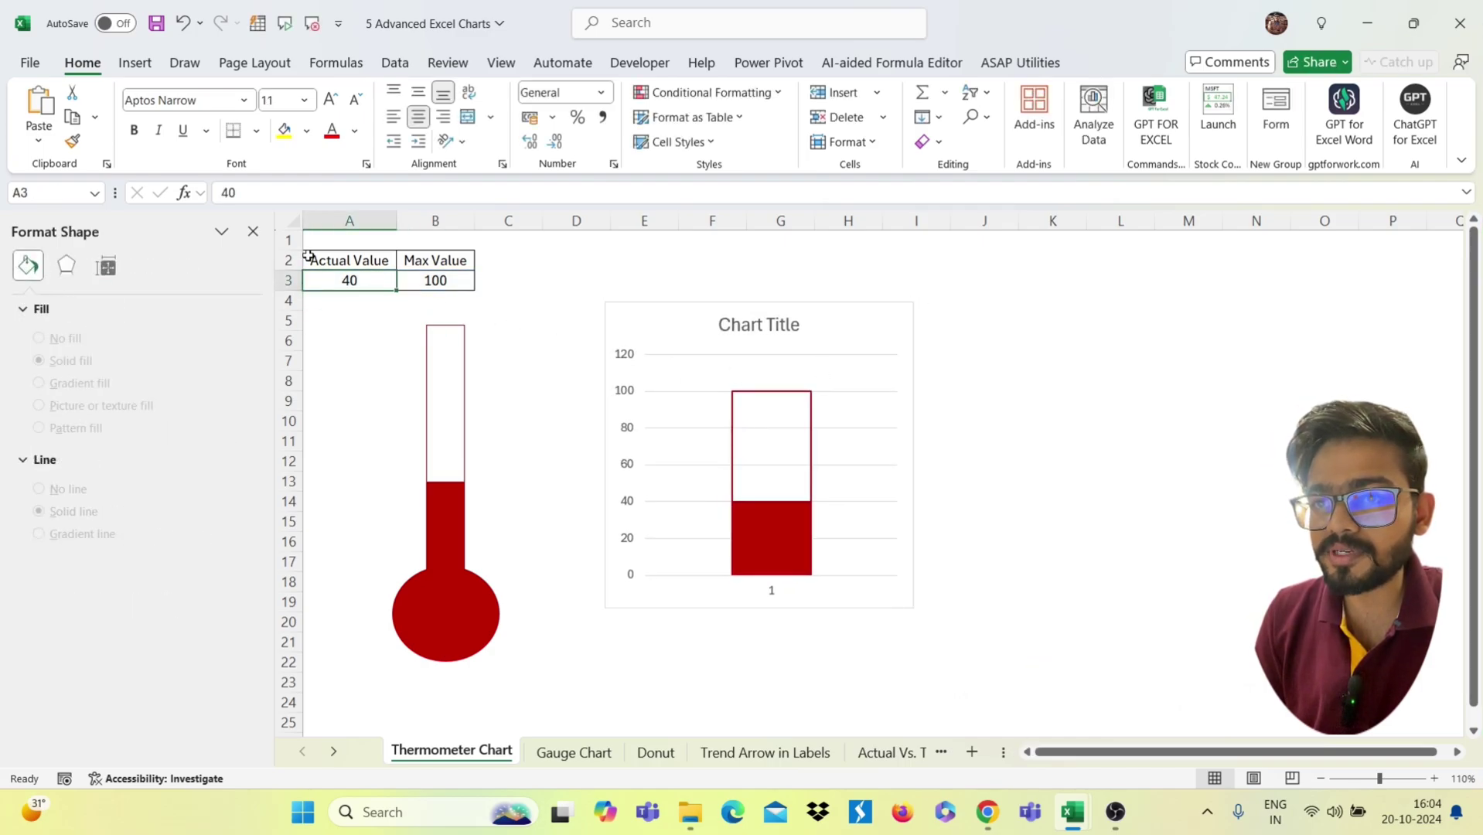
click(252, 232)
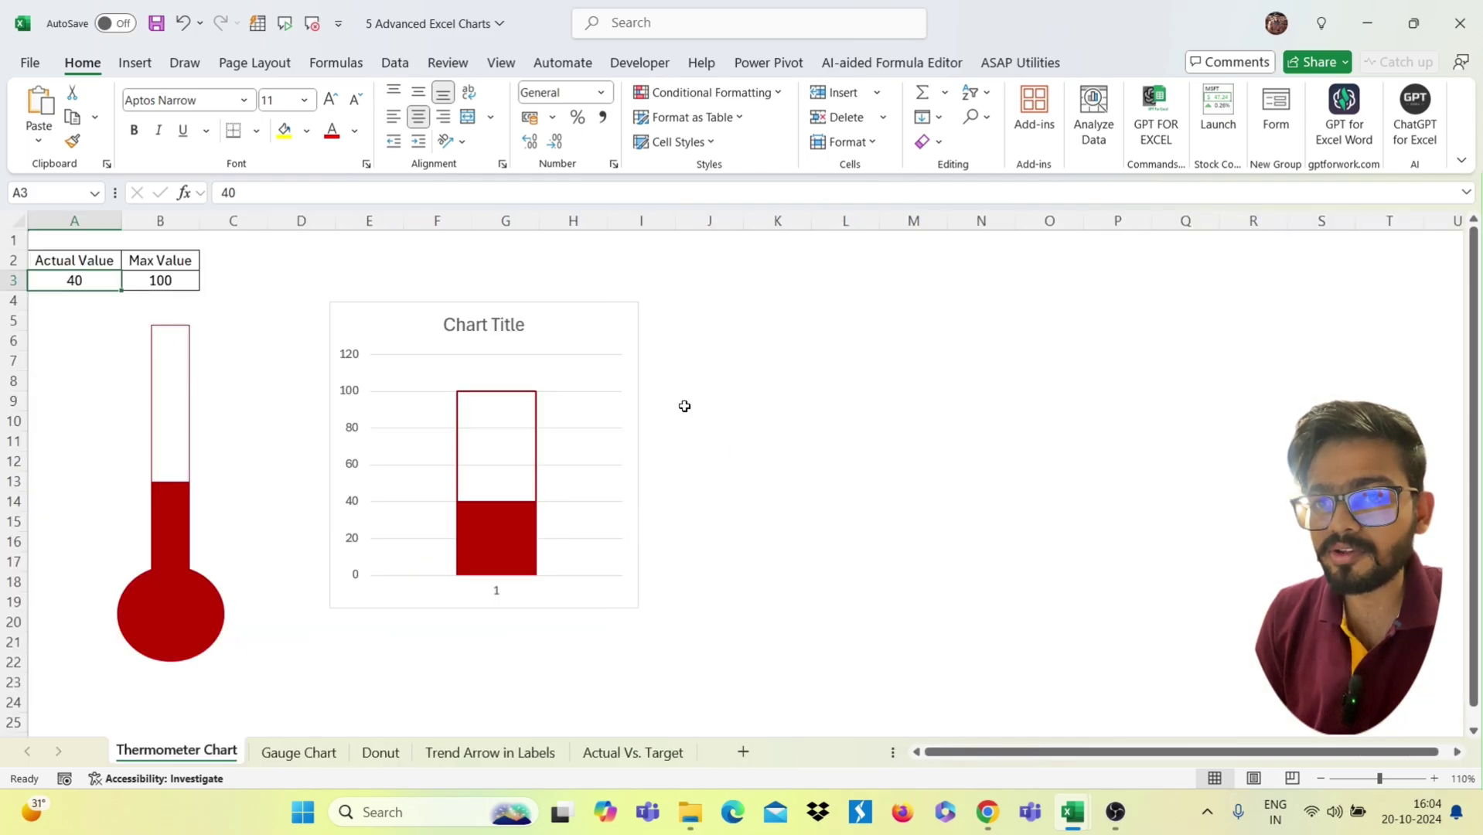
text(50)
key(Return)
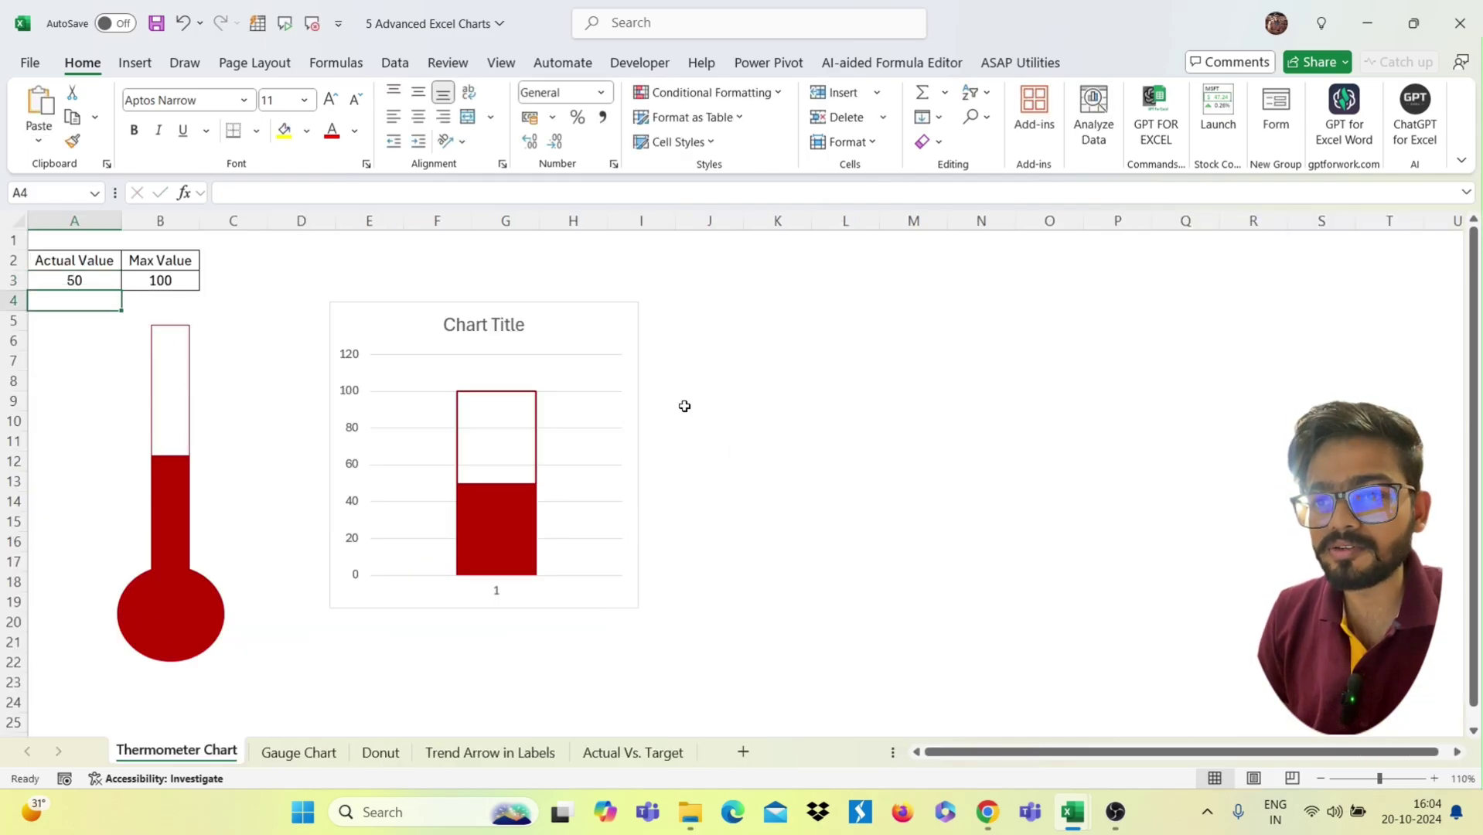
click(119, 281)
text(9)
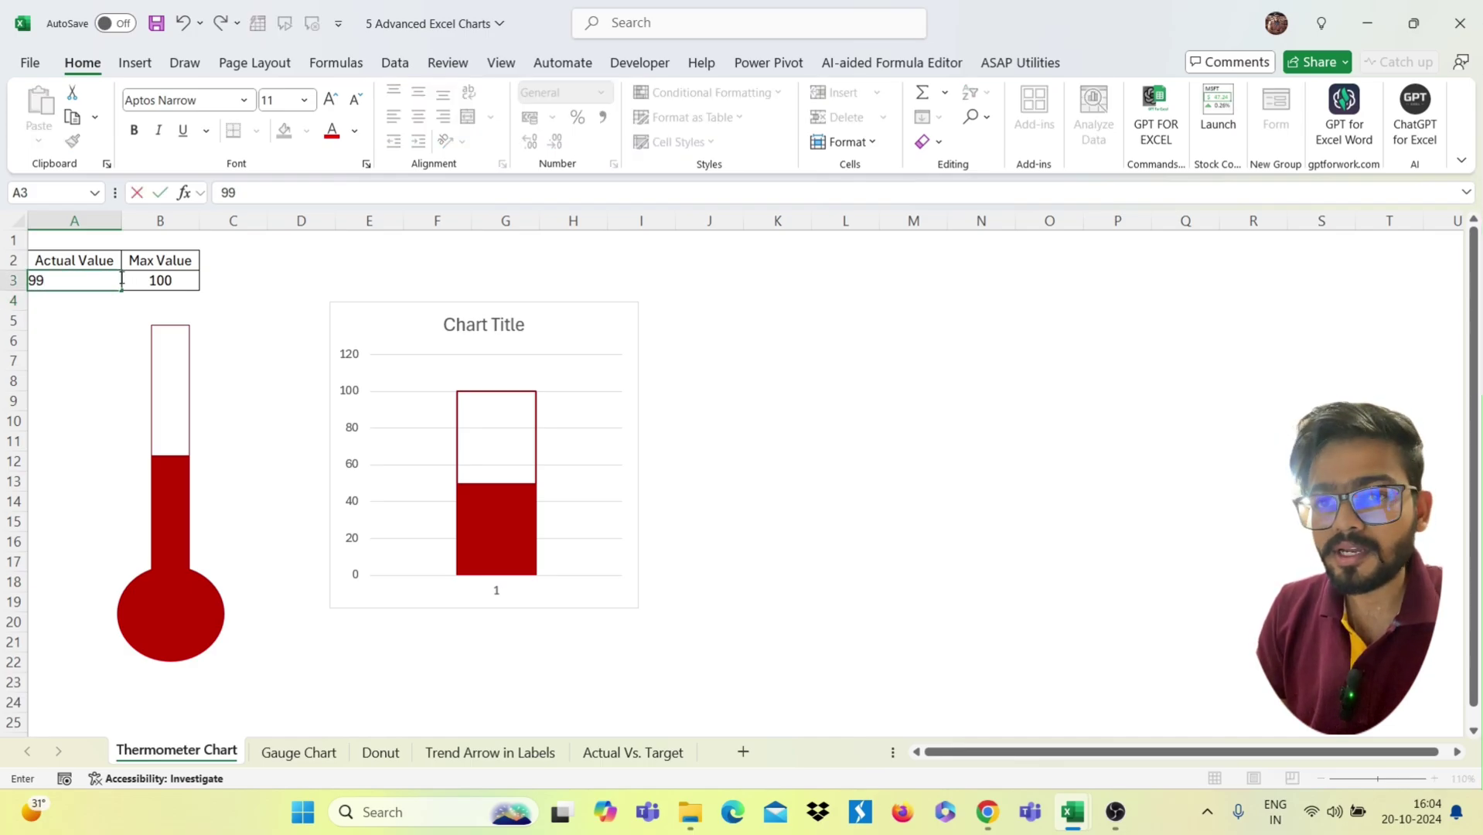
text(9)
key(Return)
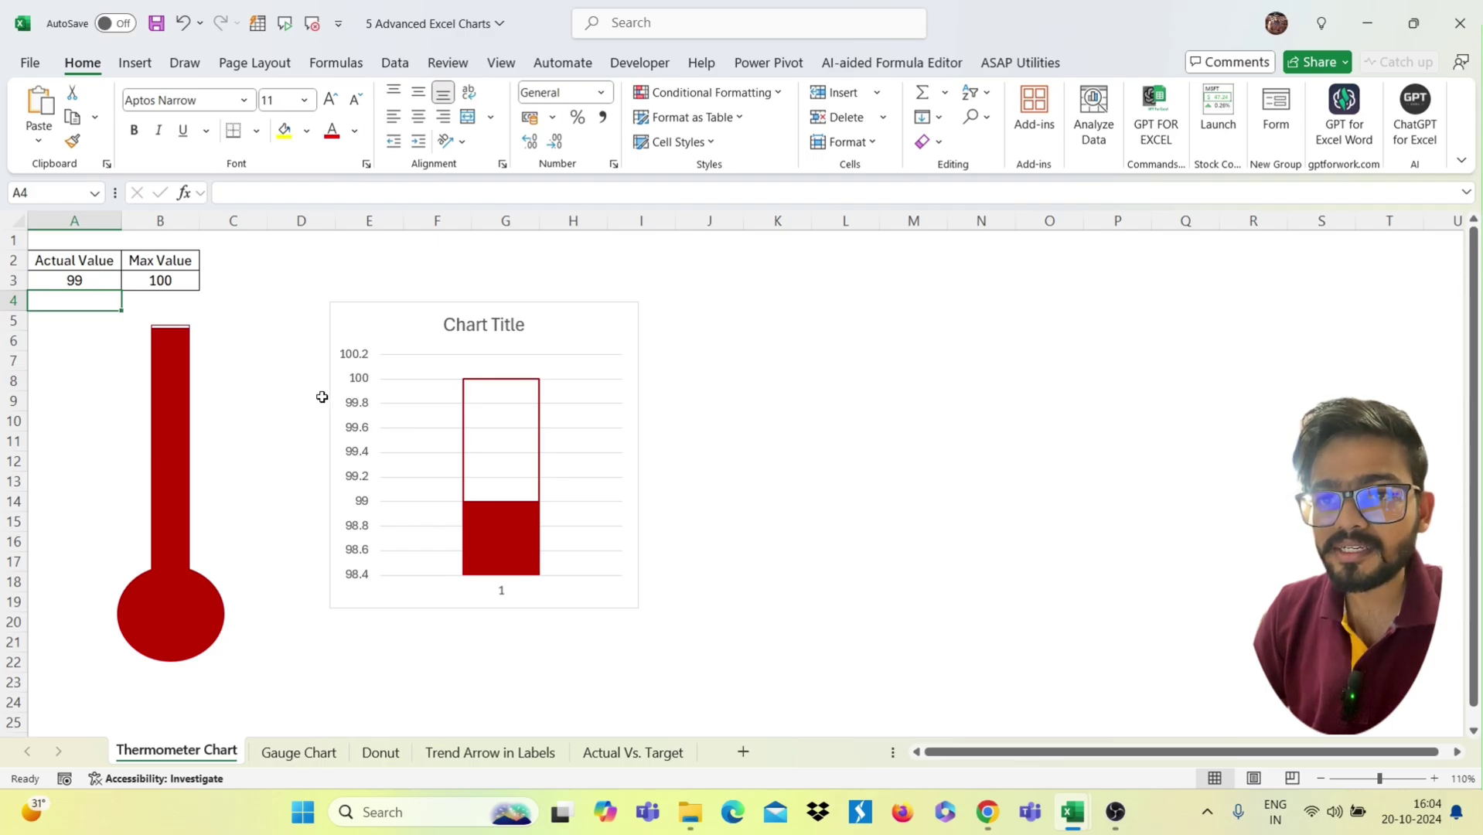
Set the chart's vertical axis bounds to a minimum of 0 and a maximum of 100, and close the formatting pane
click(361, 402)
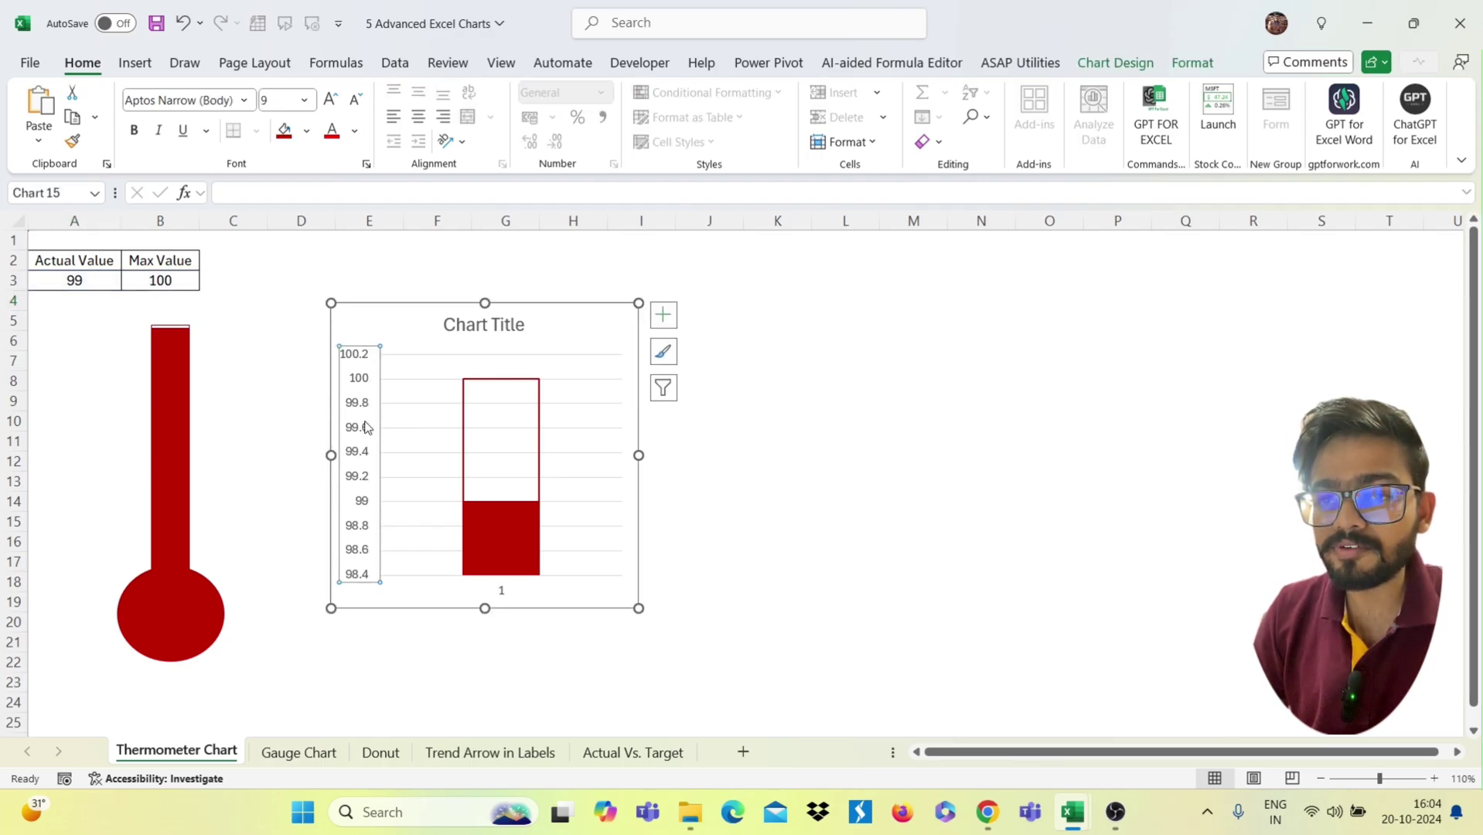
right_click(365, 412)
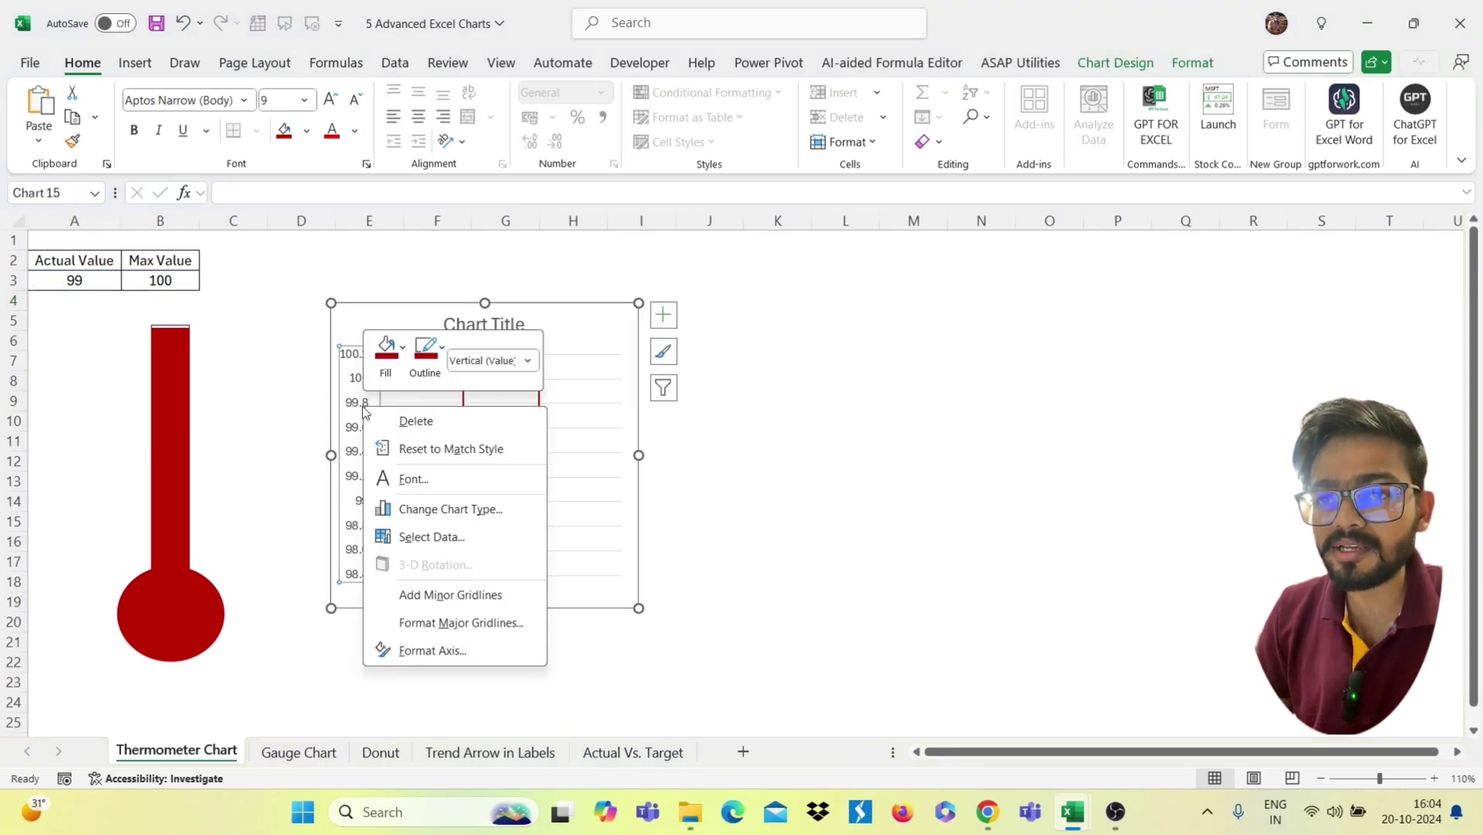
click(430, 651)
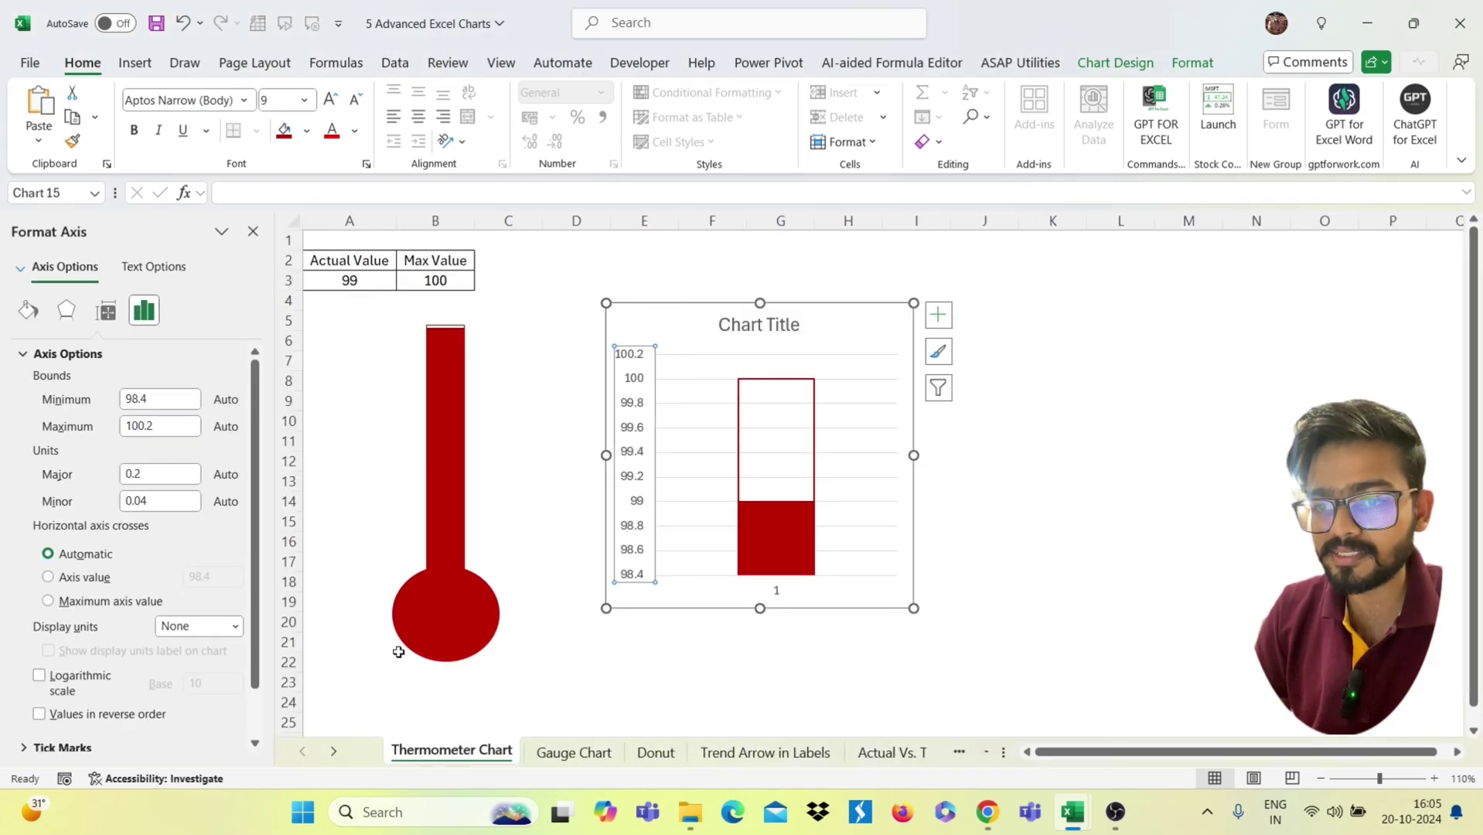
click(156, 403)
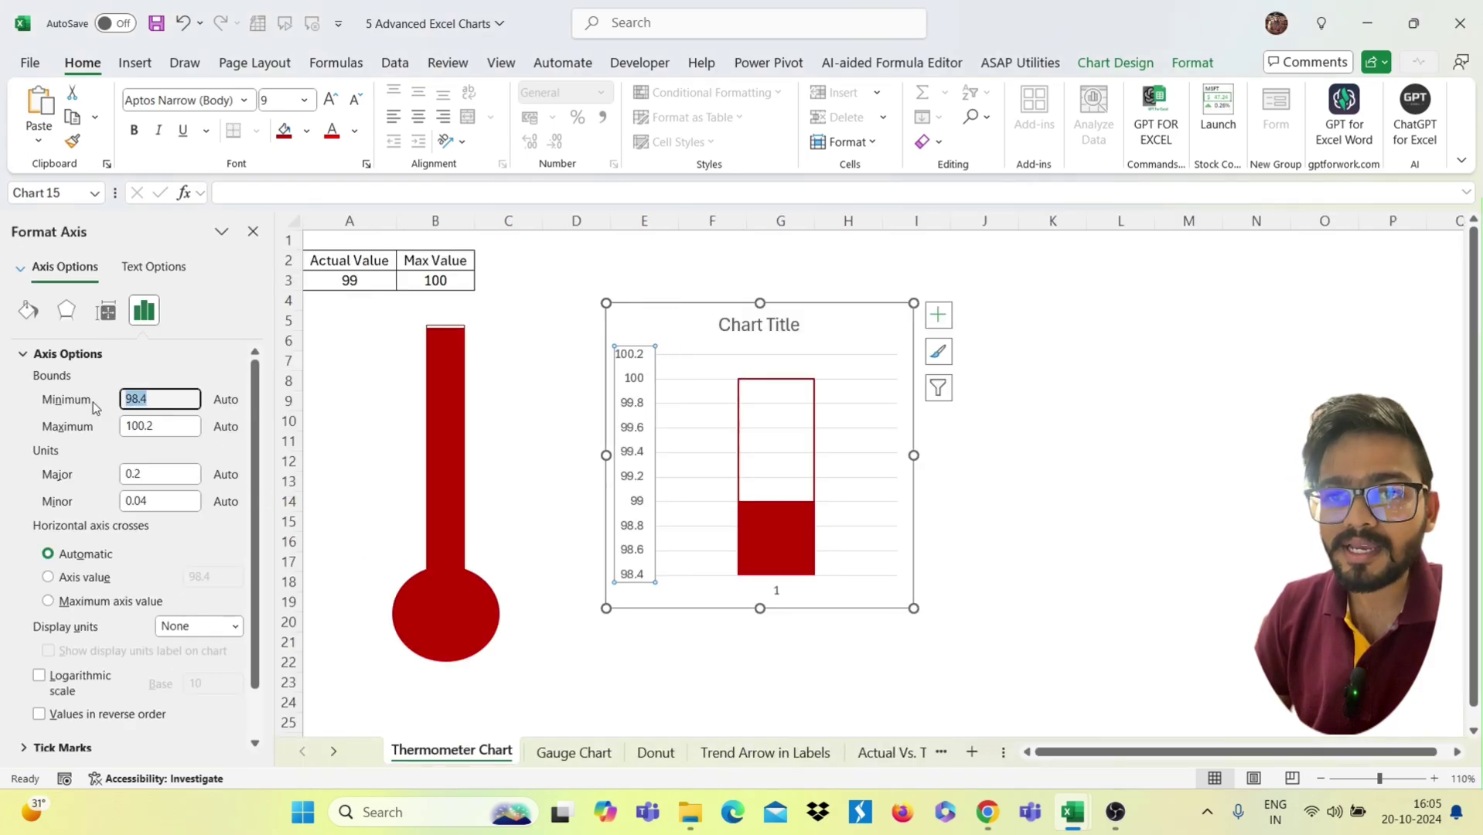
text(0)
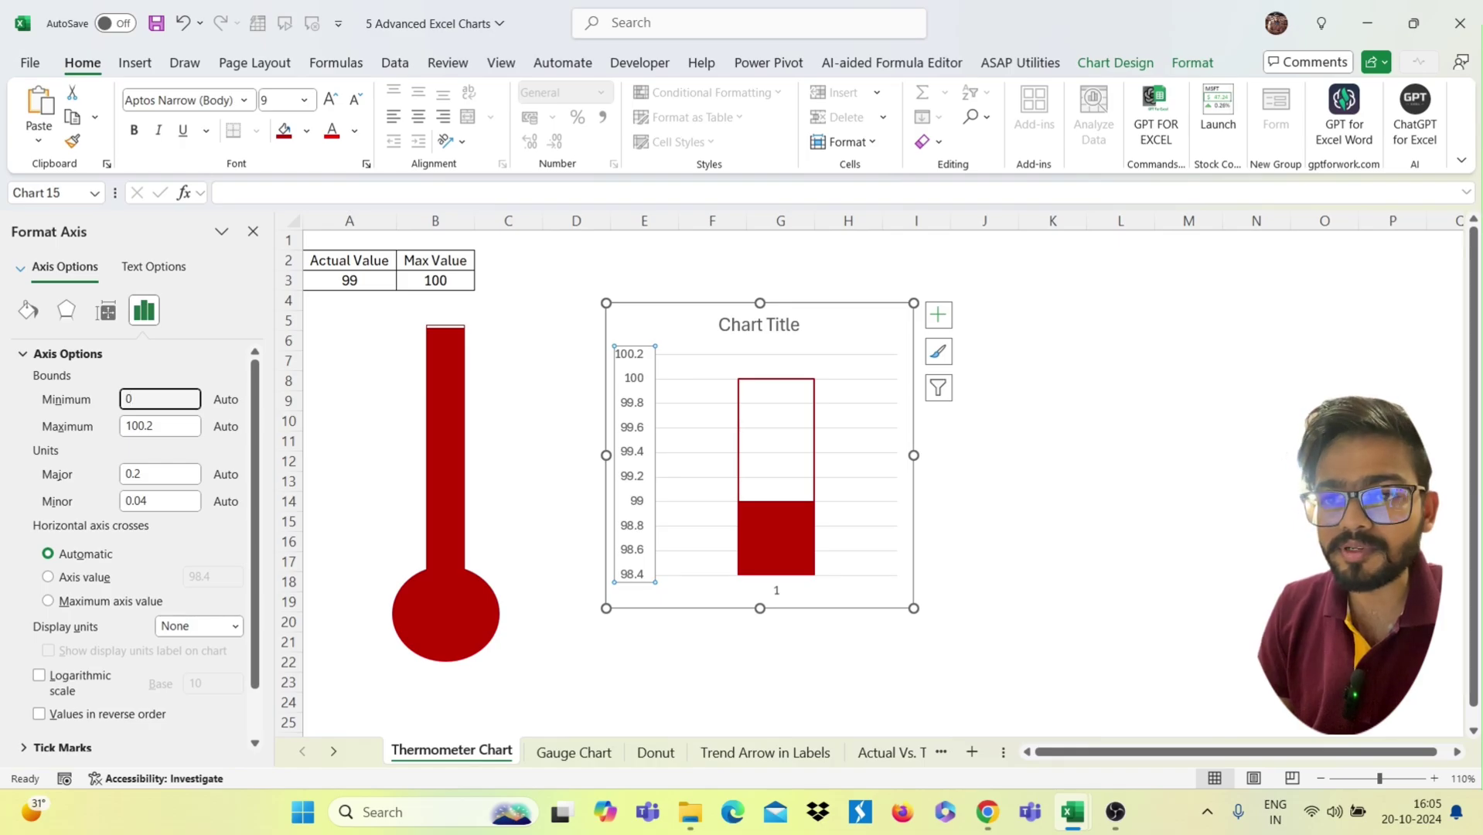
key(Tab)
key(Delete)
key(Delete)
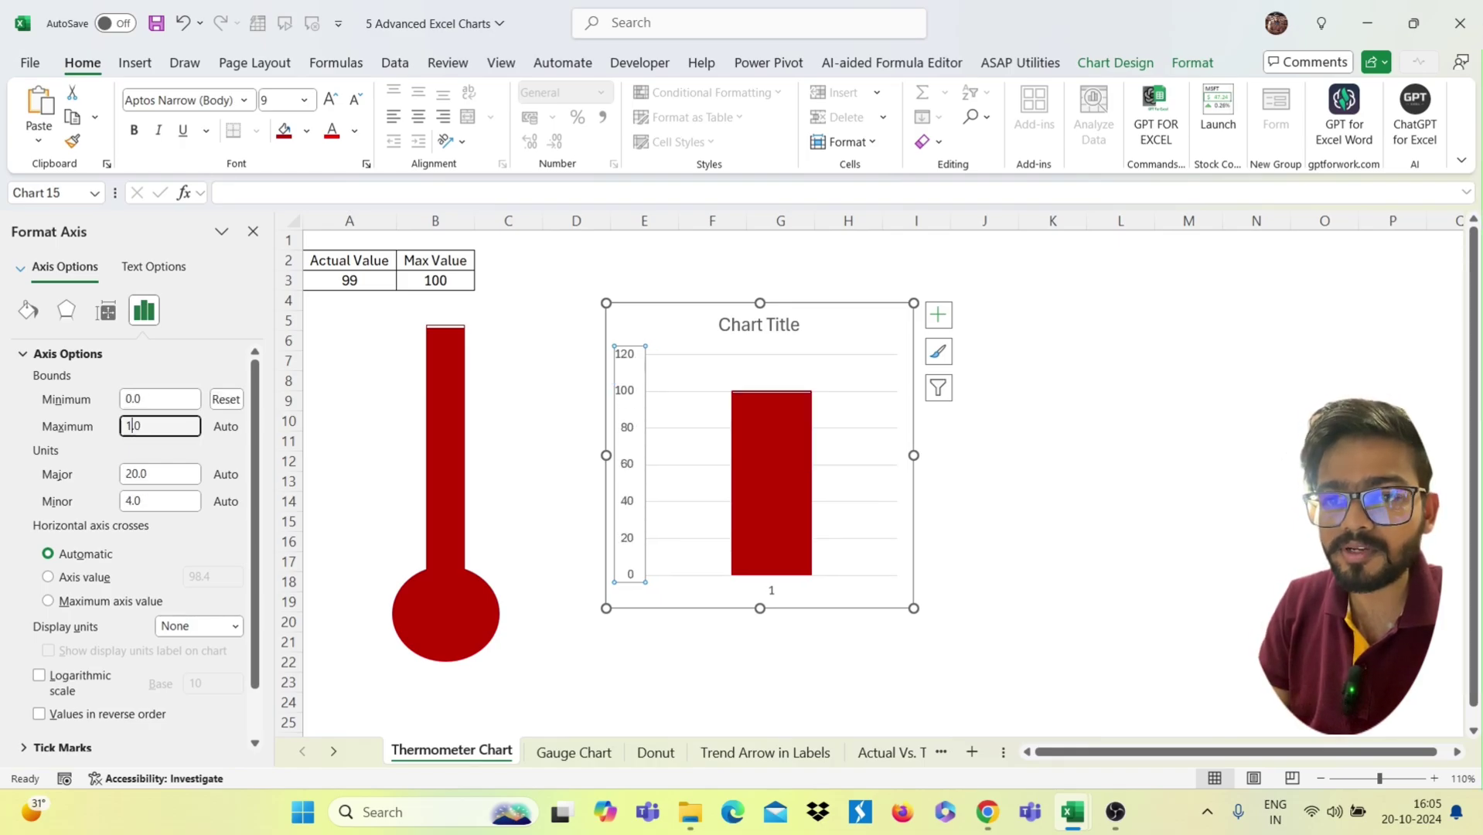
text(100)
key(Return)
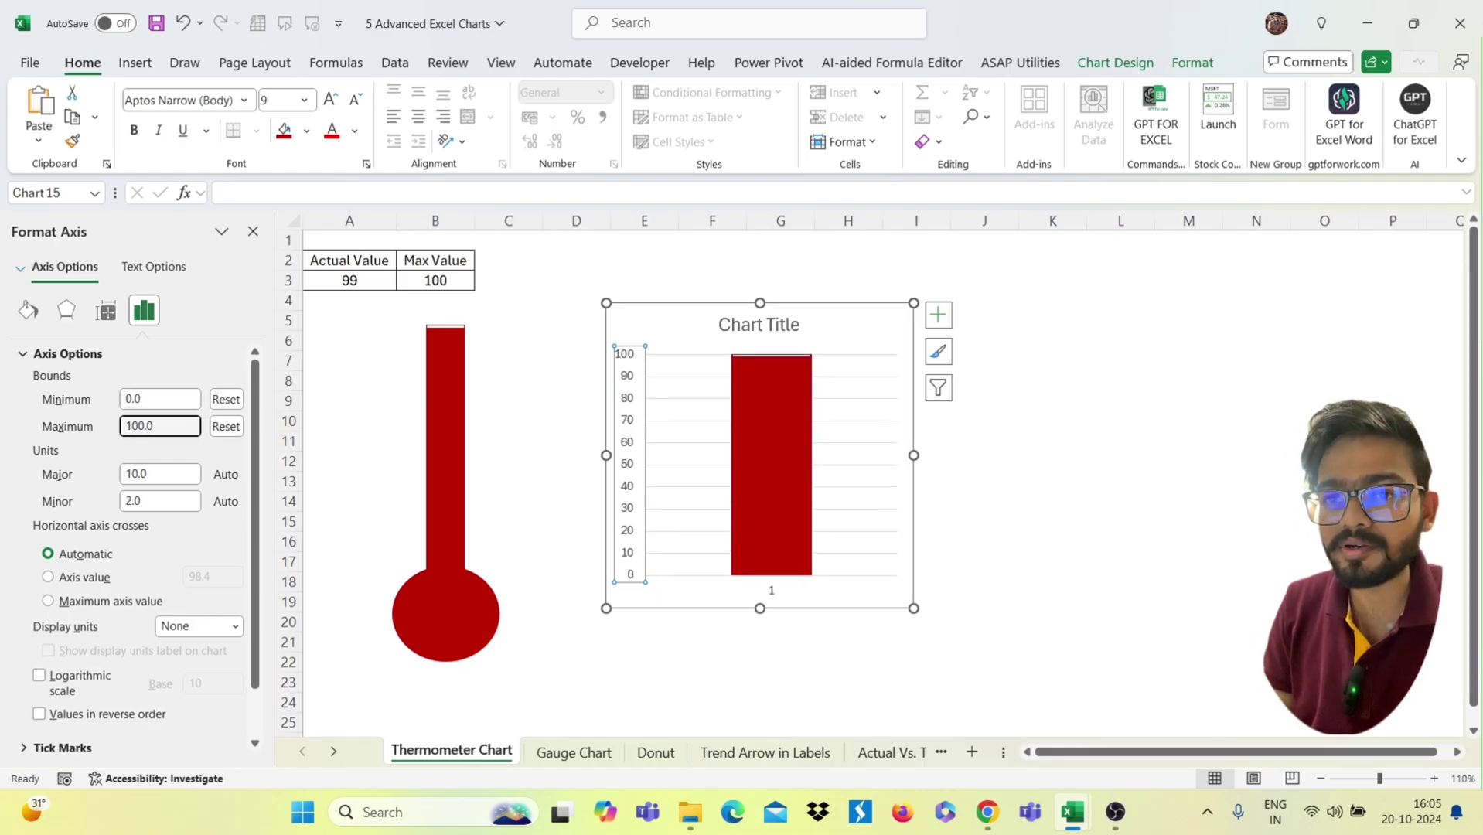
click(254, 232)
click(255, 301)
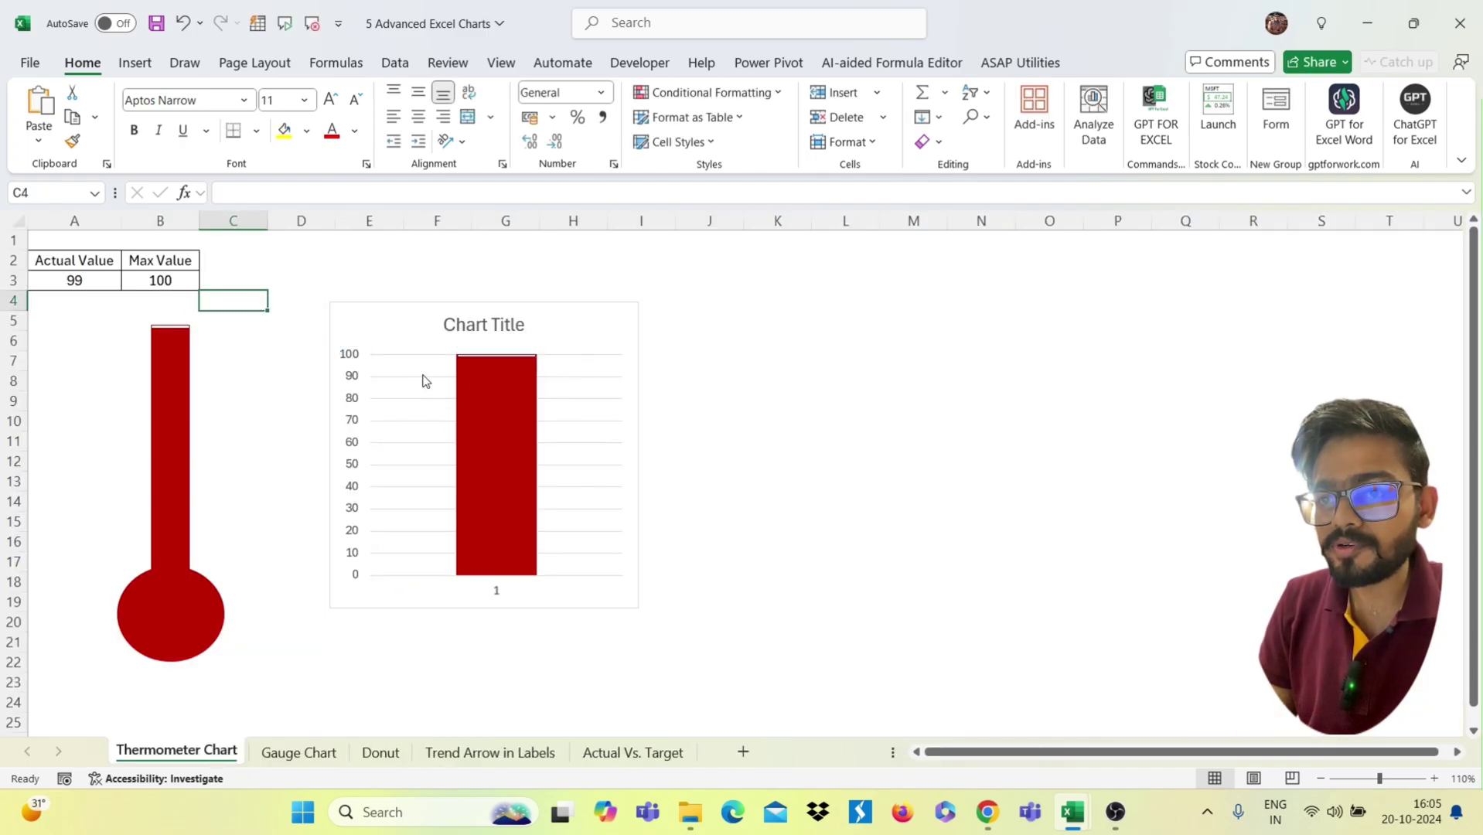
Delete the chart title, the gridlines and both the vertical and horizontal axes from the new chart
click(496, 331)
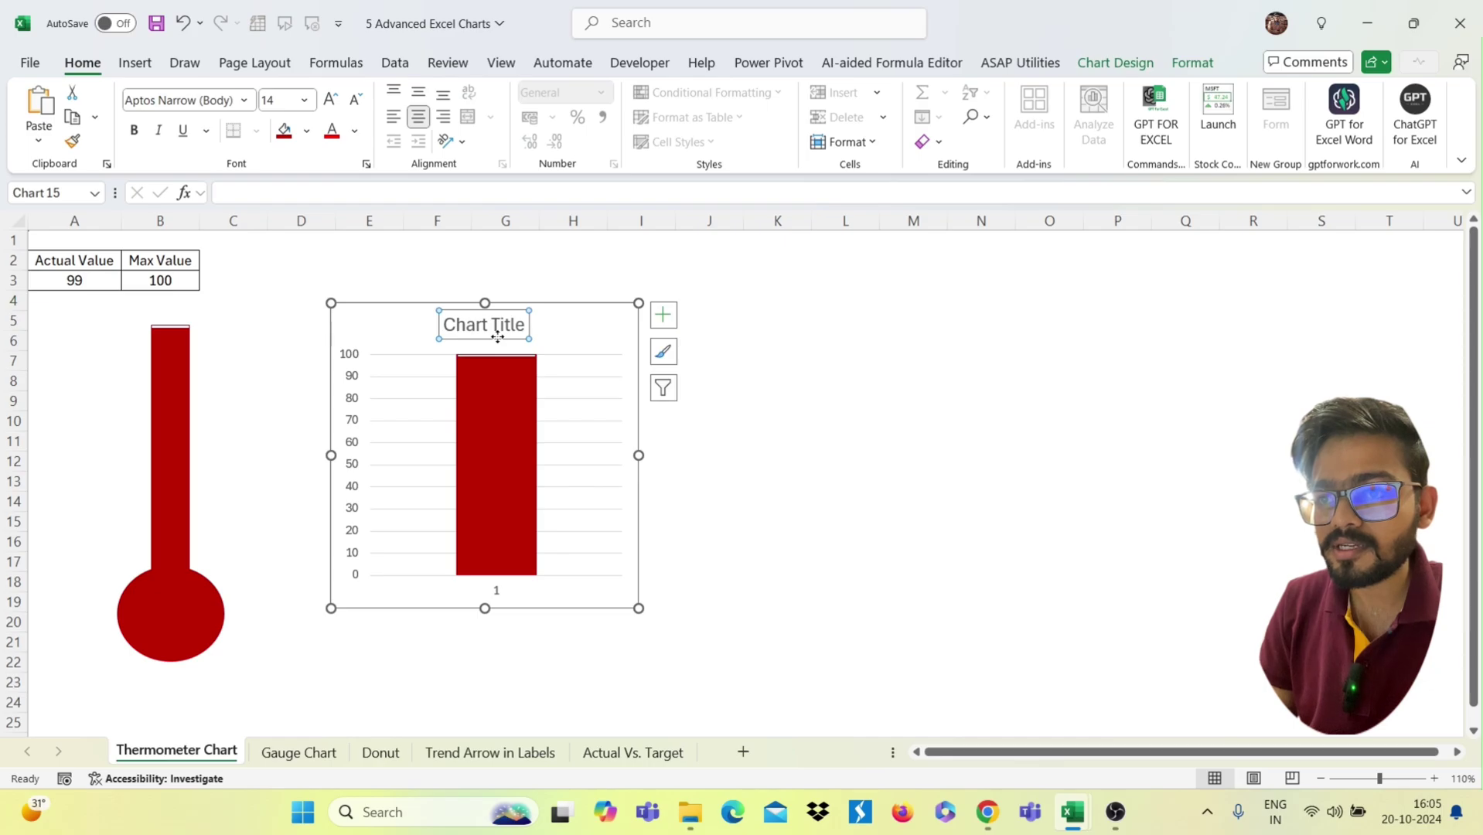
key(Delete)
click(428, 342)
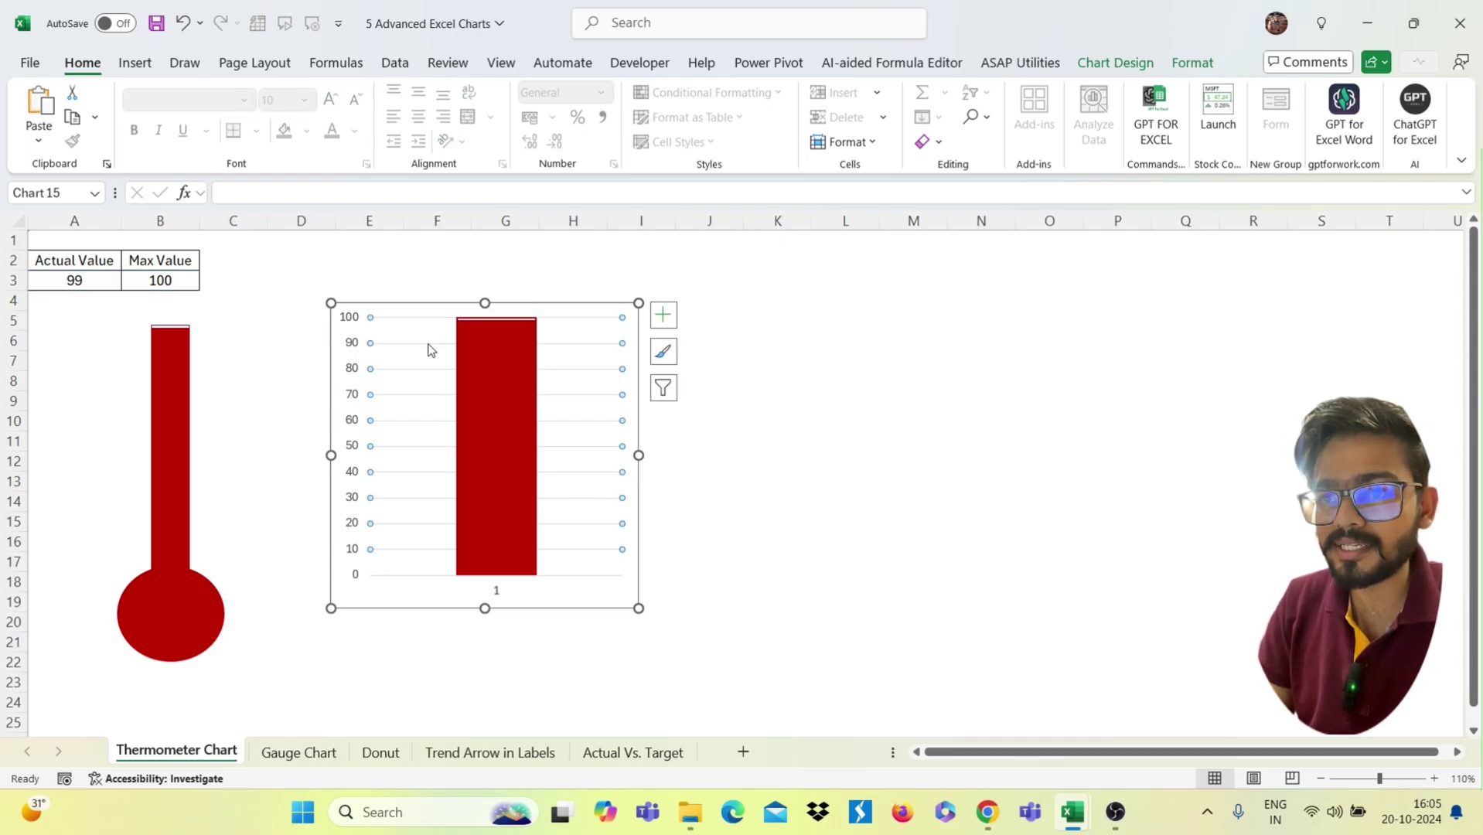
key(Delete)
click(351, 366)
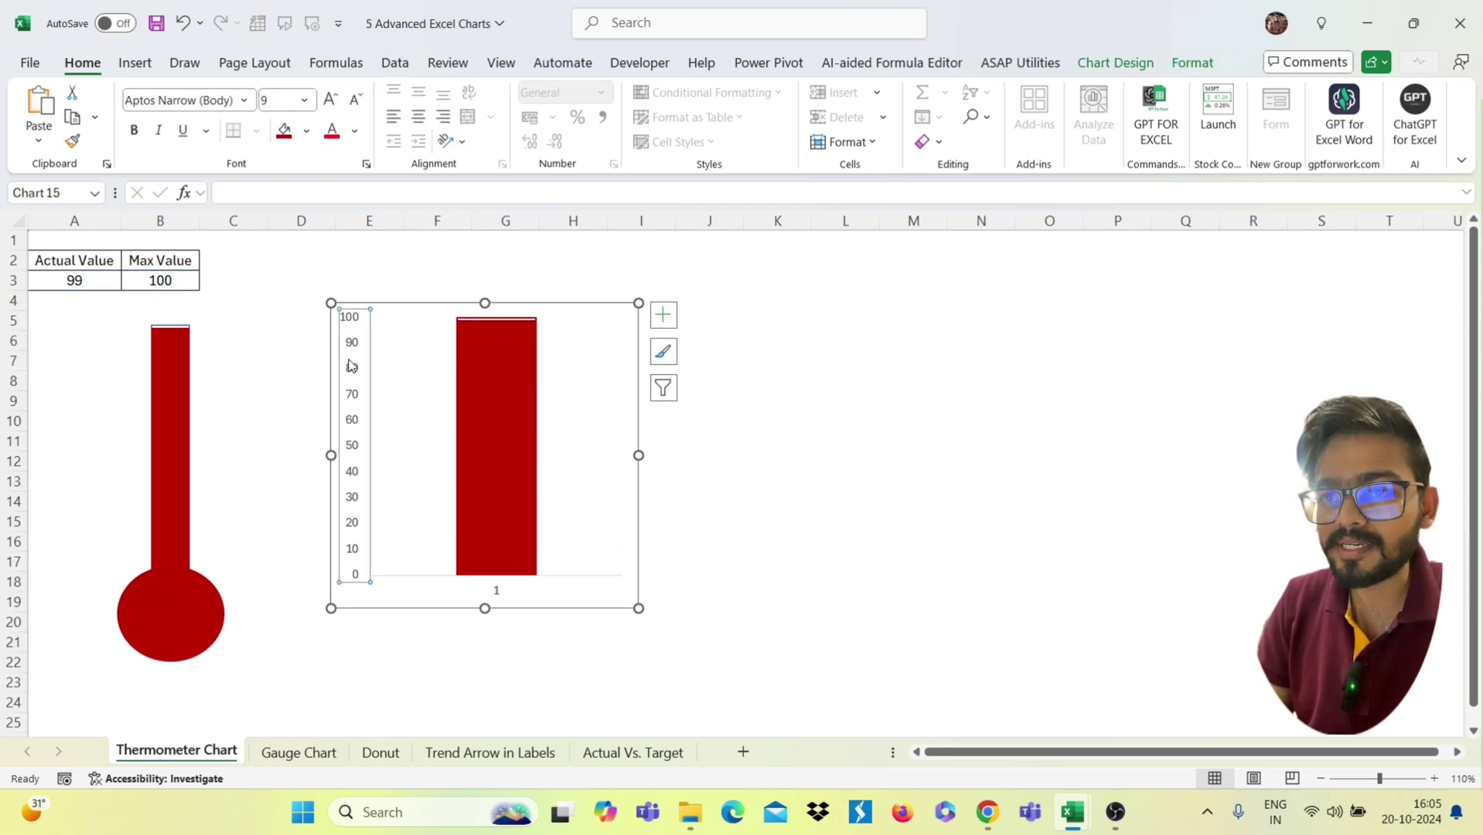
key(Delete)
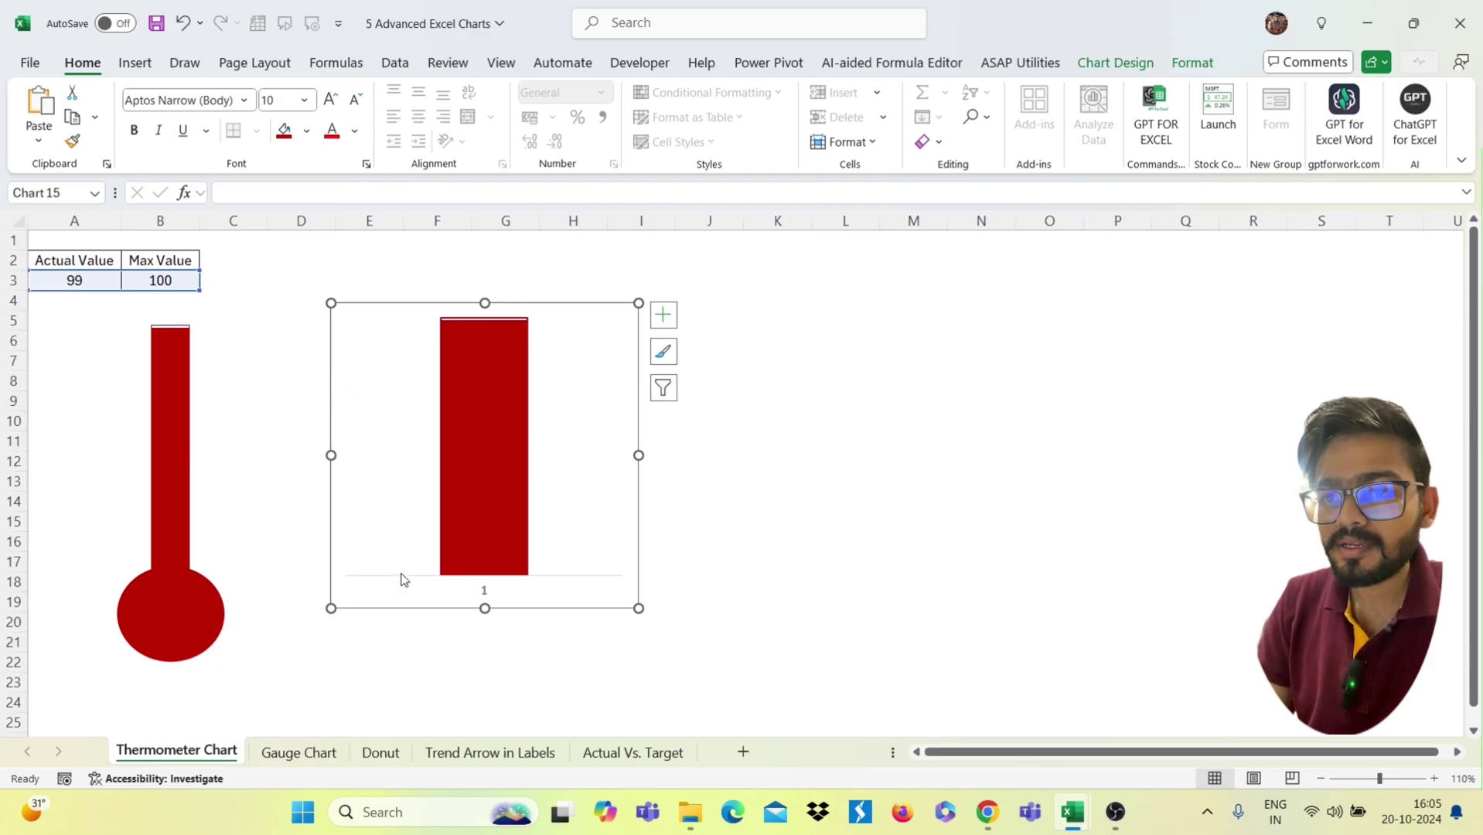
click(503, 585)
key(Delete)
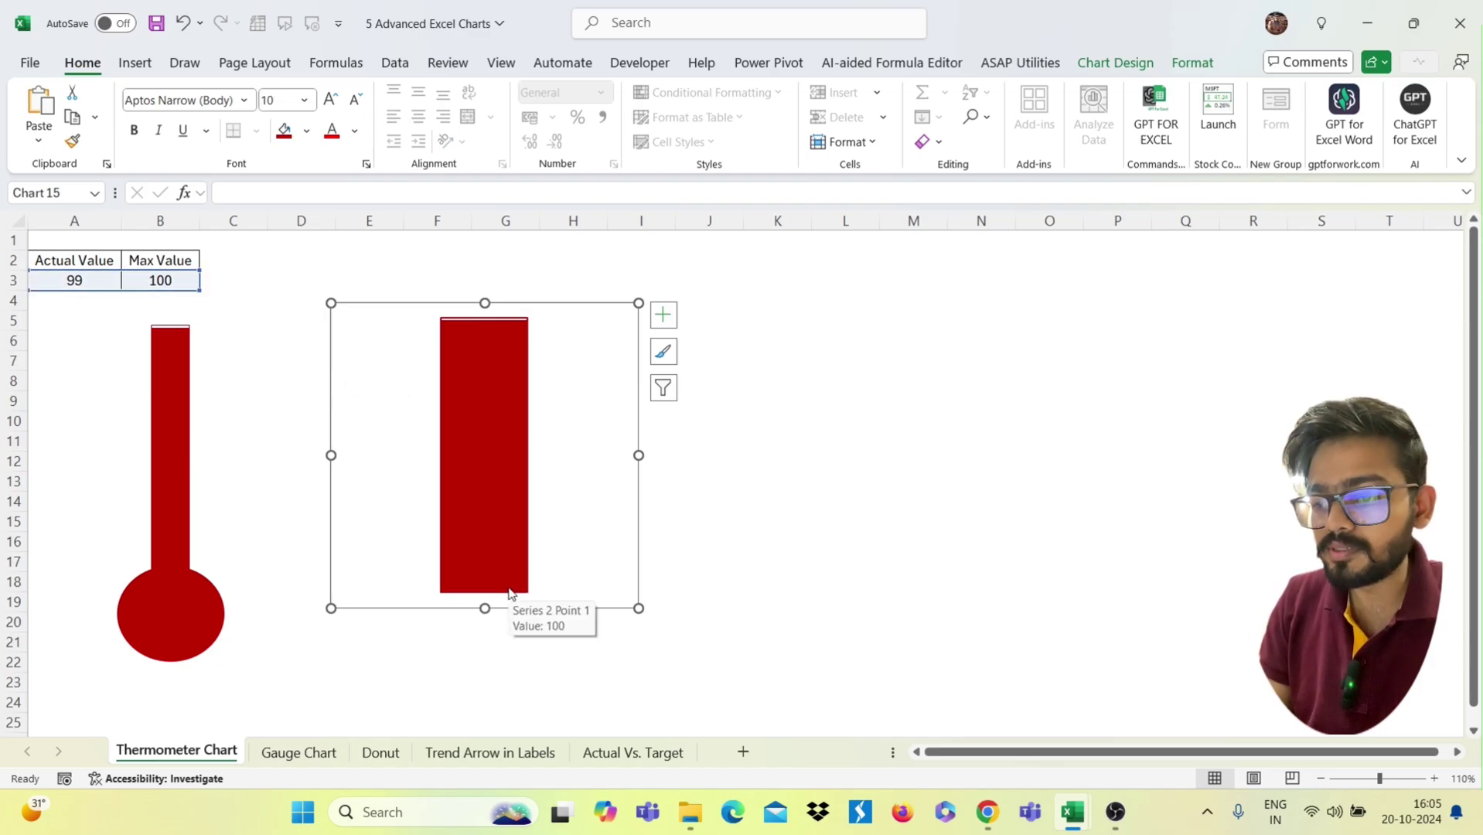
Set the chart area to no border line and no fill
right_click(593, 486)
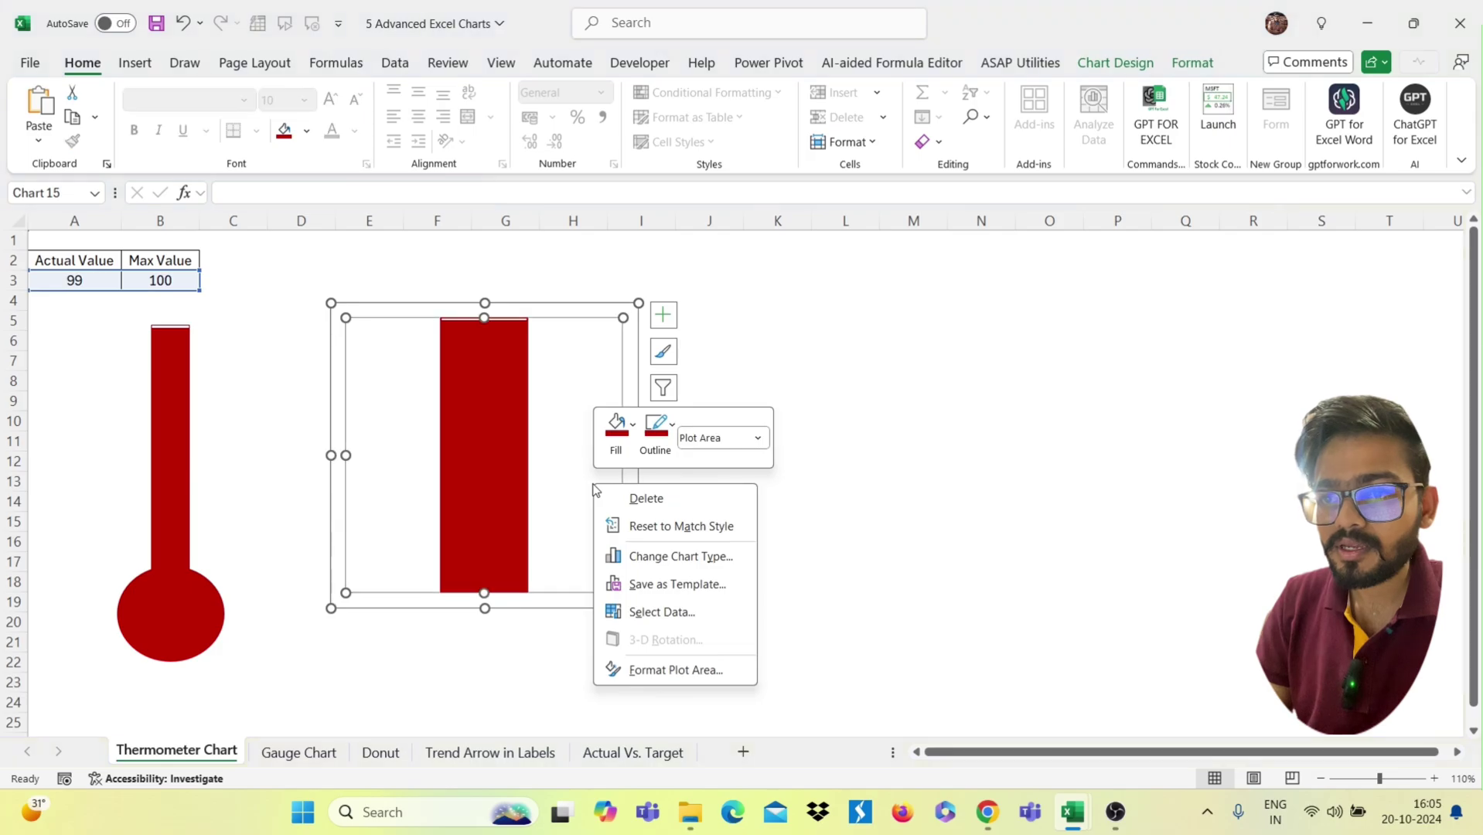
click(582, 610)
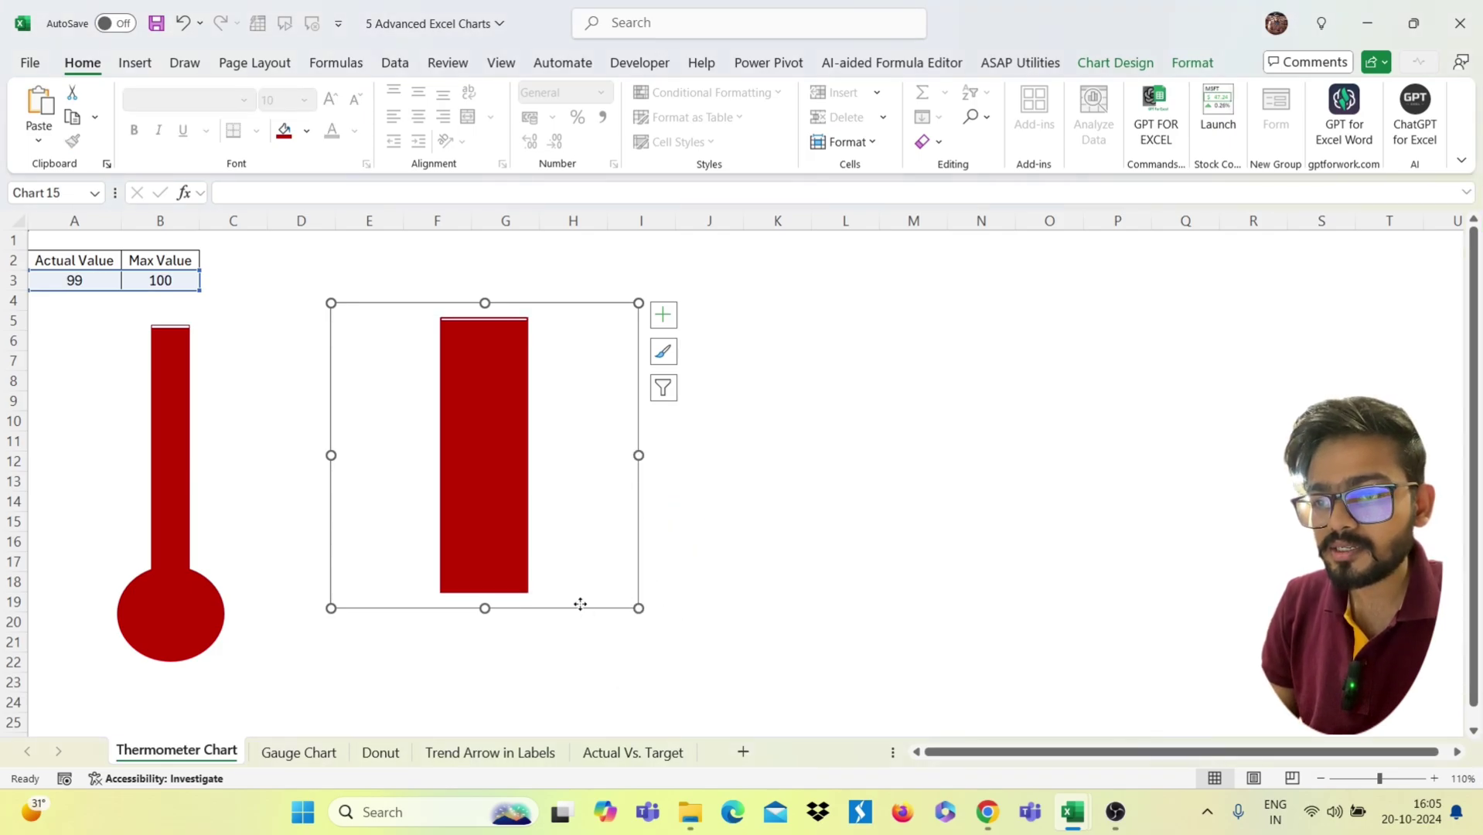
right_click(580, 607)
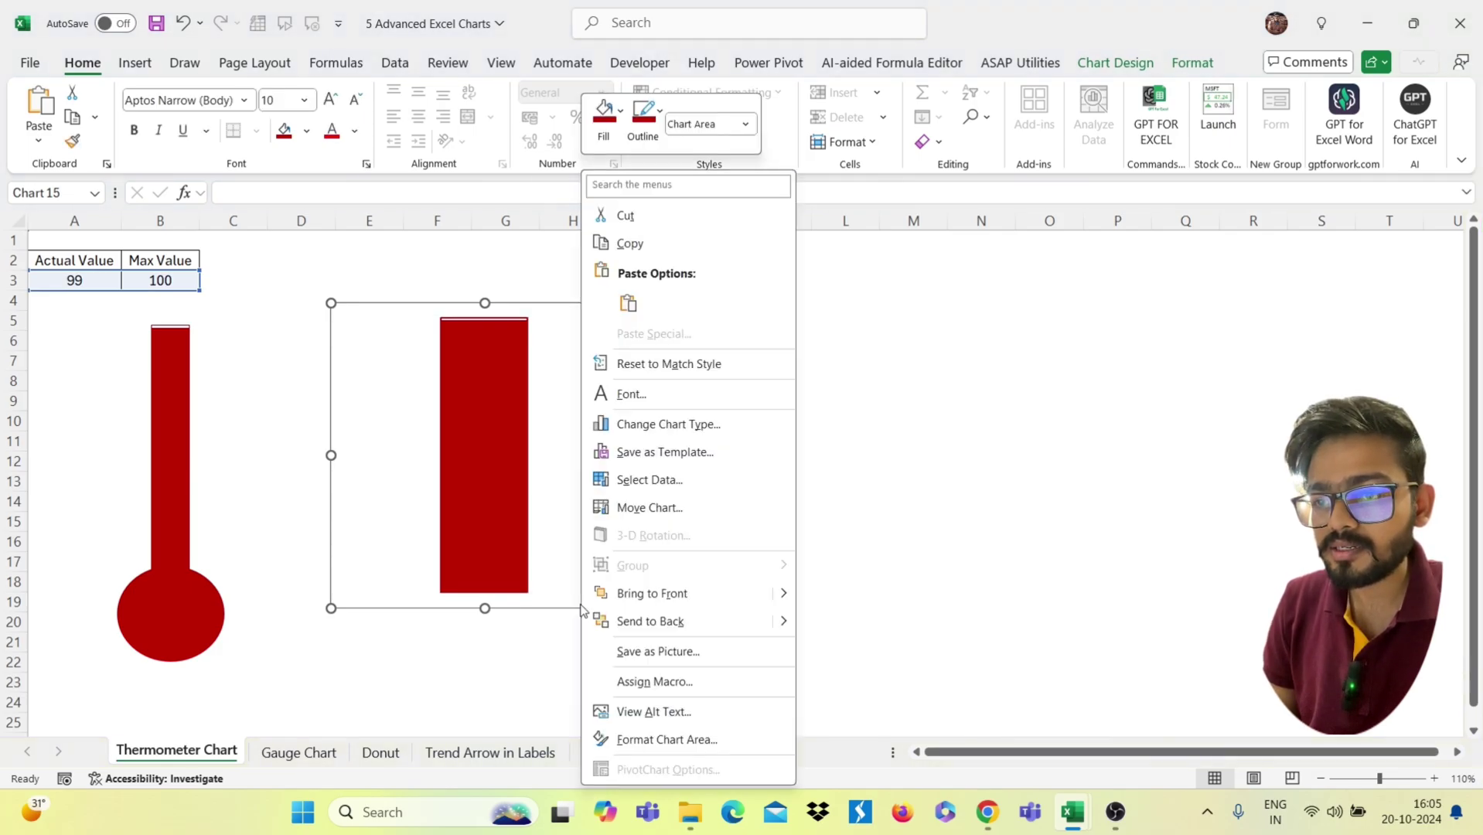
click(653, 741)
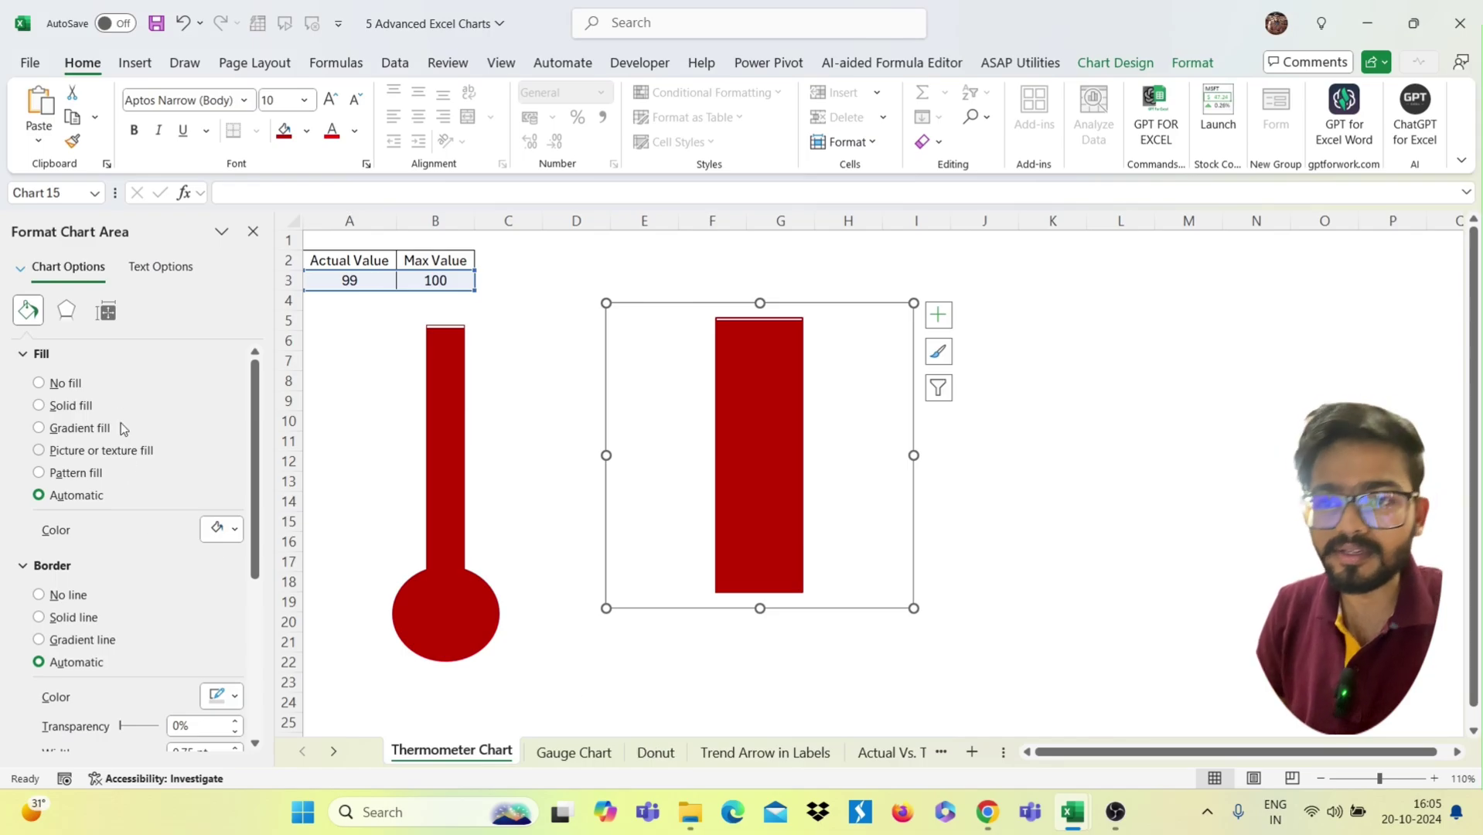
click(62, 597)
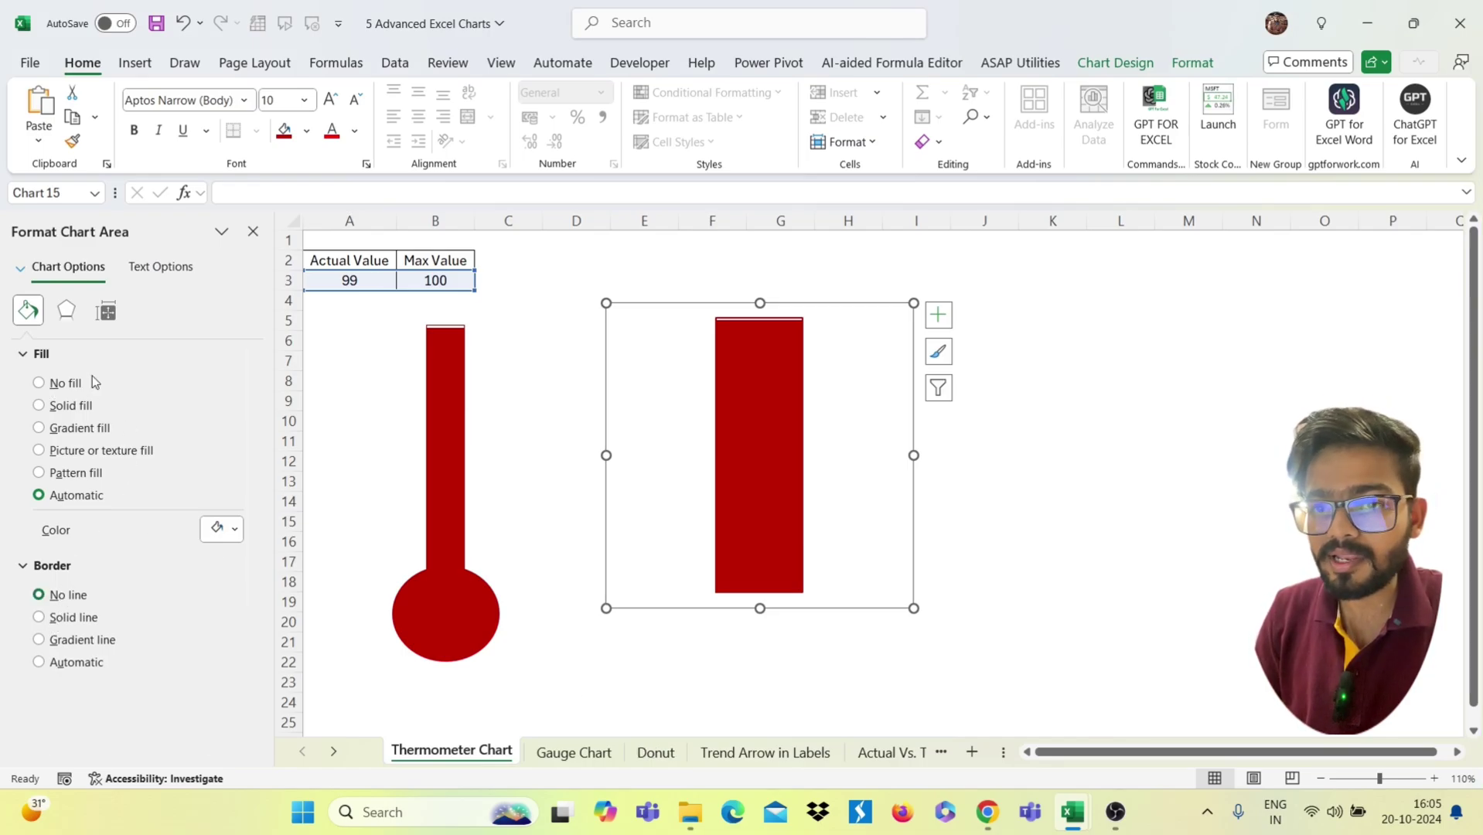
click(65, 383)
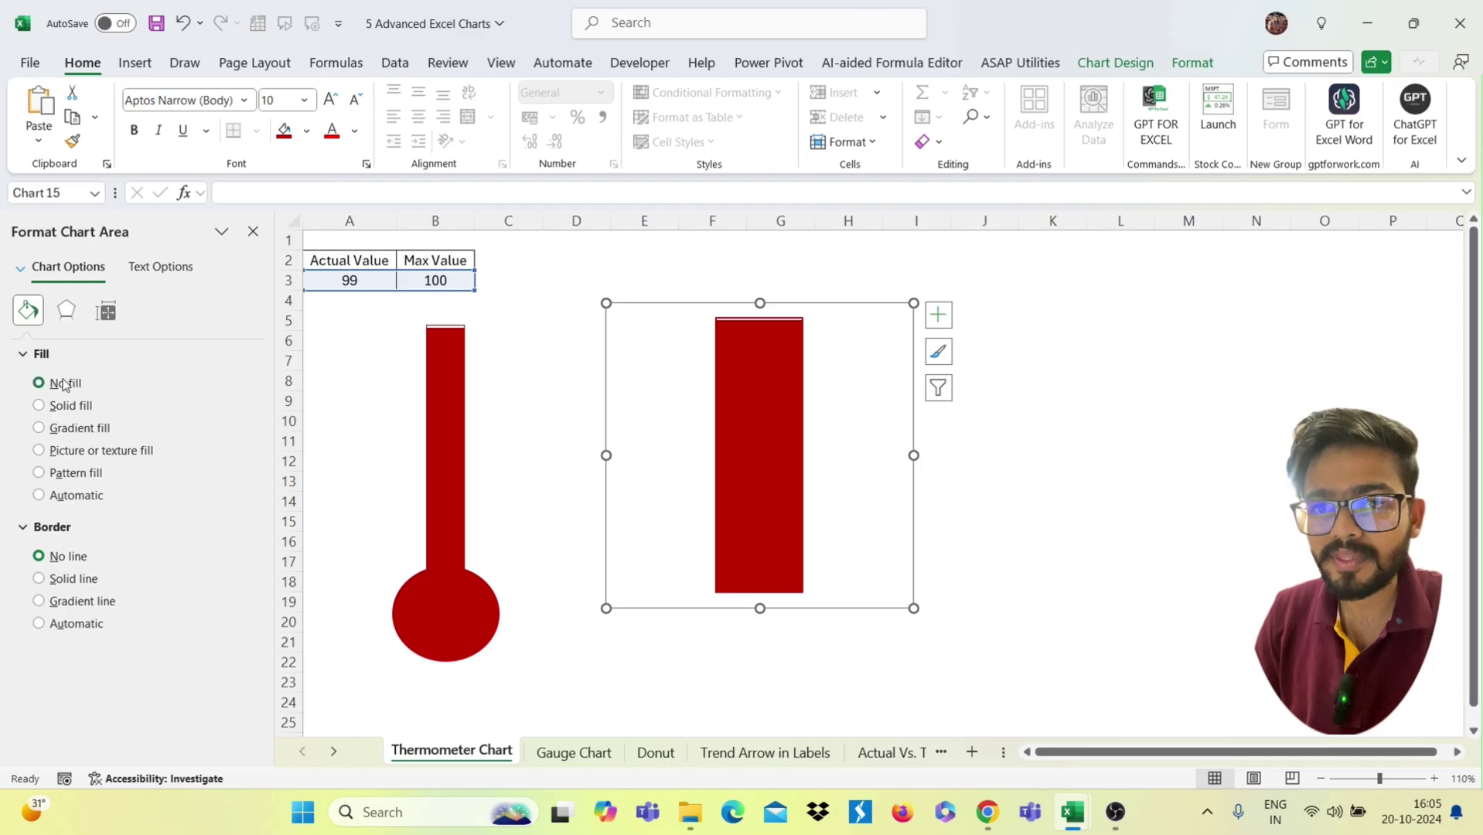
Set the Actual Value in A3 to 50 to test the chart, and close the formatting pane
click(530, 421)
click(363, 278)
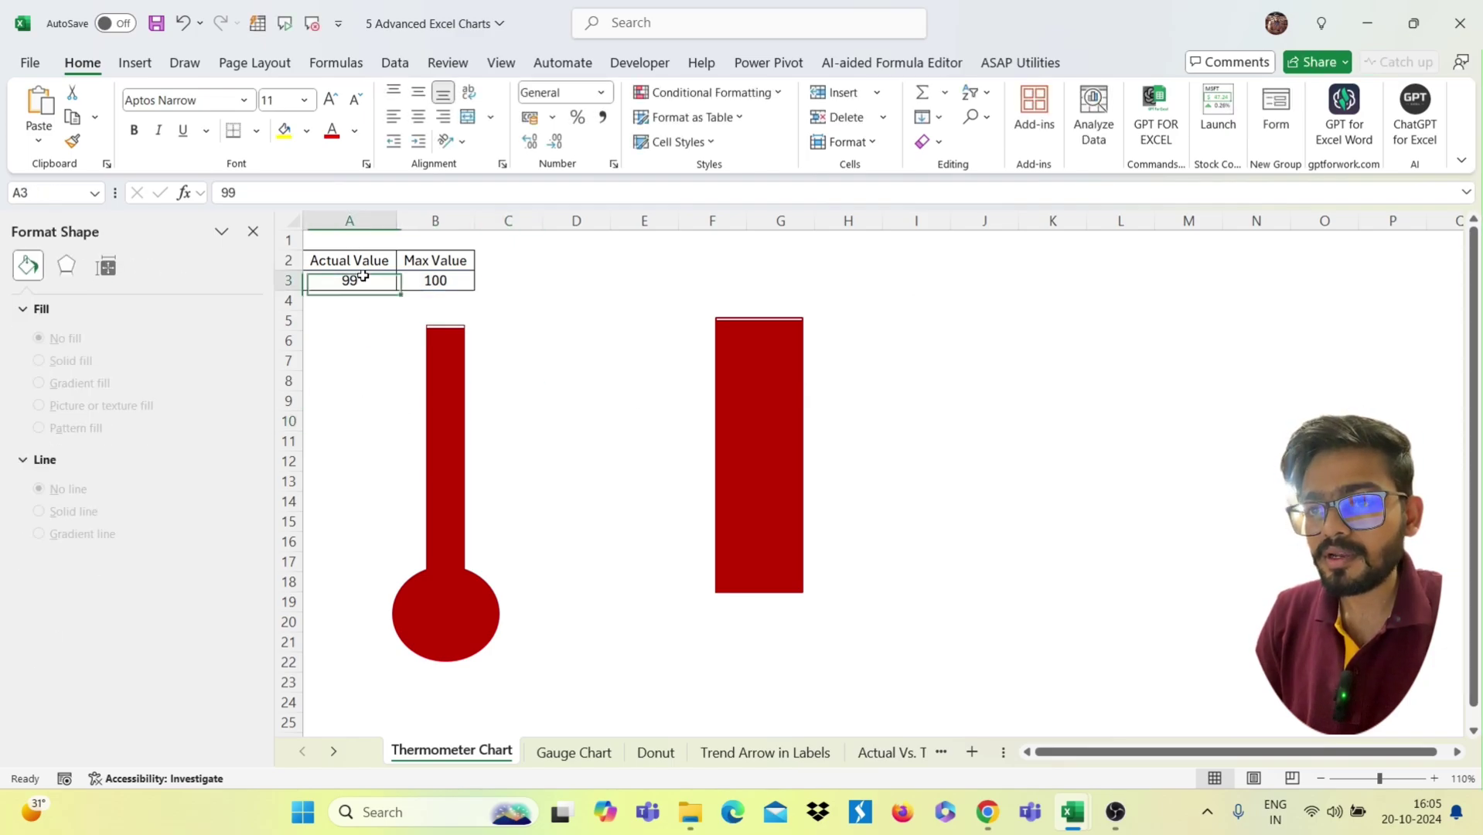
text(50)
key(Return)
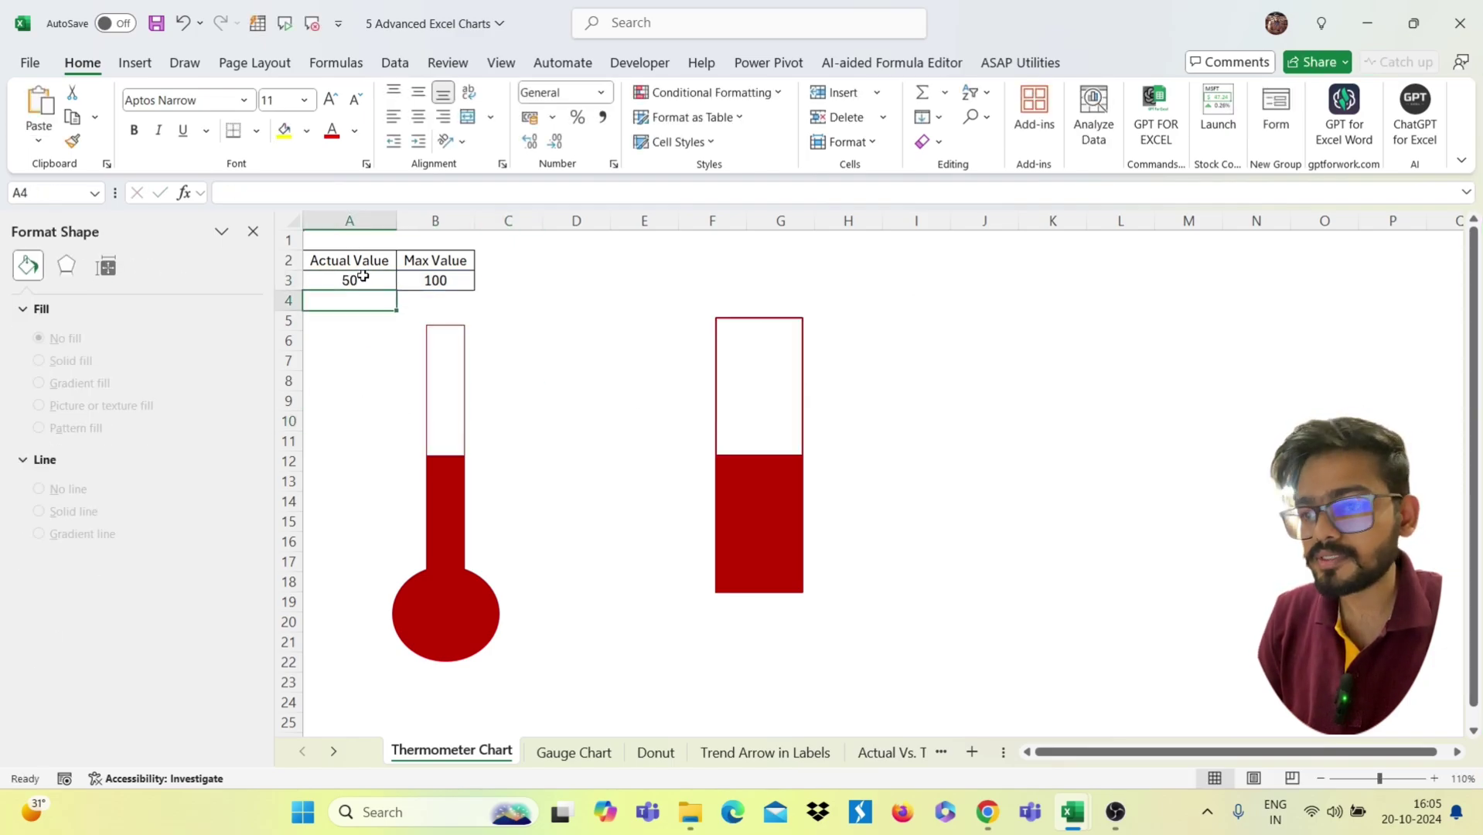
click(253, 231)
Move the chart slightly closer to the finished thermometer and a little higher on the sheet
click(540, 365)
drag(539, 364, 501, 354)
click(369, 663)
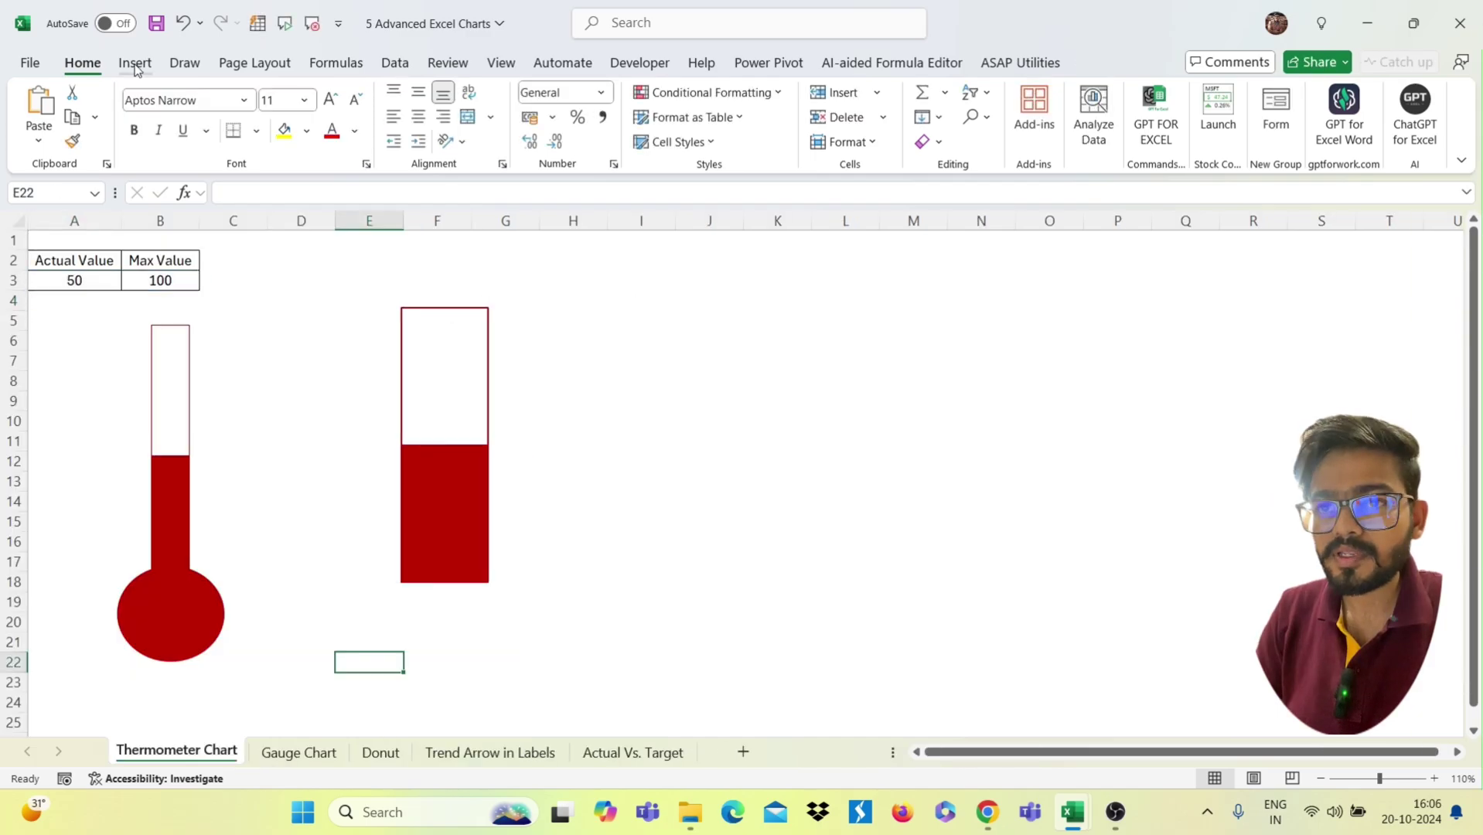
Insert an oval about 3.52 cm high and 3.95 cm wide over the column's base and color it dark red
click(136, 66)
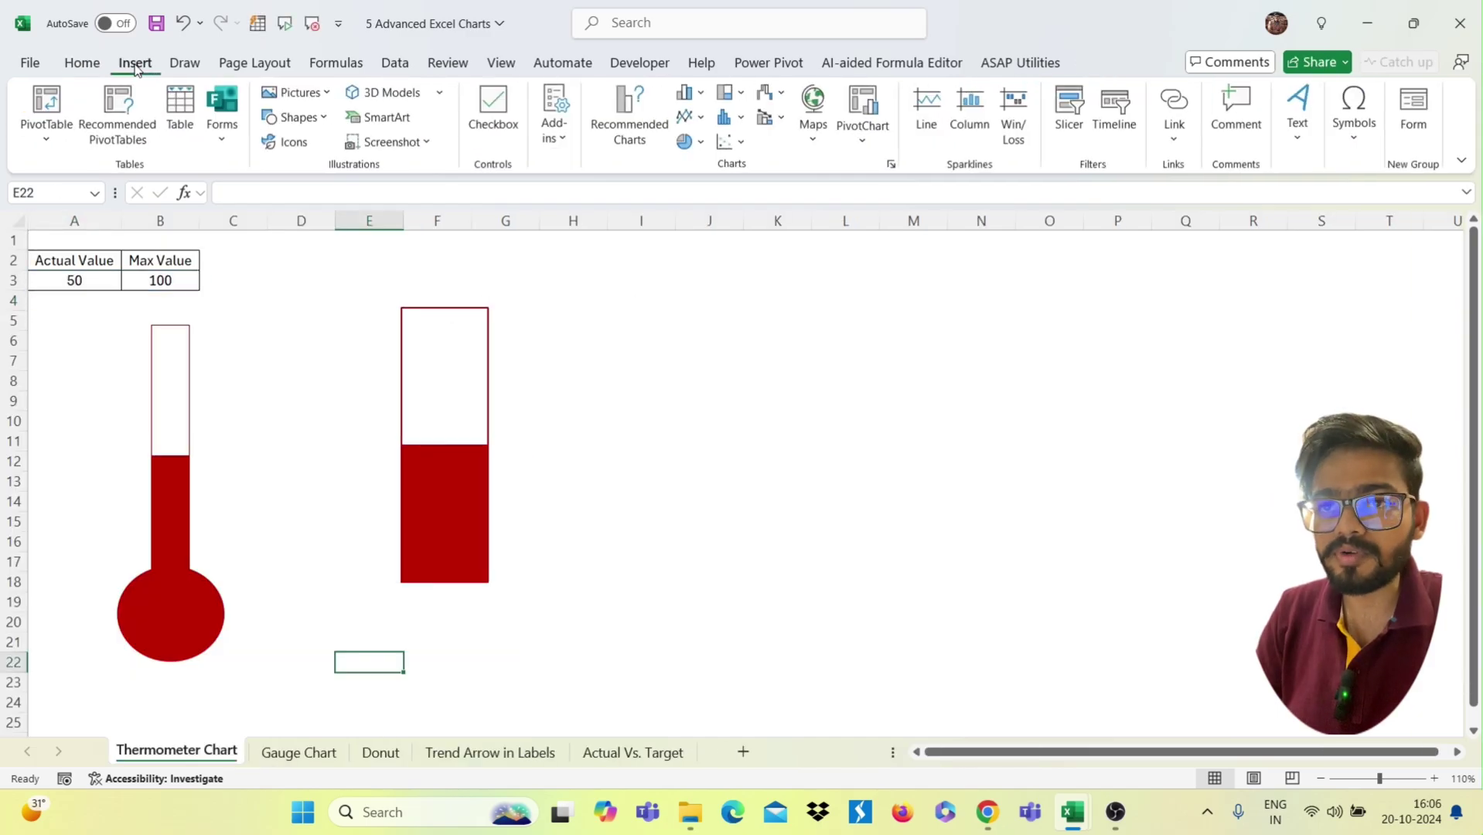
click(294, 117)
click(361, 170)
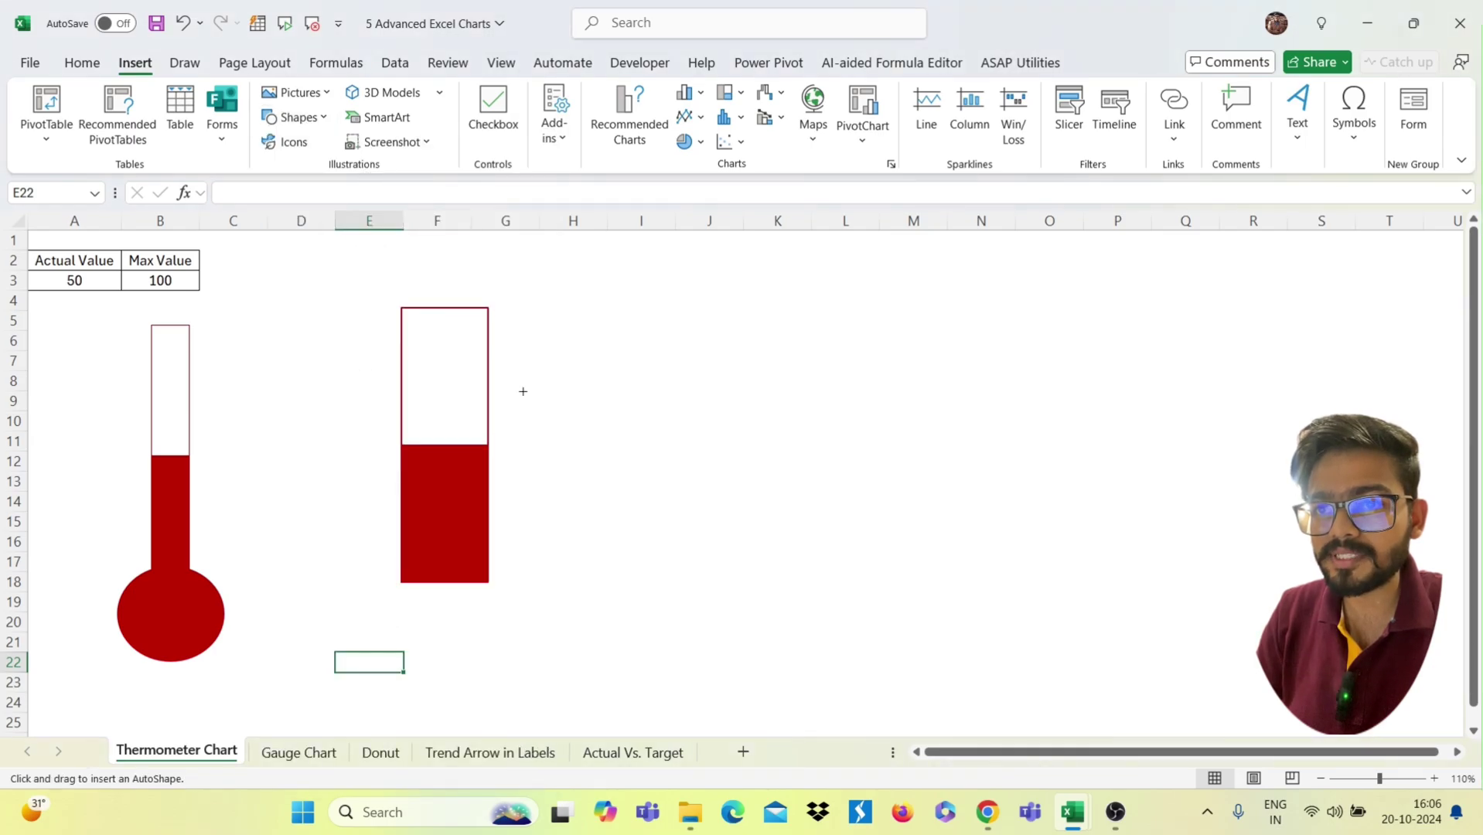
click(344, 574)
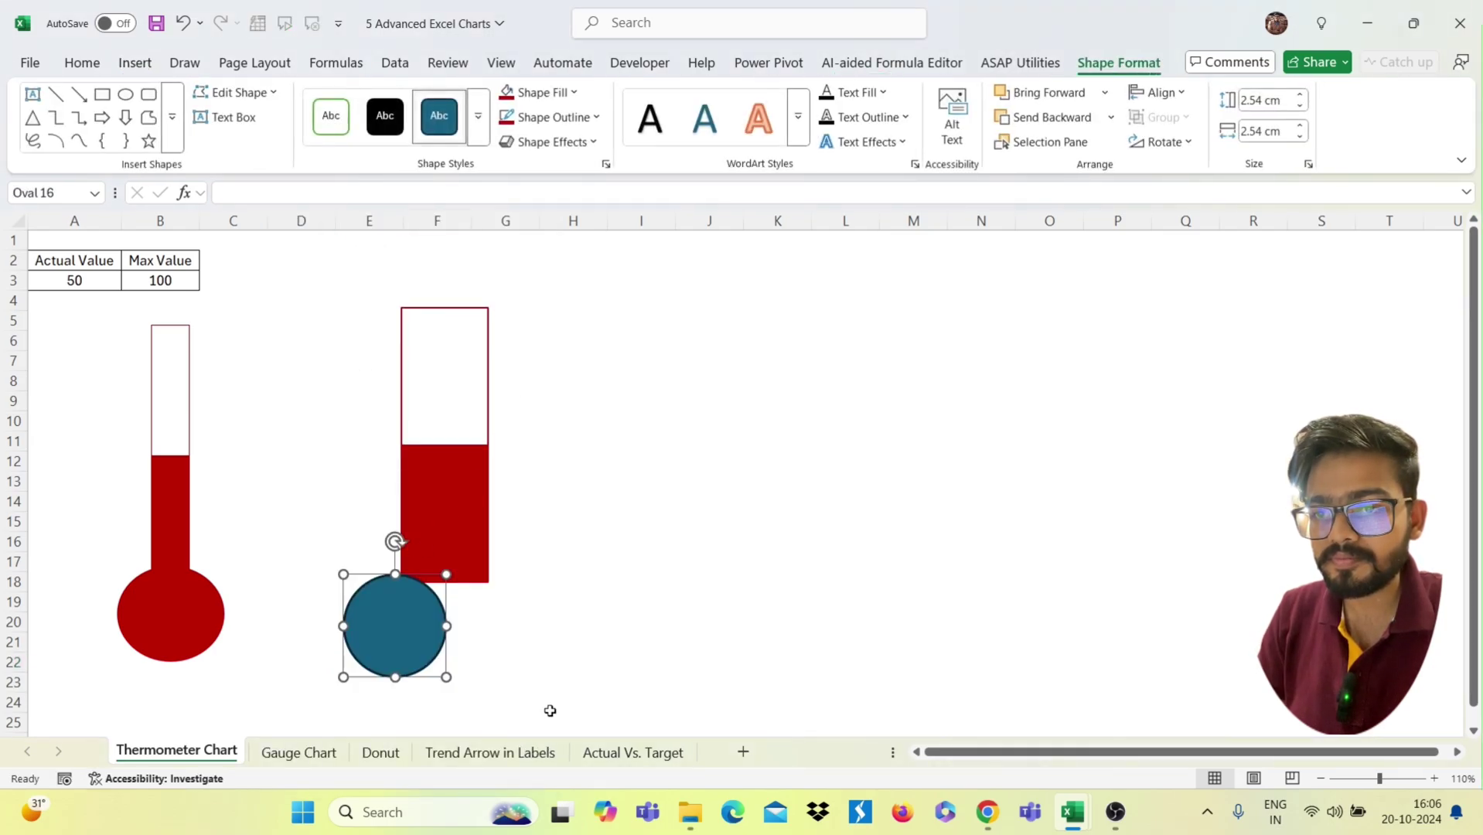
mouse_move(446, 678)
mouse_down()
mouse_move(519, 706)
mouse_move(500, 716)
mouse_move(457, 670)
mouse_up()
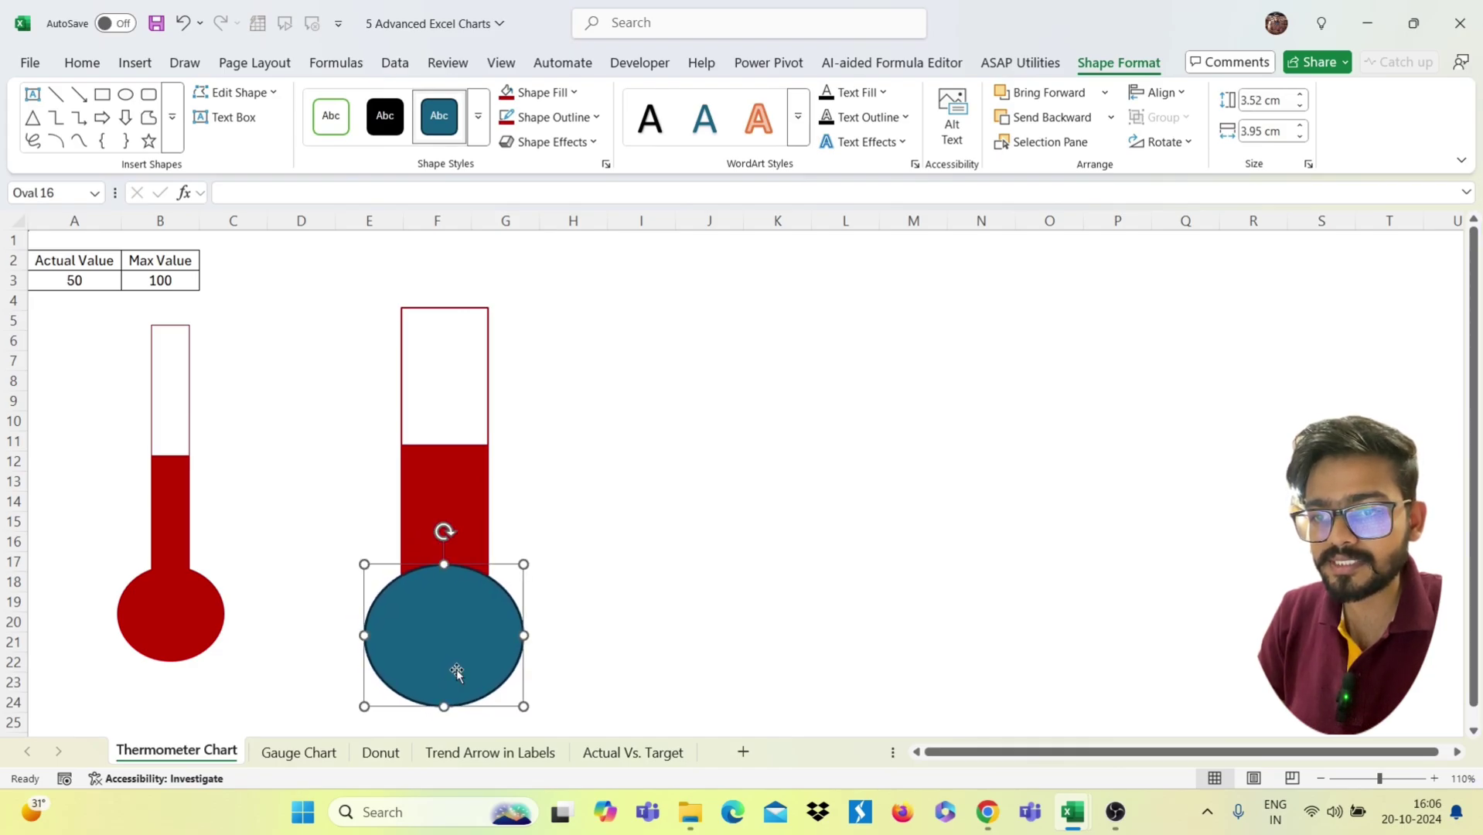
click(538, 92)
click(508, 93)
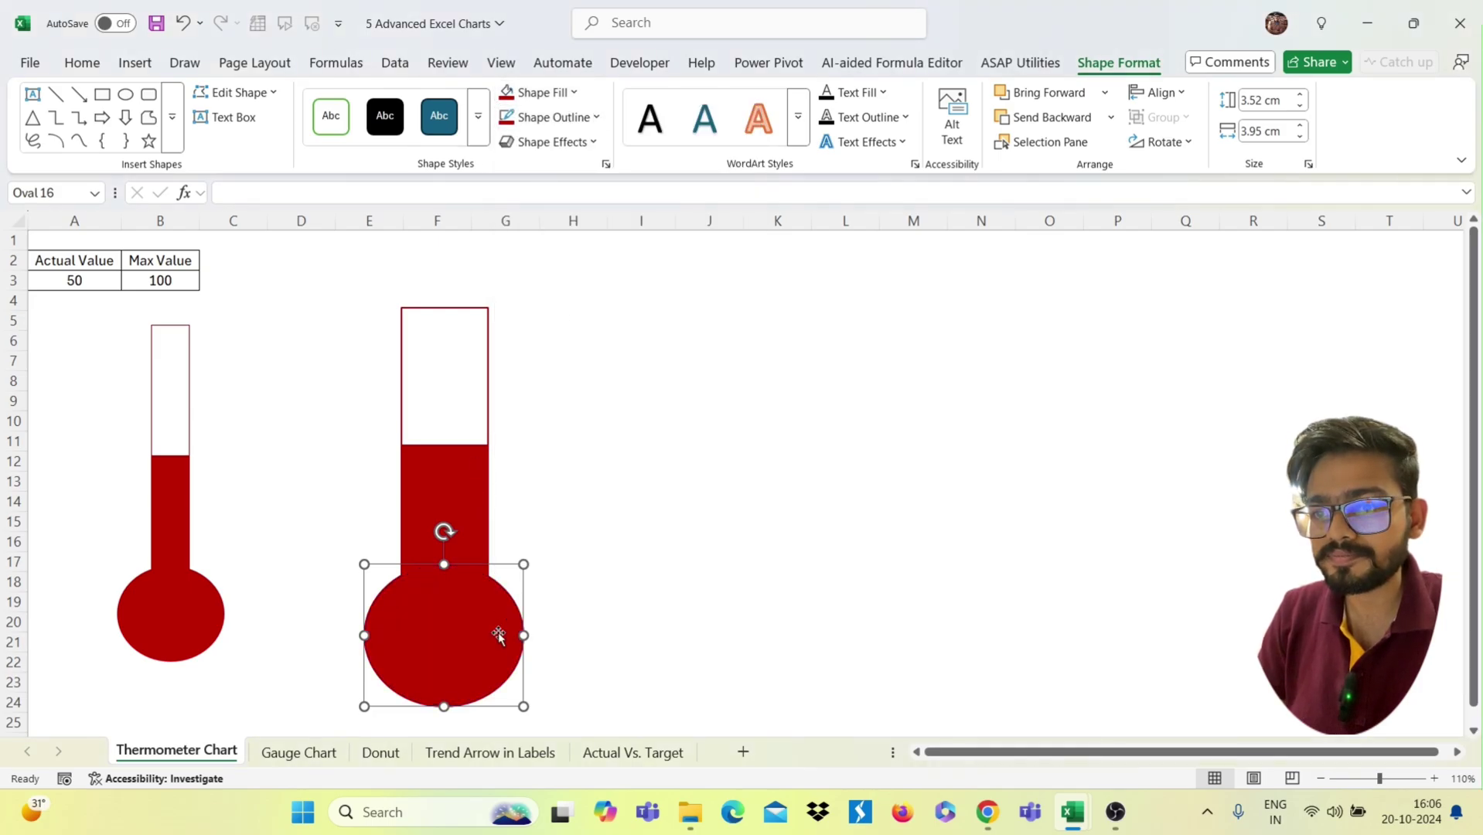
Narrow the chart so its column becomes slimmer, and shift the oval to center it under the column
click(510, 478)
drag(600, 447, 539, 468)
click(477, 578)
drag(463, 624, 435, 626)
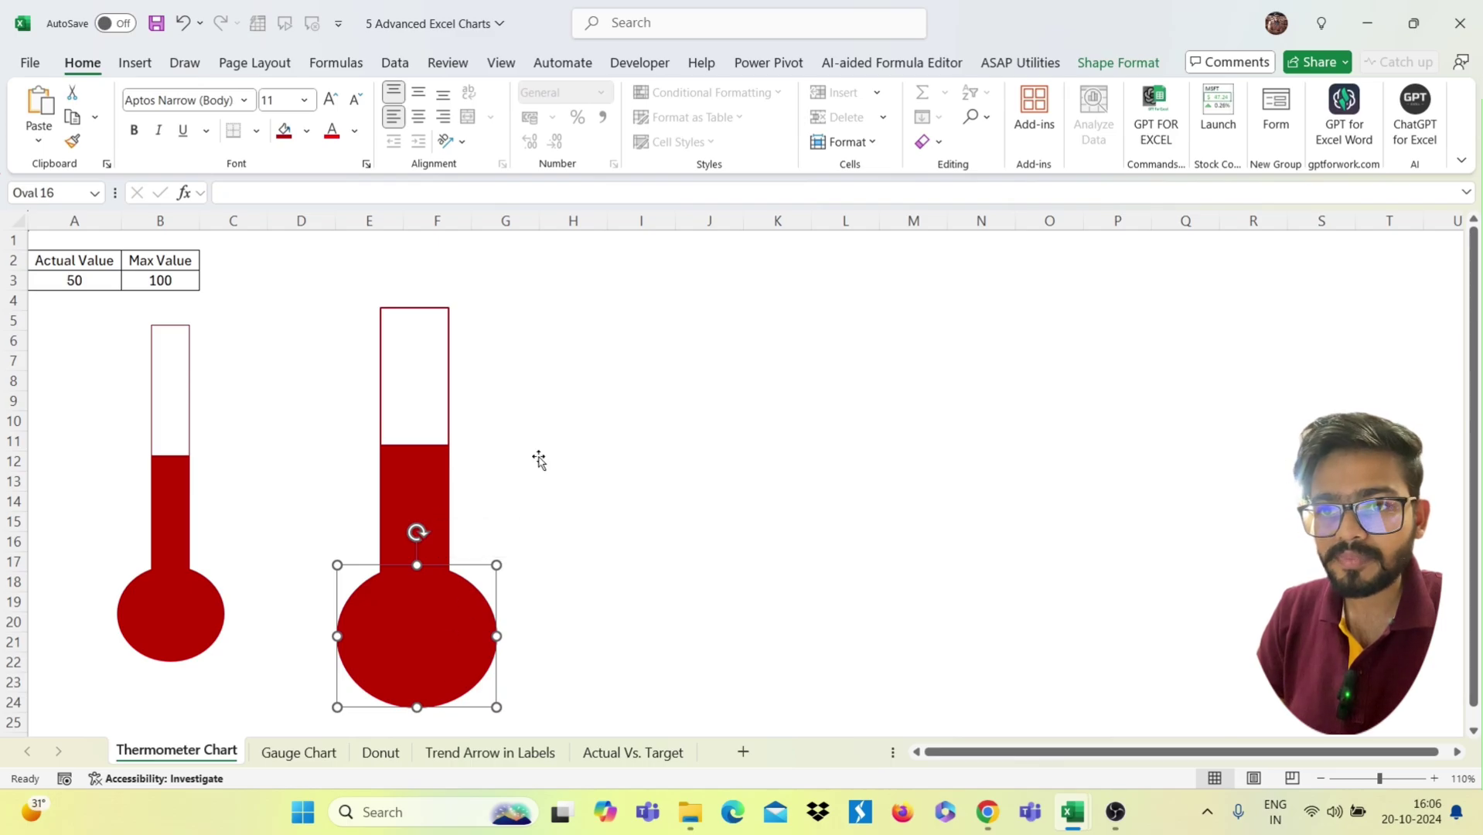
Select the oval together with the chart and group them into one object
click(470, 442)
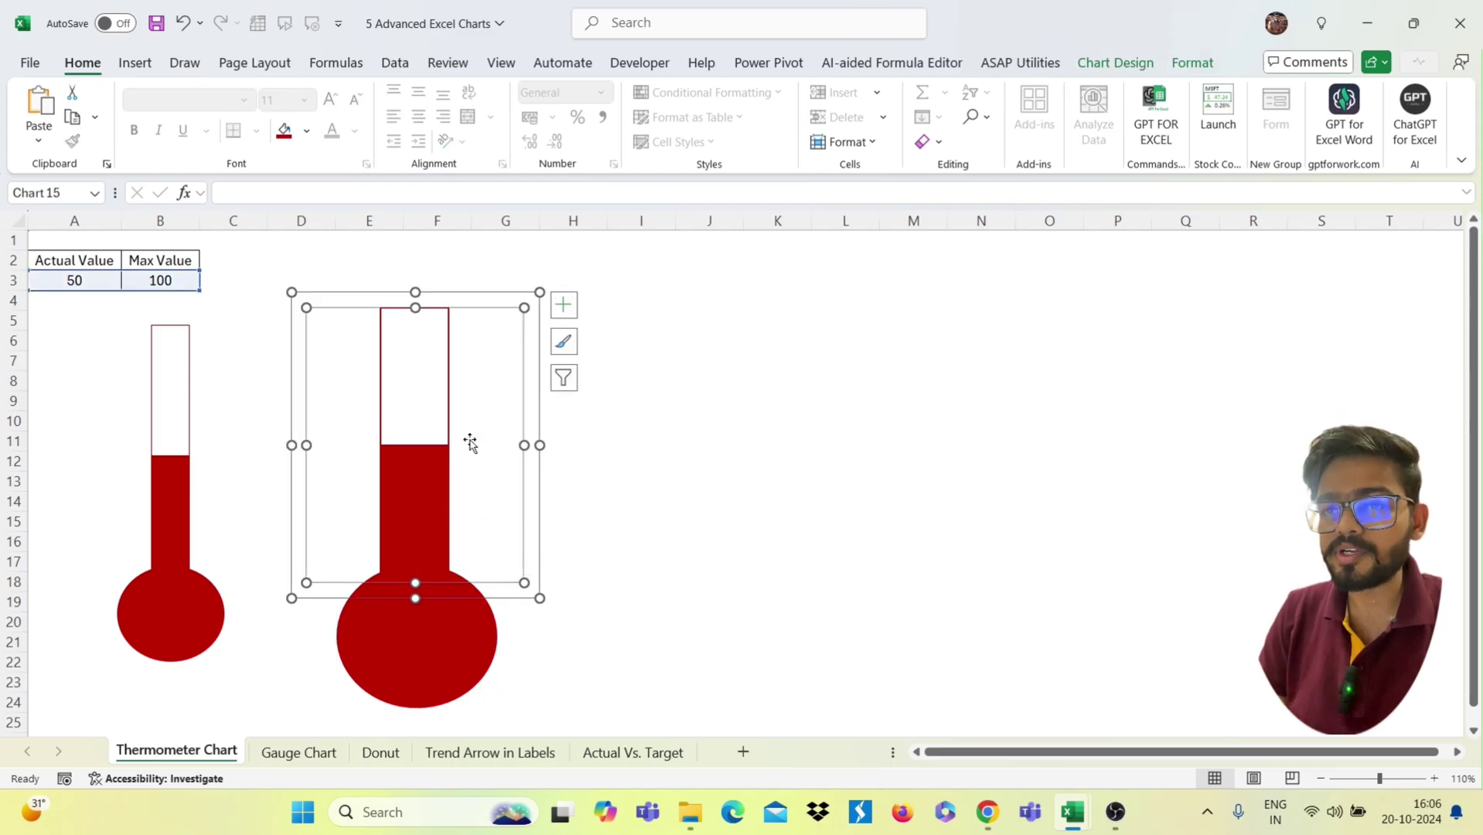
click(331, 599)
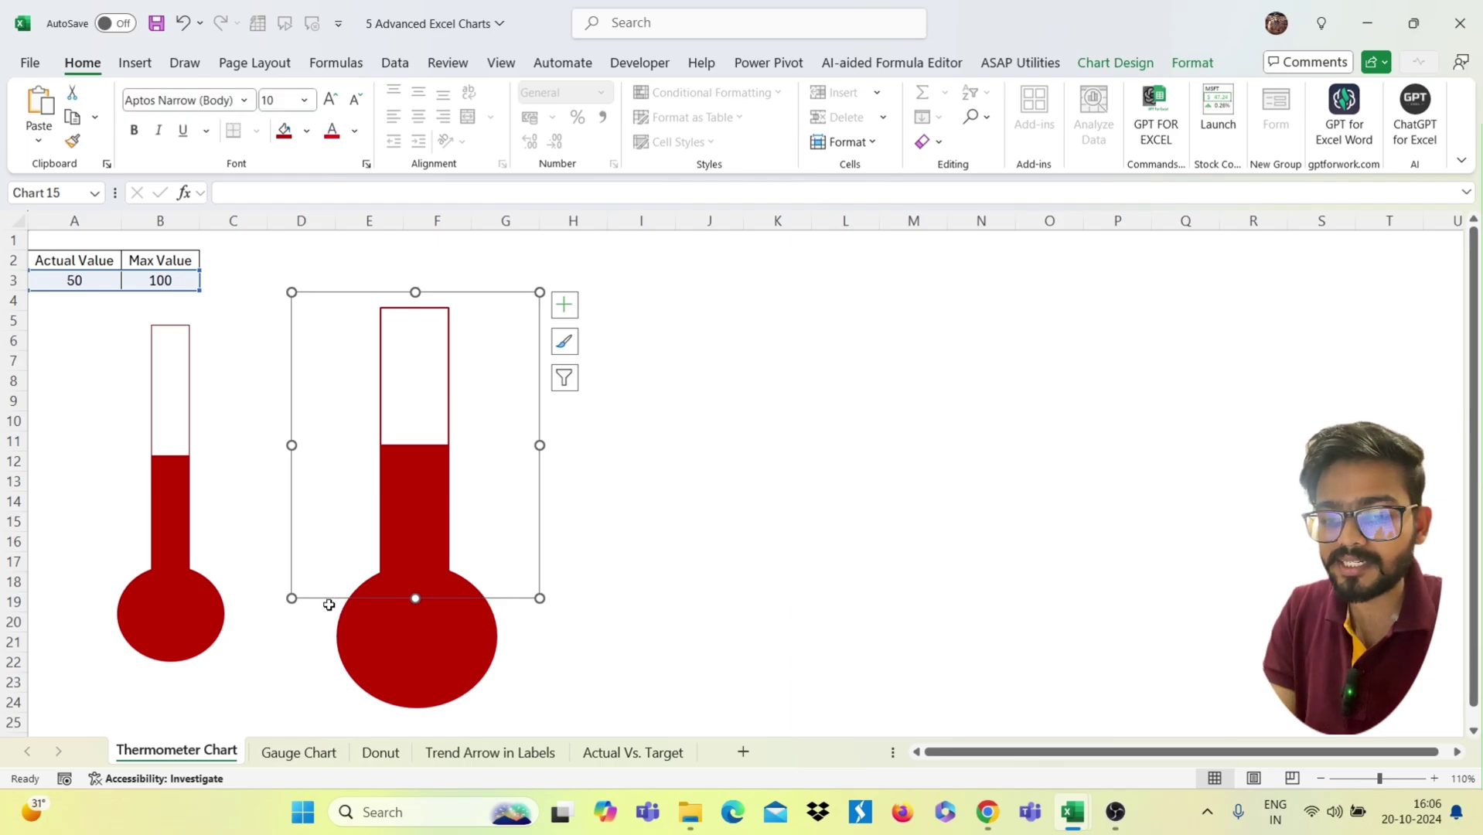
click(313, 627)
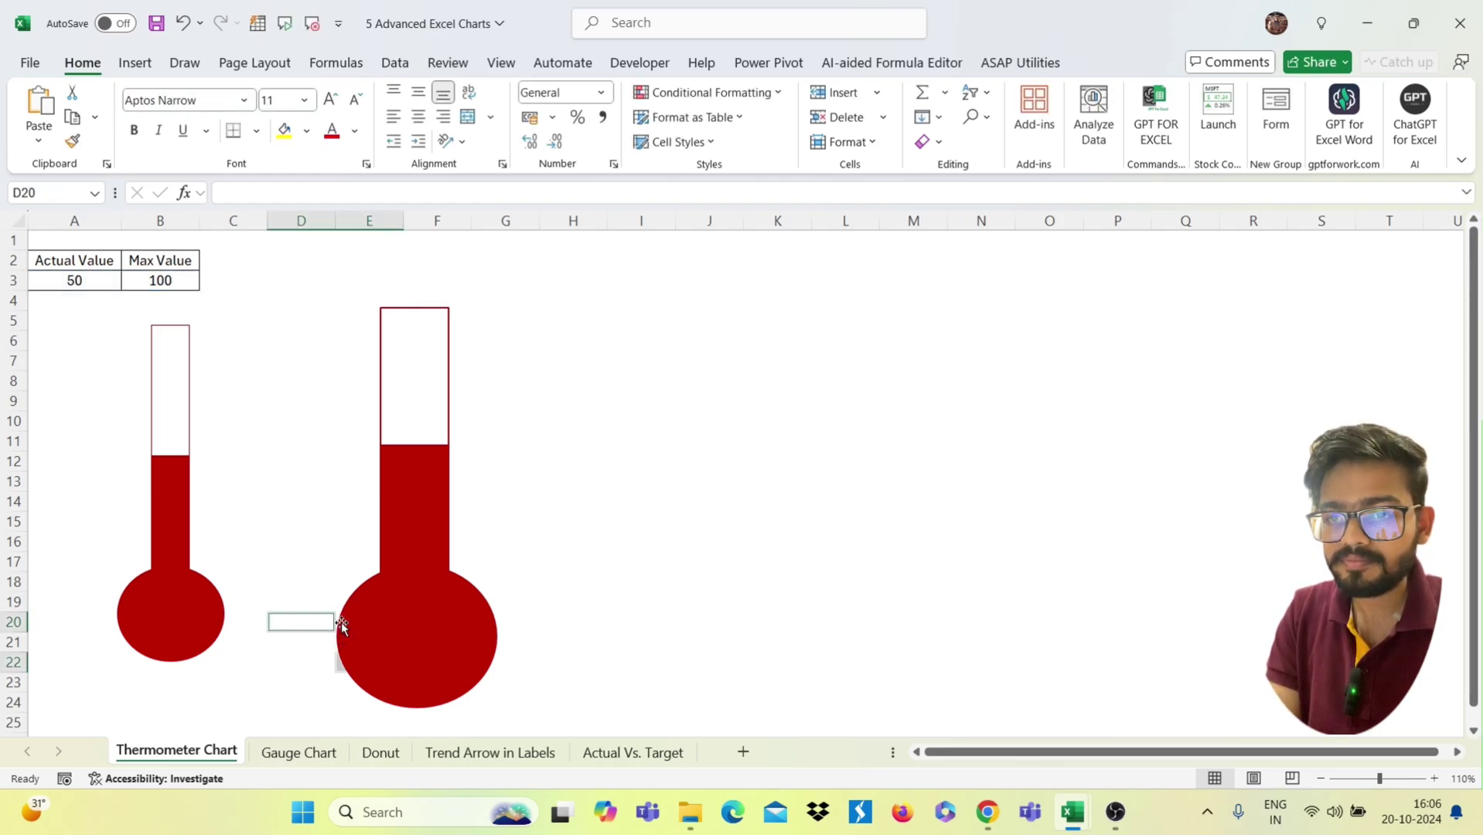
click(341, 623)
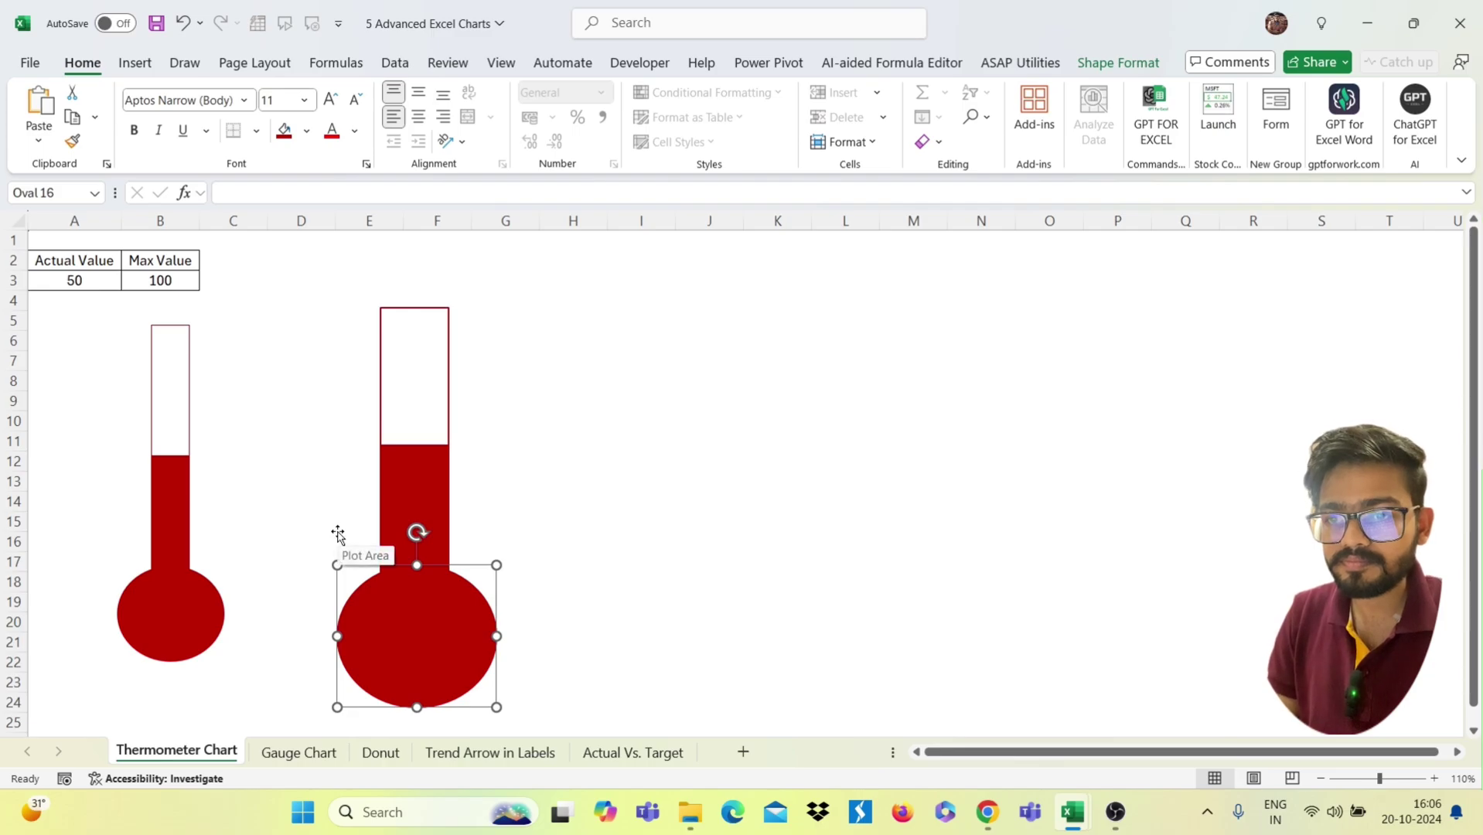
ctrl+click(358, 513)
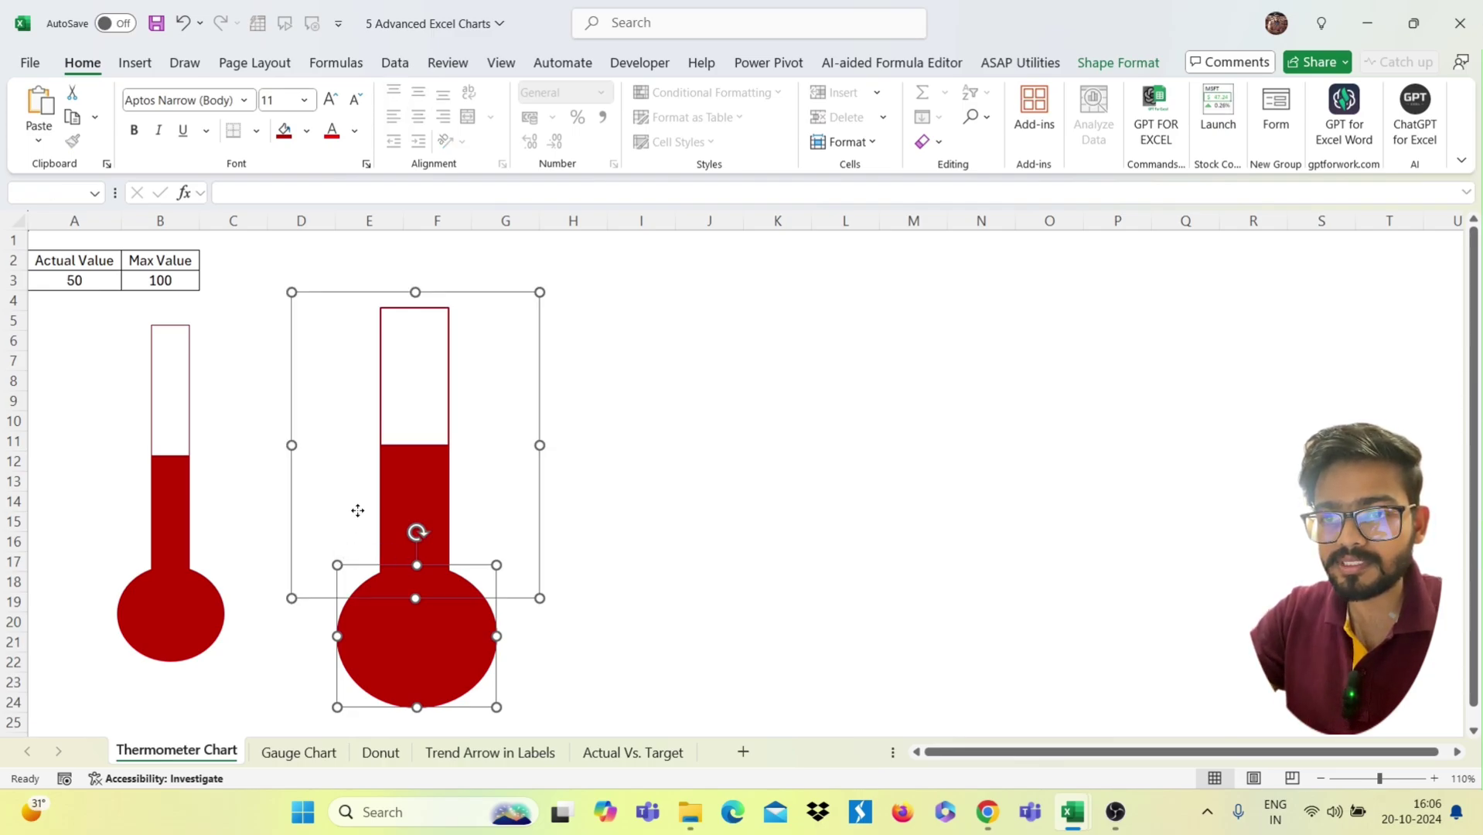
click(1118, 63)
click(1188, 117)
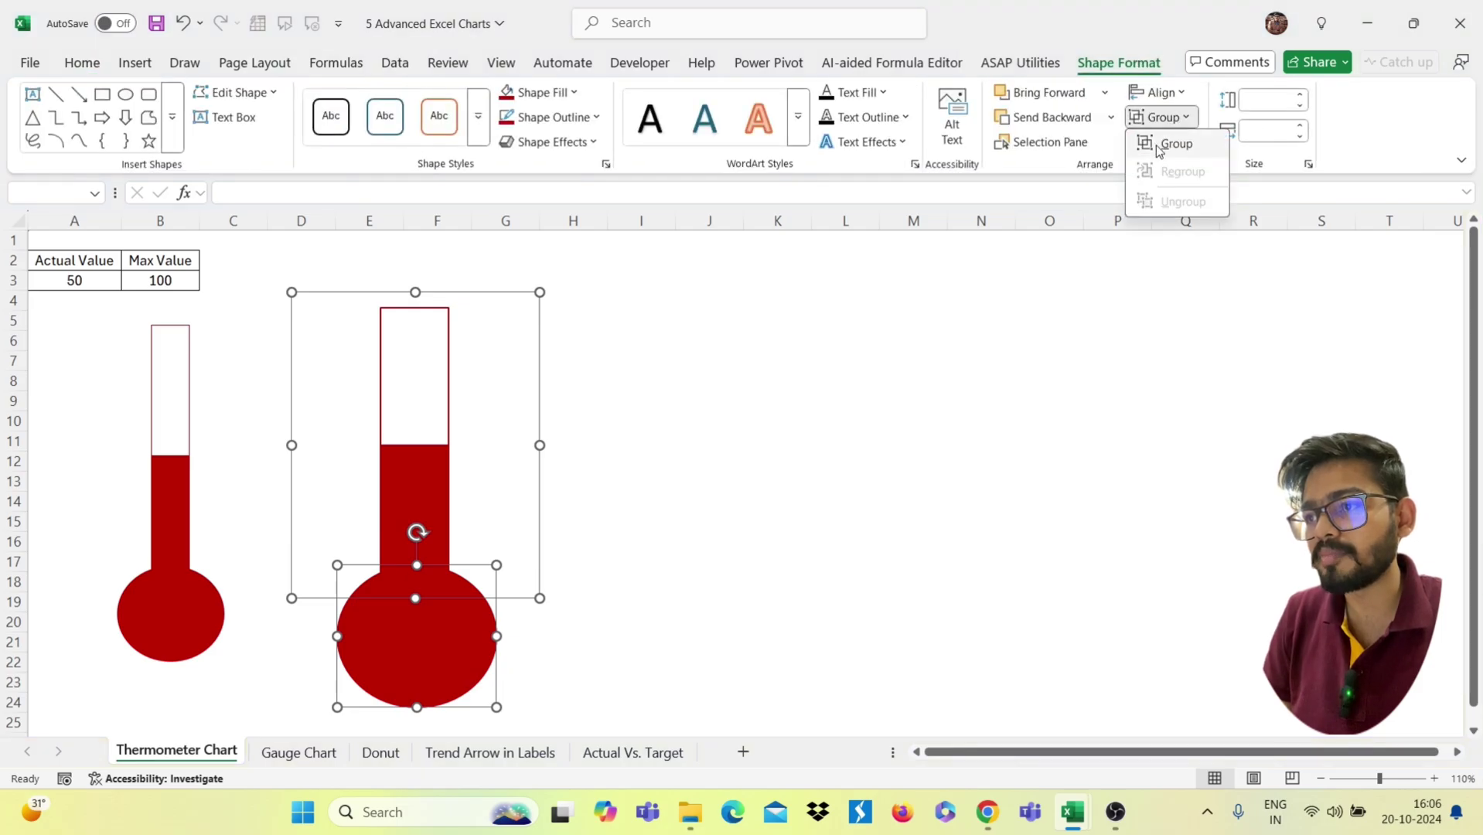
click(1163, 143)
click(510, 643)
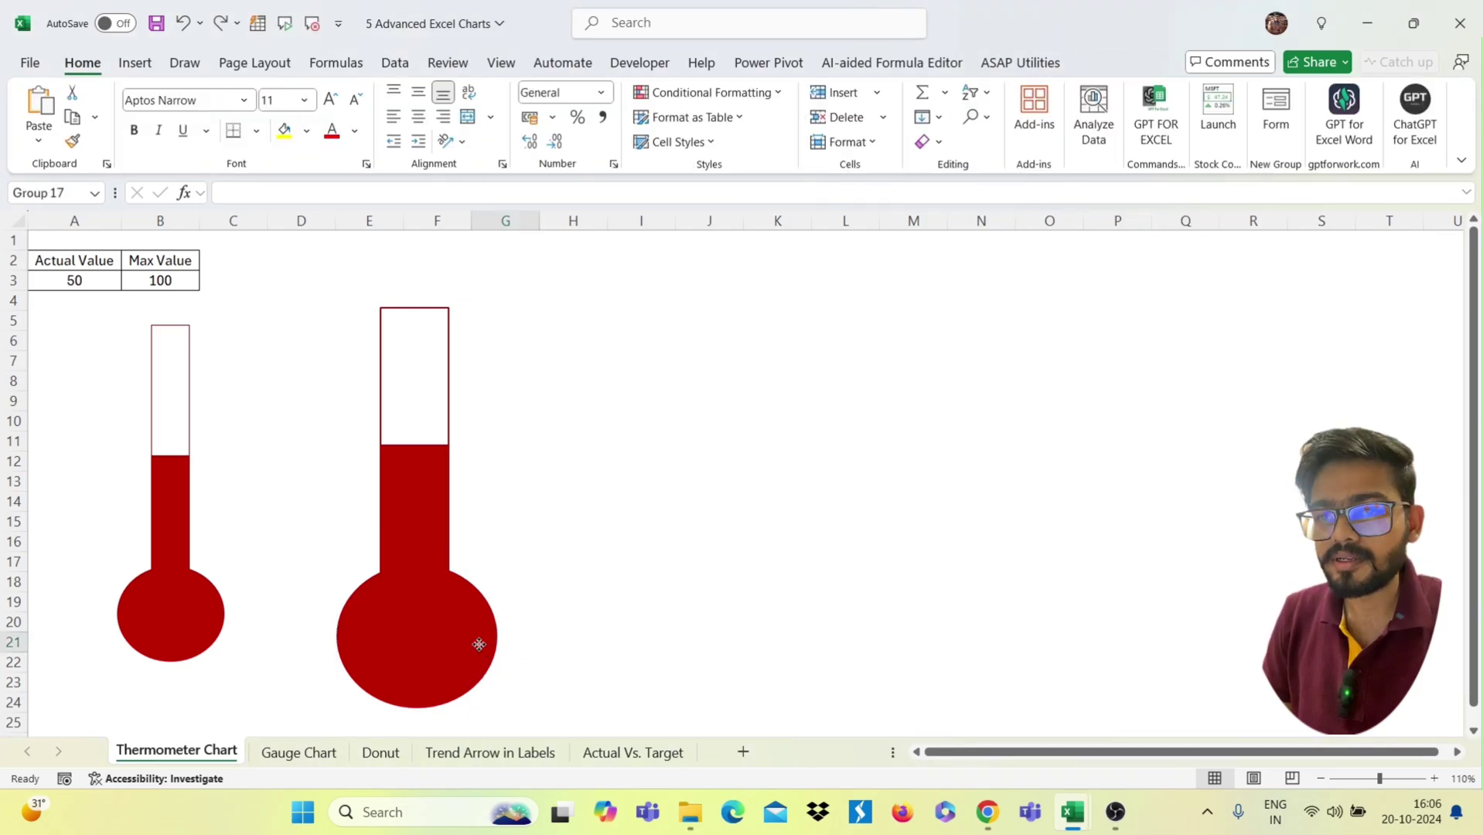
Test the thermometer by setting the Actual Value in A3 to 70 and then to 80
click(480, 646)
click(100, 281)
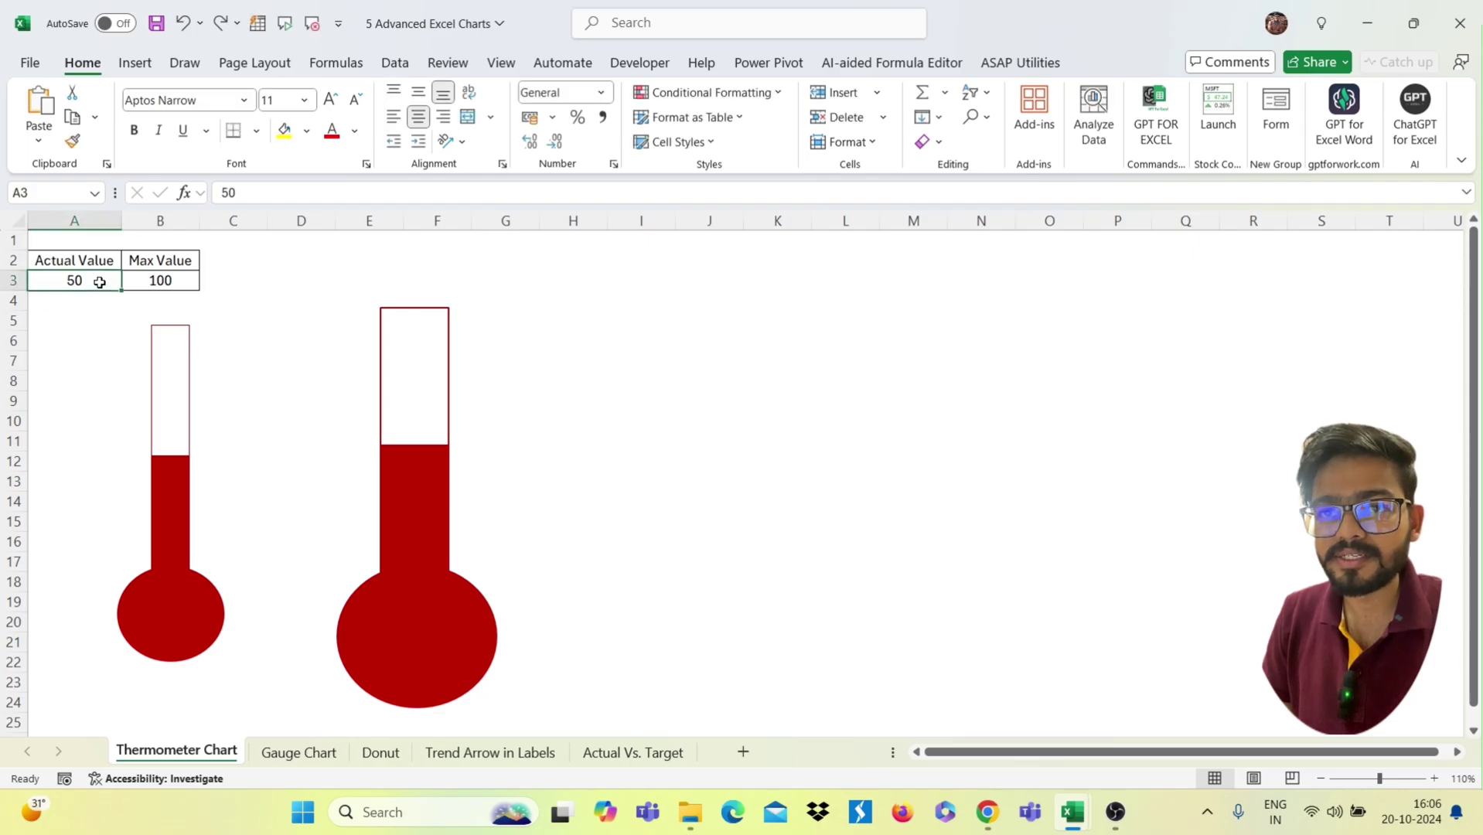
text(70)
key(Return)
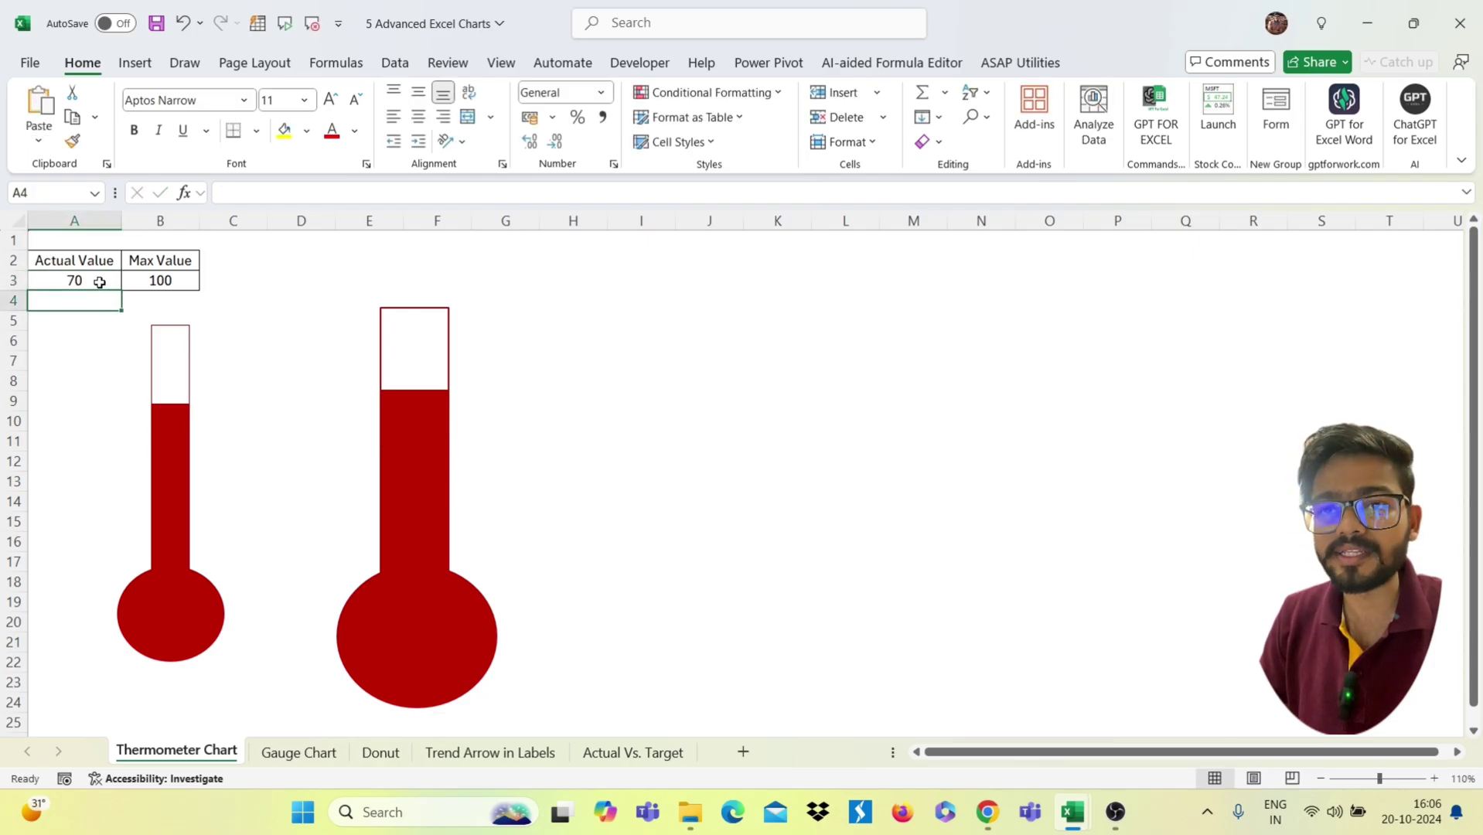
click(105, 274)
text(80)
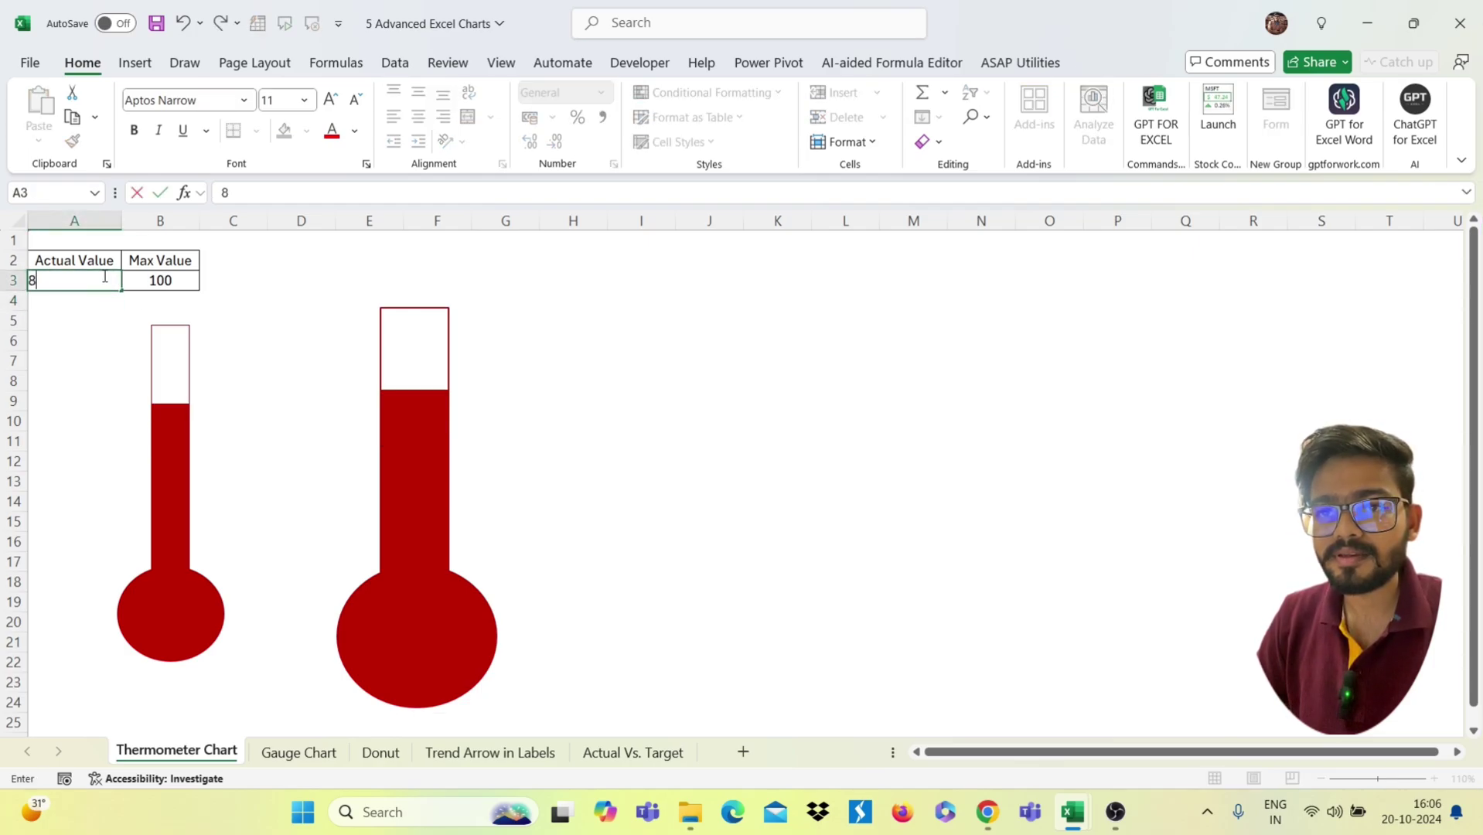
key(Return)
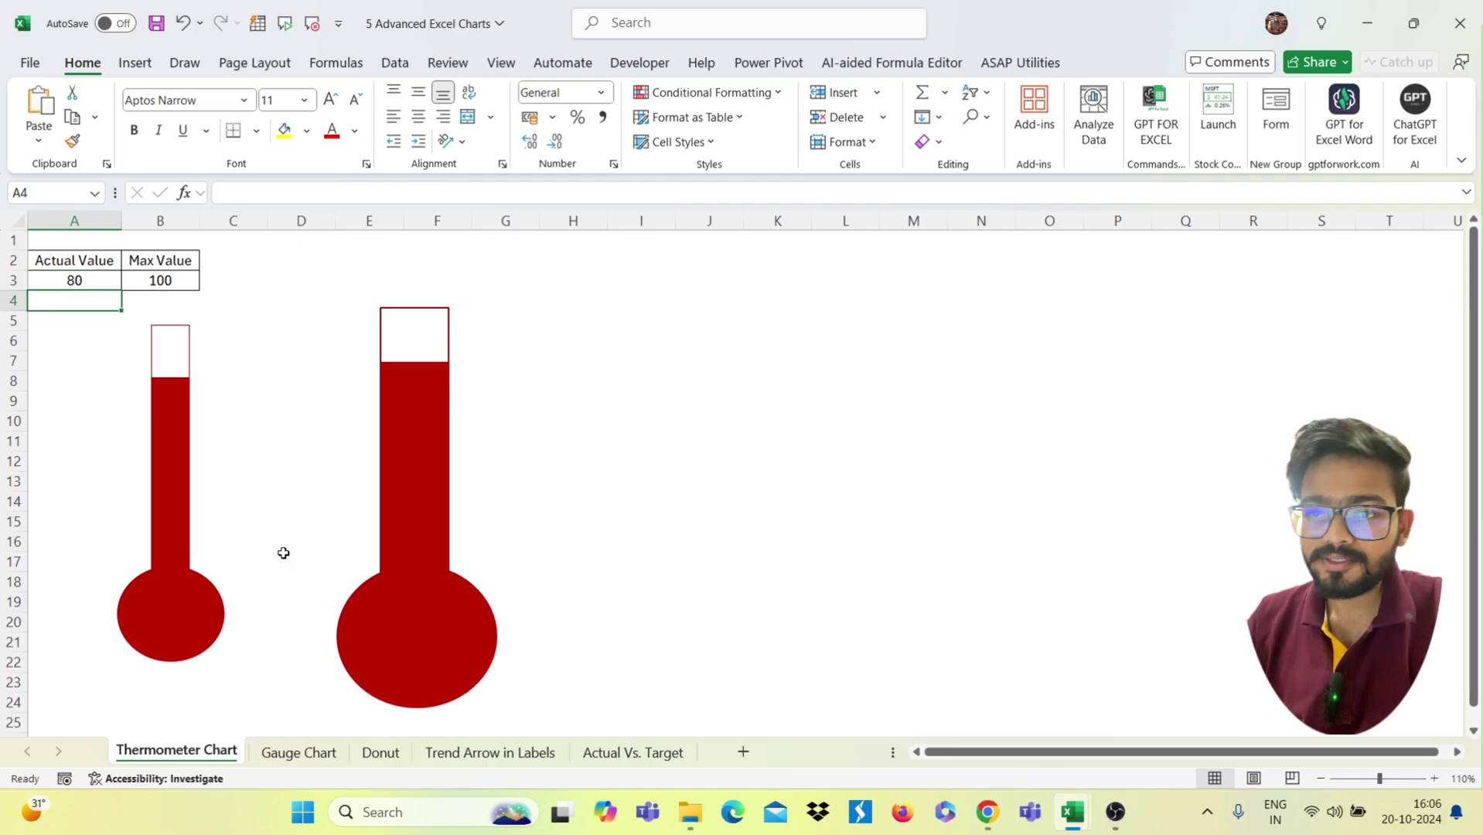
Switch to the Gauge Chart sheet and examine its Low, Medium and High limits, donut data block and finished gauge chart
click(296, 747)
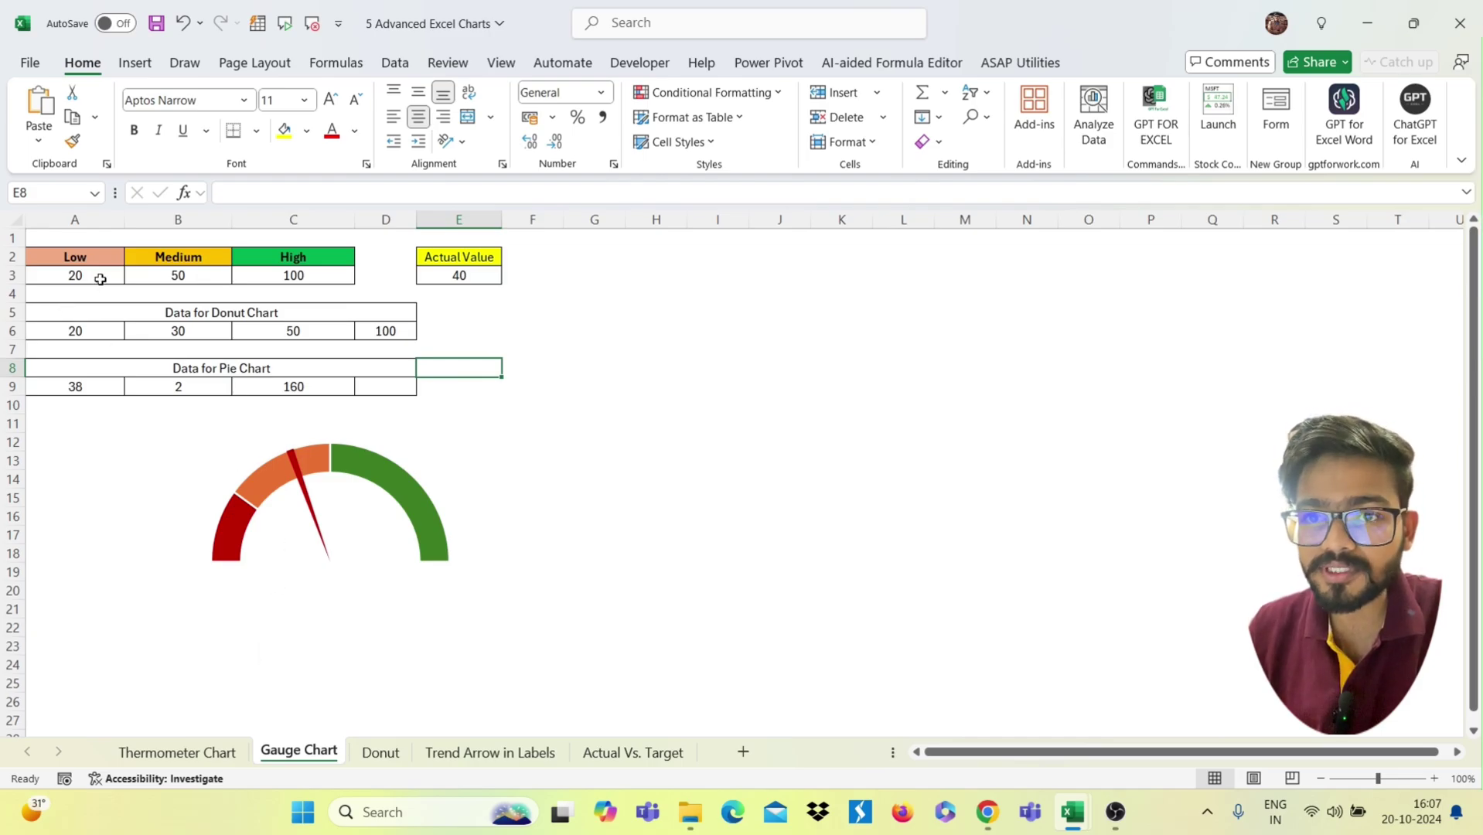
click(92, 250)
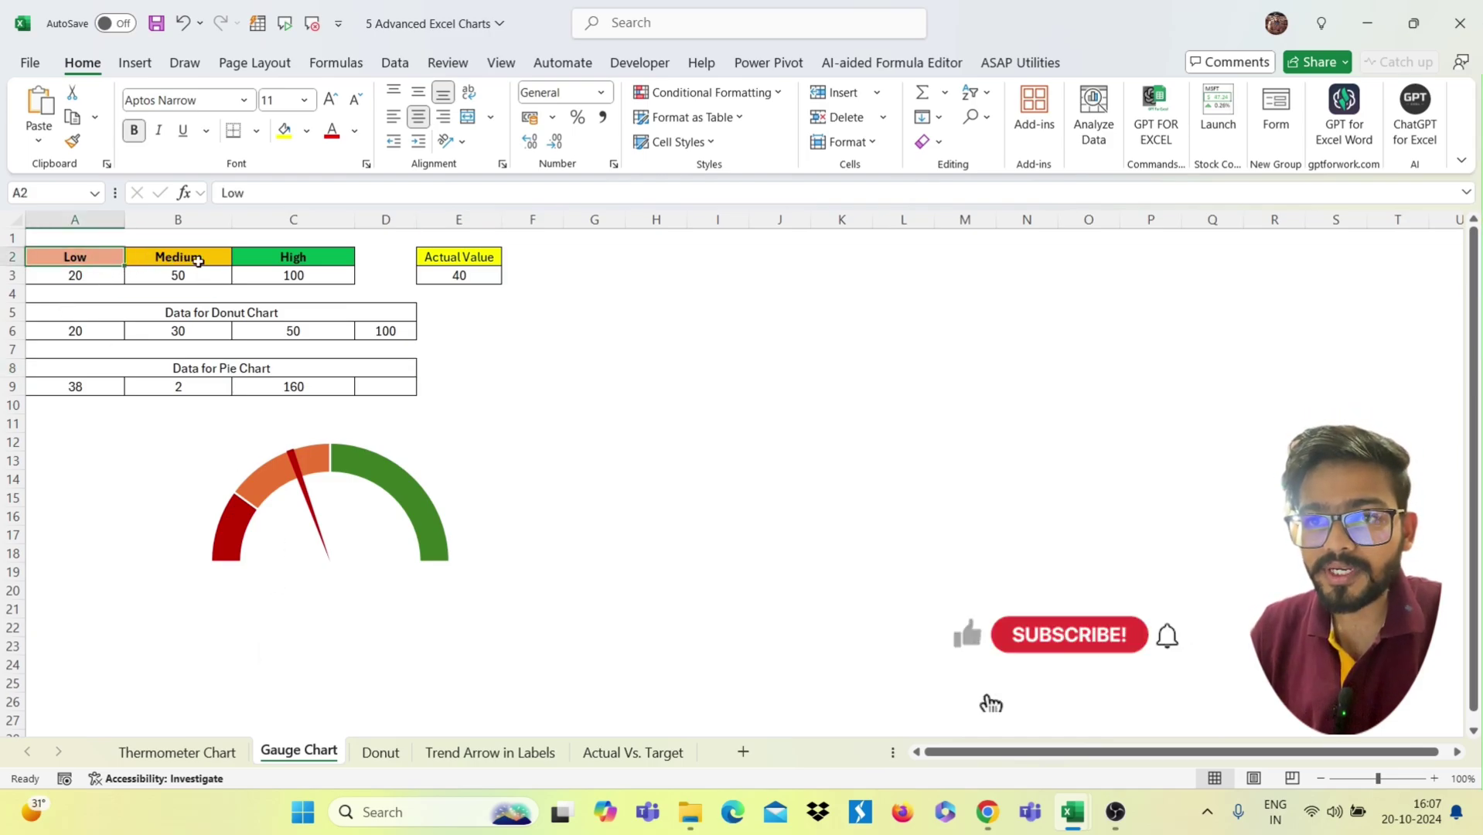
drag(73, 255, 208, 277)
click(73, 272)
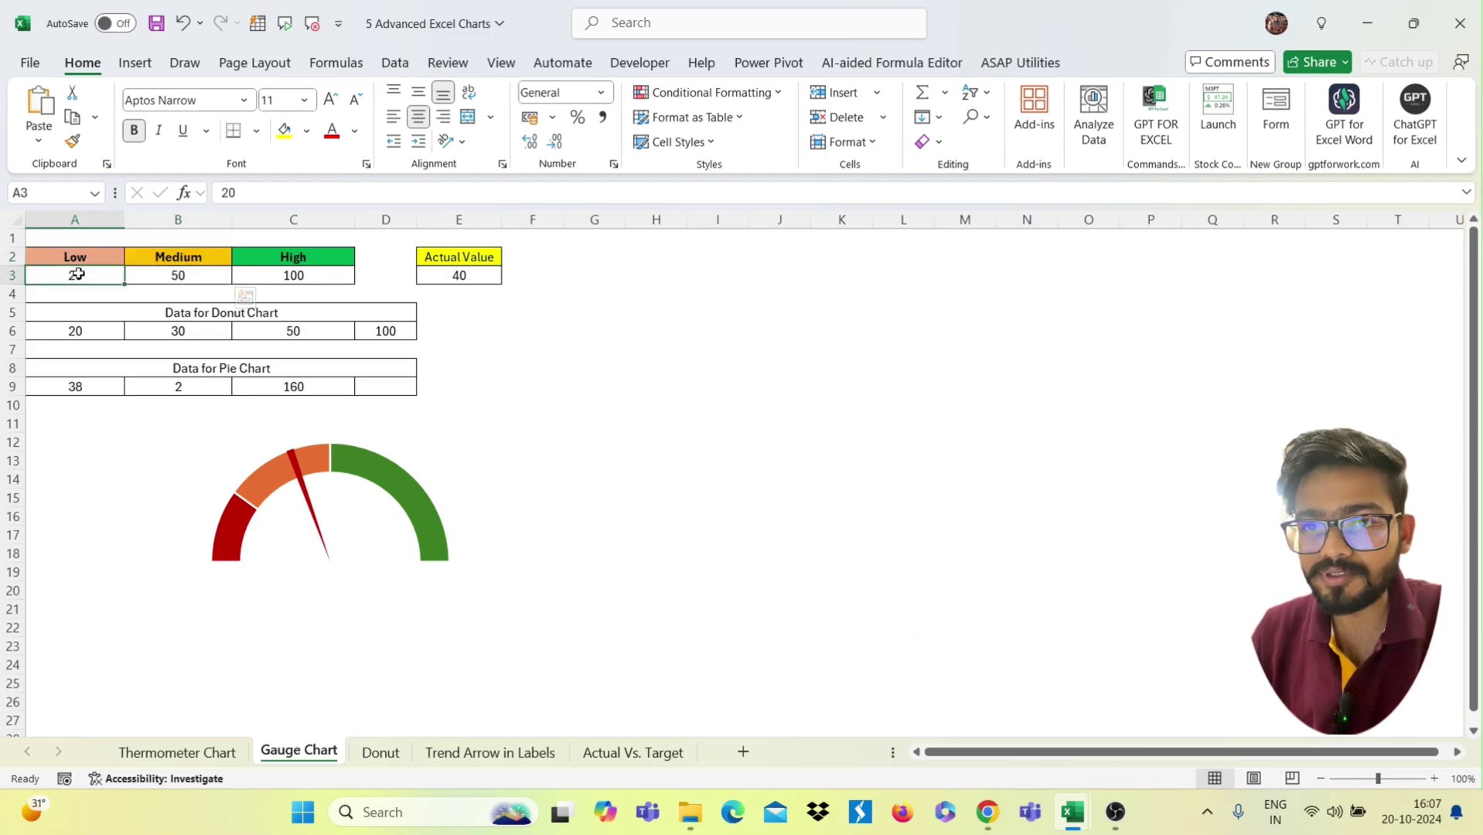
click(181, 277)
click(285, 273)
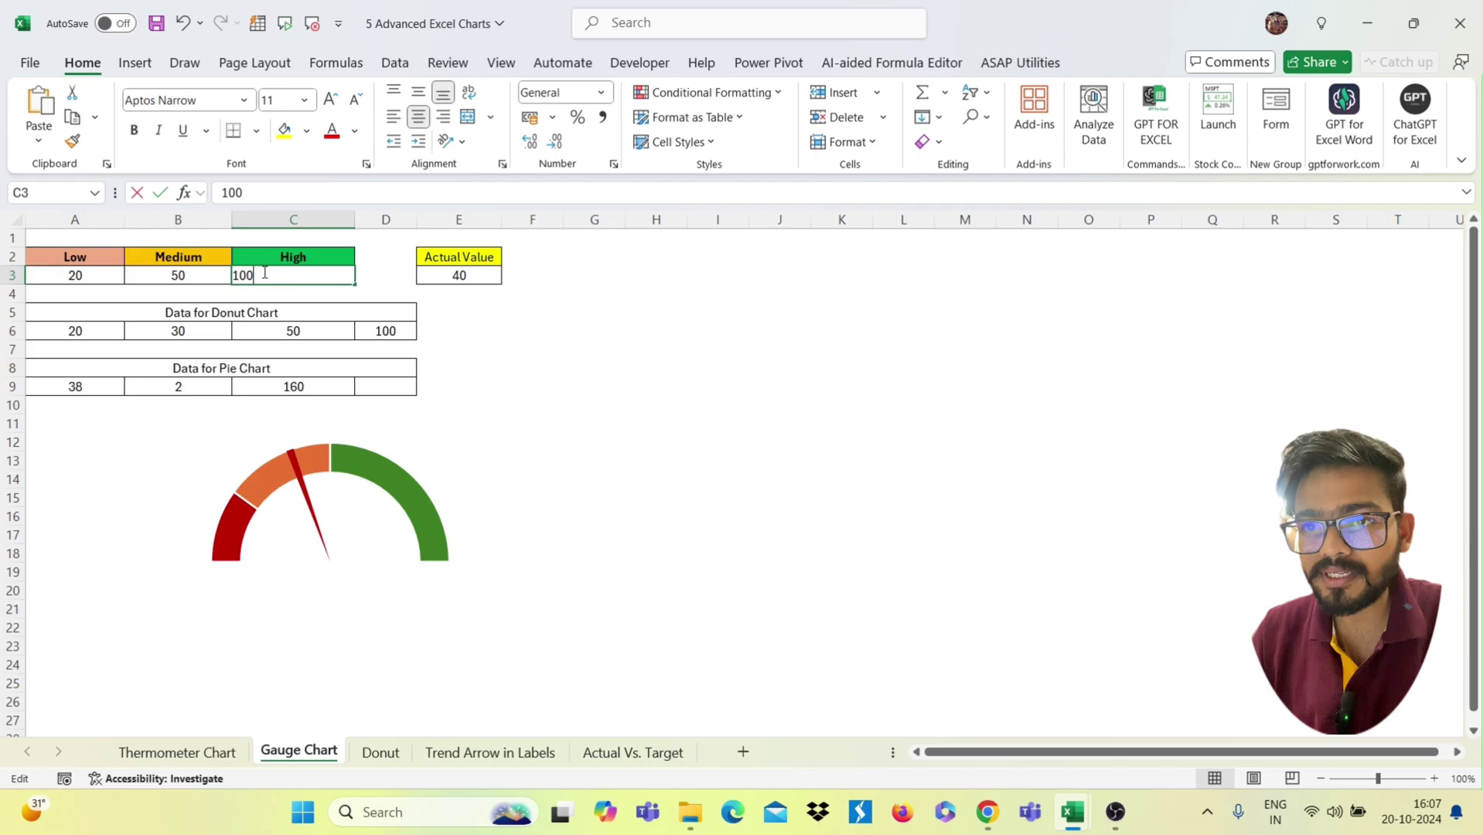
key(F2)
key(Return)
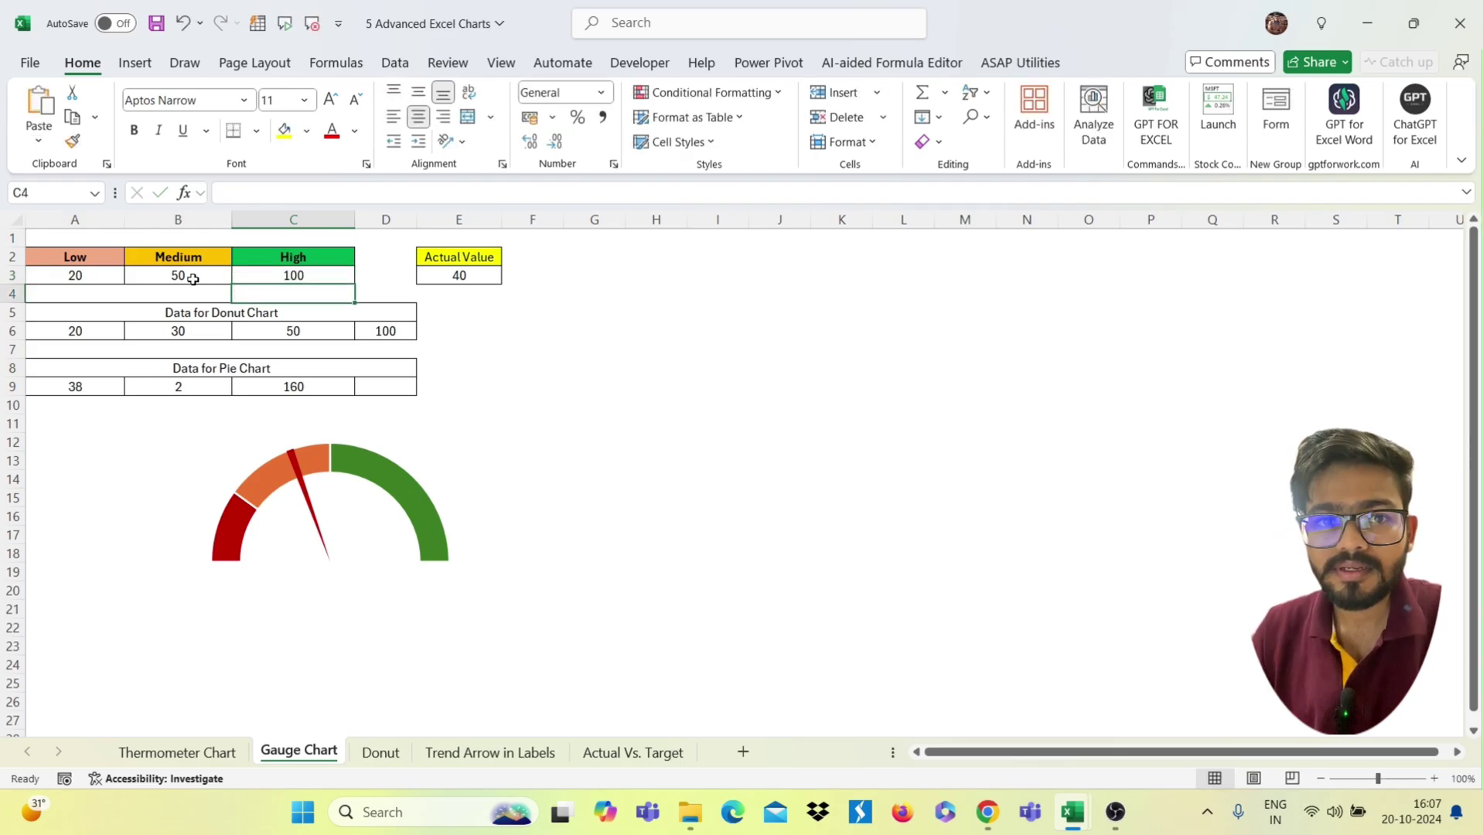
click(215, 315)
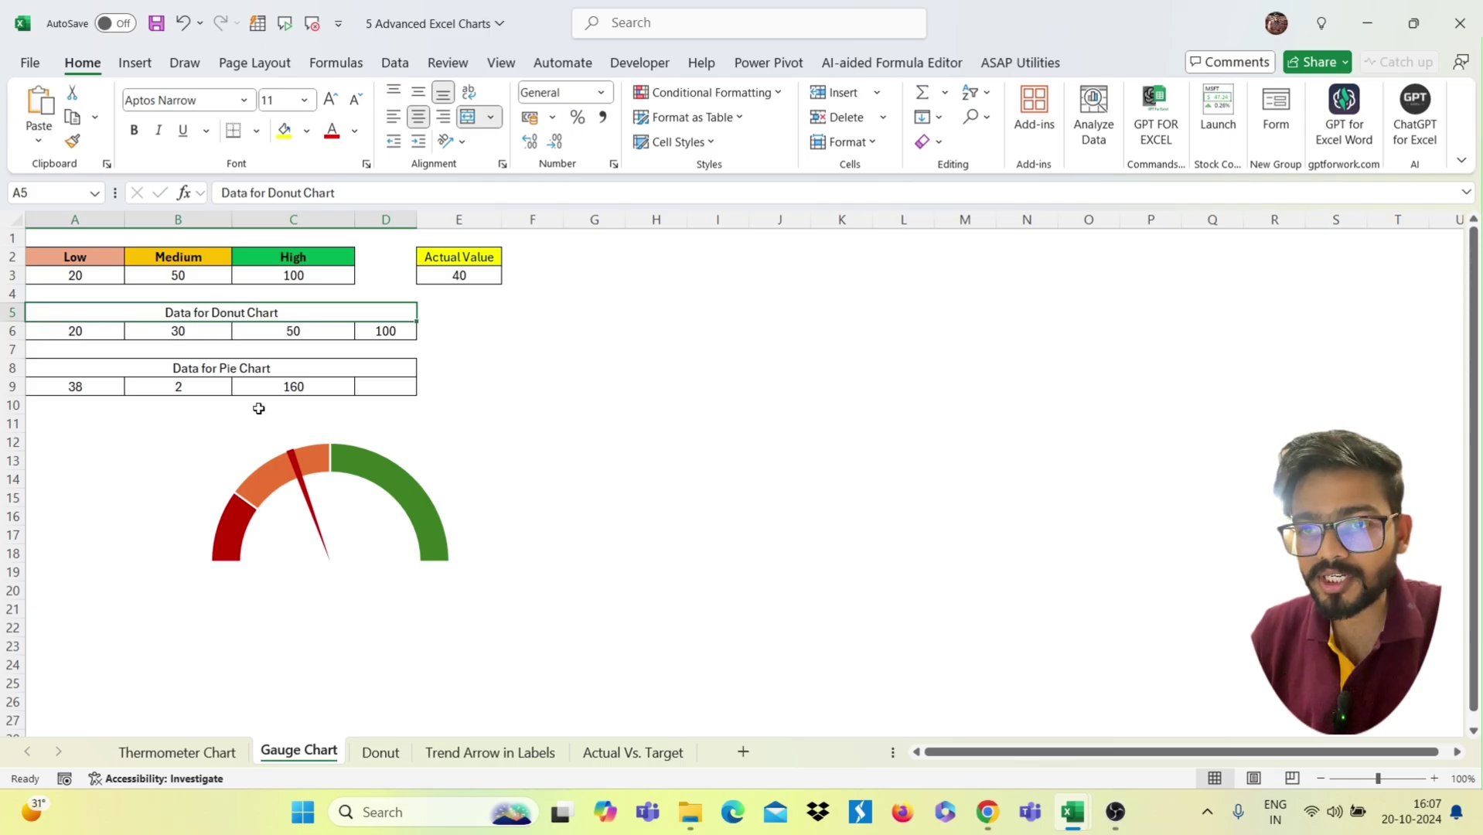
click(266, 539)
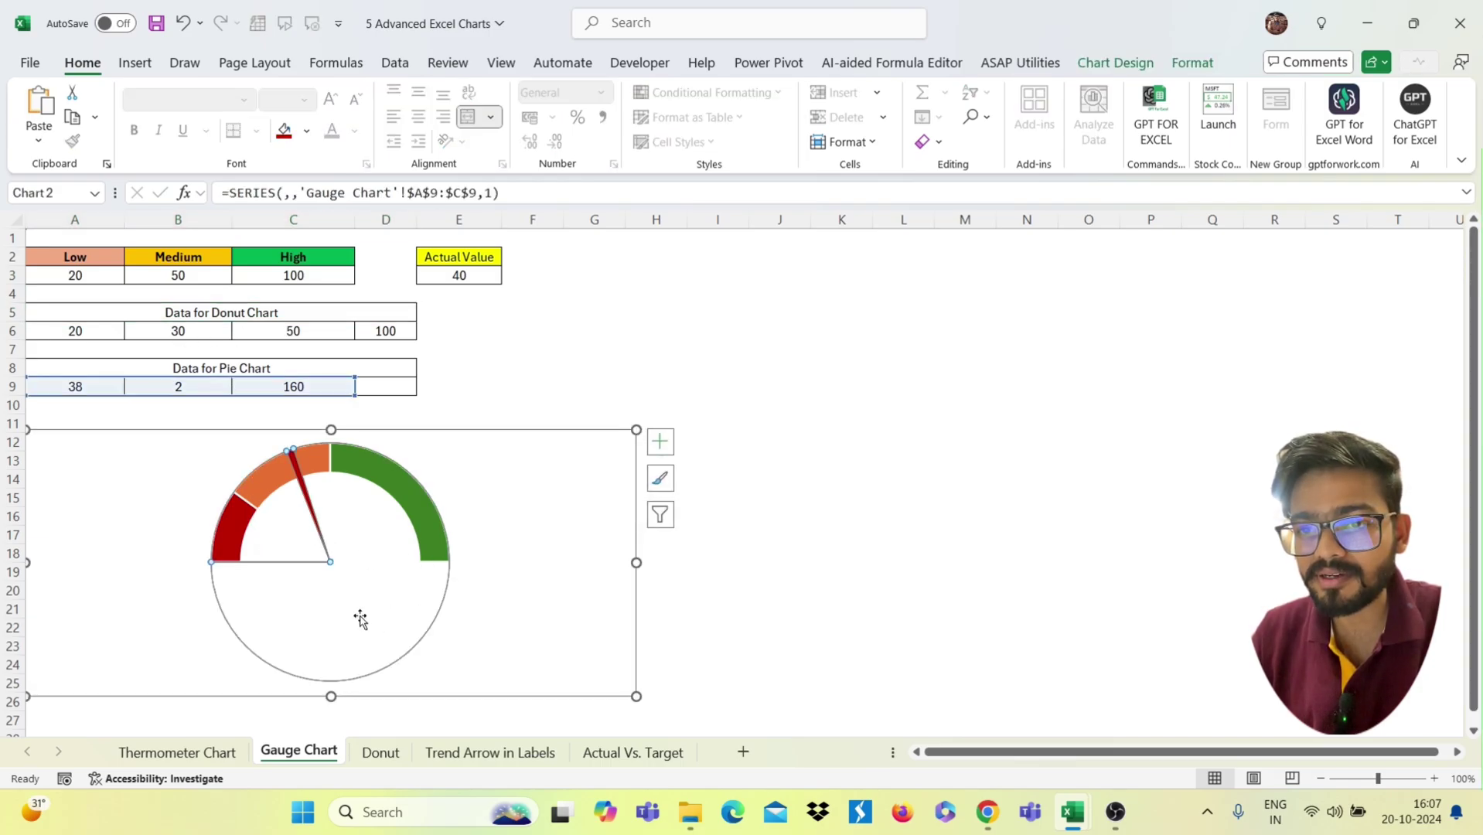
click(480, 410)
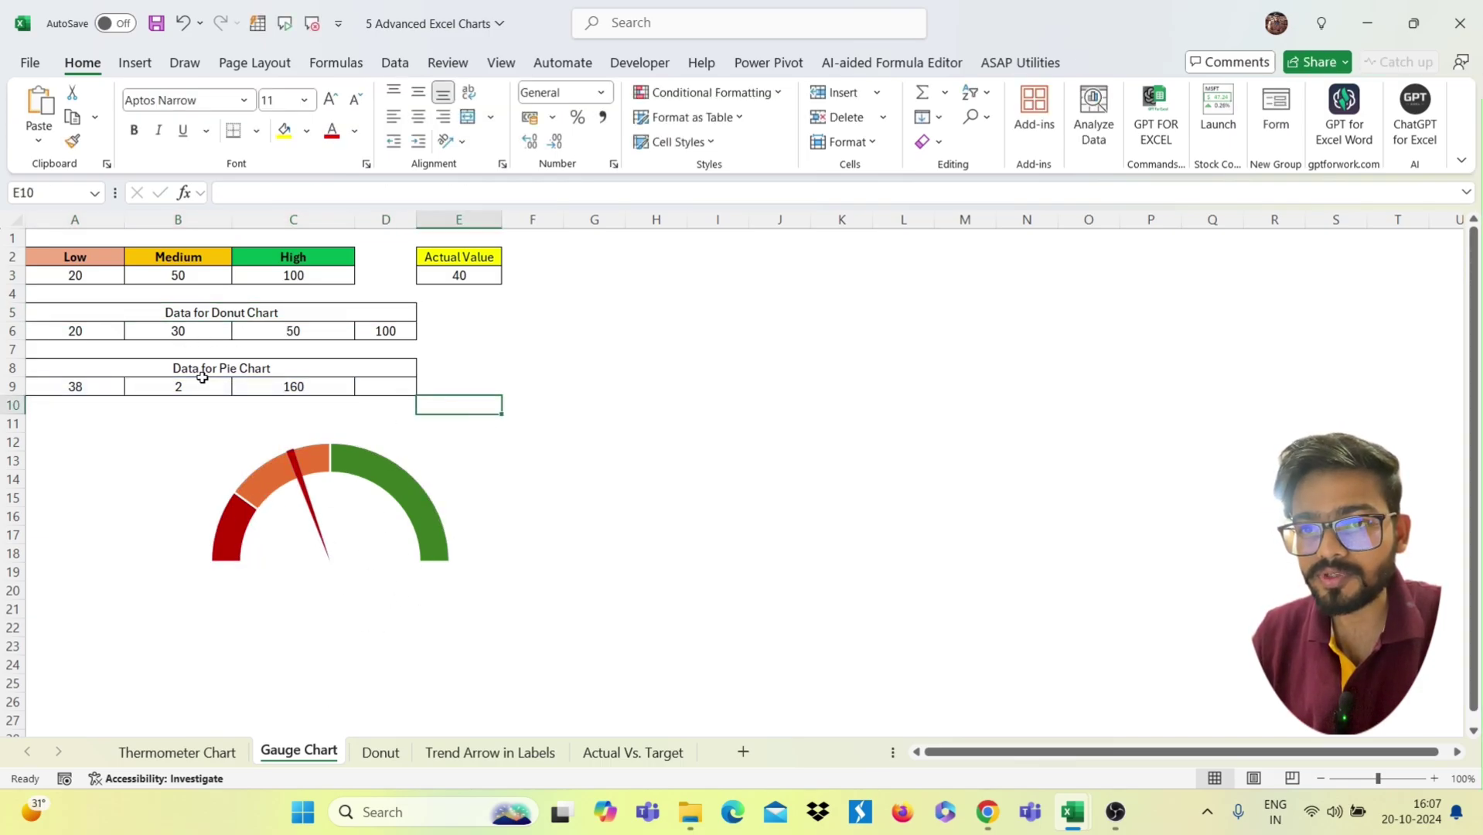
Examine the formulas in A6:D6 that prepare the data for the donut chart
click(90, 327)
double_click(87, 329)
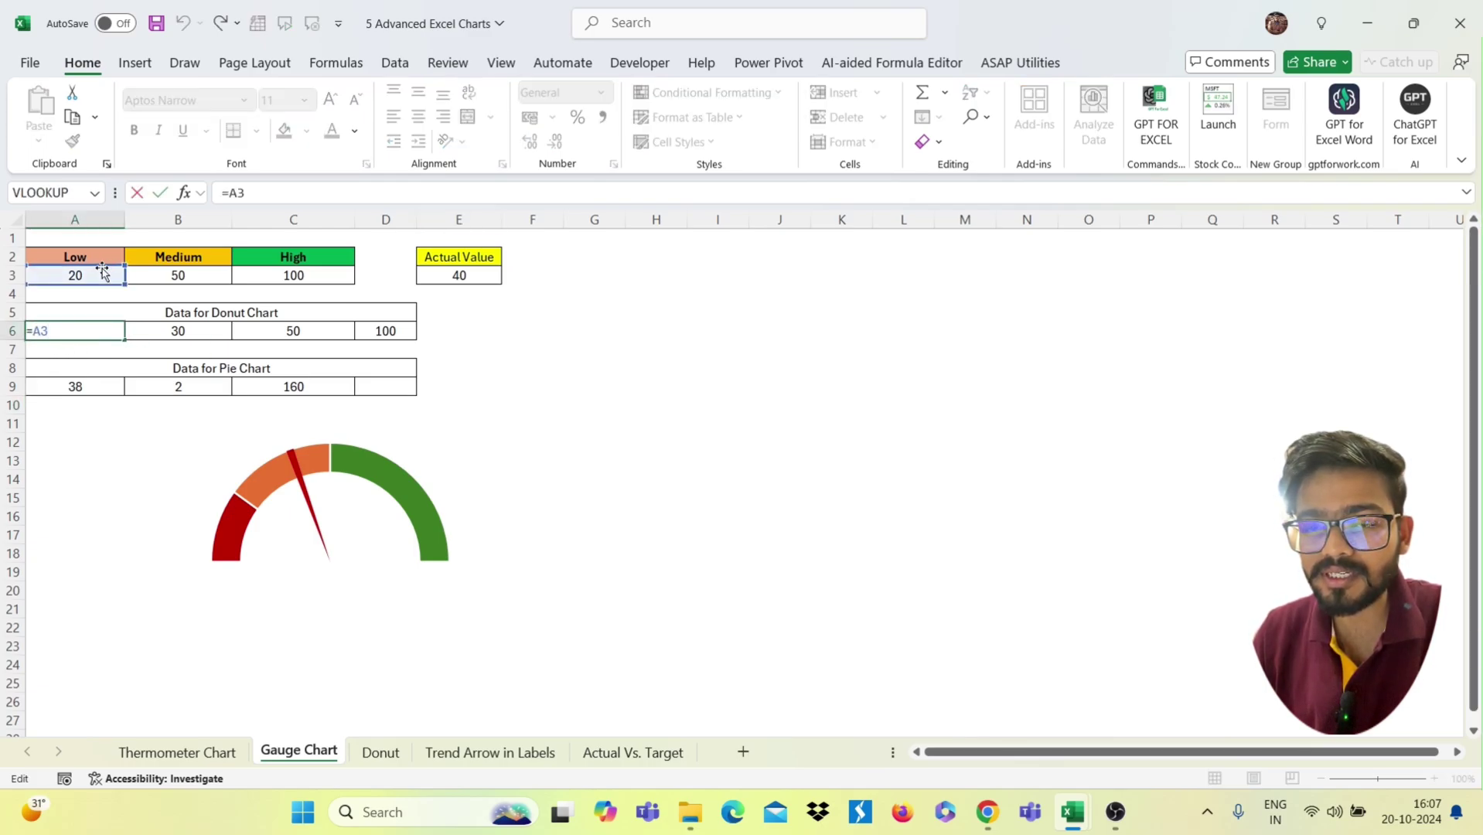
click(186, 332)
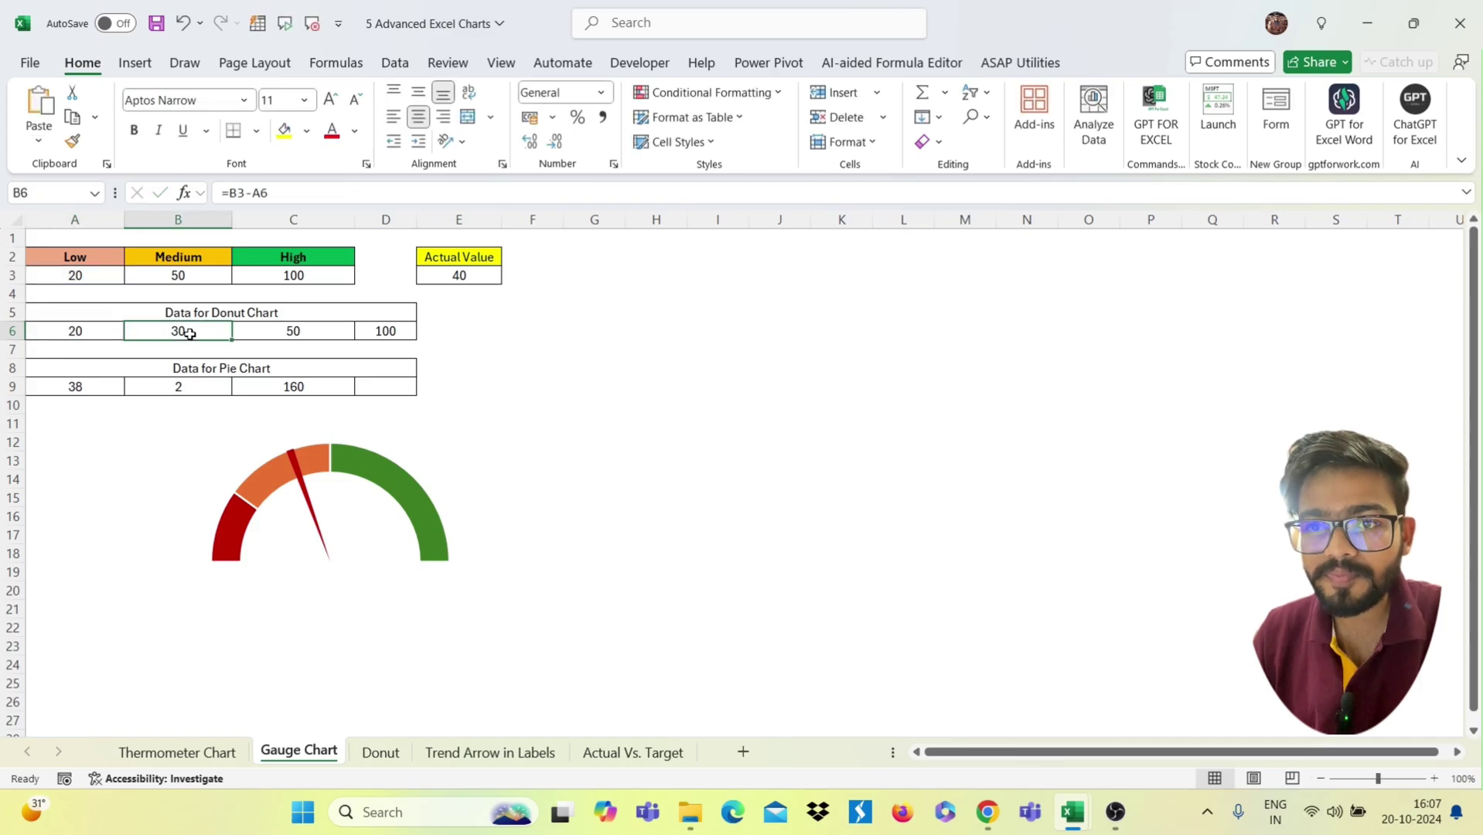
double_click(191, 334)
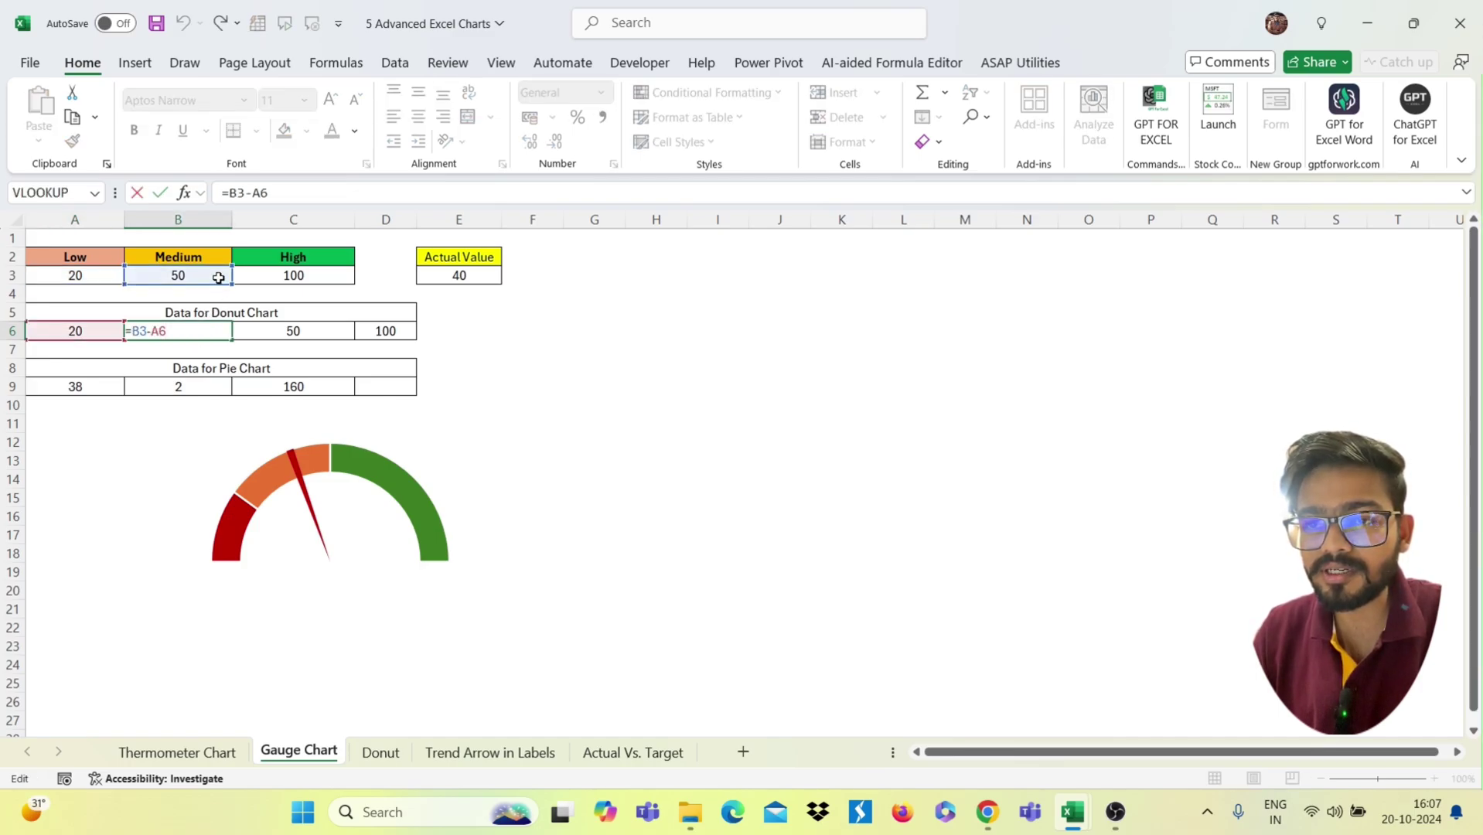
click(188, 346)
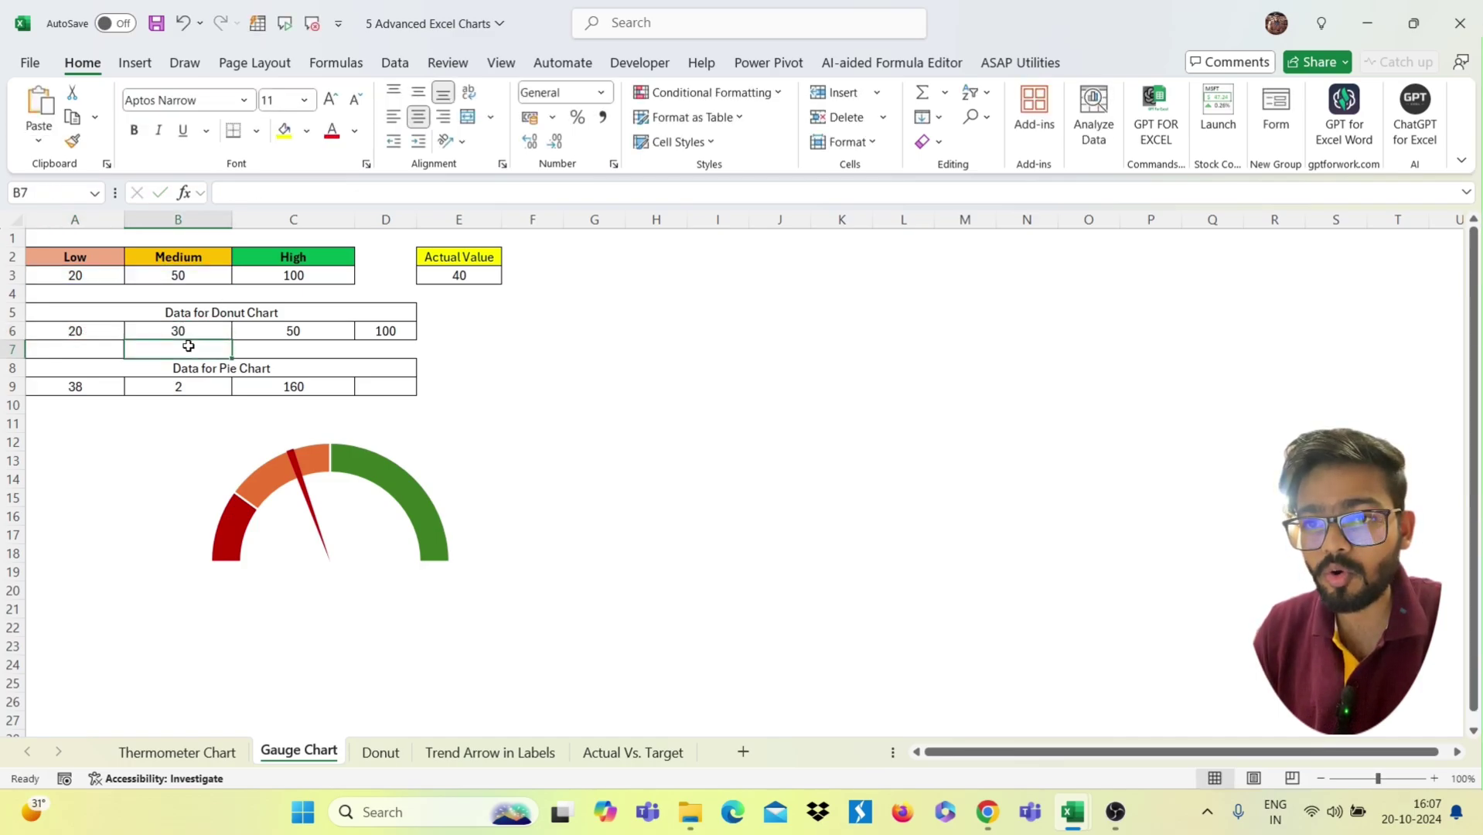
double_click(268, 334)
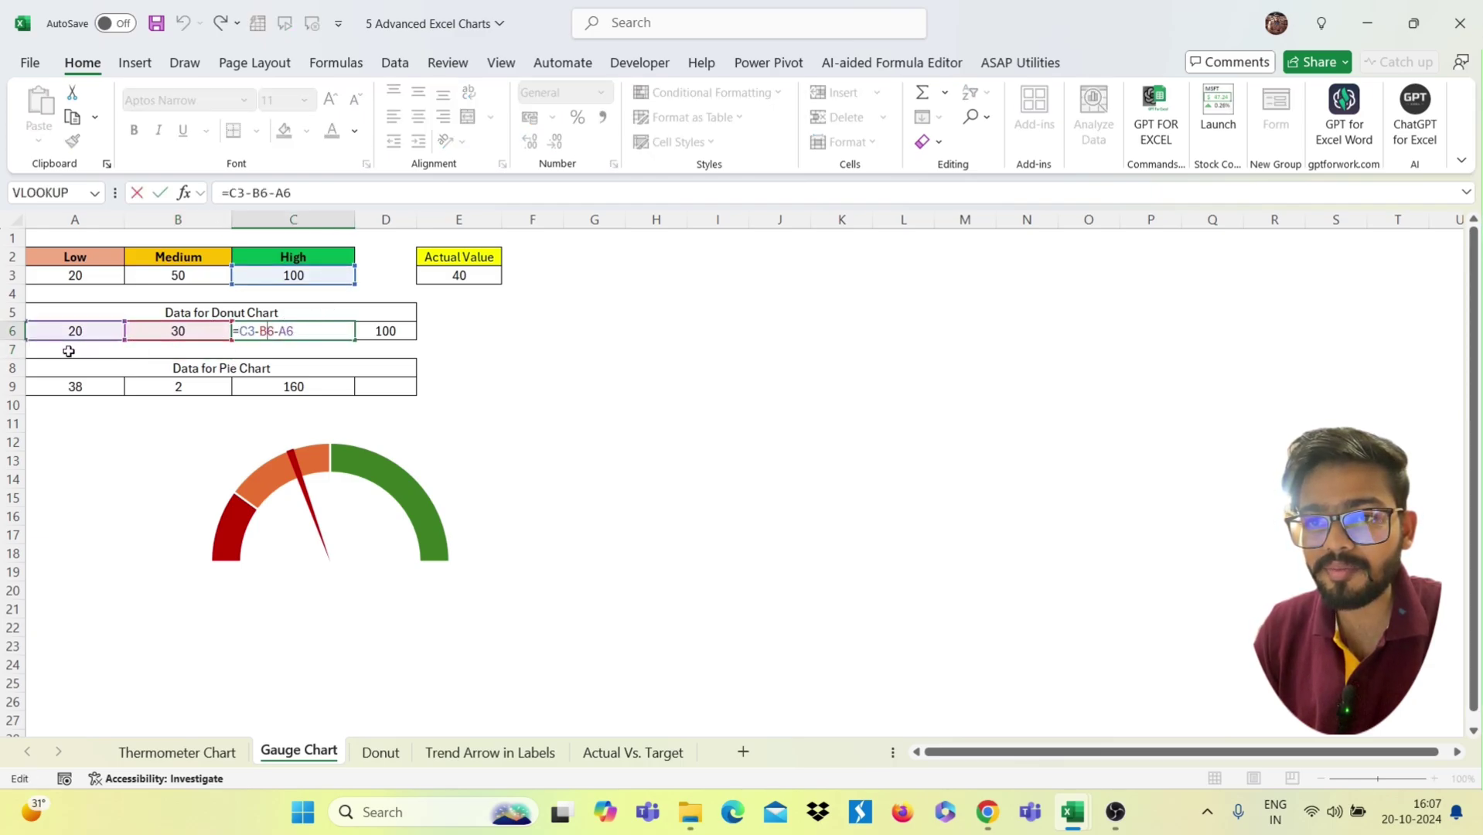
key(Return)
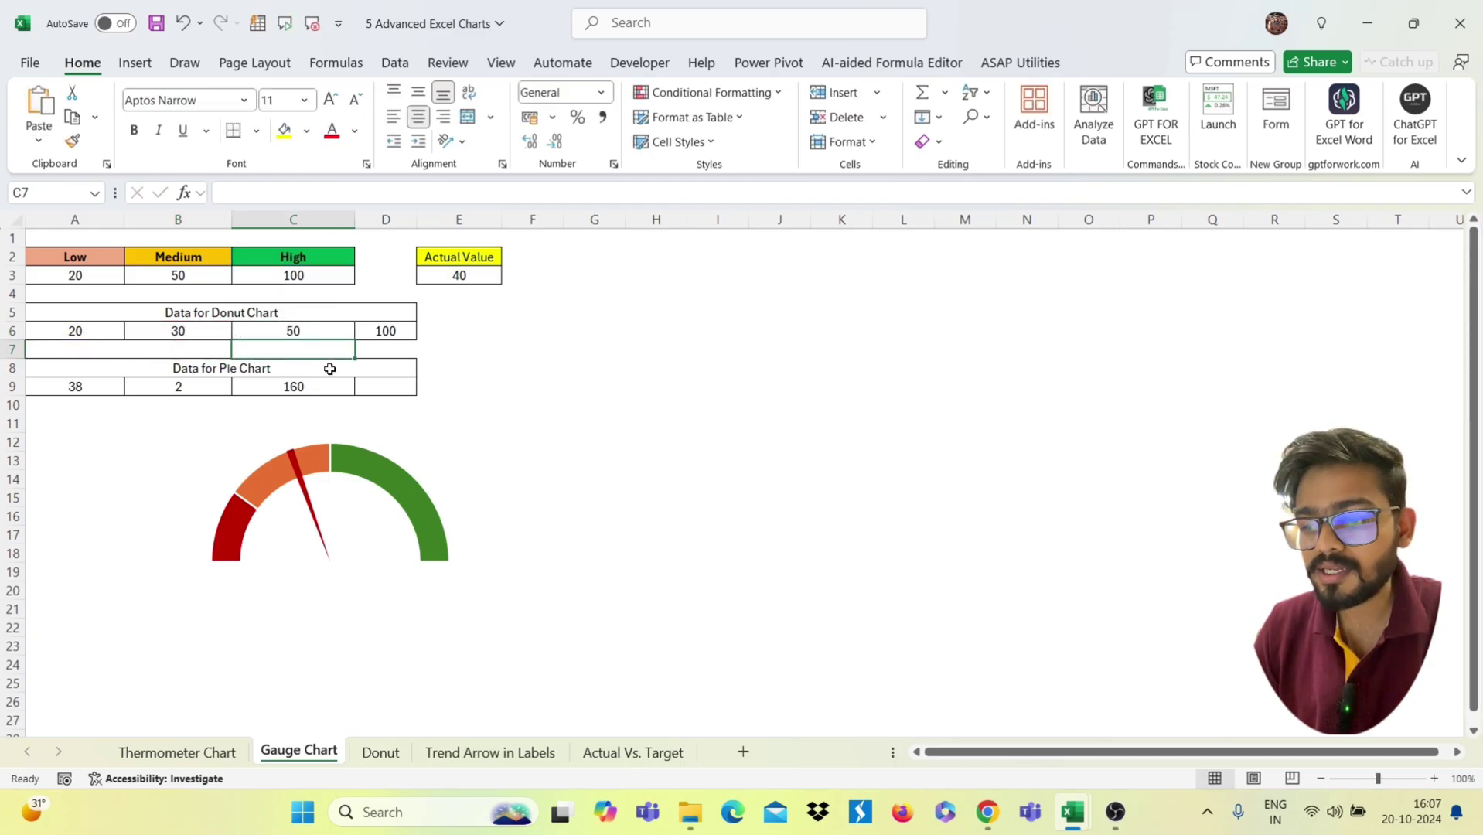
double_click(379, 333)
key(Return)
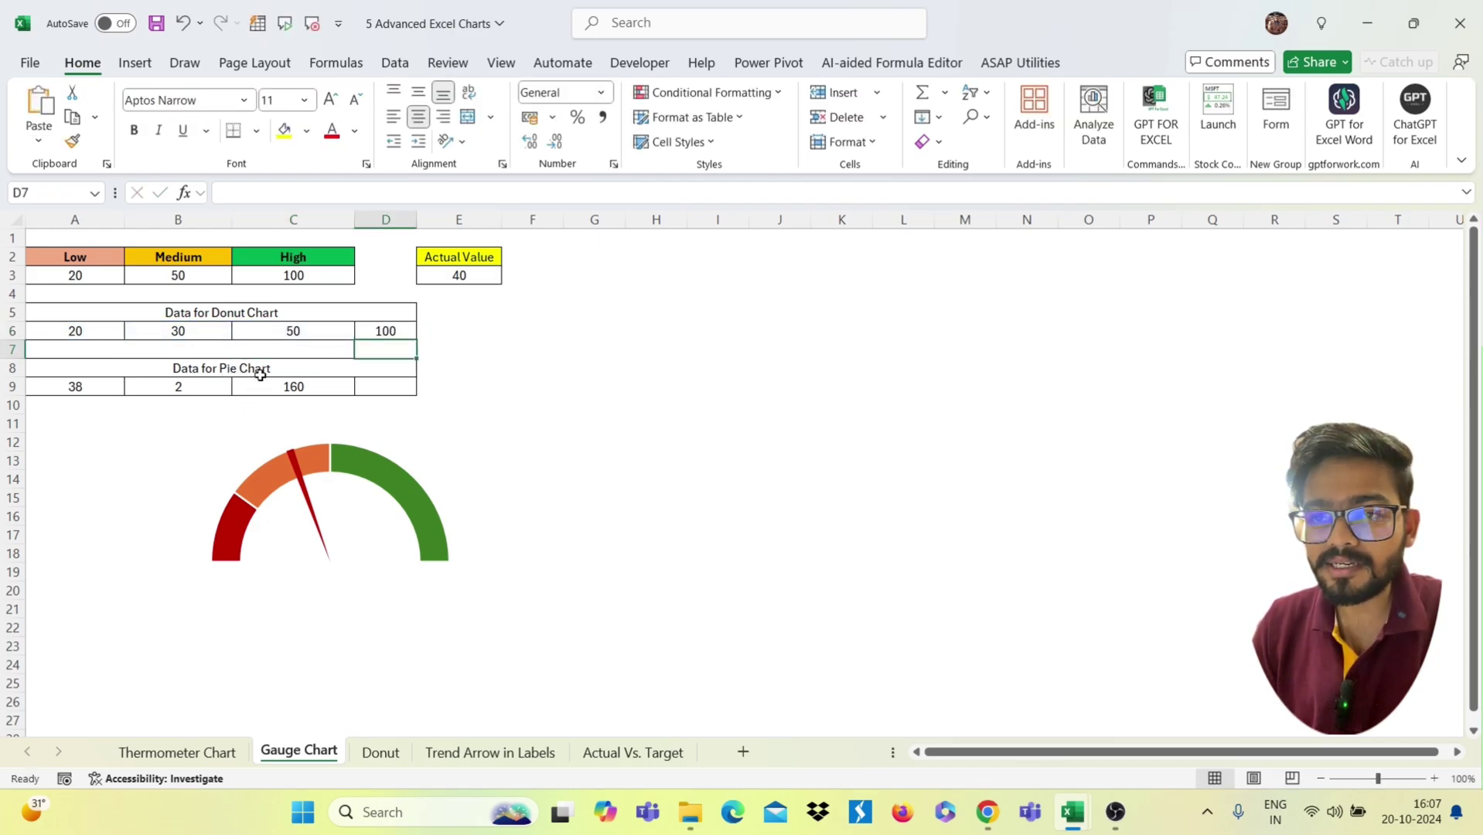
Examine the finished gauge's needle series and the formulas in A9:C9 that prepare the data for the pie chart
click(313, 524)
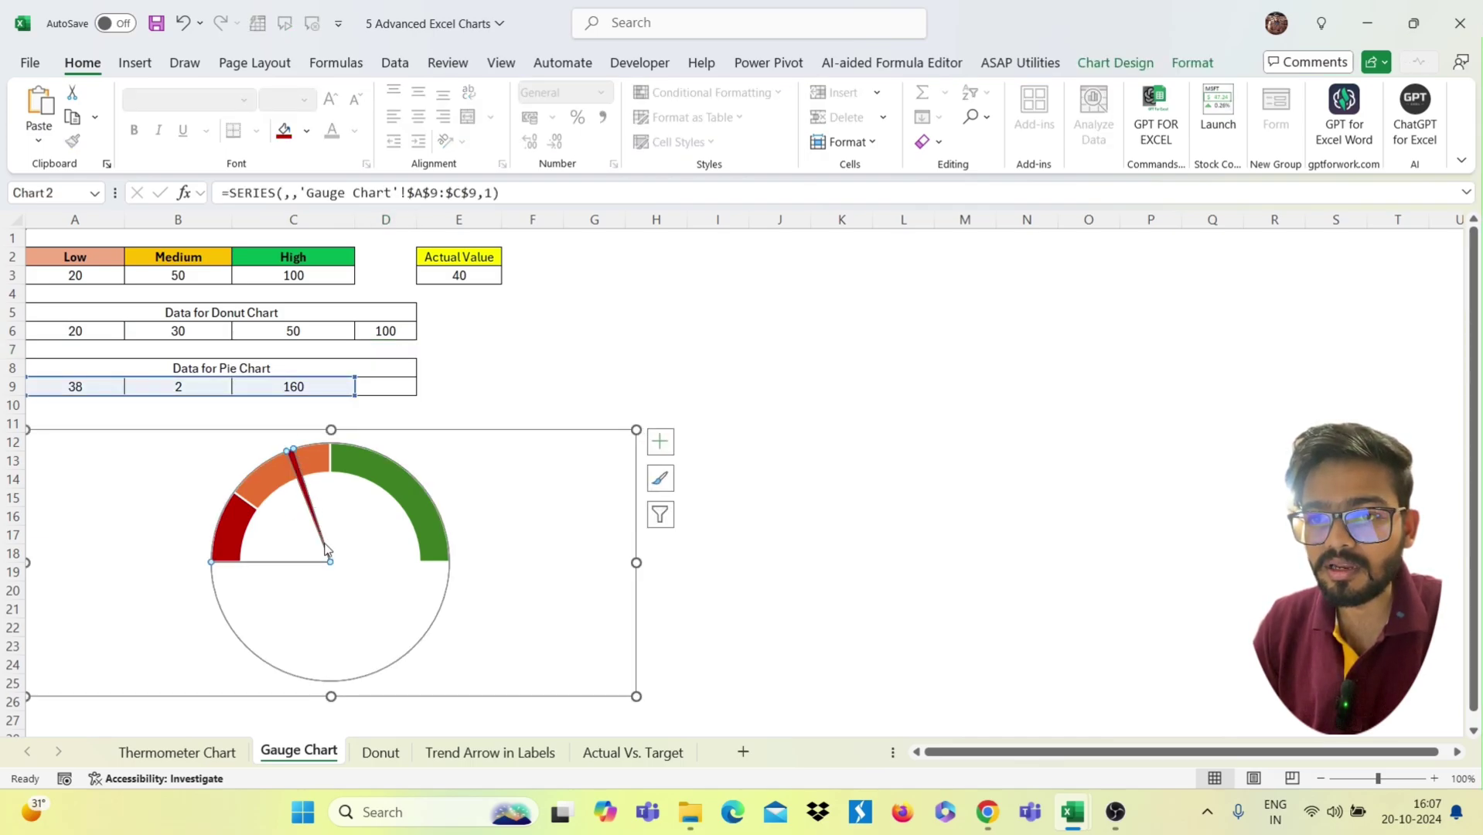
click(512, 454)
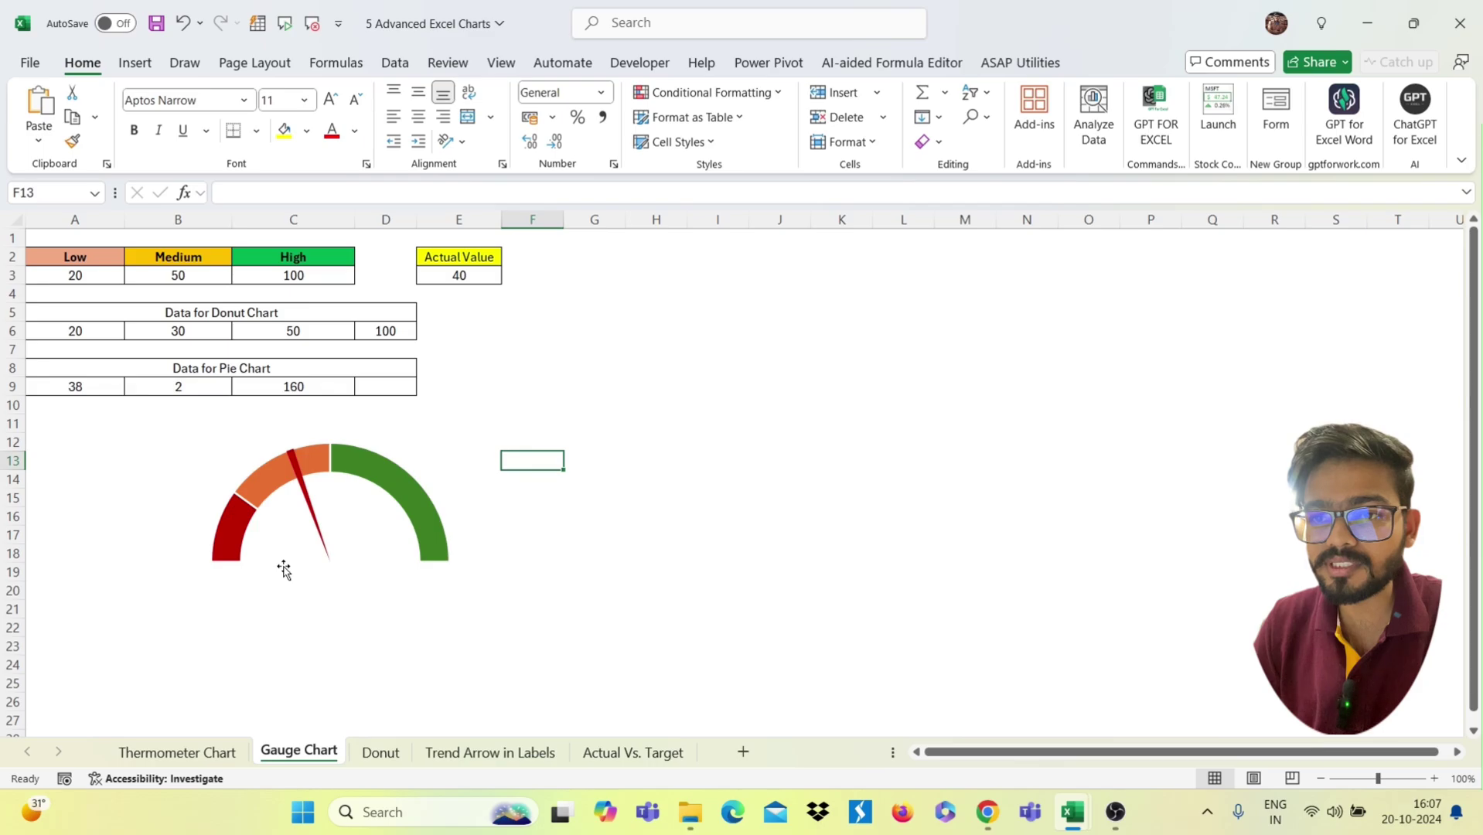
click(174, 386)
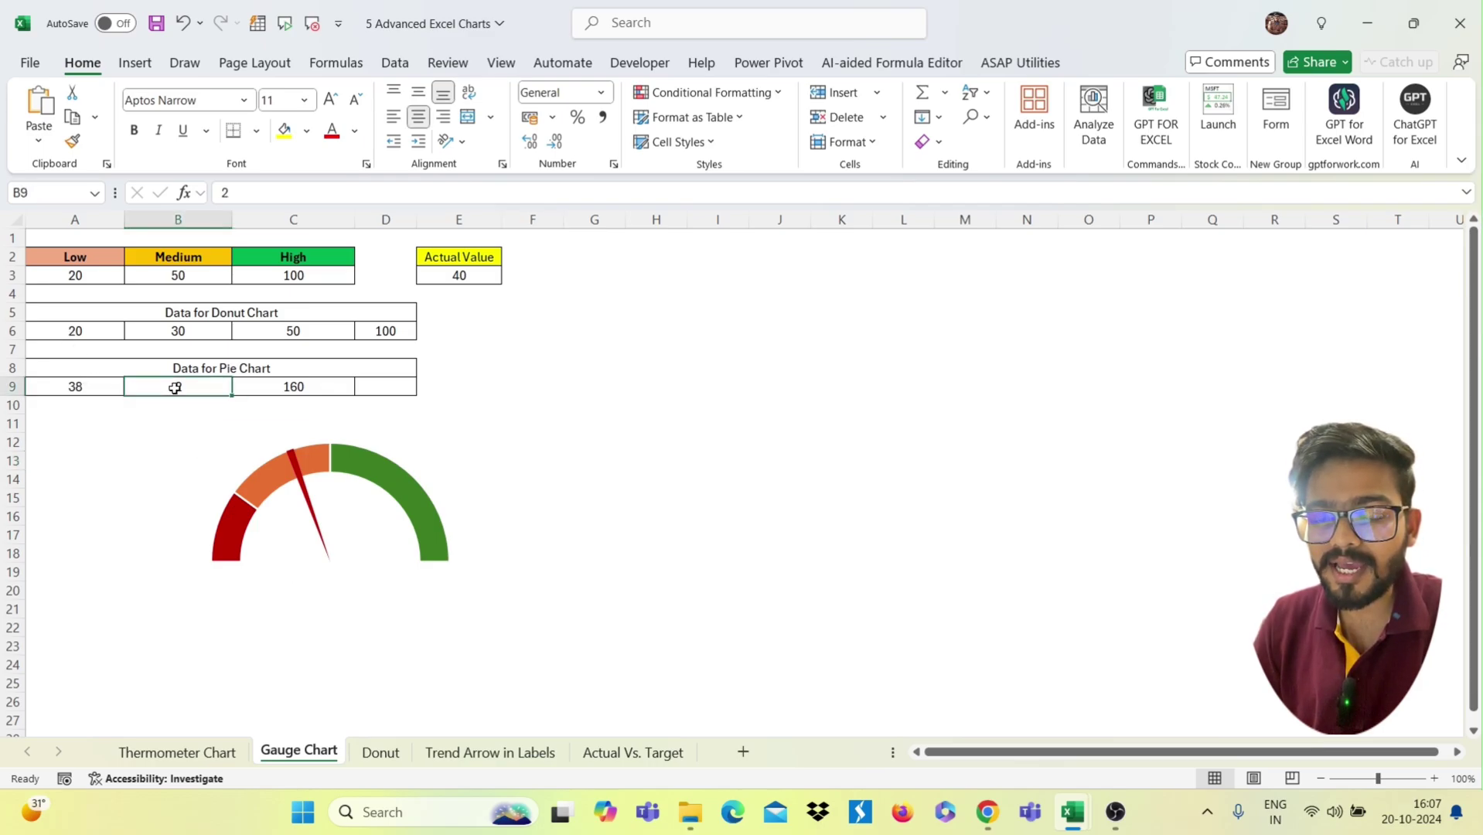
click(86, 391)
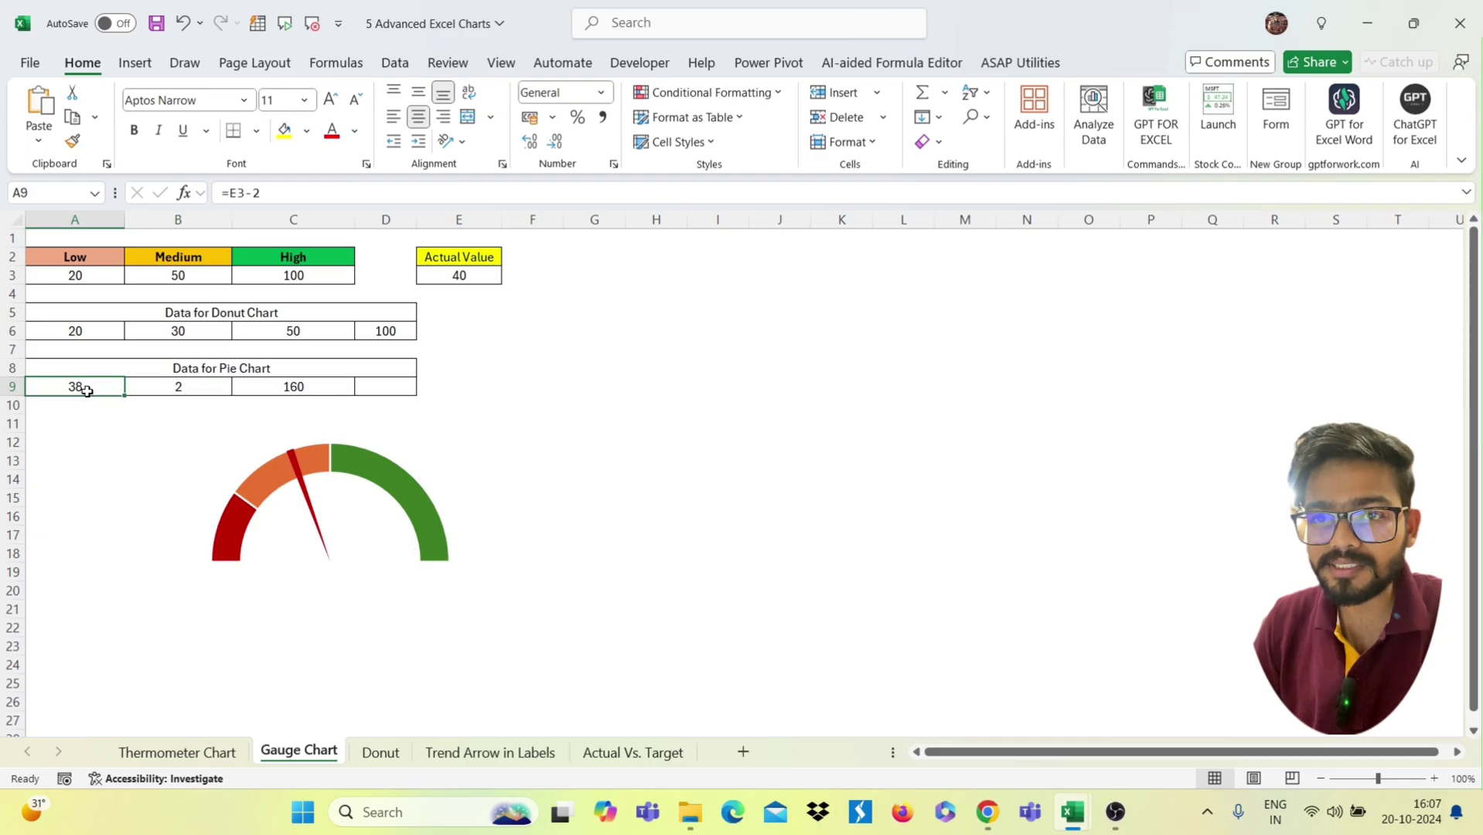
double_click(86, 390)
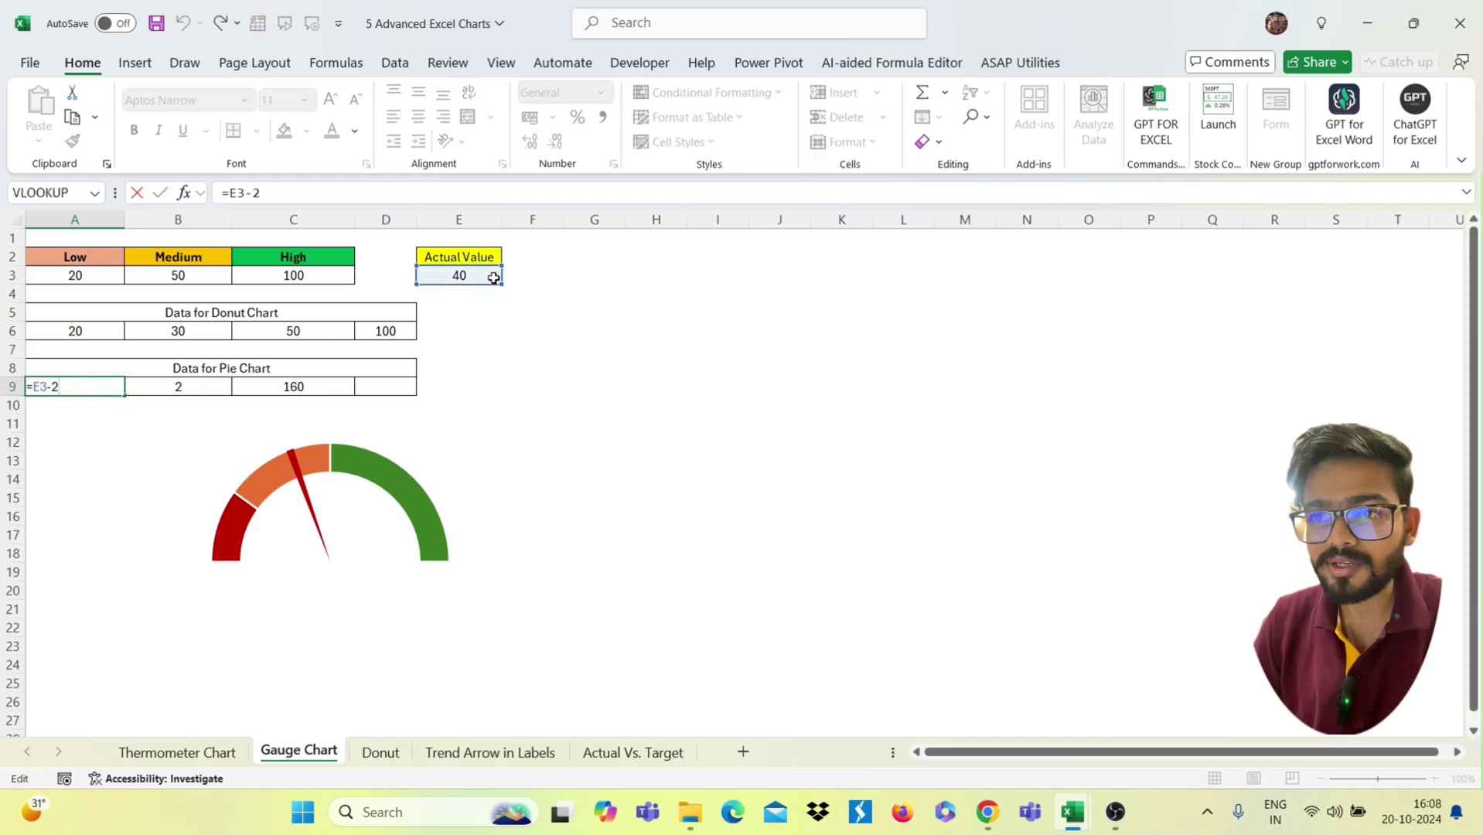
click(208, 389)
double_click(333, 389)
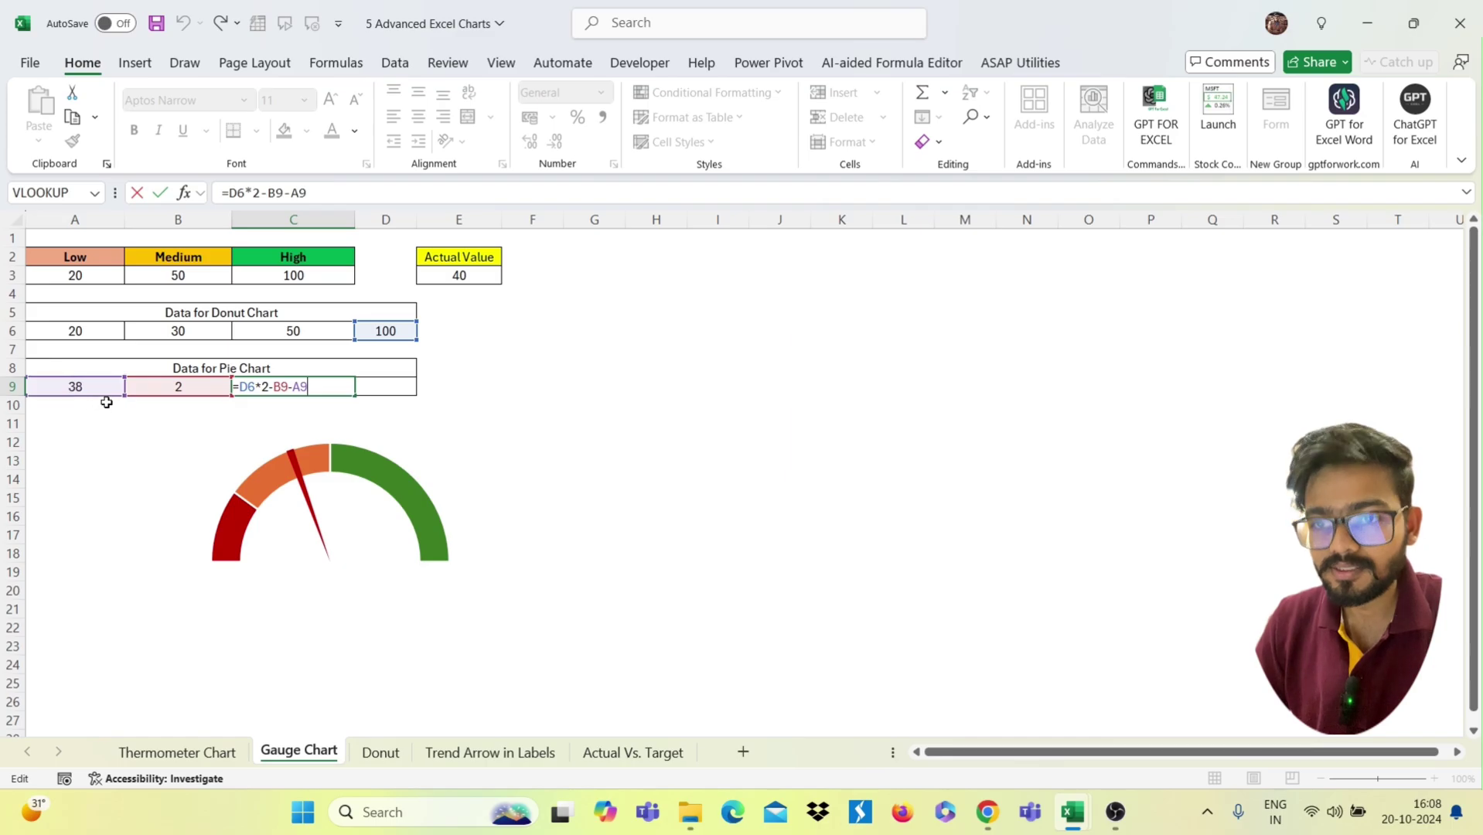
key(Return)
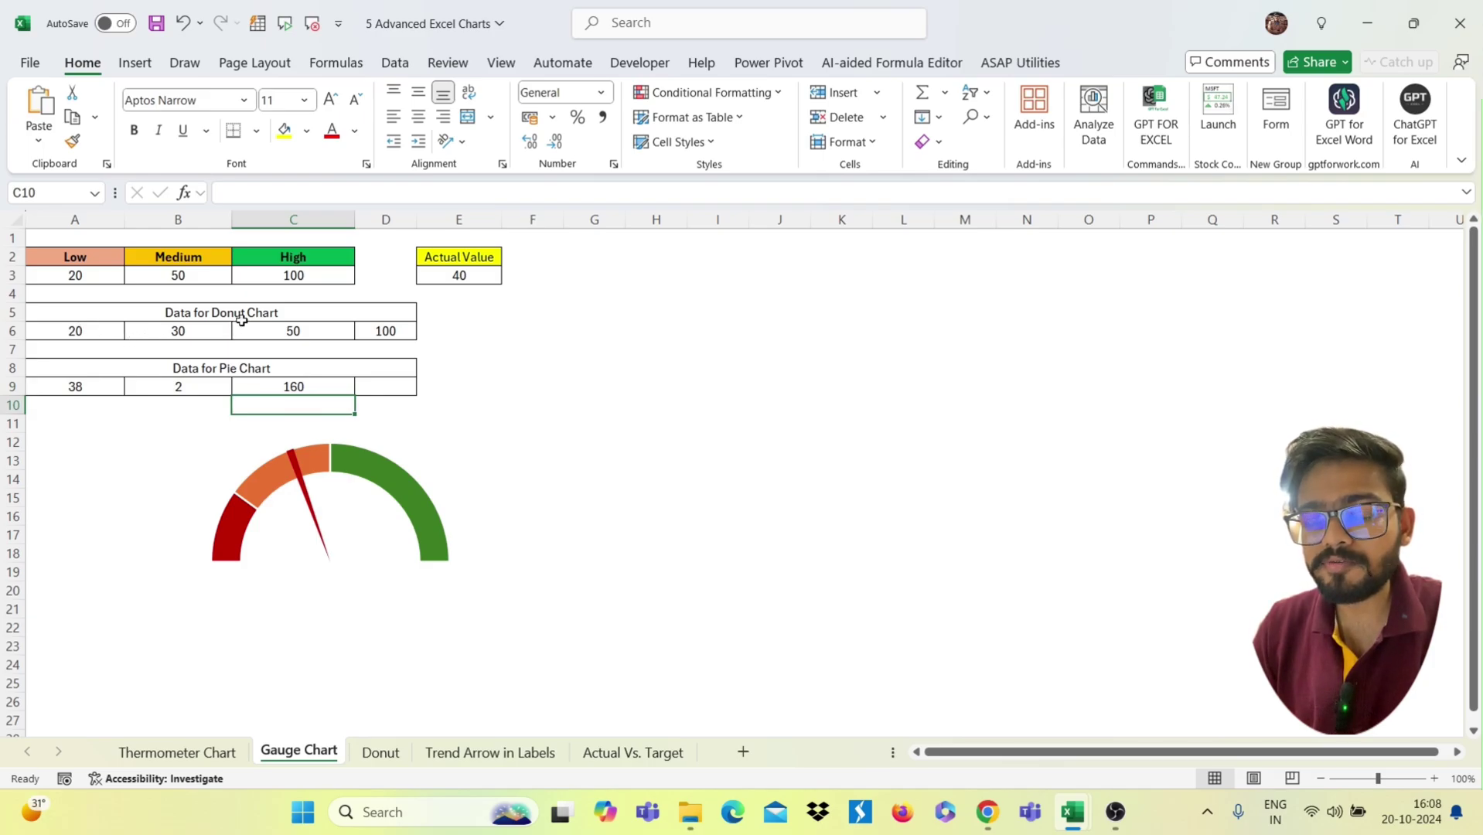
Insert a doughnut chart from the donut chart data in A6:D6
drag(108, 331, 377, 331)
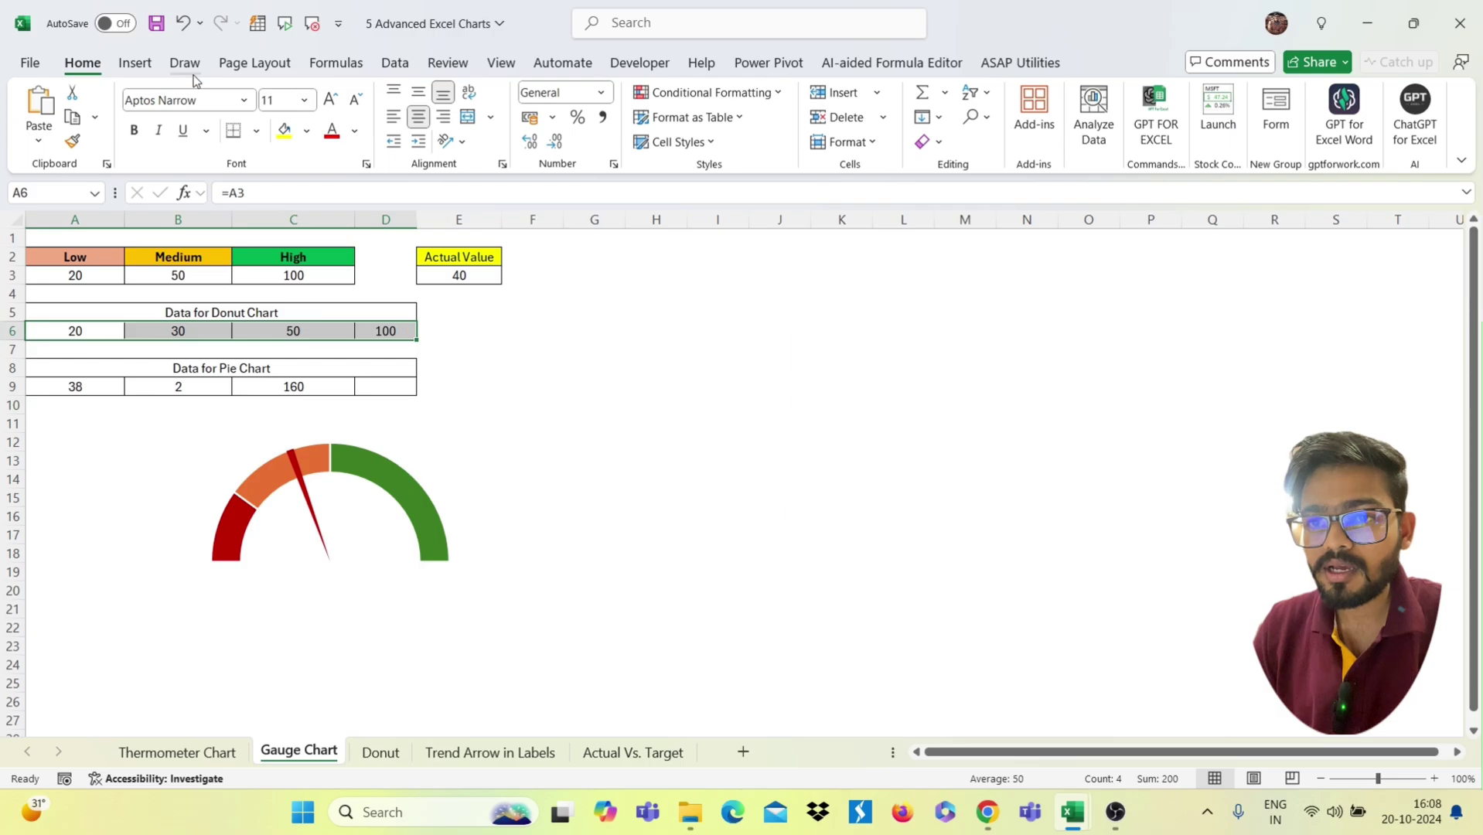
click(135, 65)
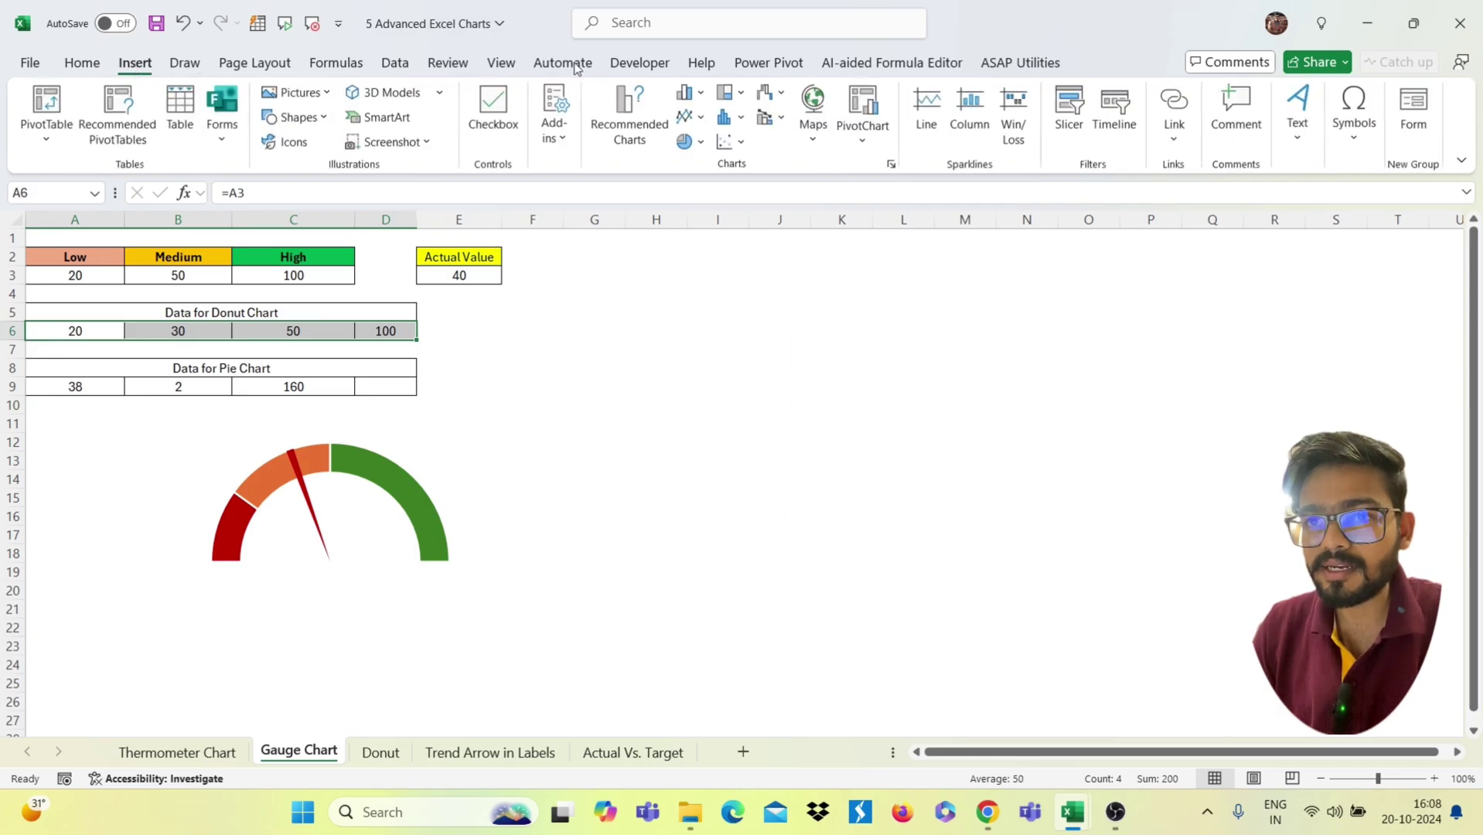
click(690, 141)
click(709, 388)
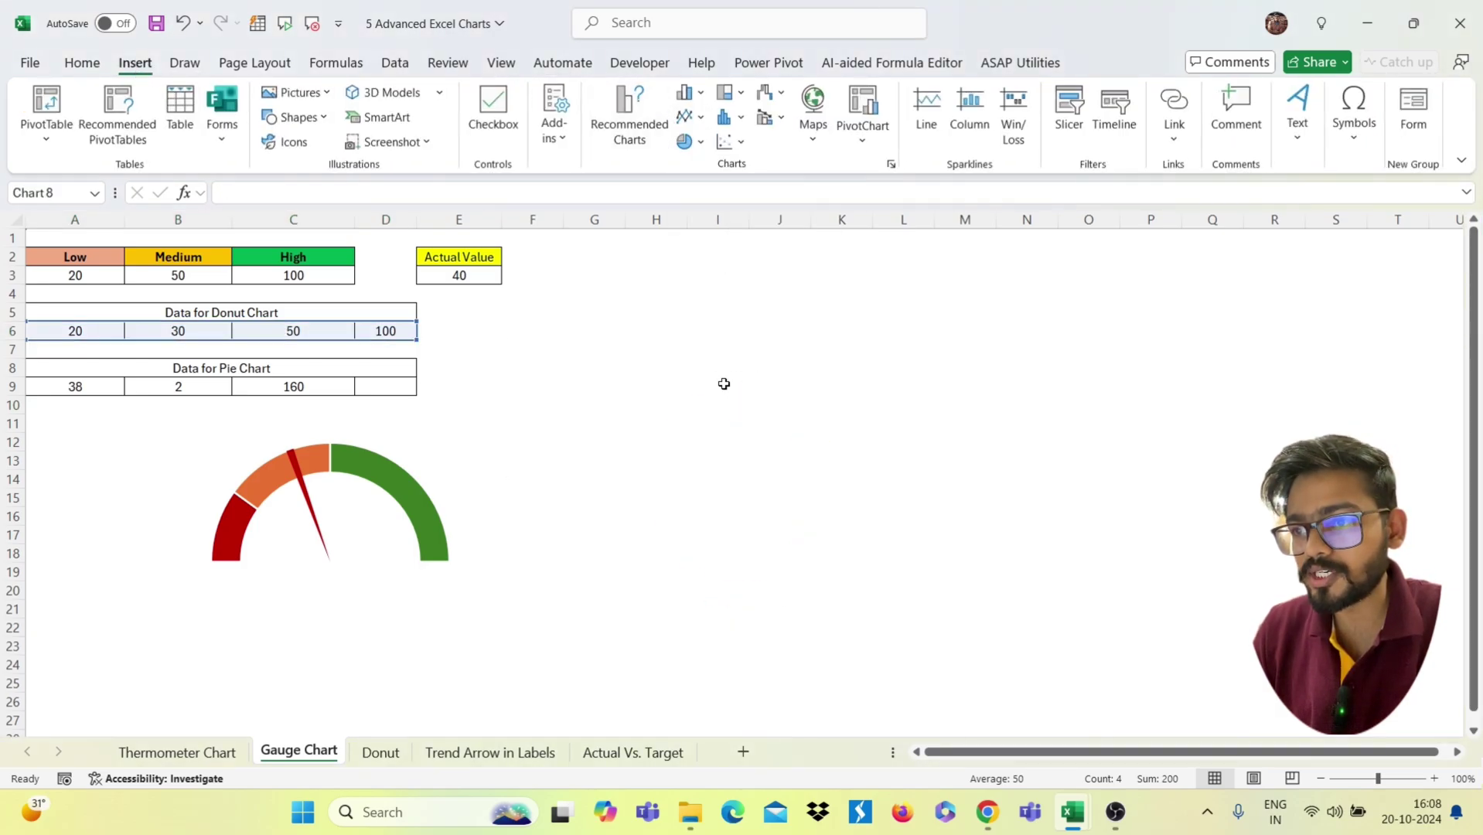
Format the doughnut series with a doughnut hole size of 61%
right_click(679, 479)
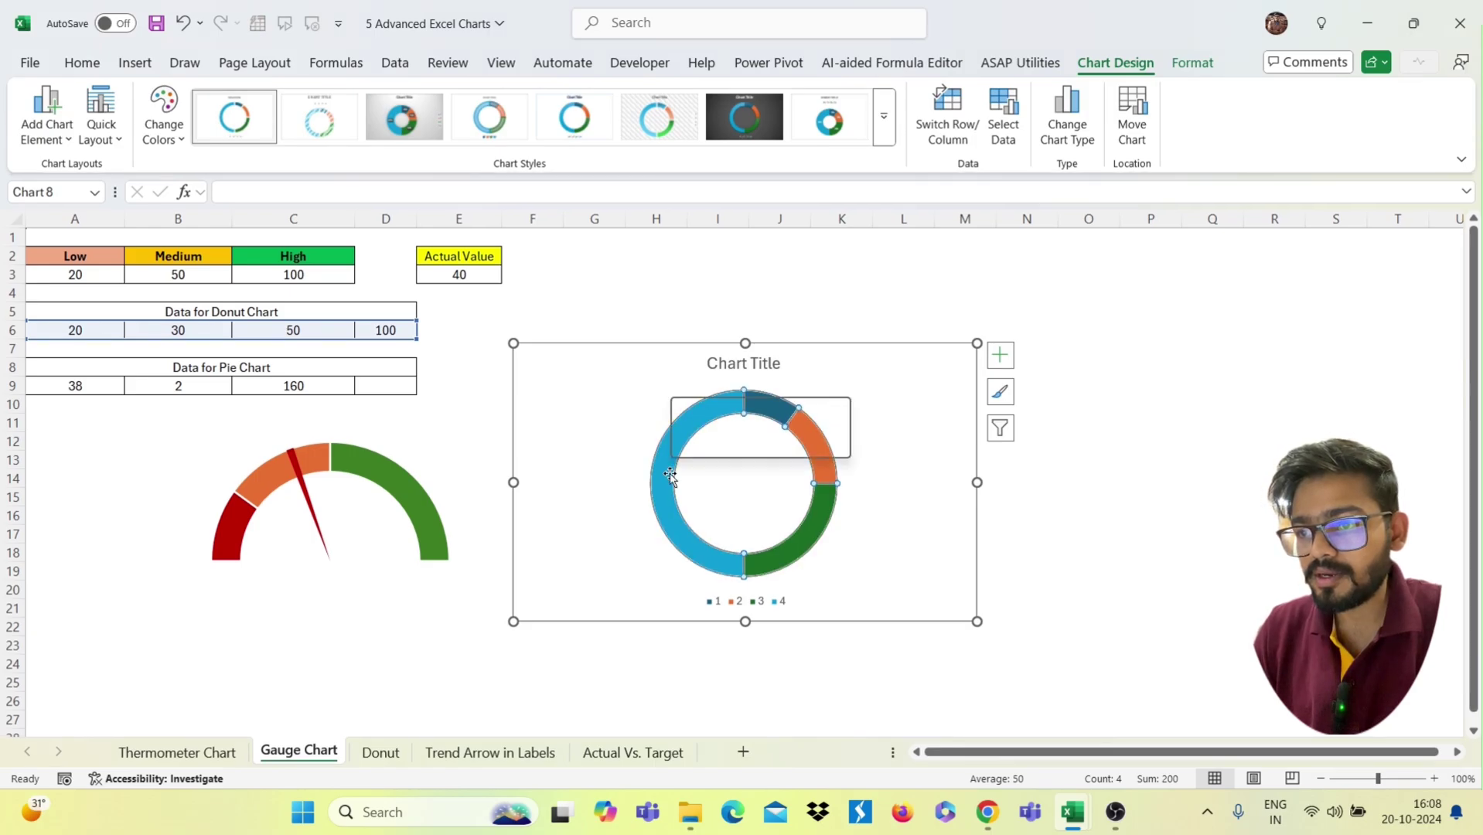
click(727, 695)
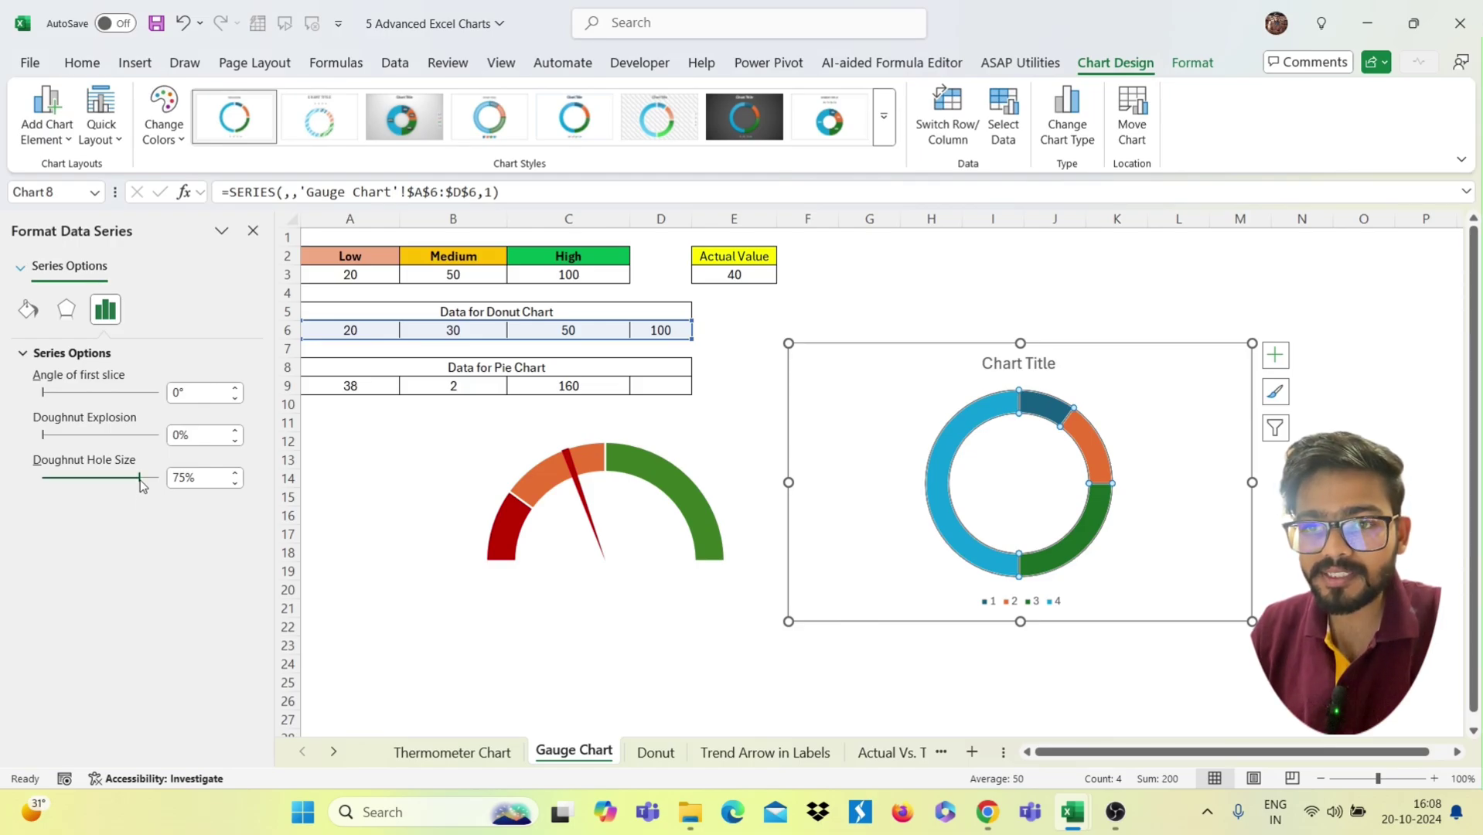
drag(136, 482, 123, 484)
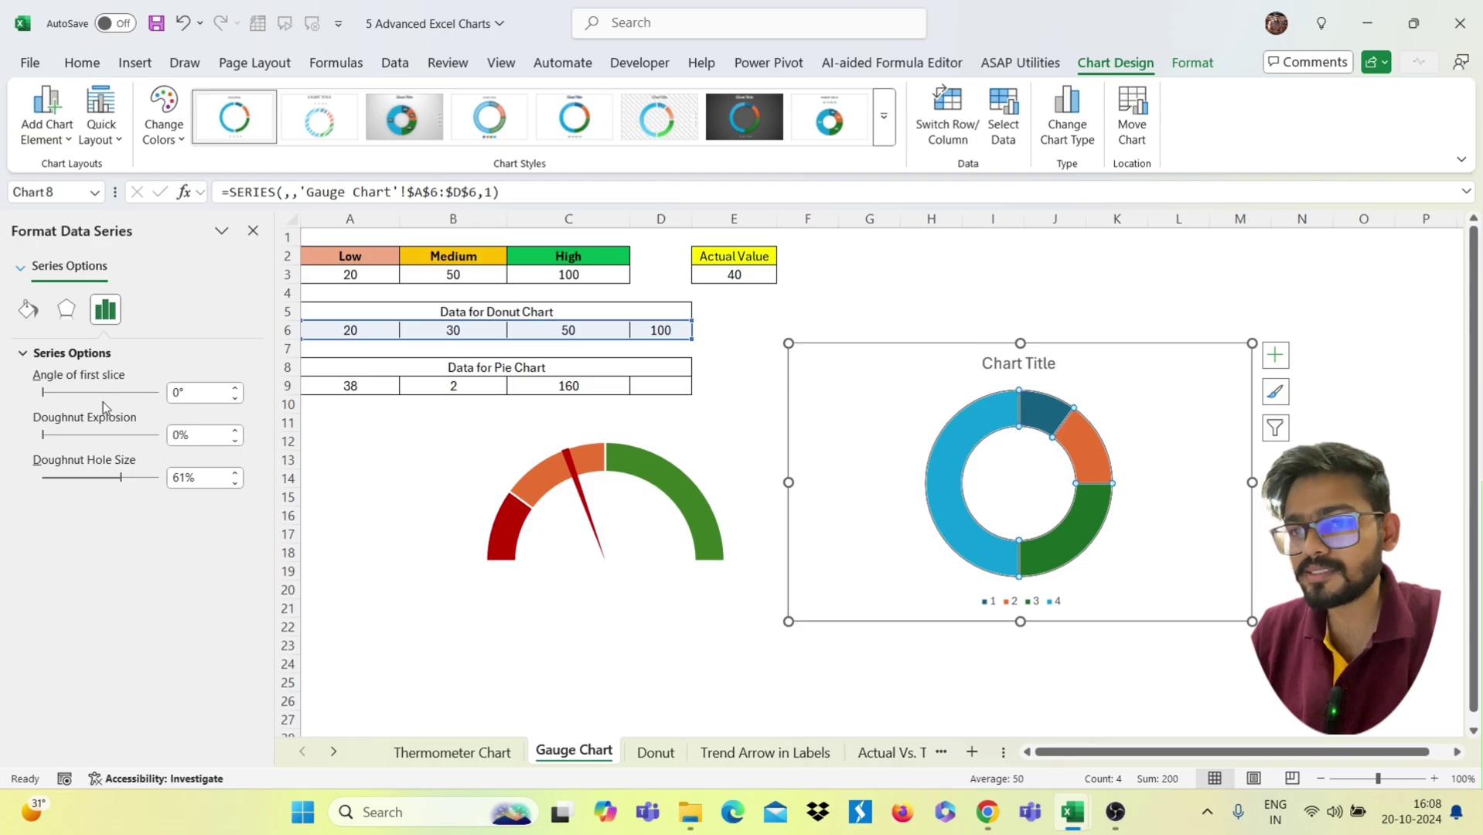
Set the doughnut's angle of first slice to 270° and move the chart down beside the finished gauge
click(186, 391)
text(27)
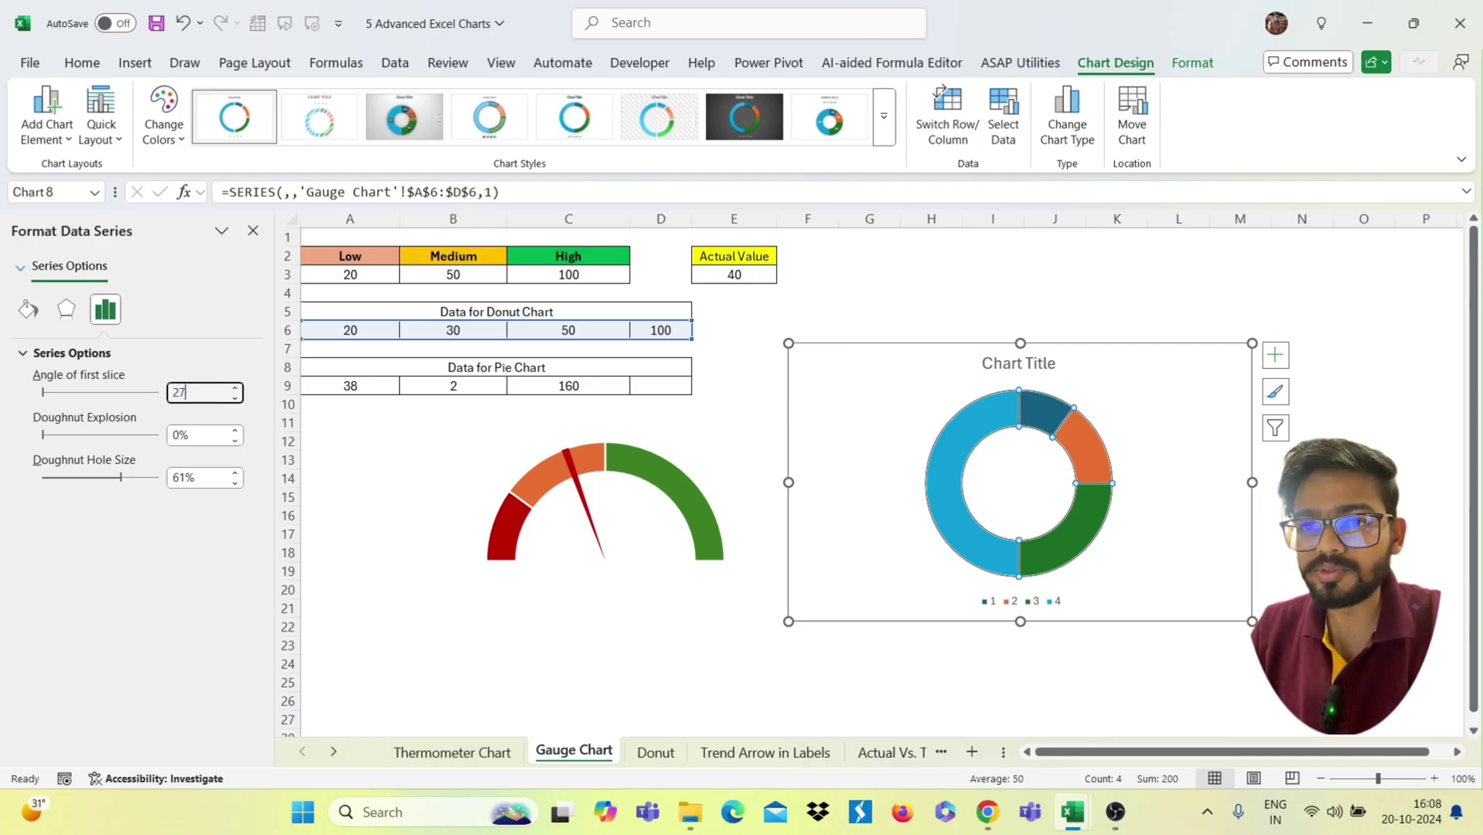
text(0)
key(Return)
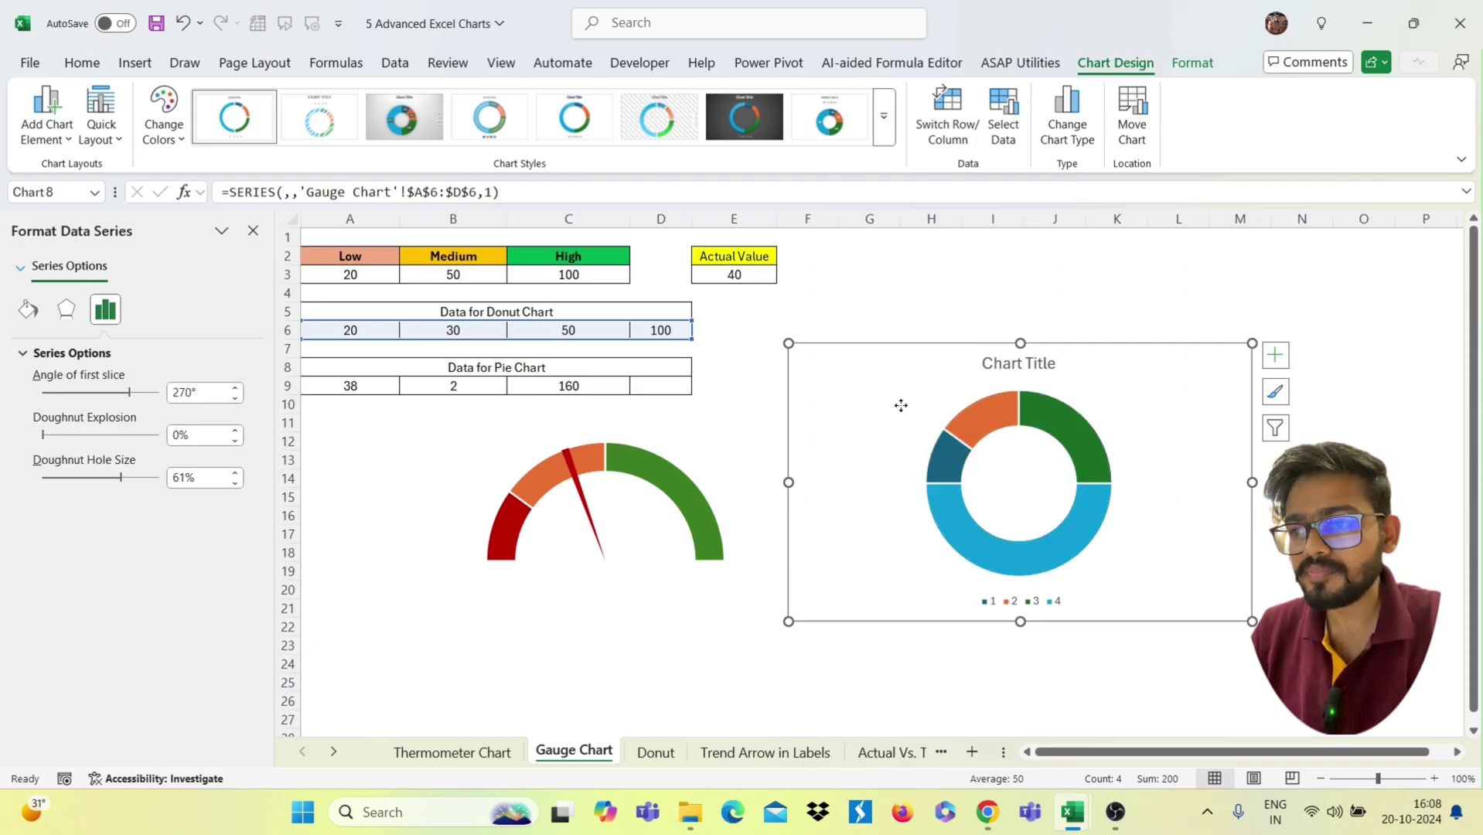
drag(897, 404, 854, 485)
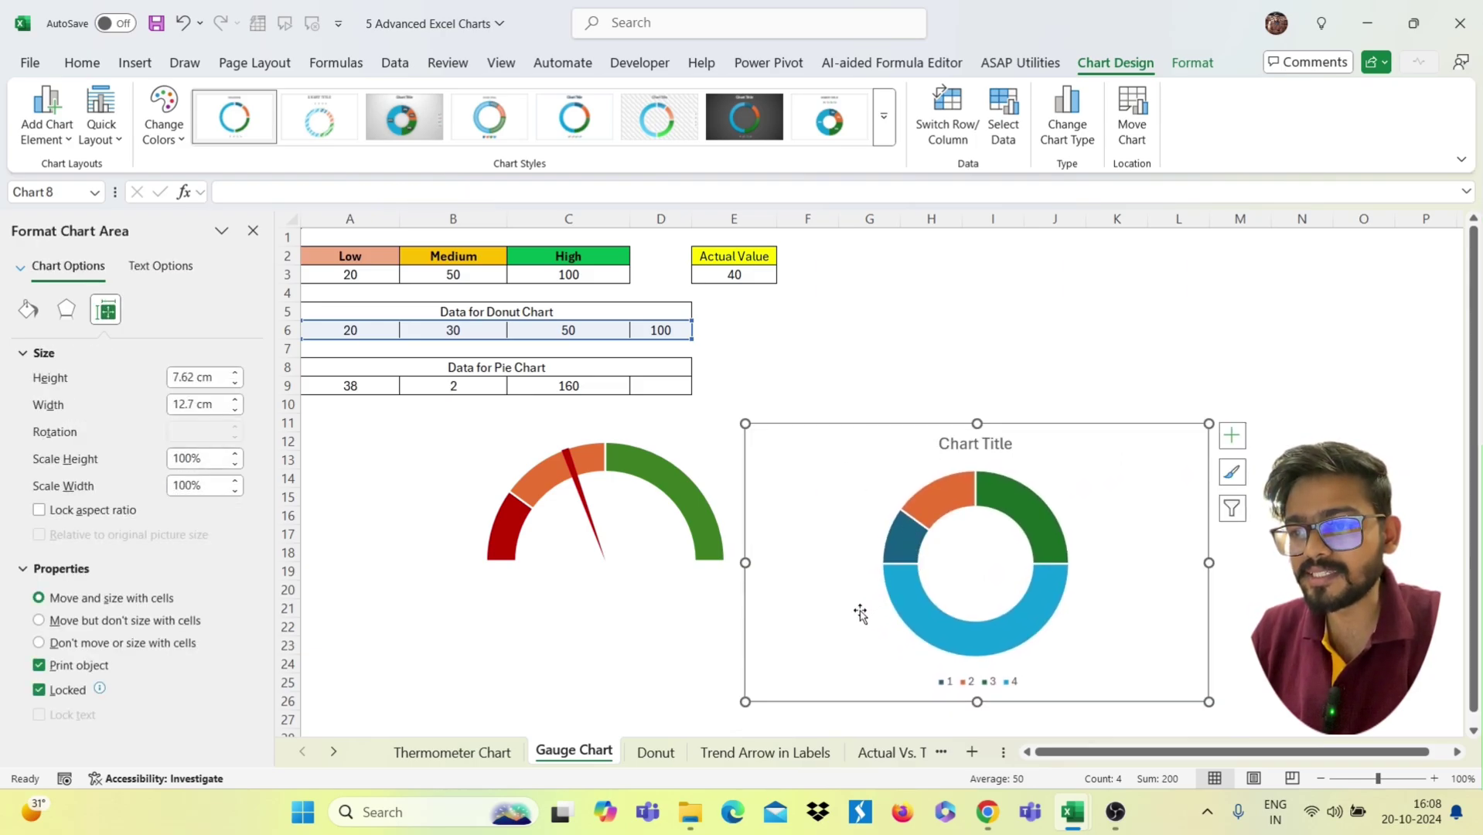
Give the doughnut's lower half slice, the one with value 100, no fill
click(922, 611)
click(923, 610)
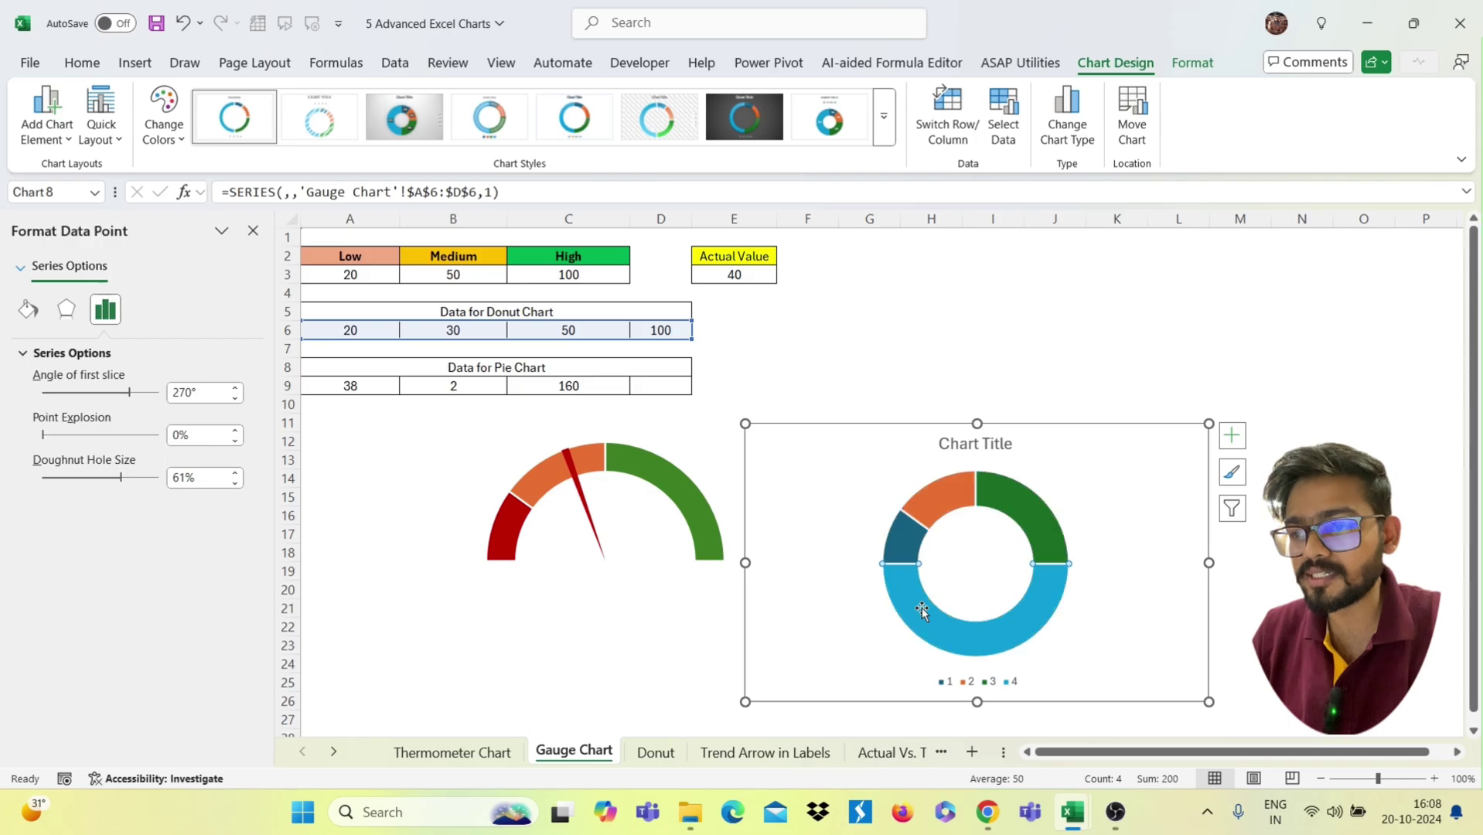
mouse_move(919, 624)
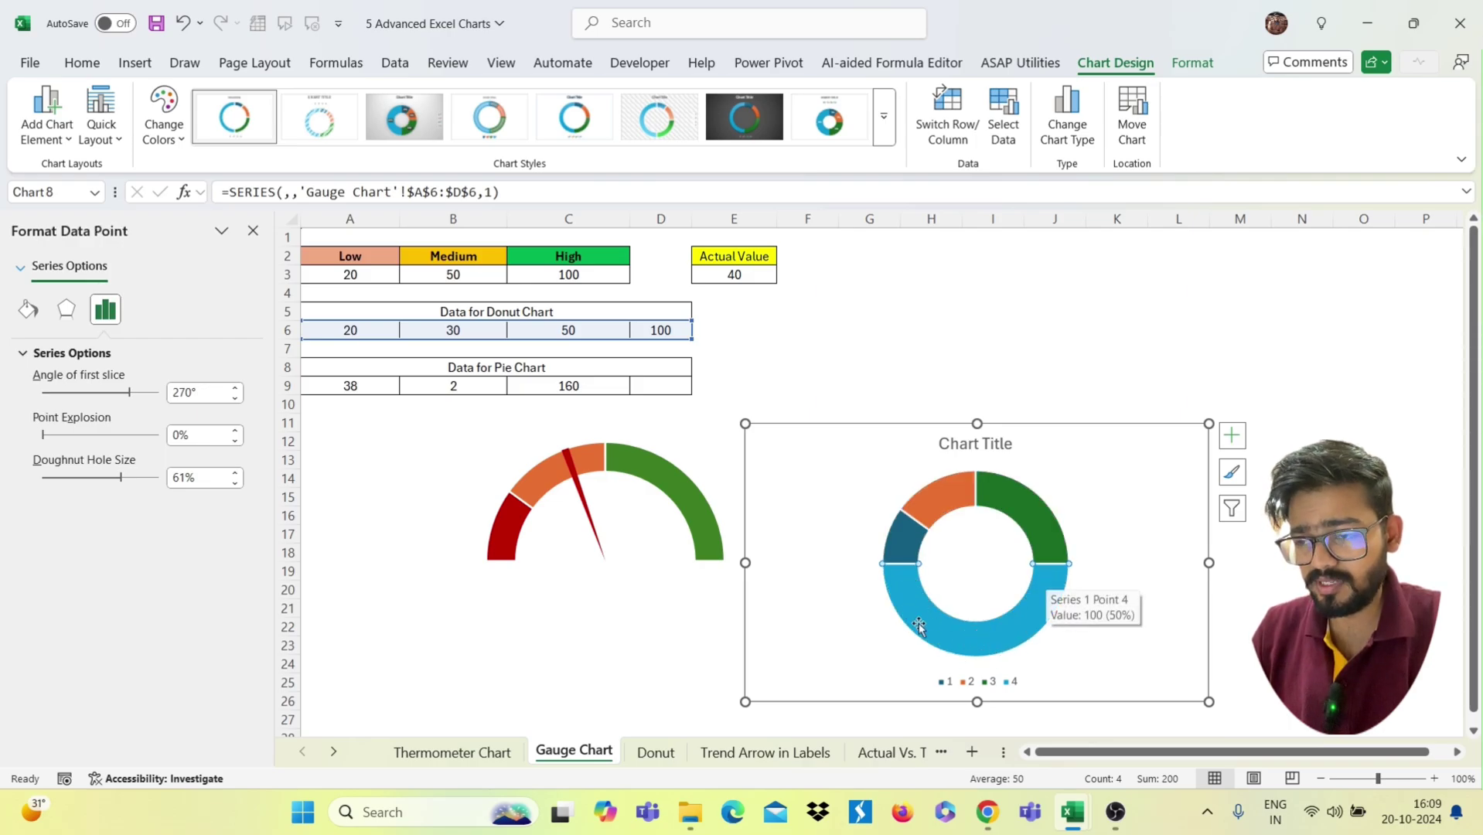
click(28, 310)
click(51, 384)
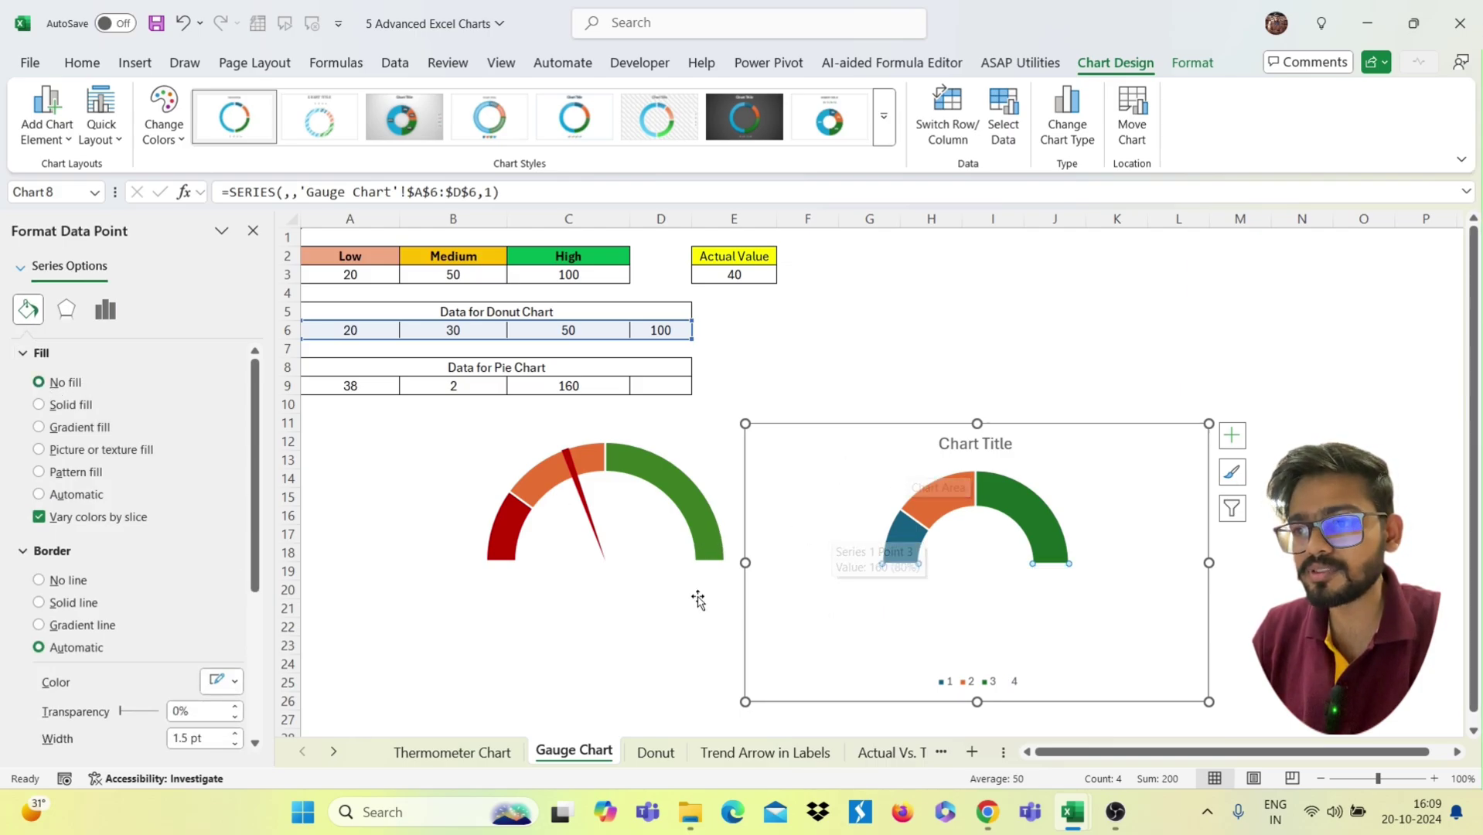
Title the new doughnut chart "Gauge Chart" and delete its legend
click(999, 444)
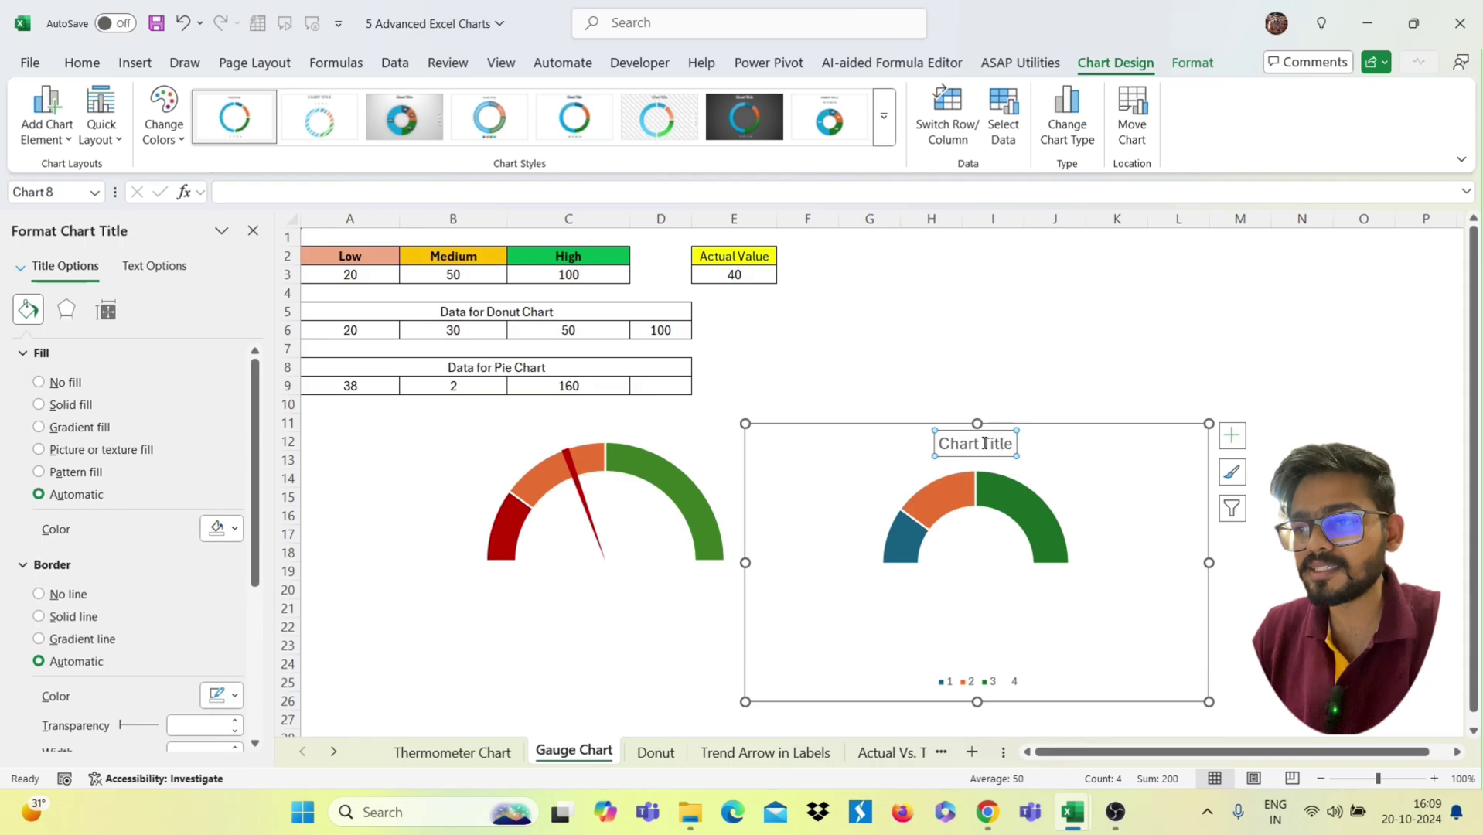
triple_click(982, 446)
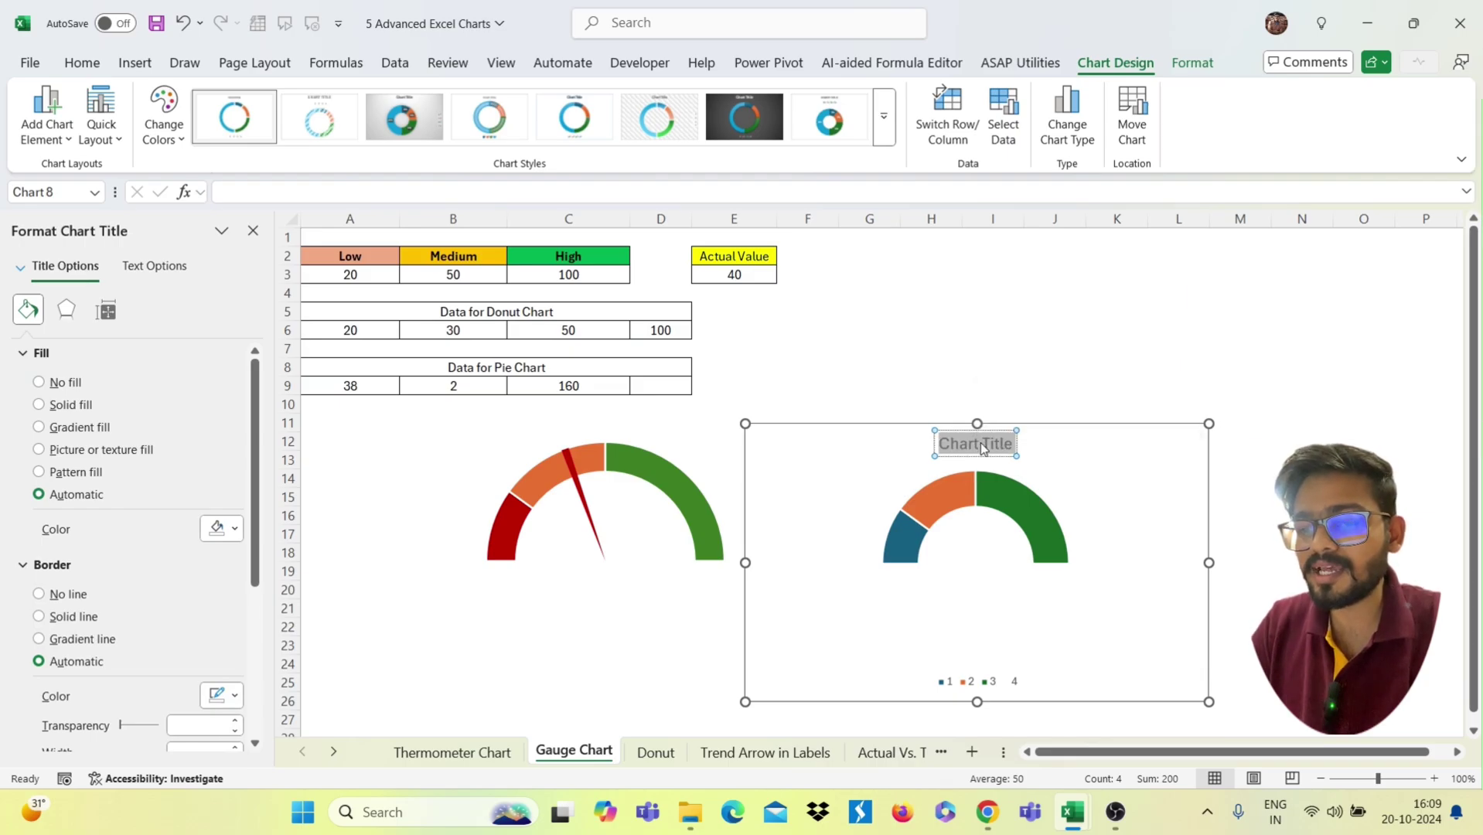
text(Gaug)
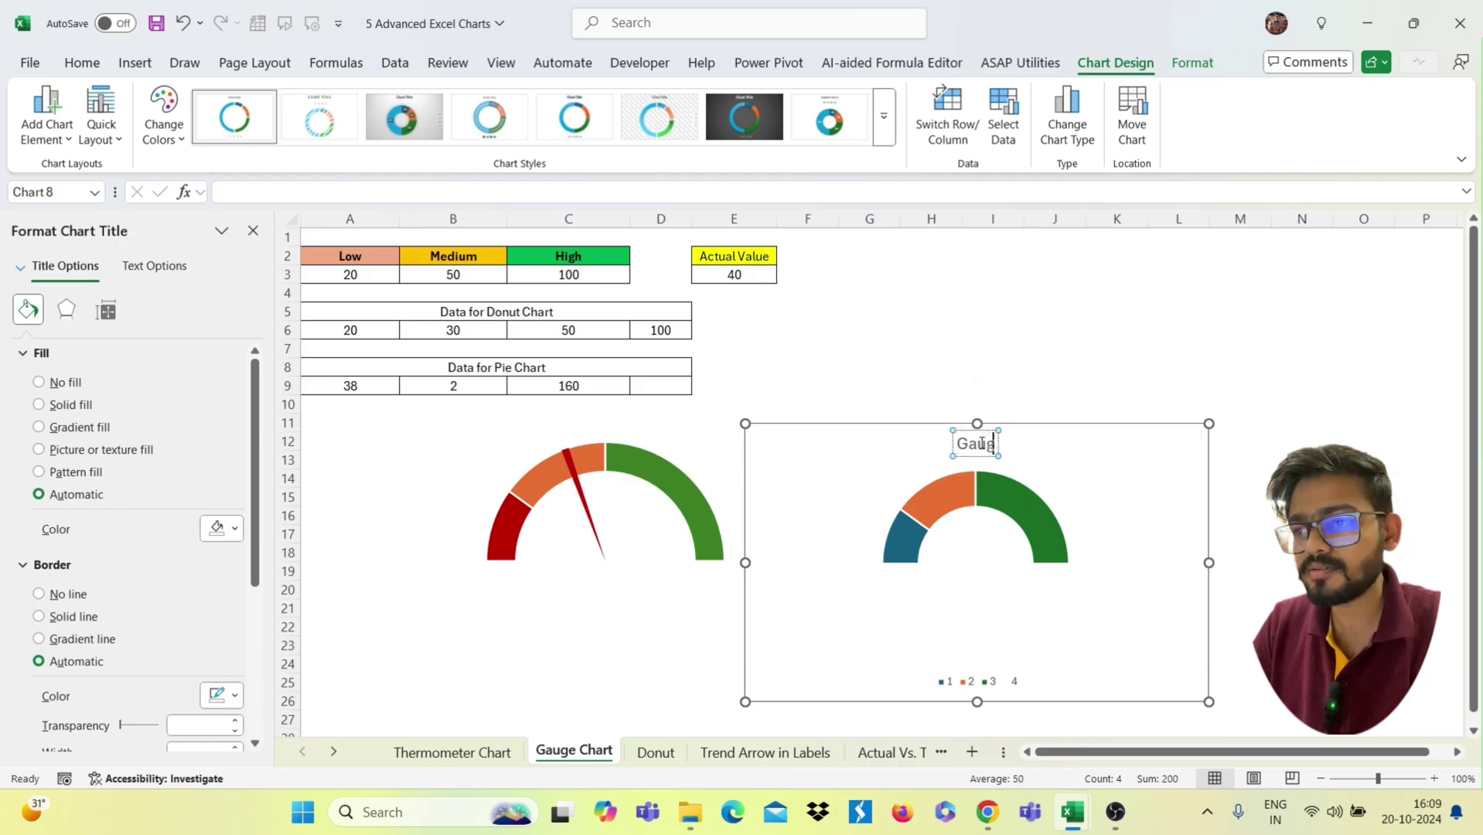
text(e Chart)
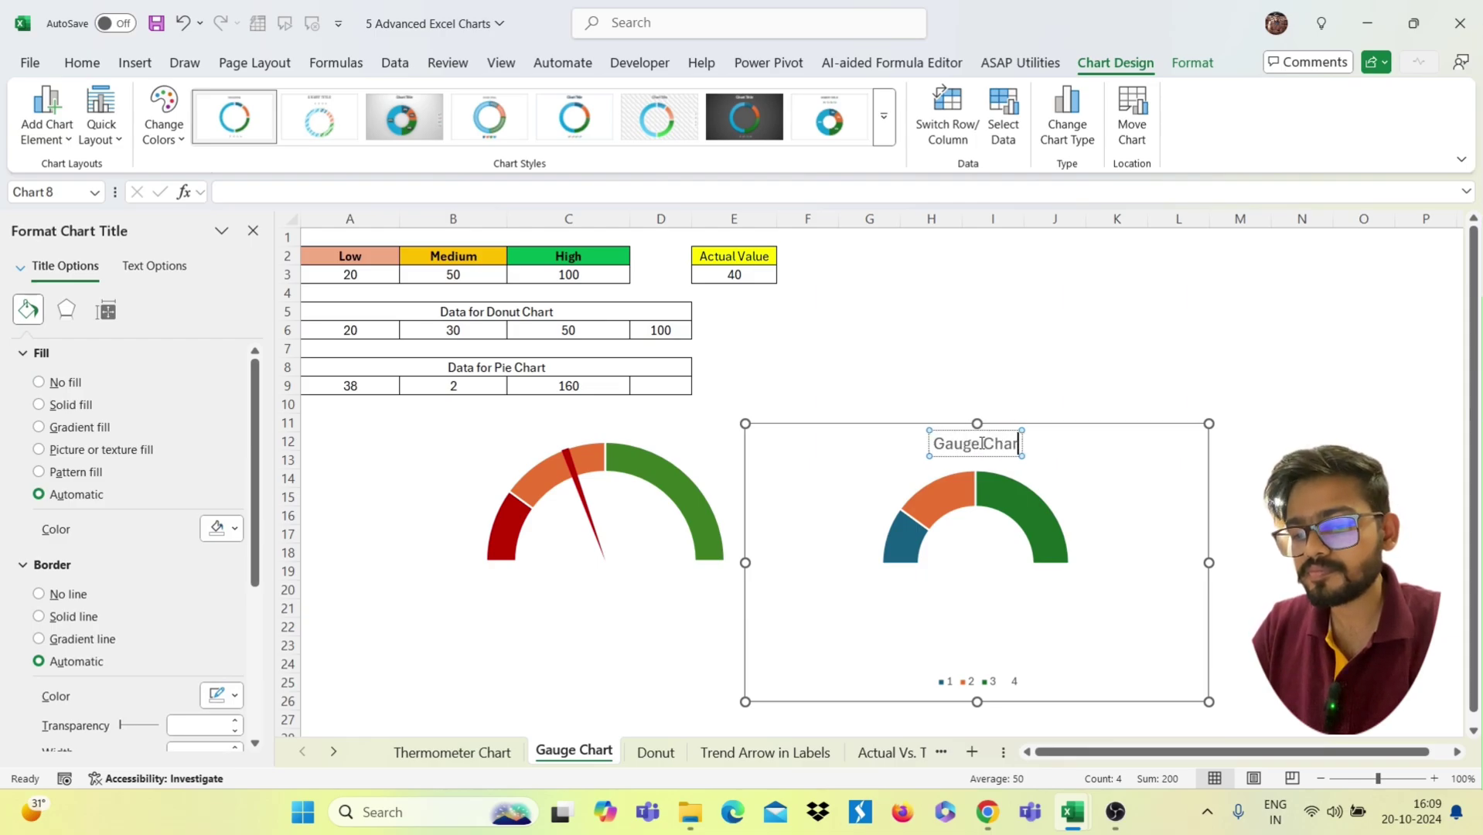
click(1156, 456)
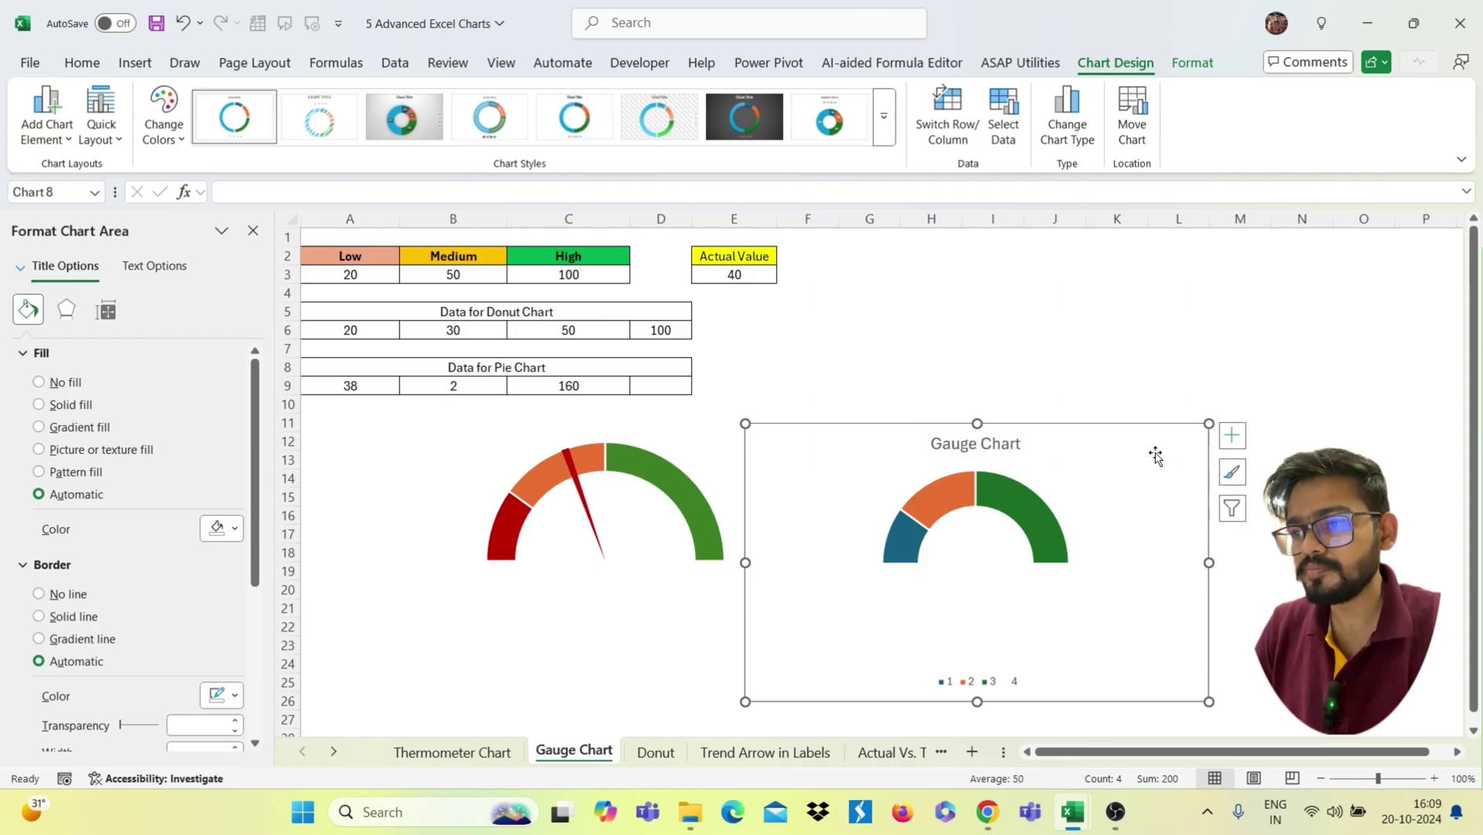
click(981, 681)
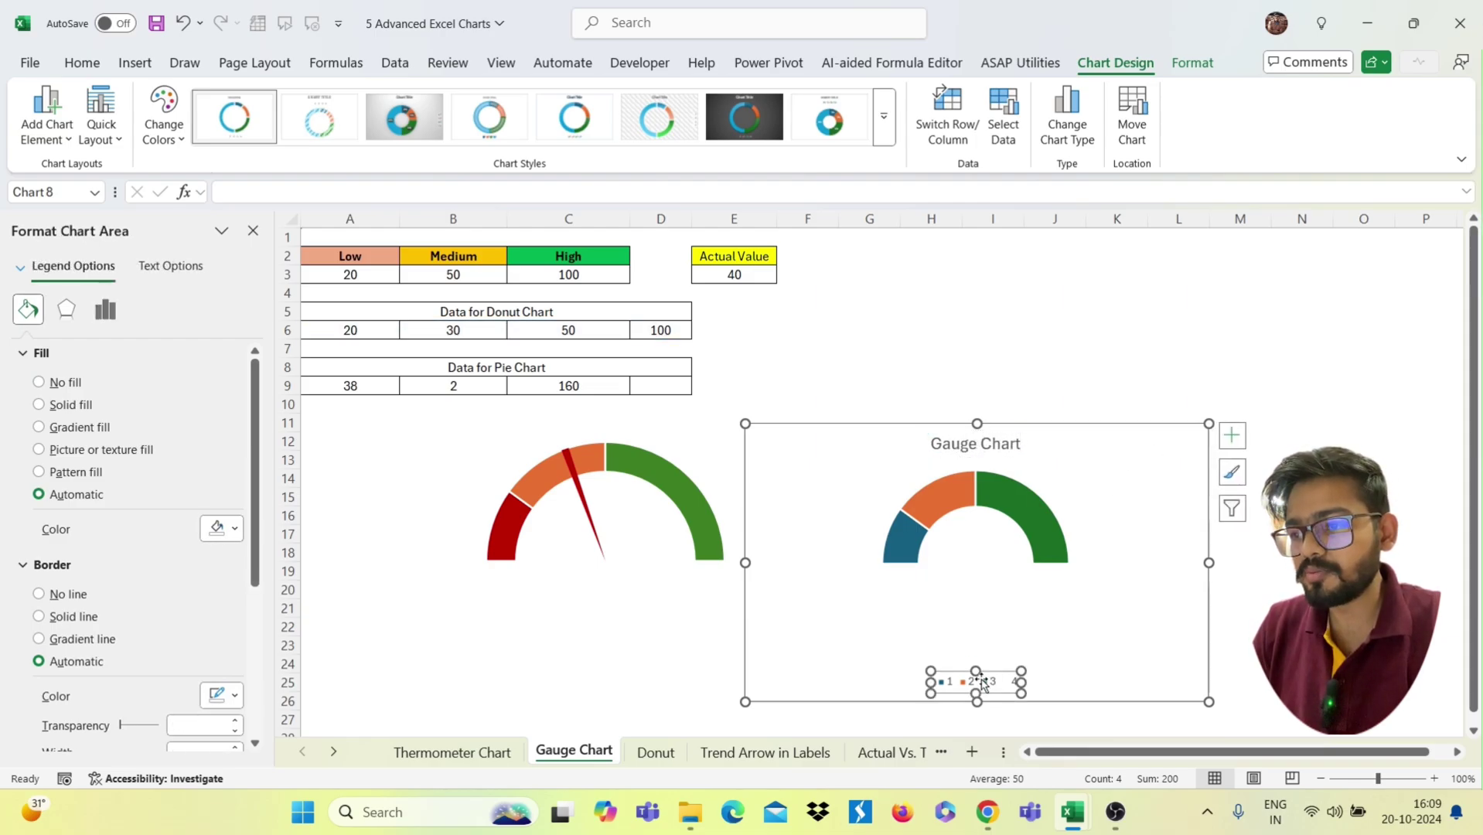
key(Delete)
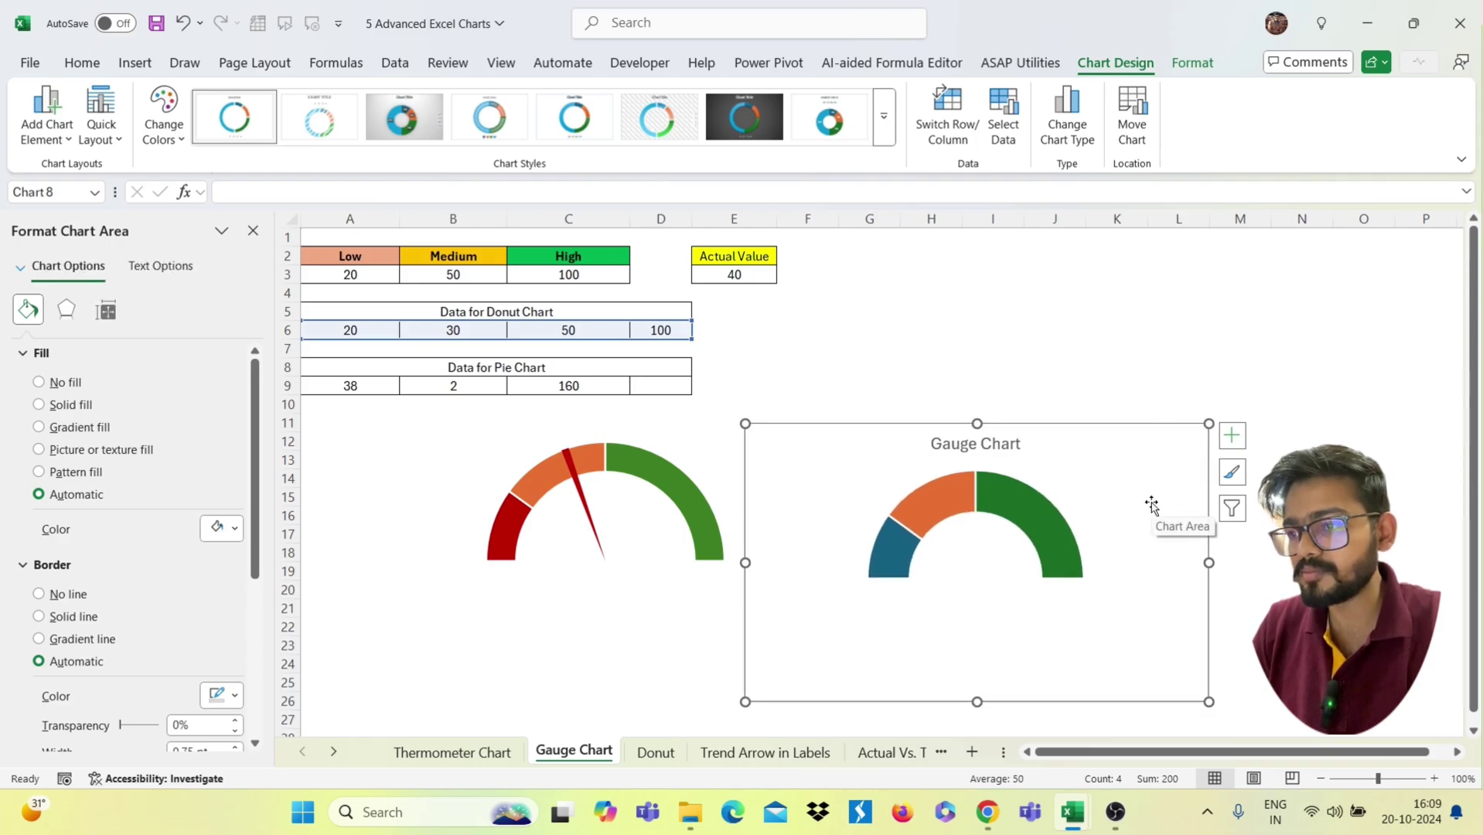
Set the doughnut's chart area to no fill and no border line, and shift the chart slightly away from the finished gauge
click(58, 387)
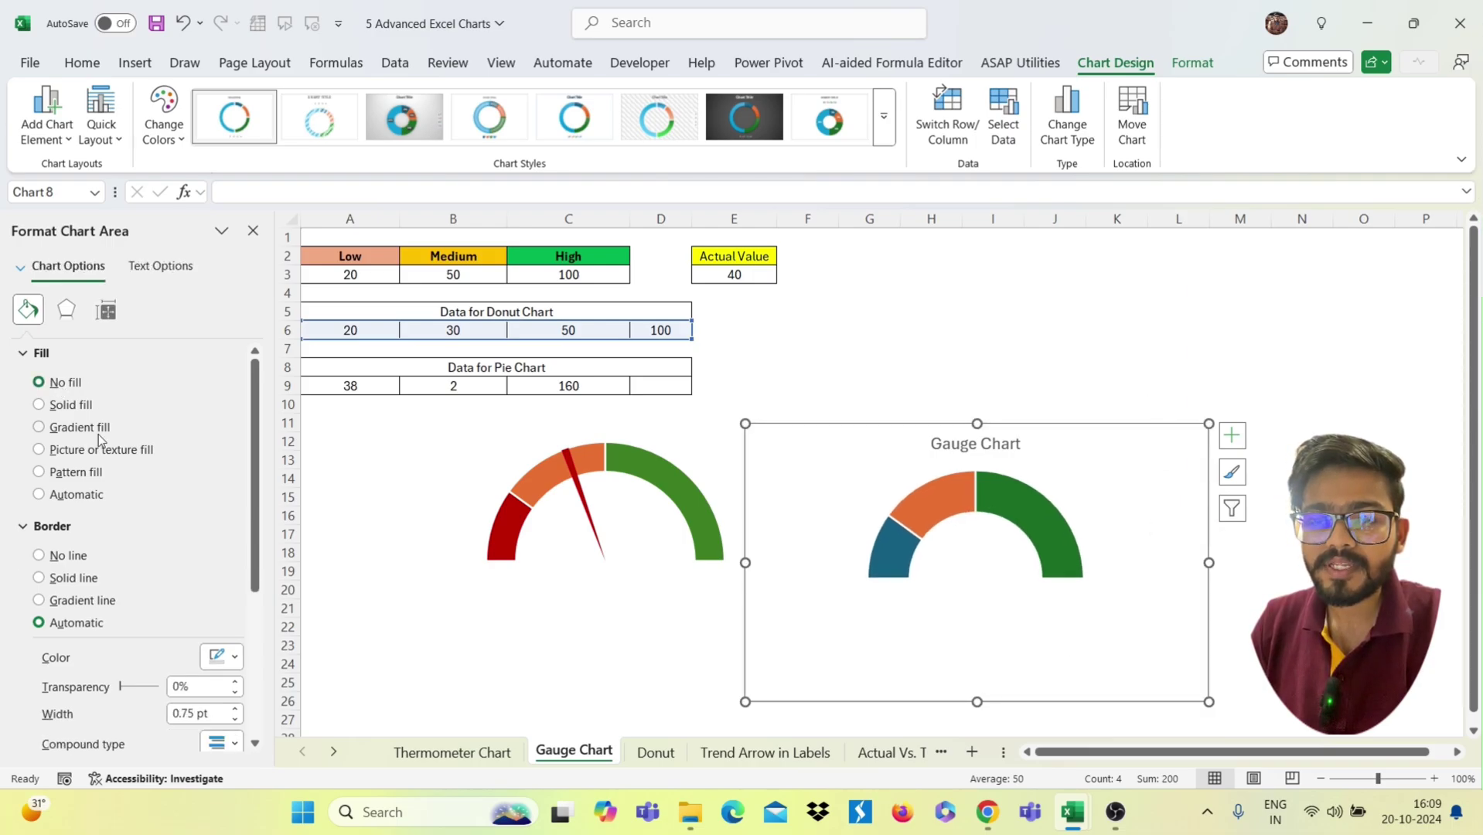
click(65, 556)
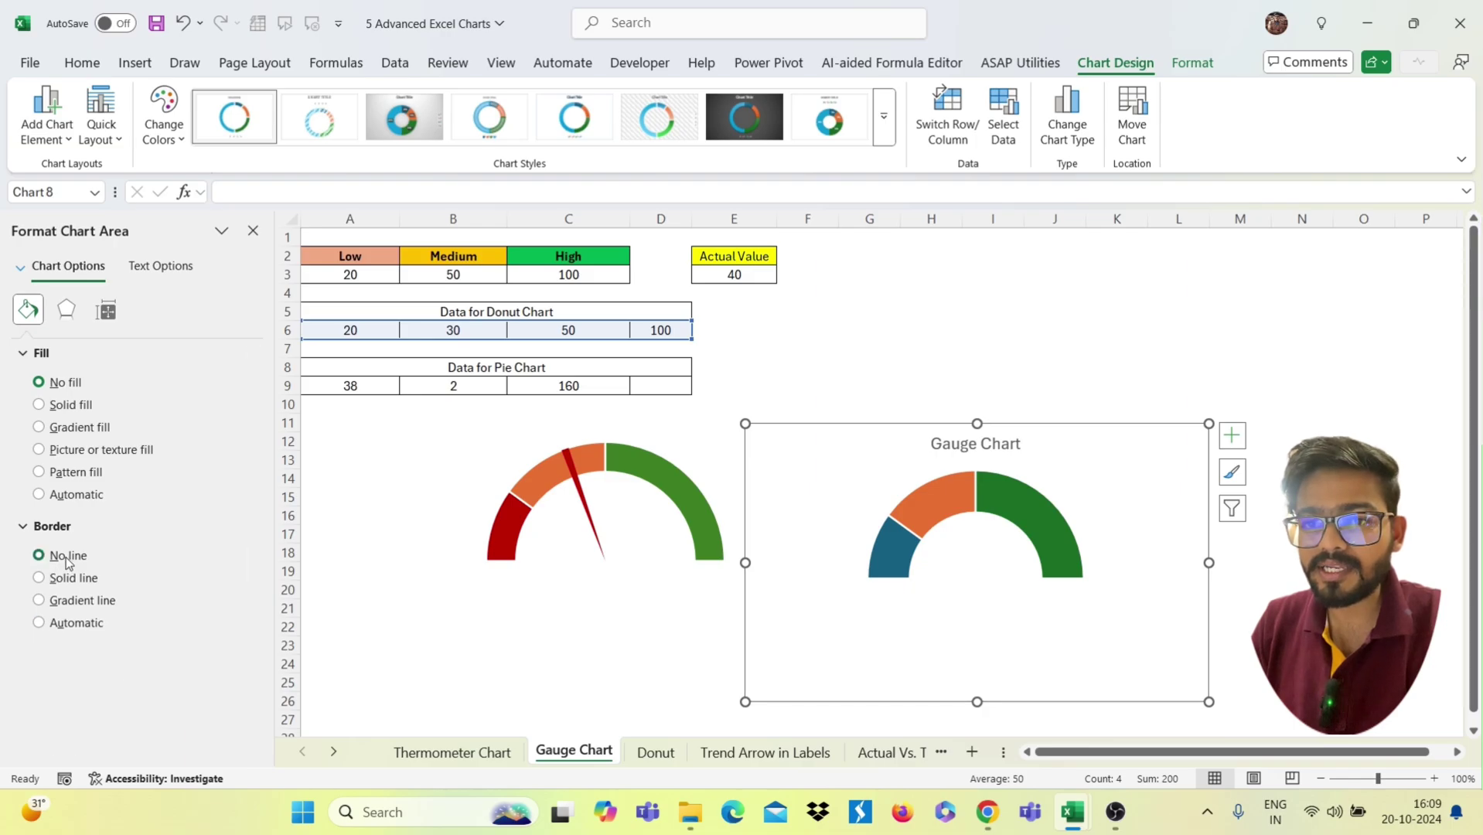
mouse_move(850, 427)
mouse_down()
mouse_move(903, 387)
mouse_move(868, 429)
mouse_up()
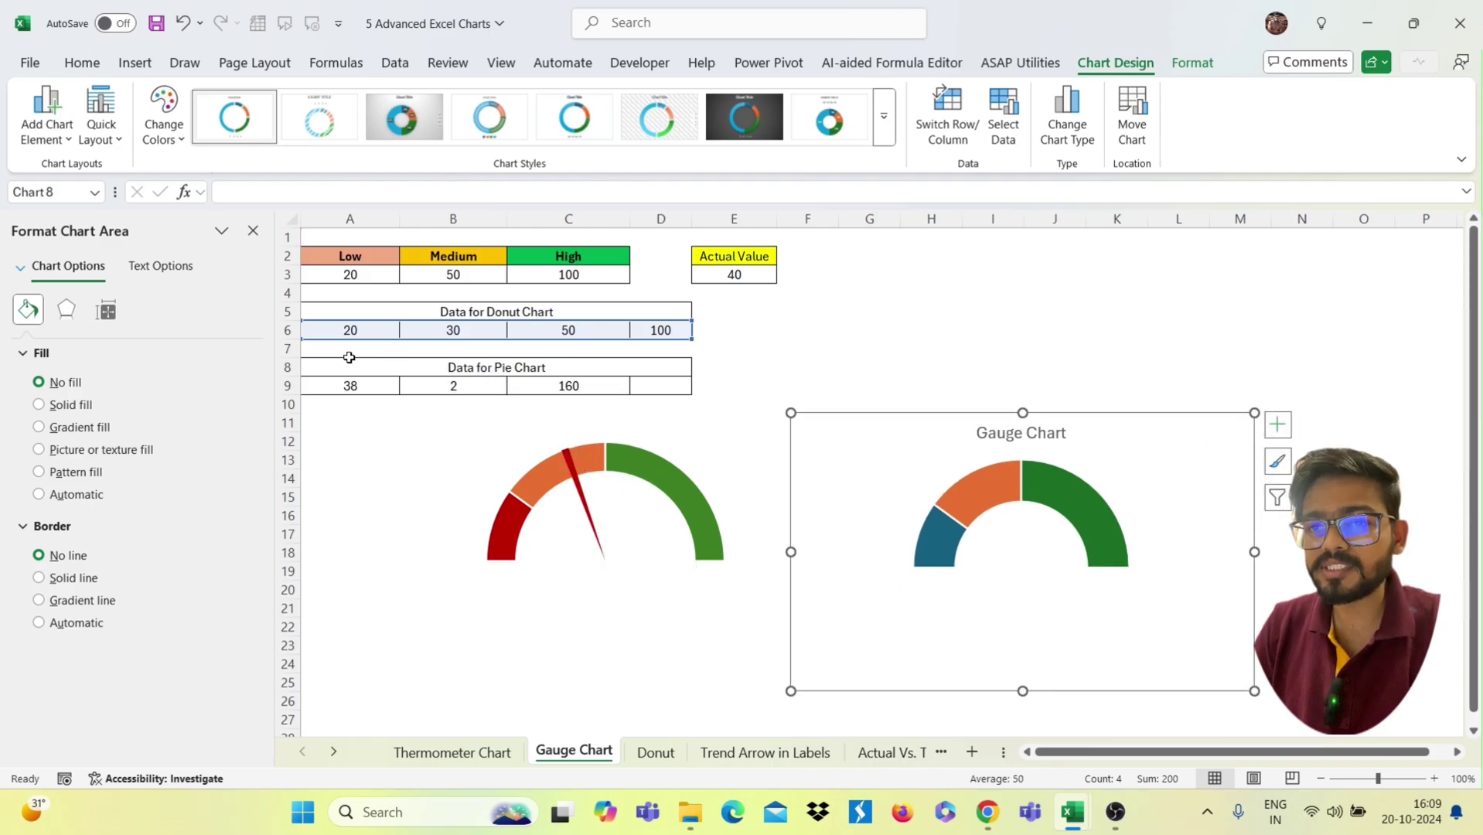
Insert a pie chart from the pie chart data in A9:D9 and move it slightly down
drag(350, 382, 633, 393)
click(134, 63)
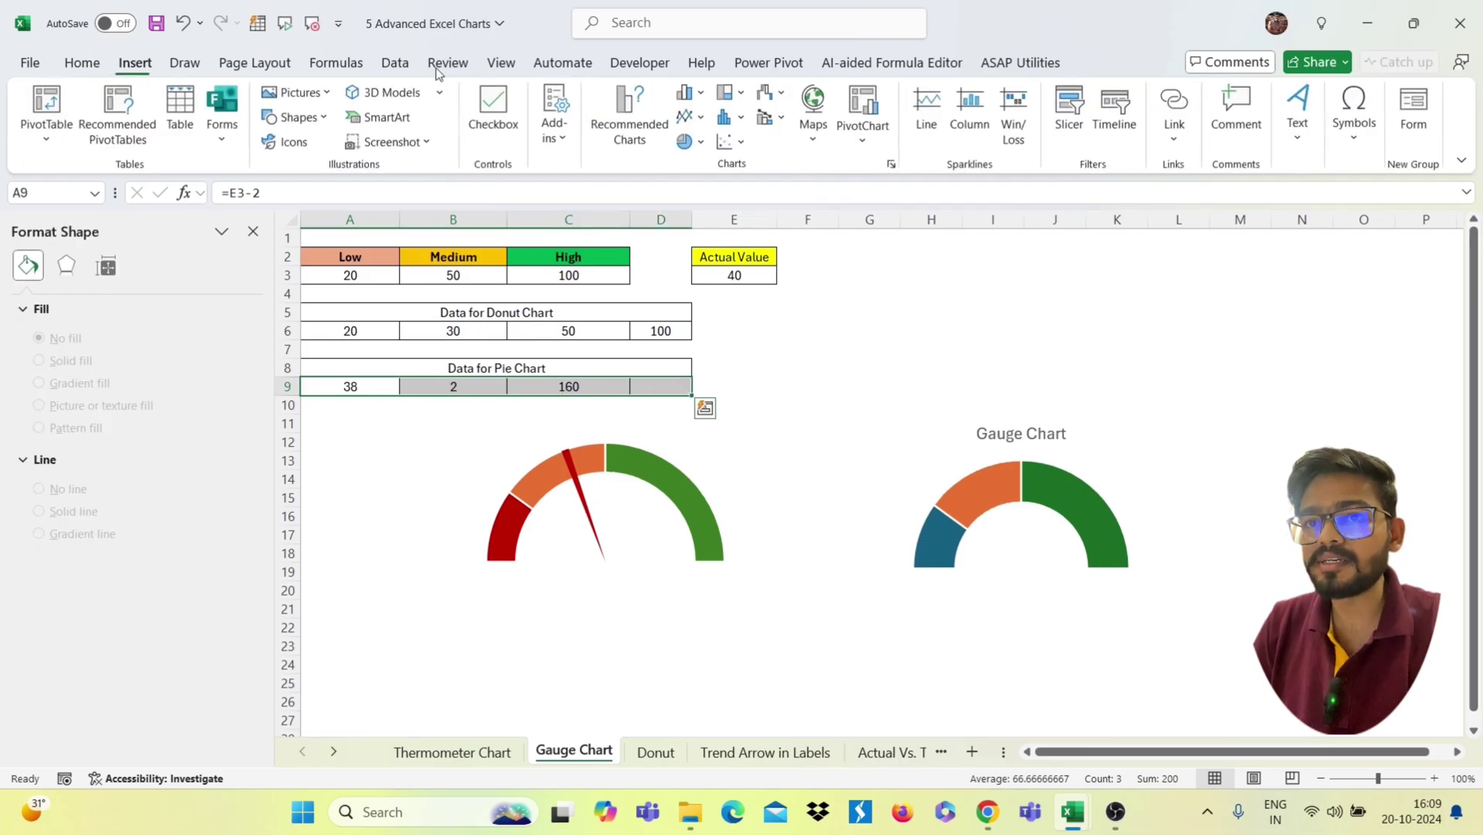
click(688, 142)
click(701, 211)
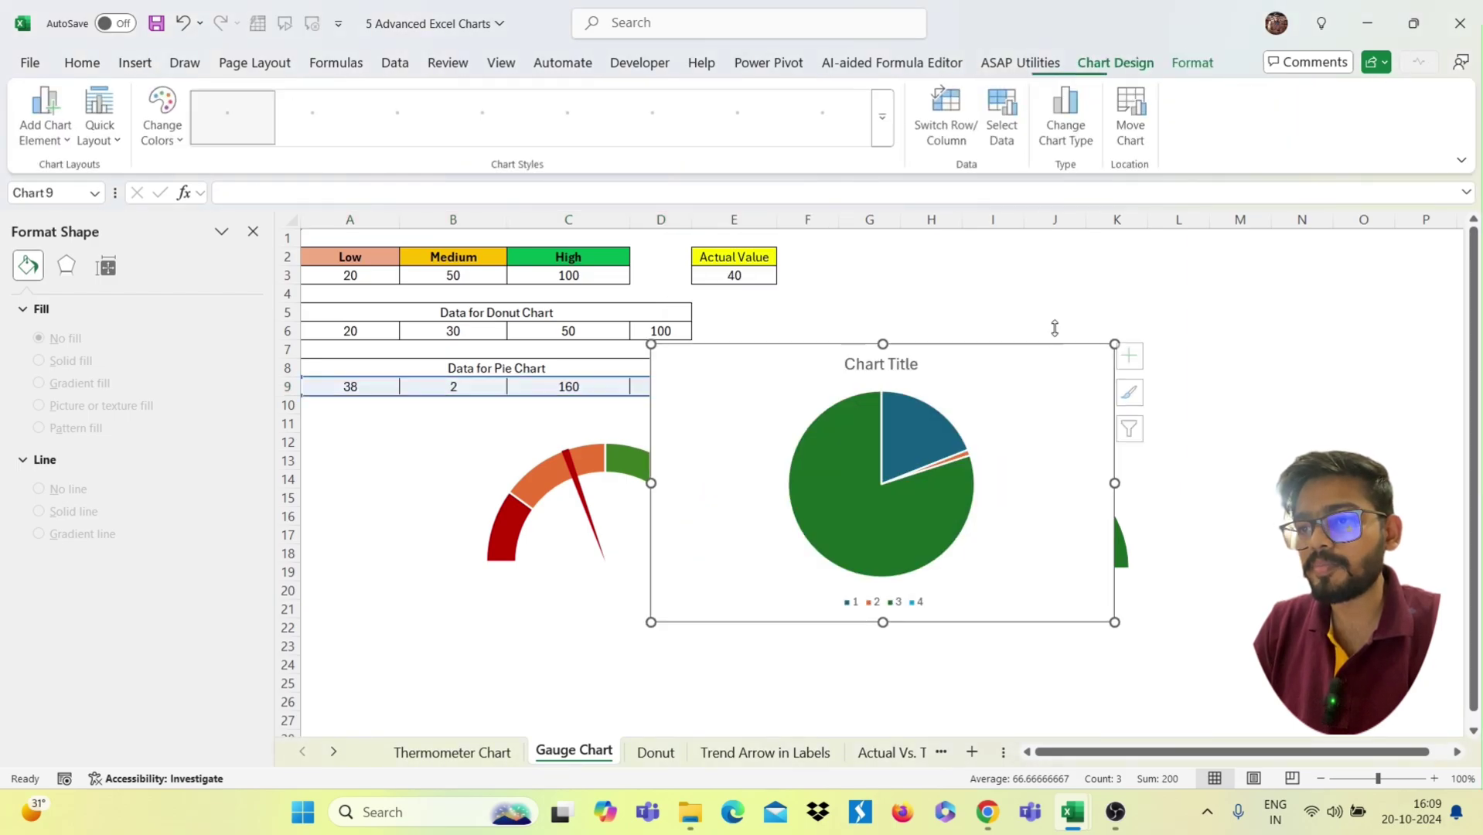
drag(1063, 376, 1057, 406)
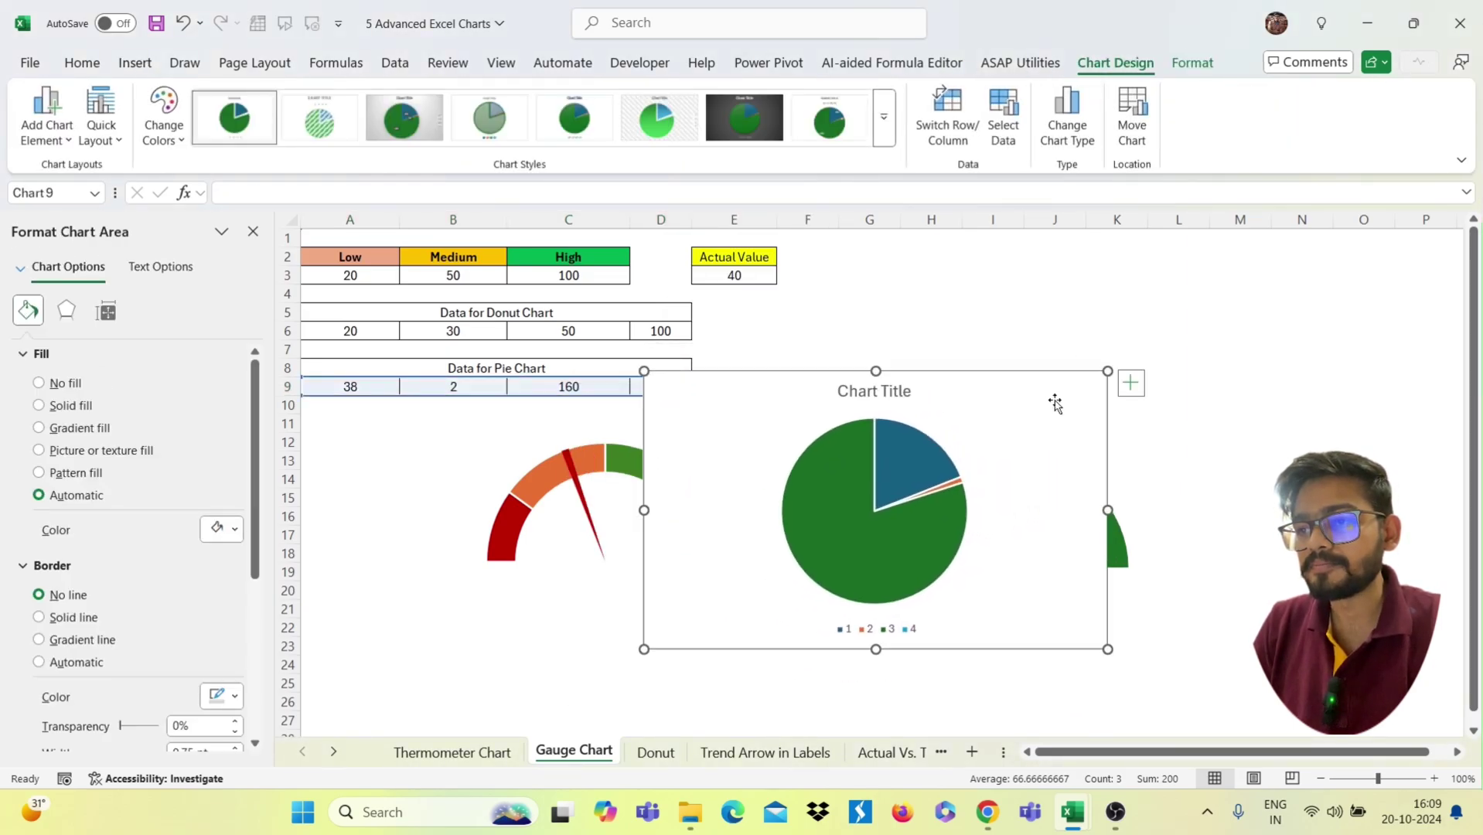
Format the pie series with an angle of first slice of 270°
click(844, 572)
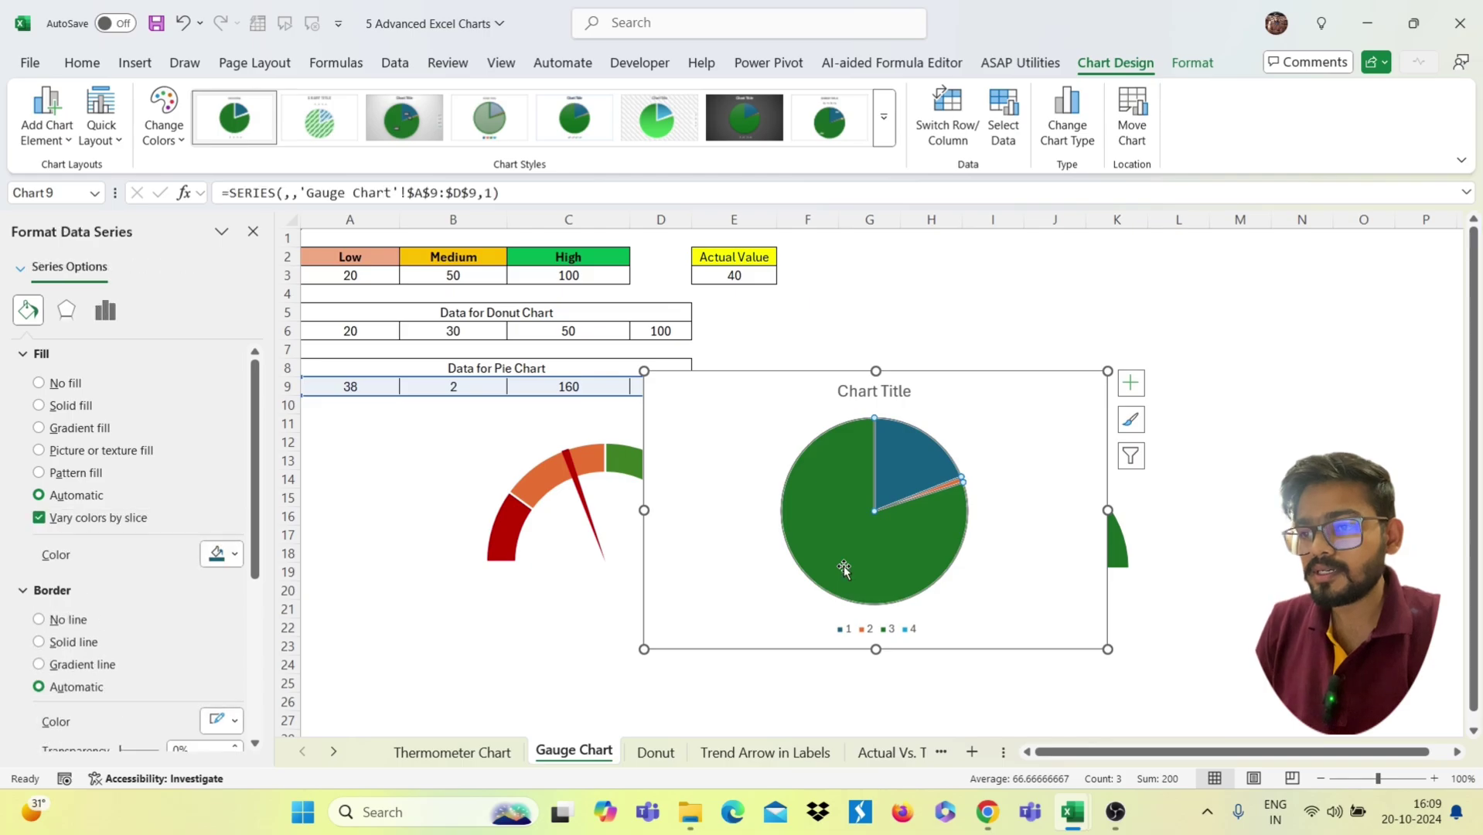
right_click(844, 572)
click(932, 551)
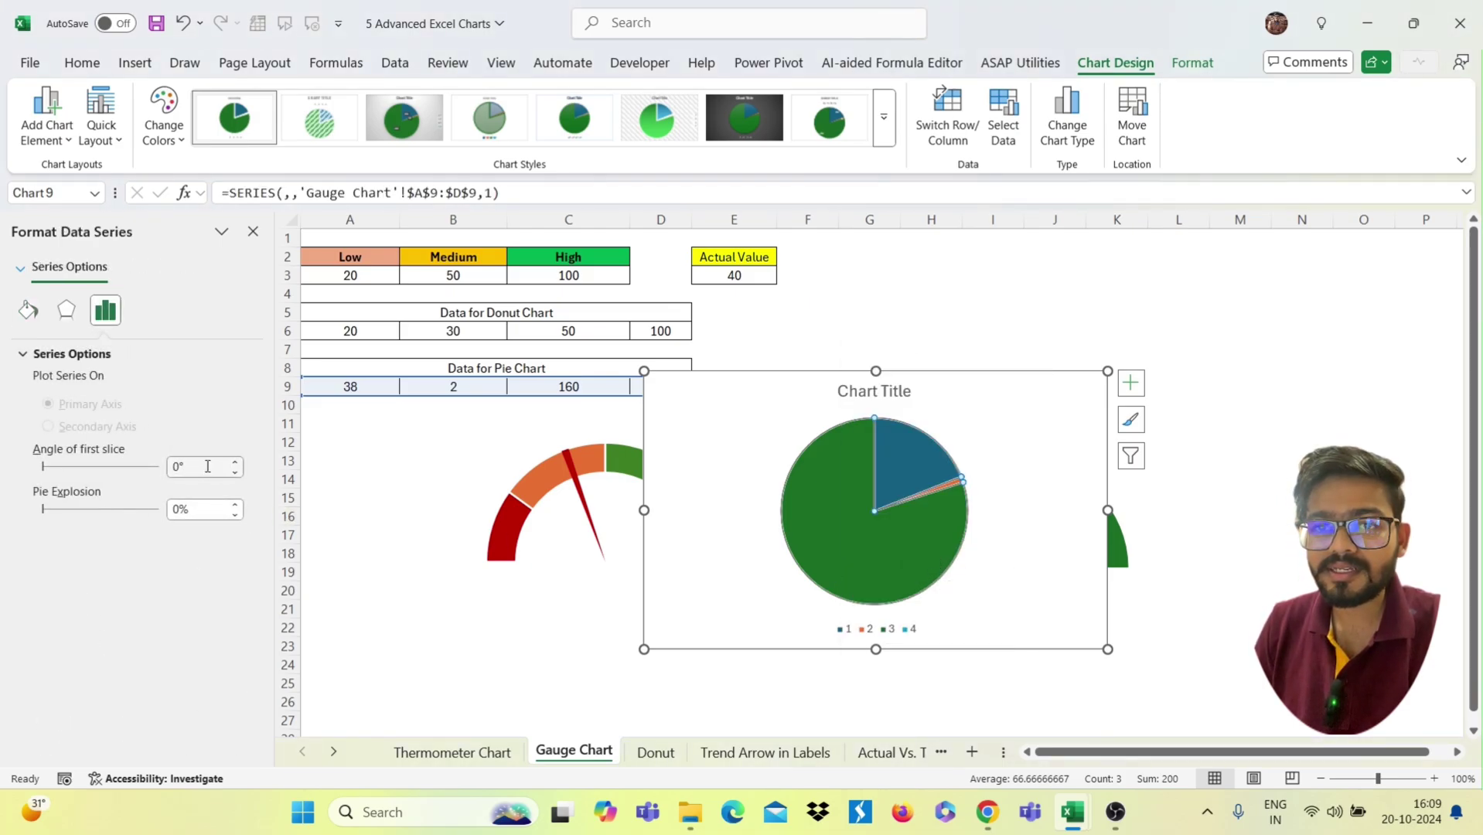
drag(185, 467, 150, 467)
text(270)
key(Return)
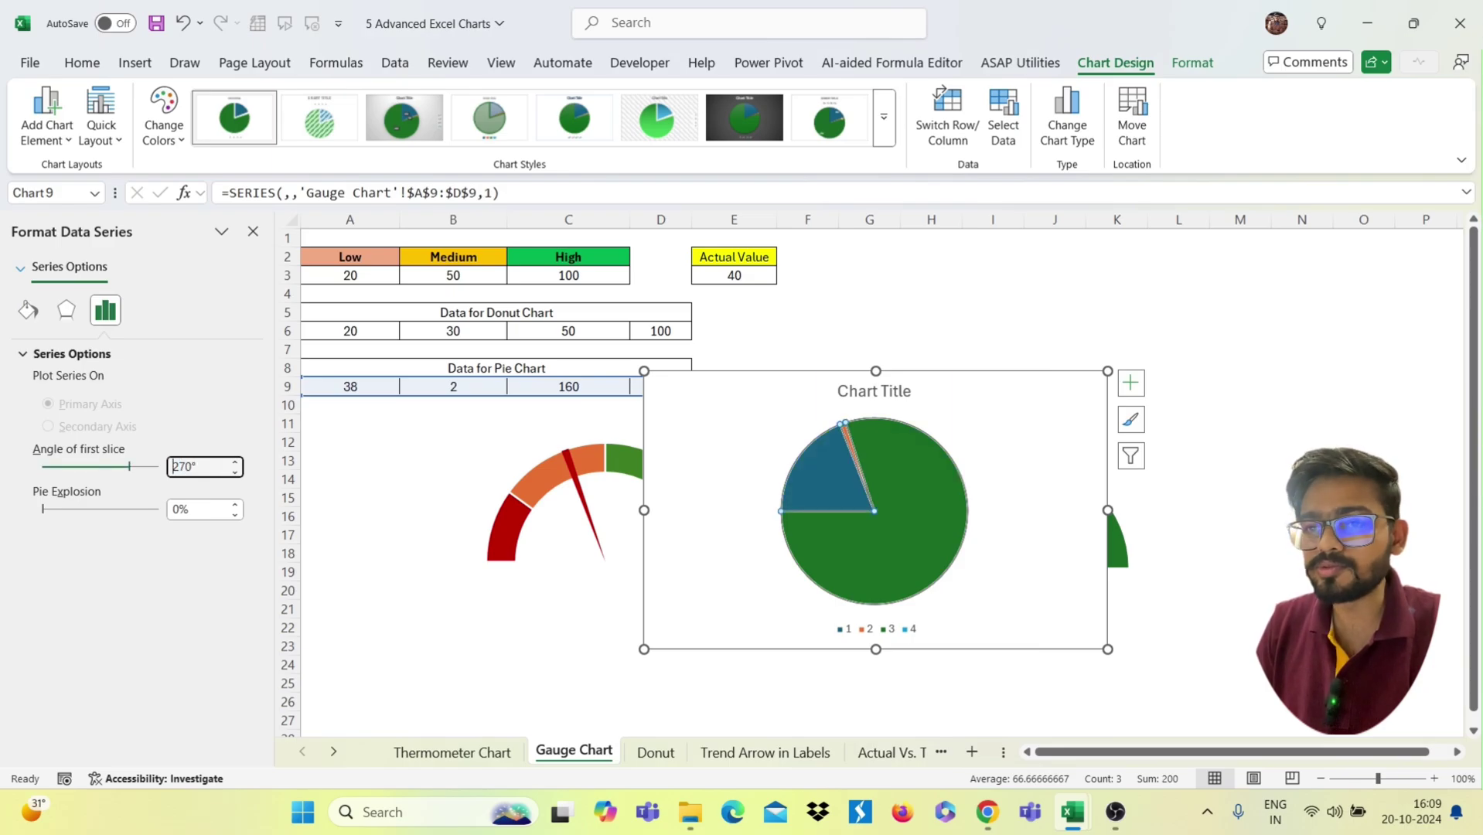
Set the pie's 160 and 38 slices to no fill, leaving only the thin needle slice coloured
click(884, 563)
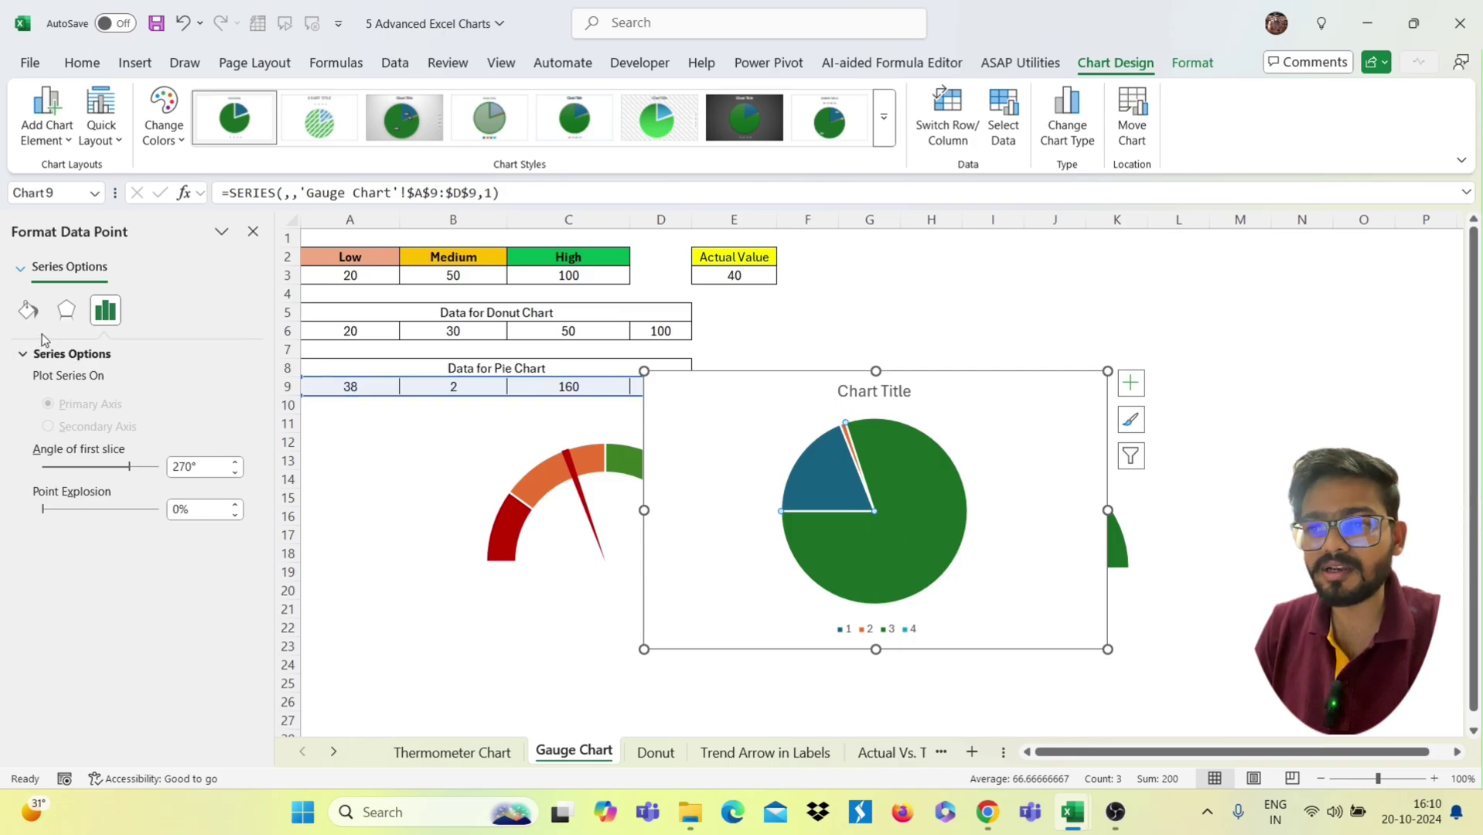
click(28, 310)
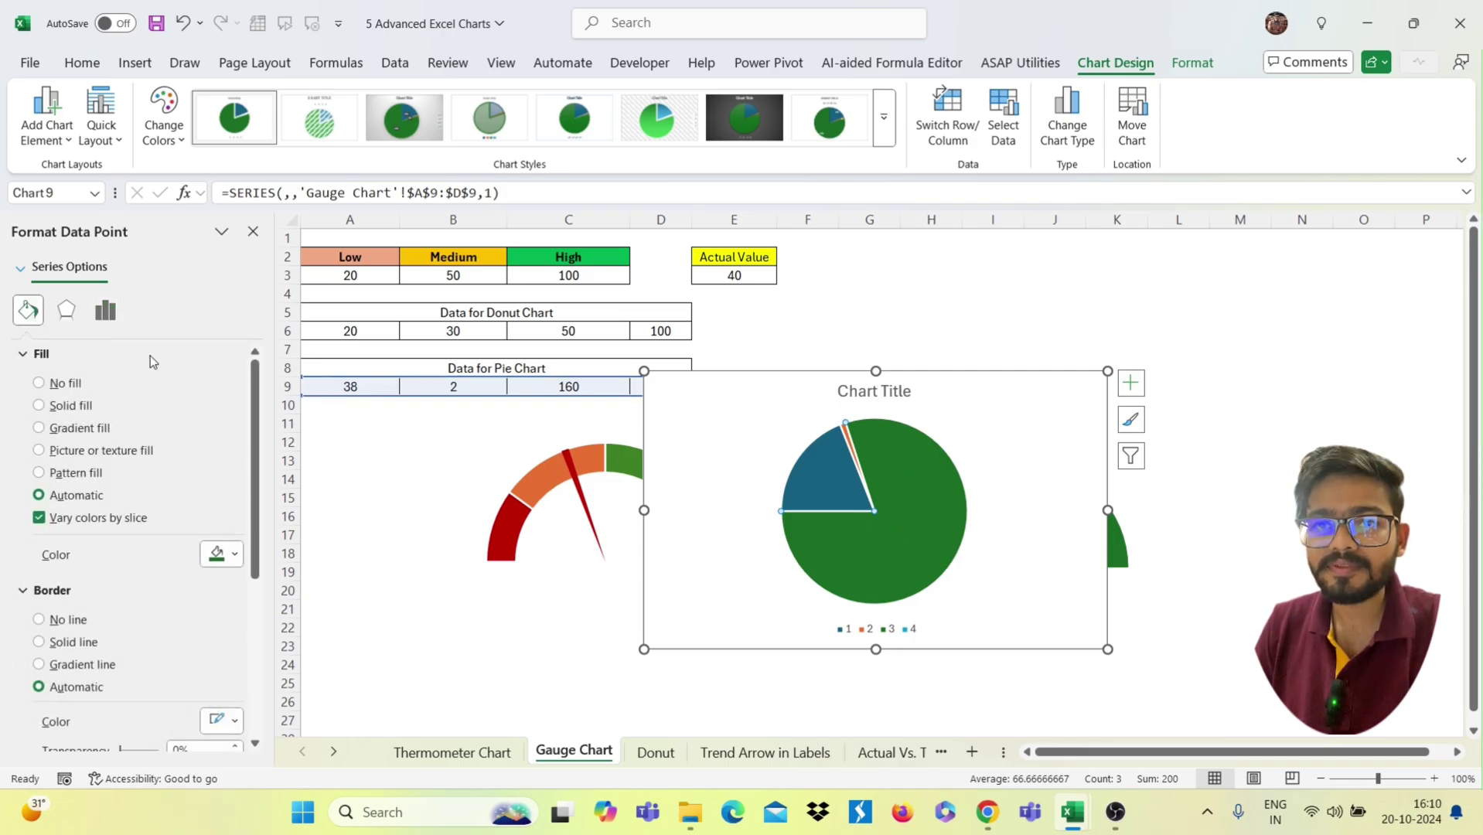
click(218, 555)
click(218, 555)
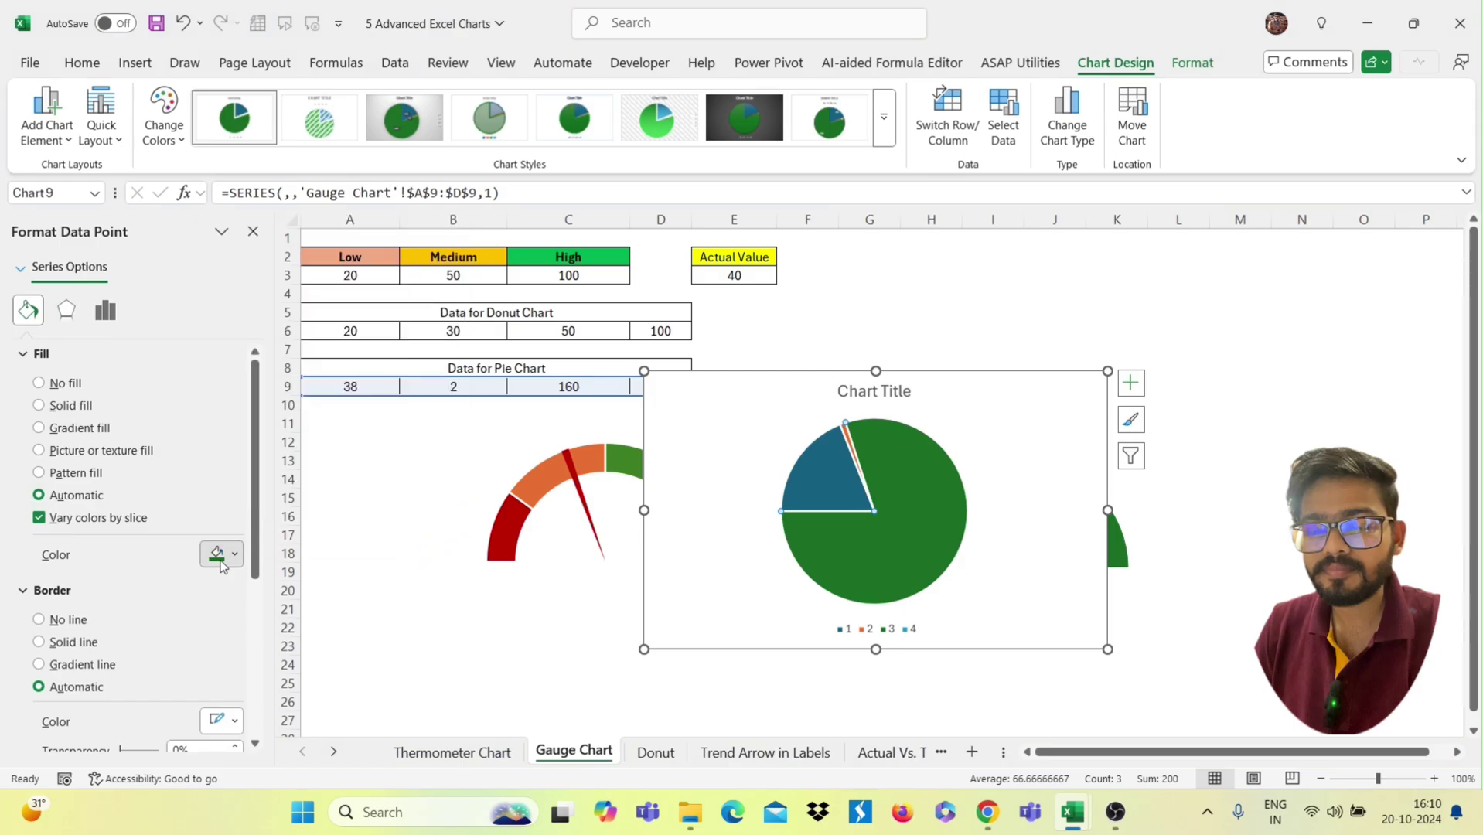
click(62, 383)
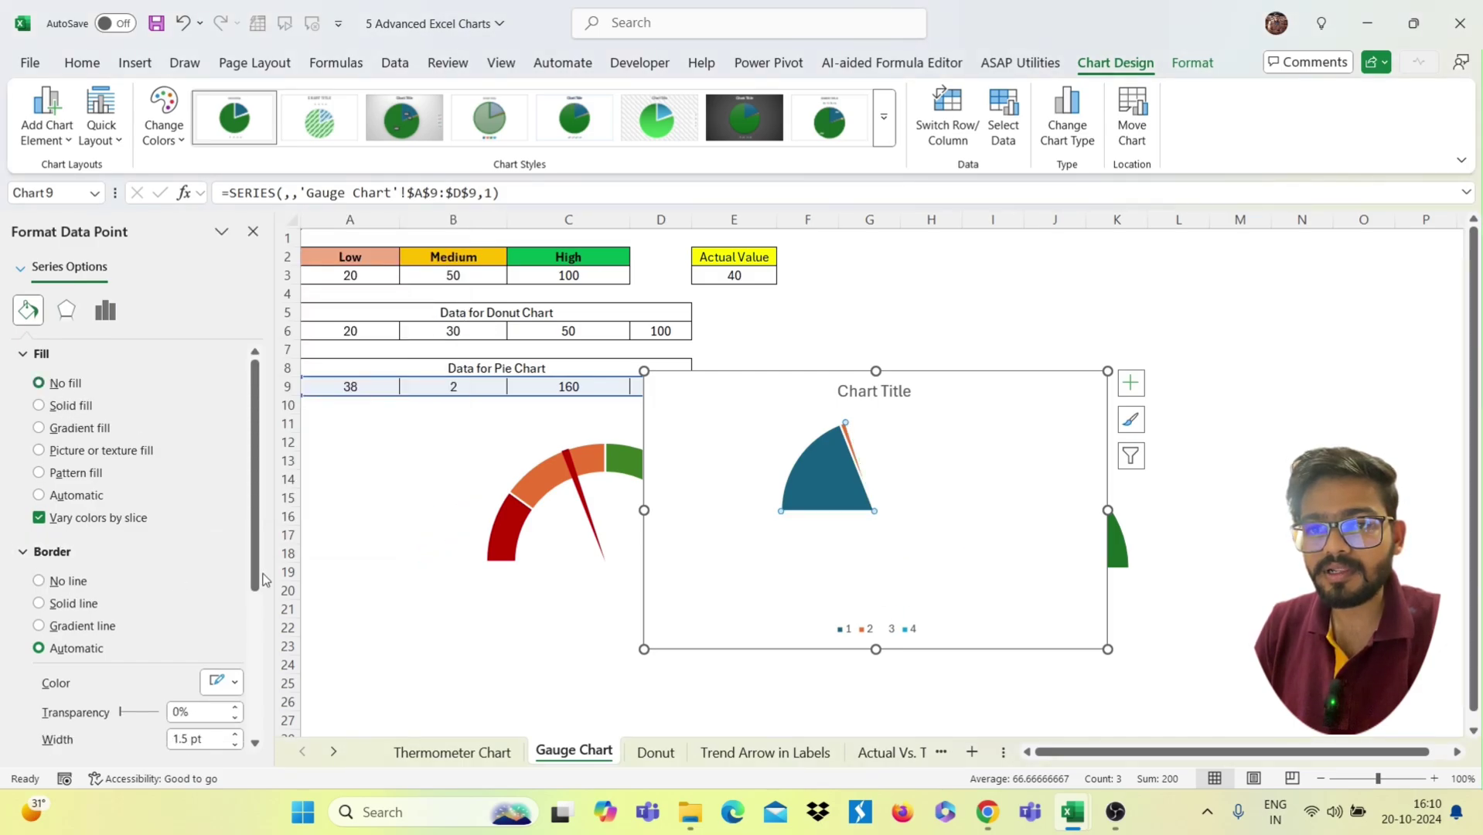
click(85, 501)
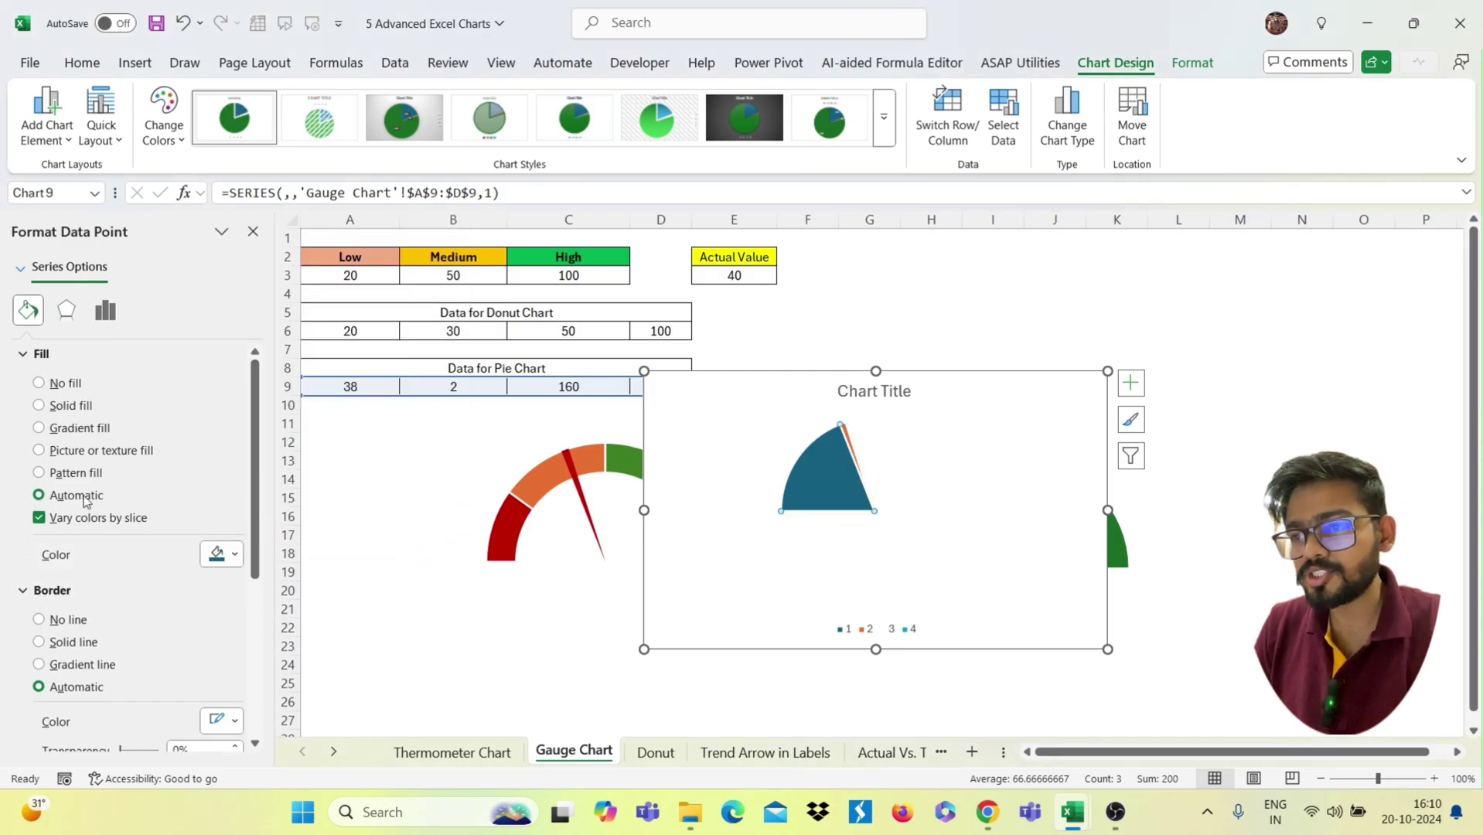
click(65, 384)
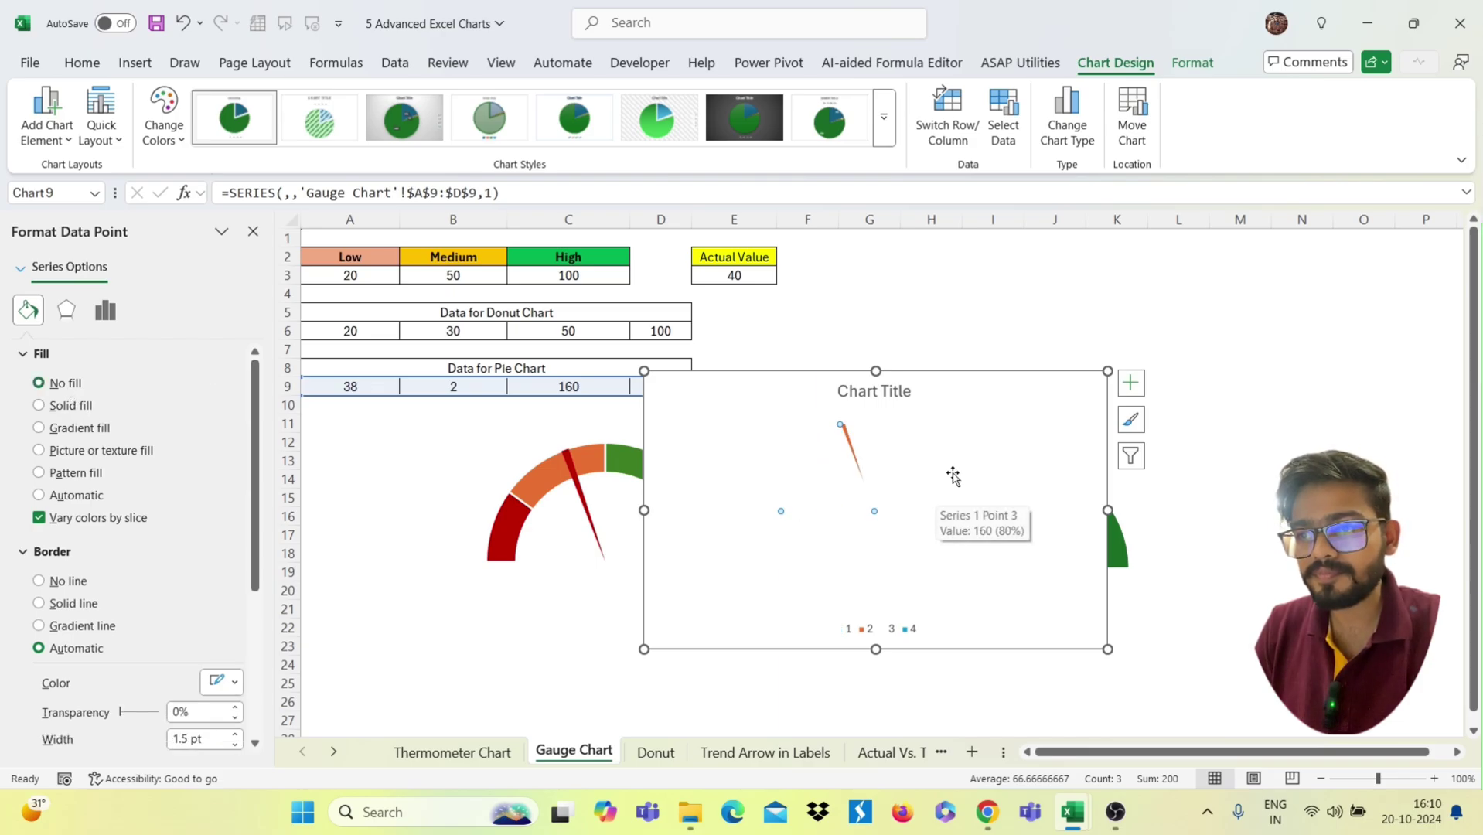
Strip the pie chart down to its needle by removing the chart area's fill and border, the title and the legend
click(662, 389)
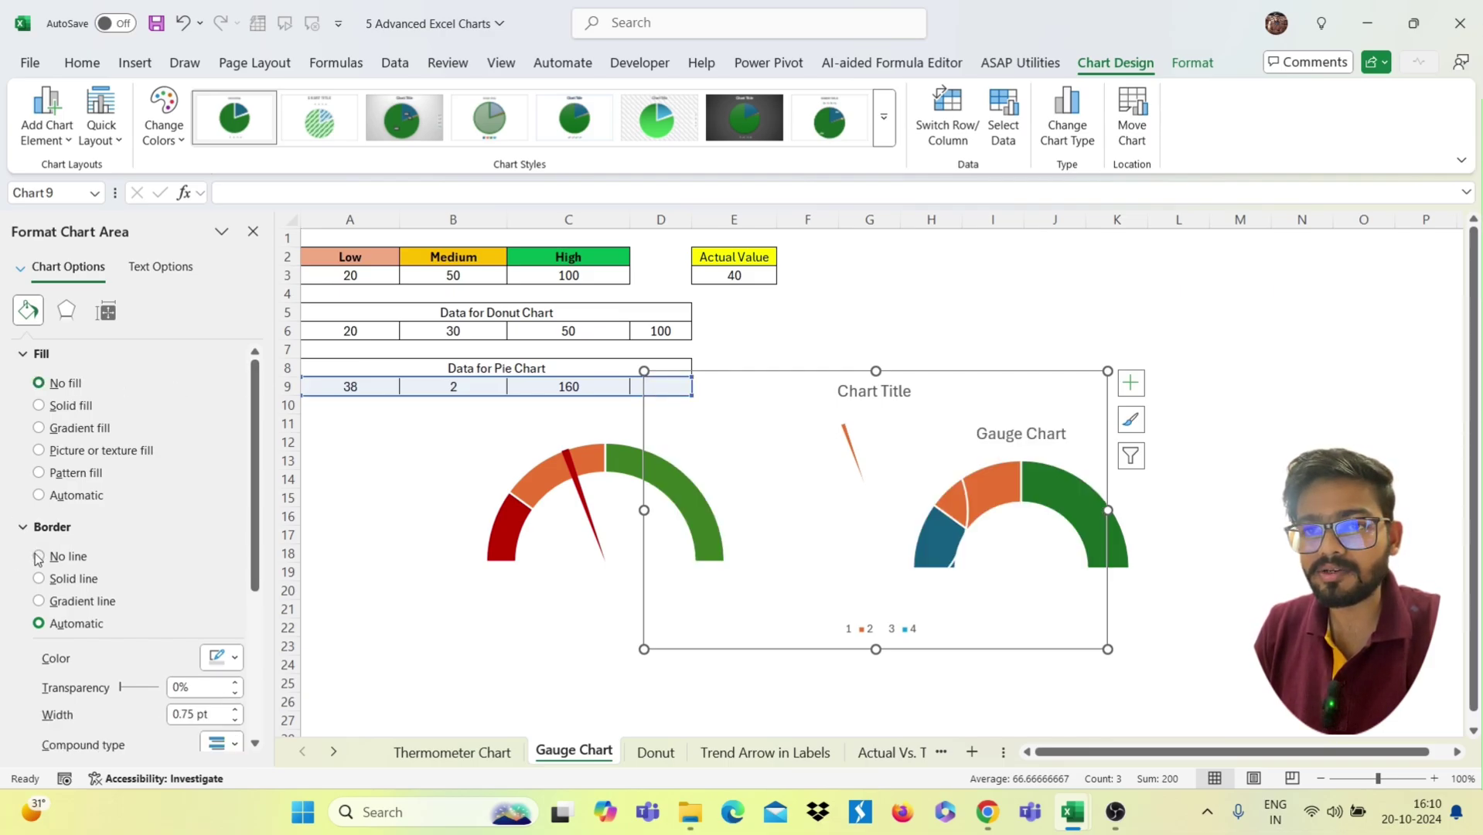
click(55, 561)
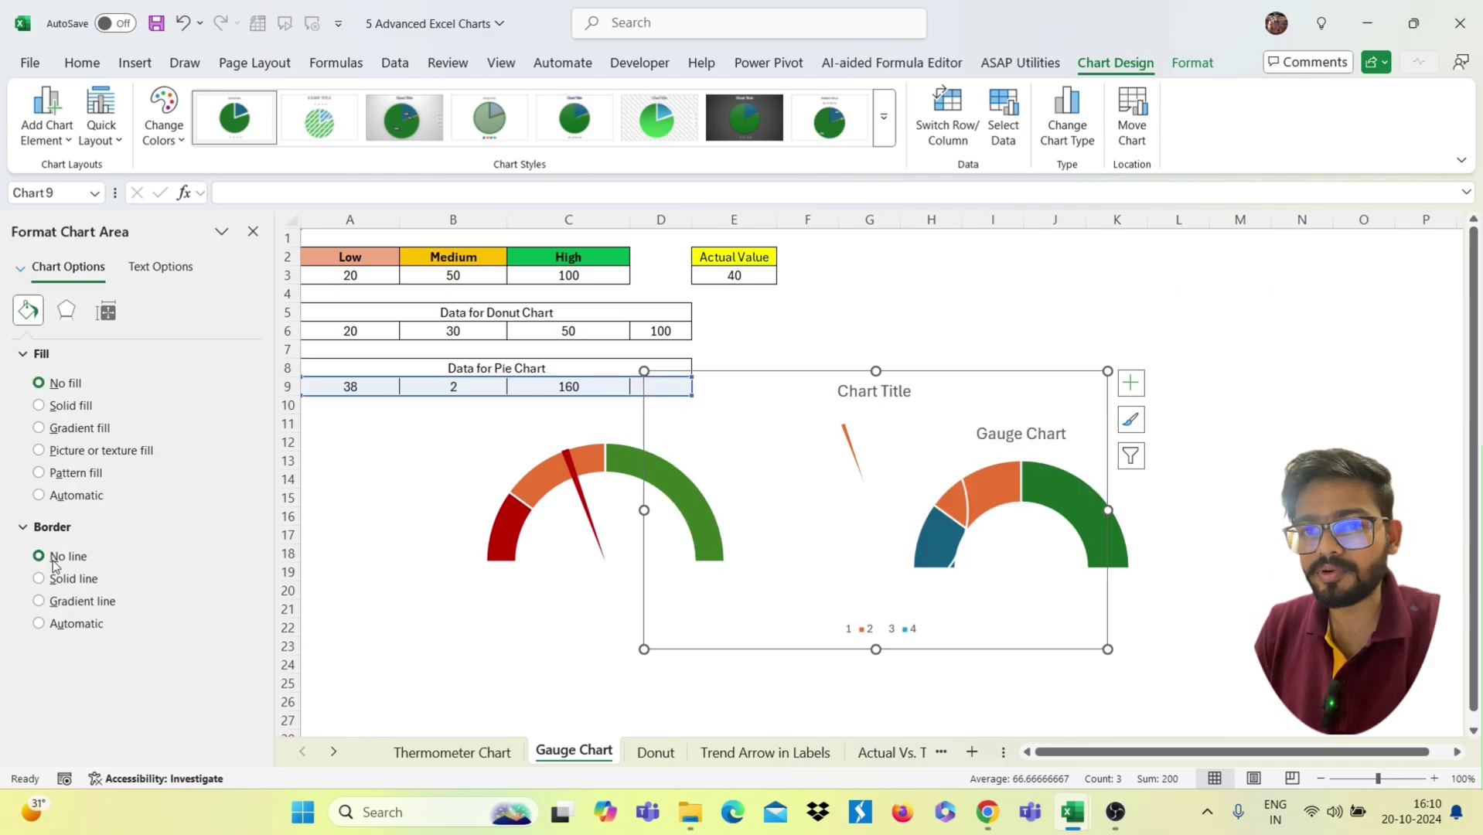
click(889, 391)
key(Delete)
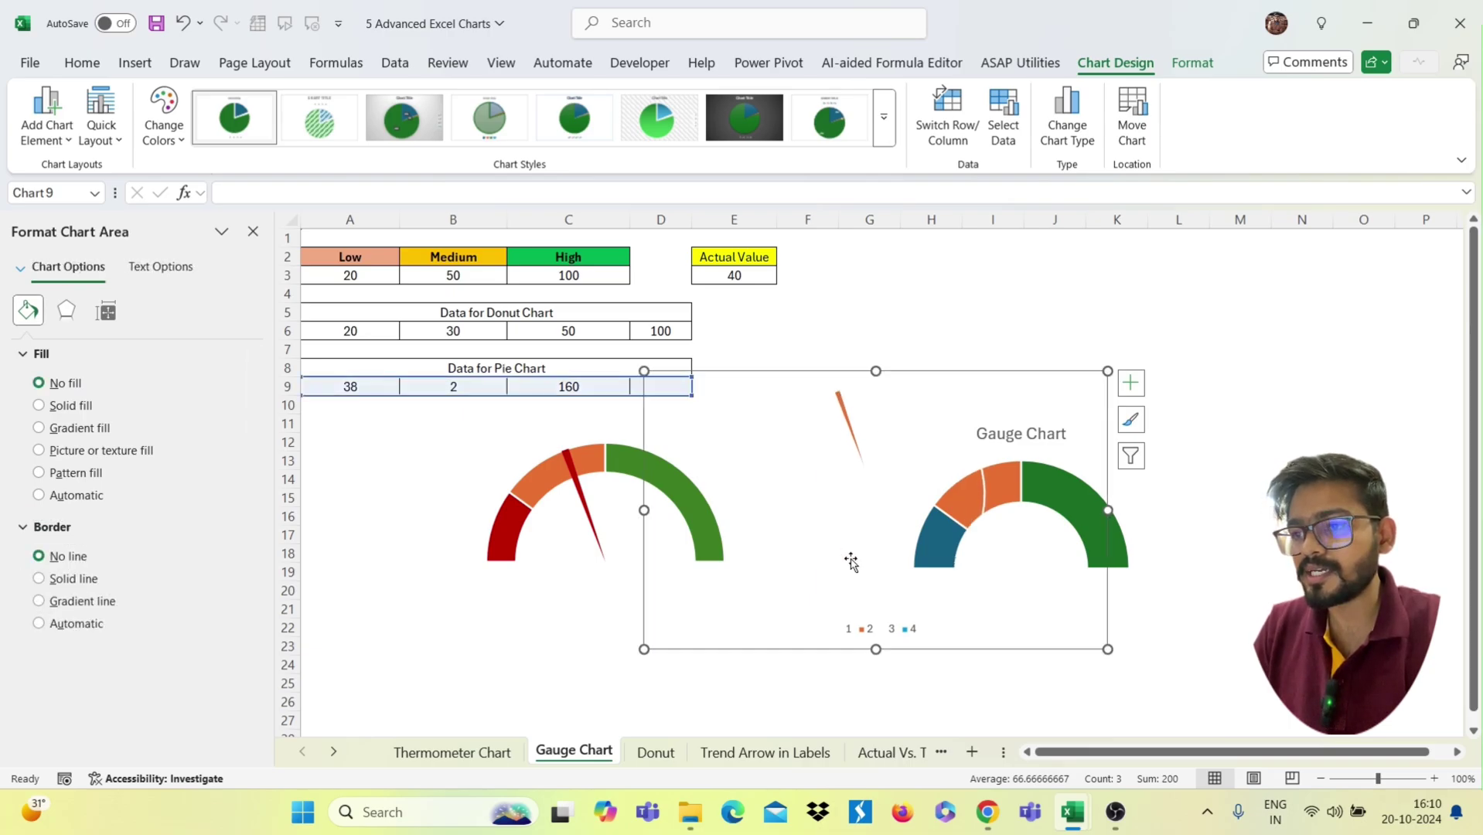
click(918, 622)
key(Delete)
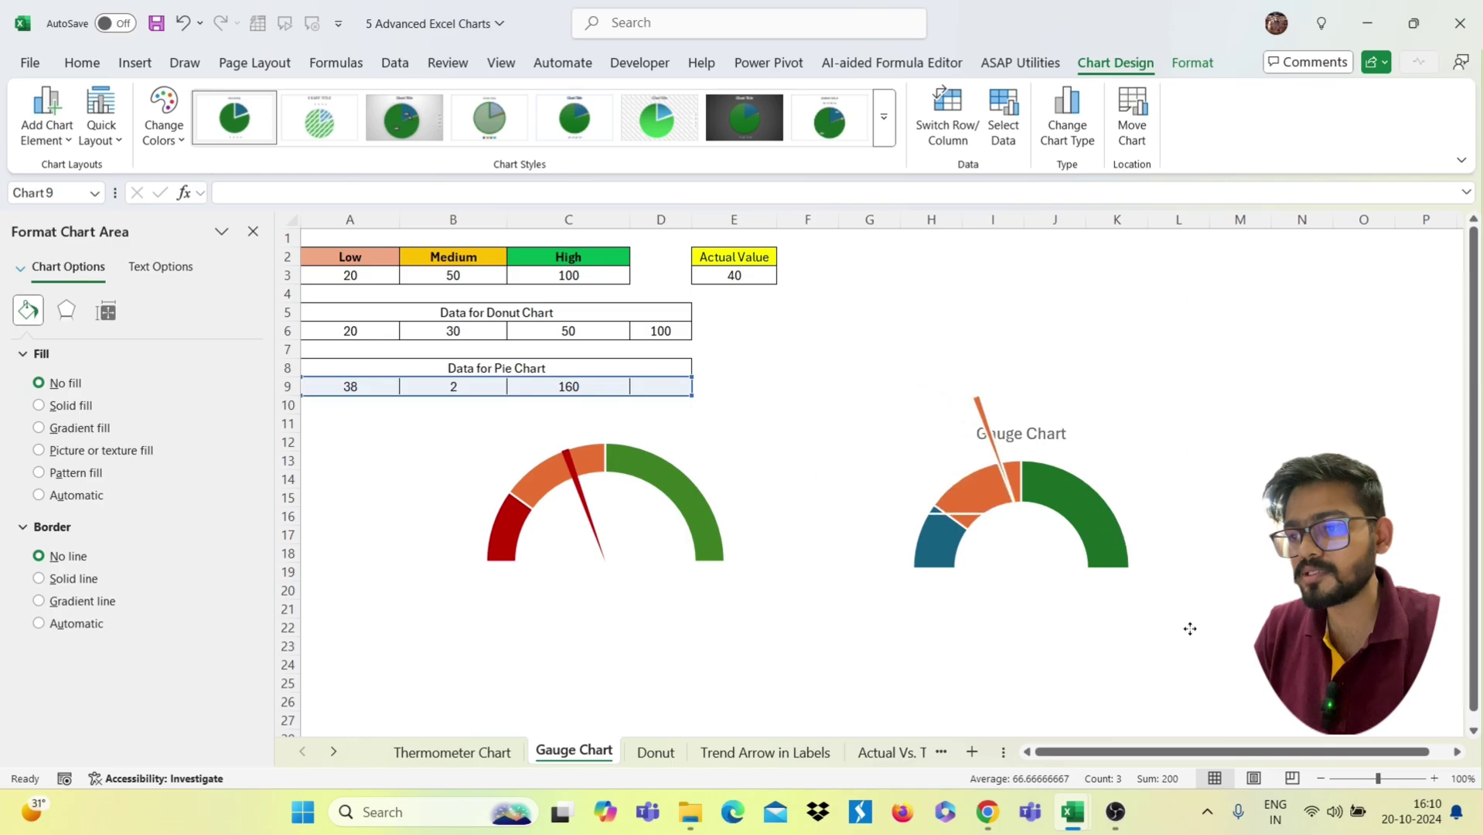
Overlay the pie chart on the half doughnut and fill only its needle slice with solid red
click(1202, 698)
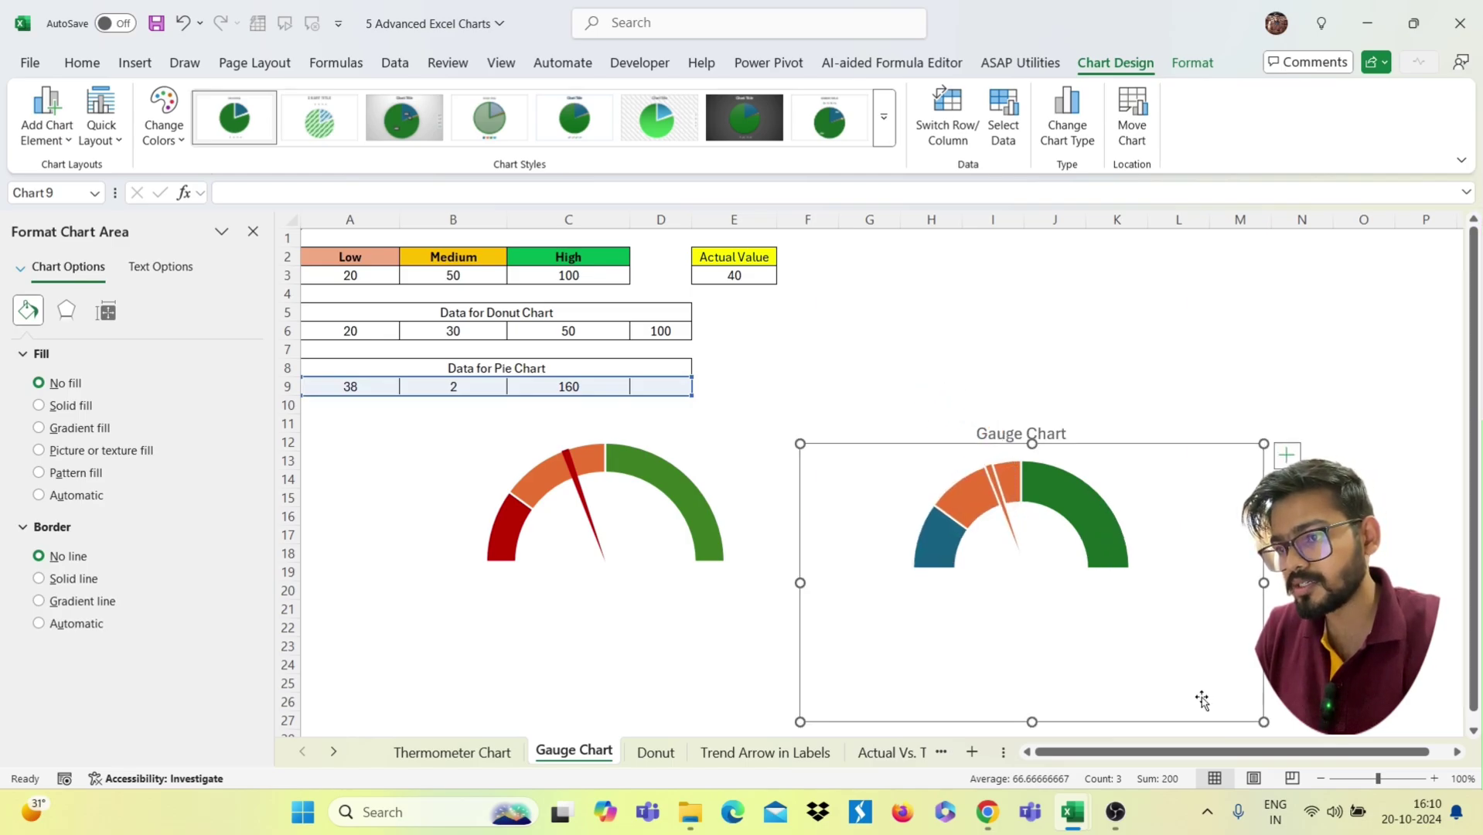
click(993, 476)
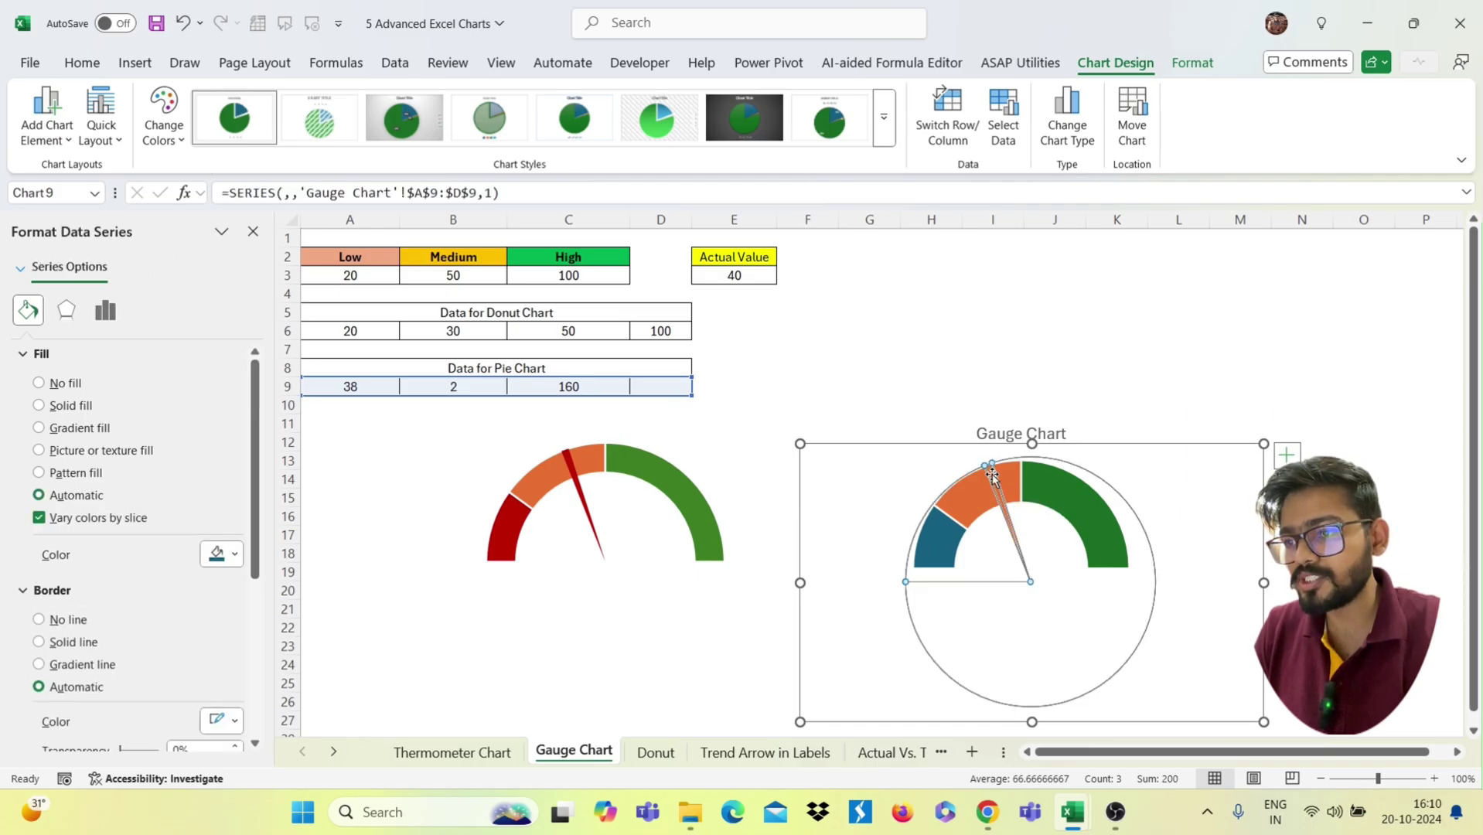
click(213, 562)
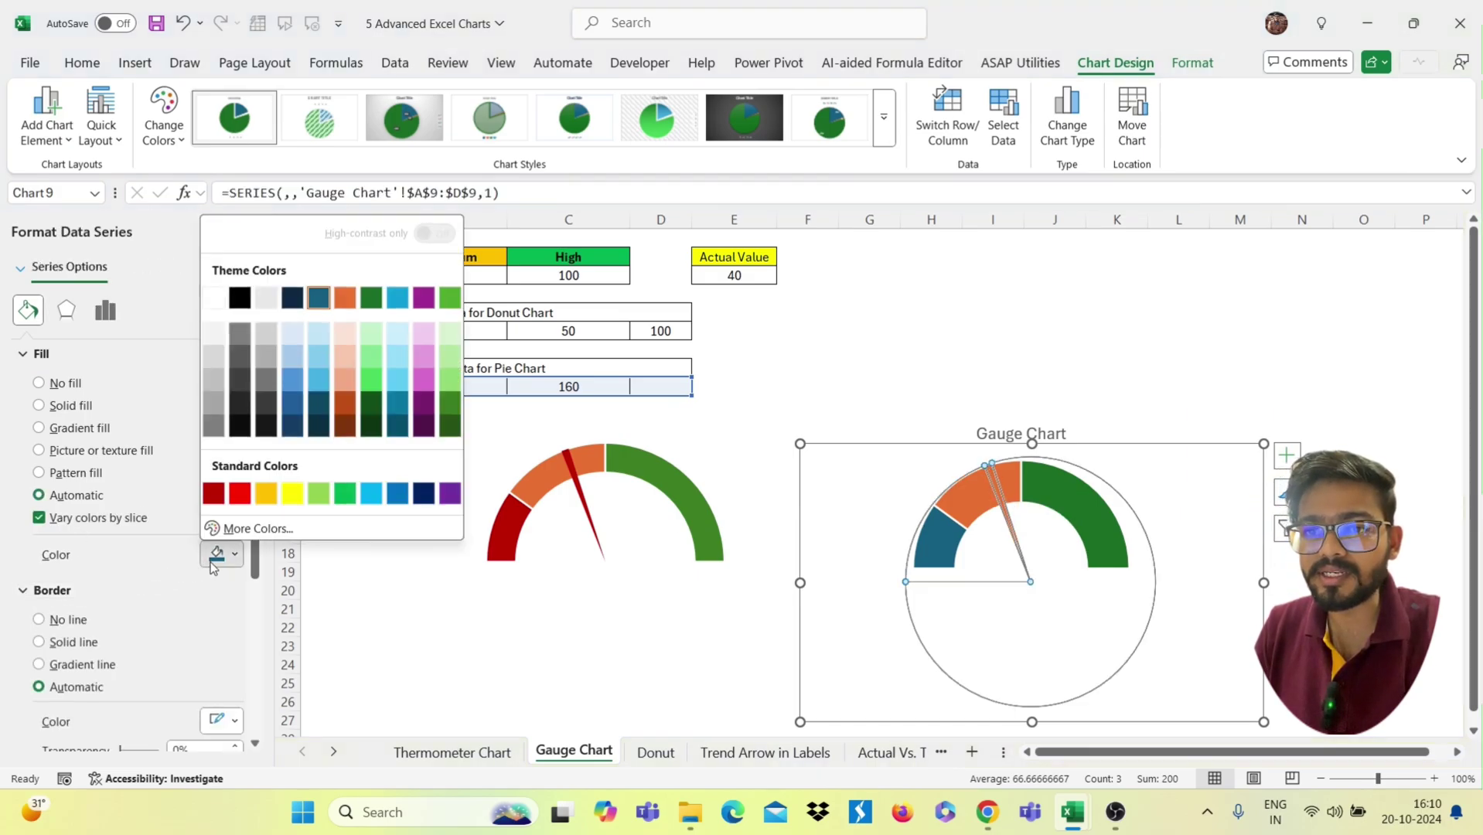
click(997, 475)
click(996, 475)
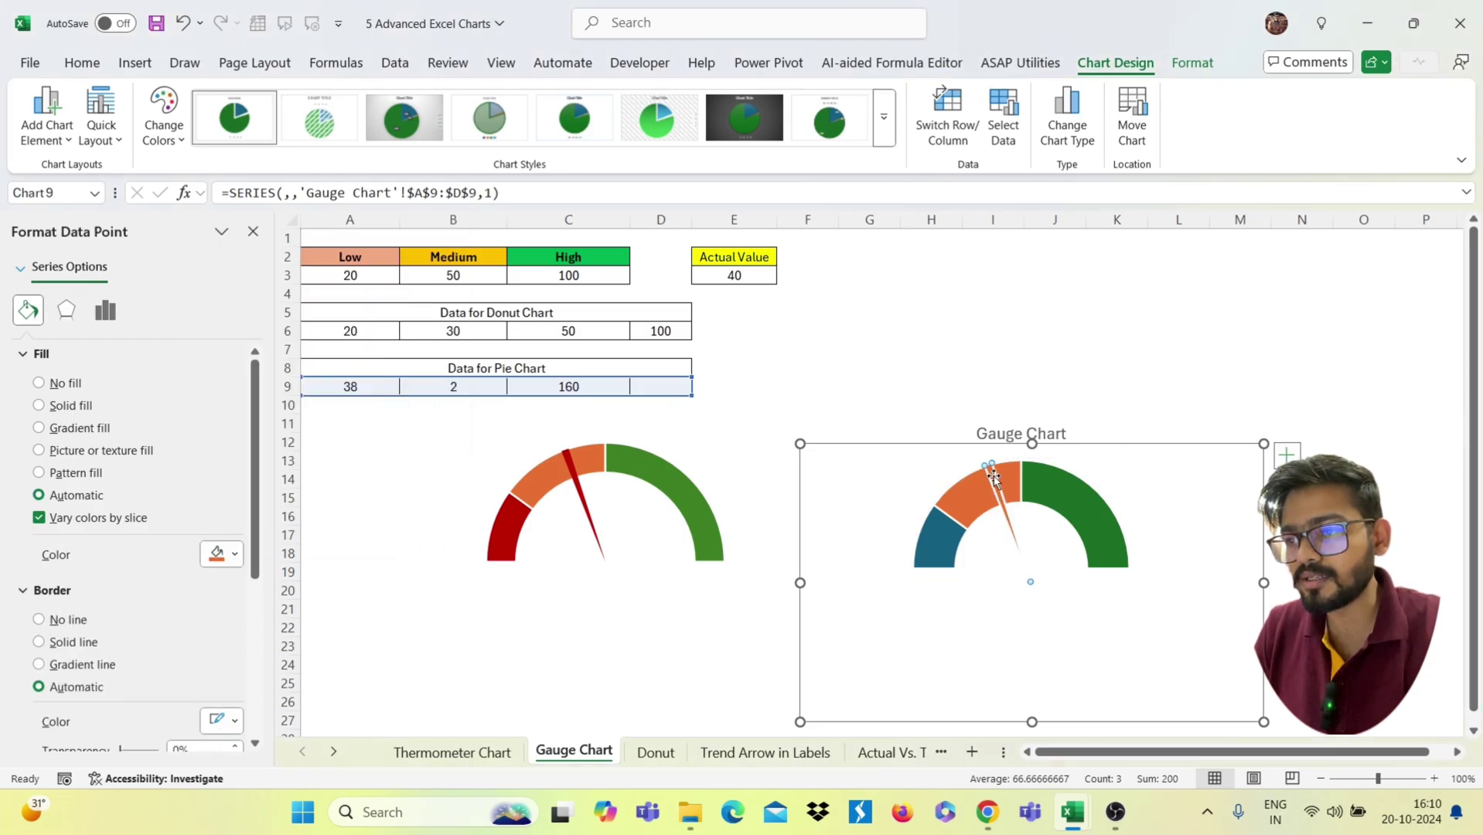
click(216, 554)
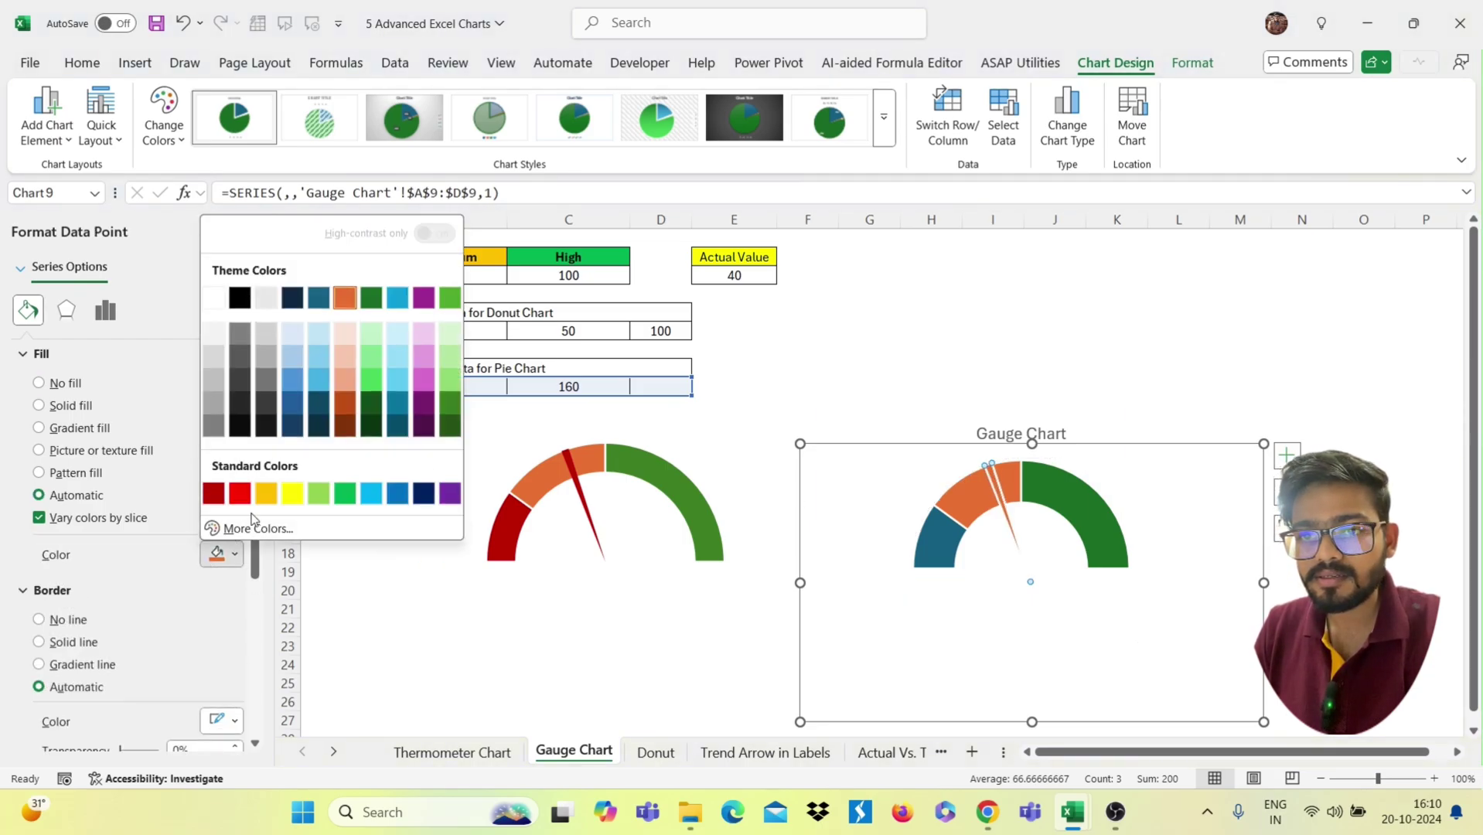
click(242, 508)
click(1044, 661)
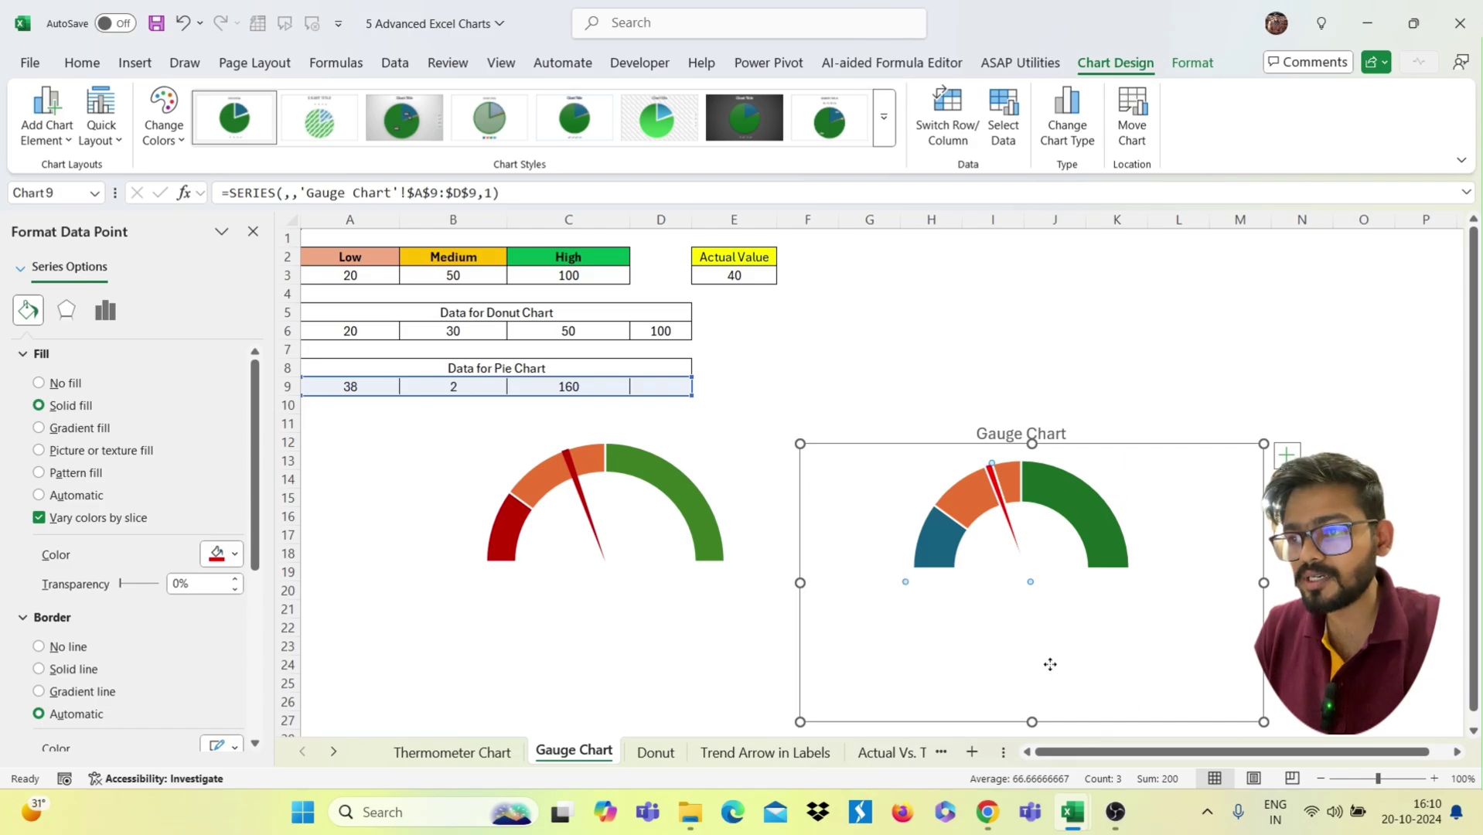
Close the formatting pane and test the gauge needle with an Actual Value of 50, followed by 60
click(739, 669)
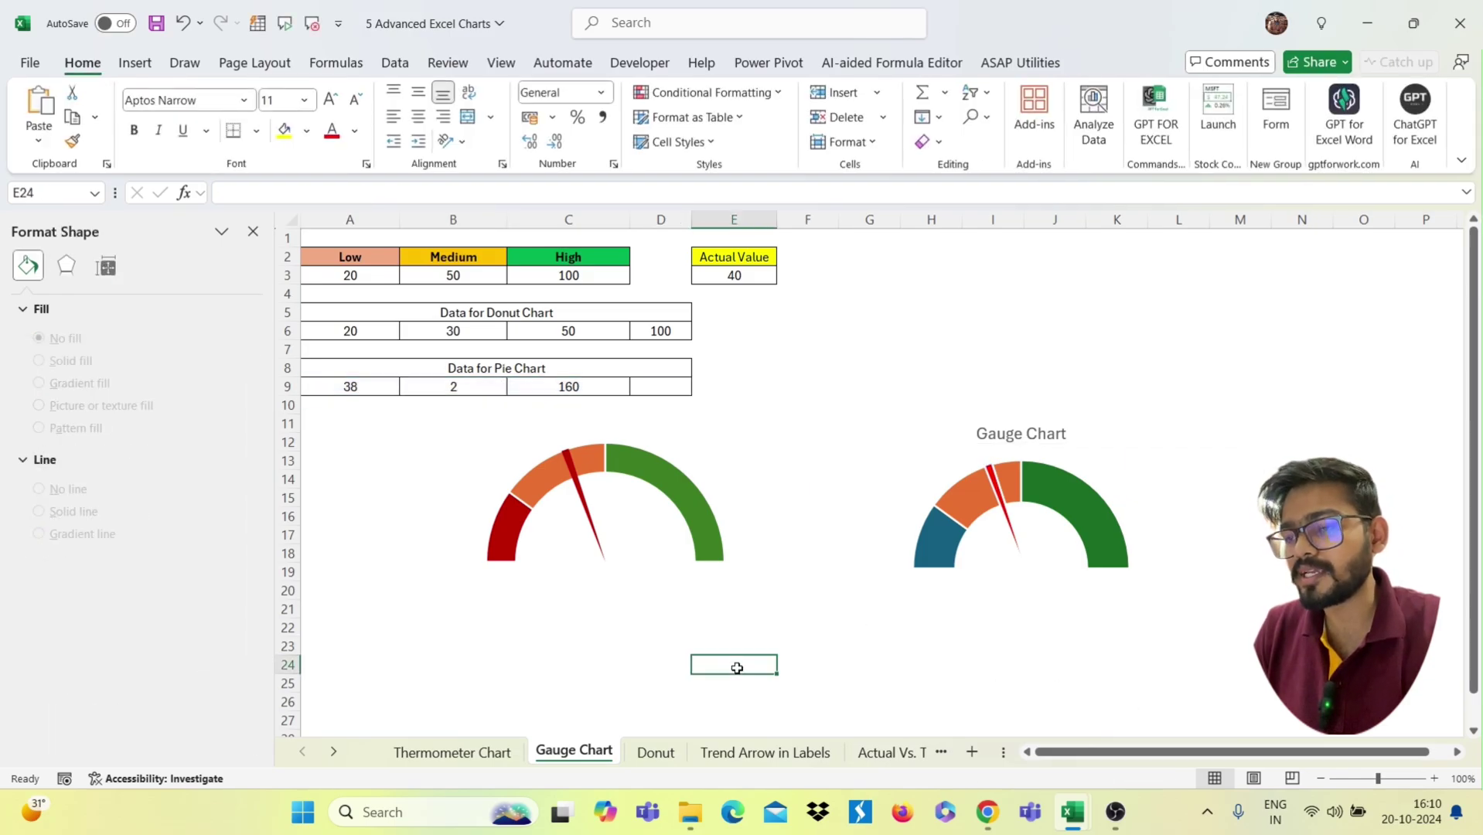
click(249, 231)
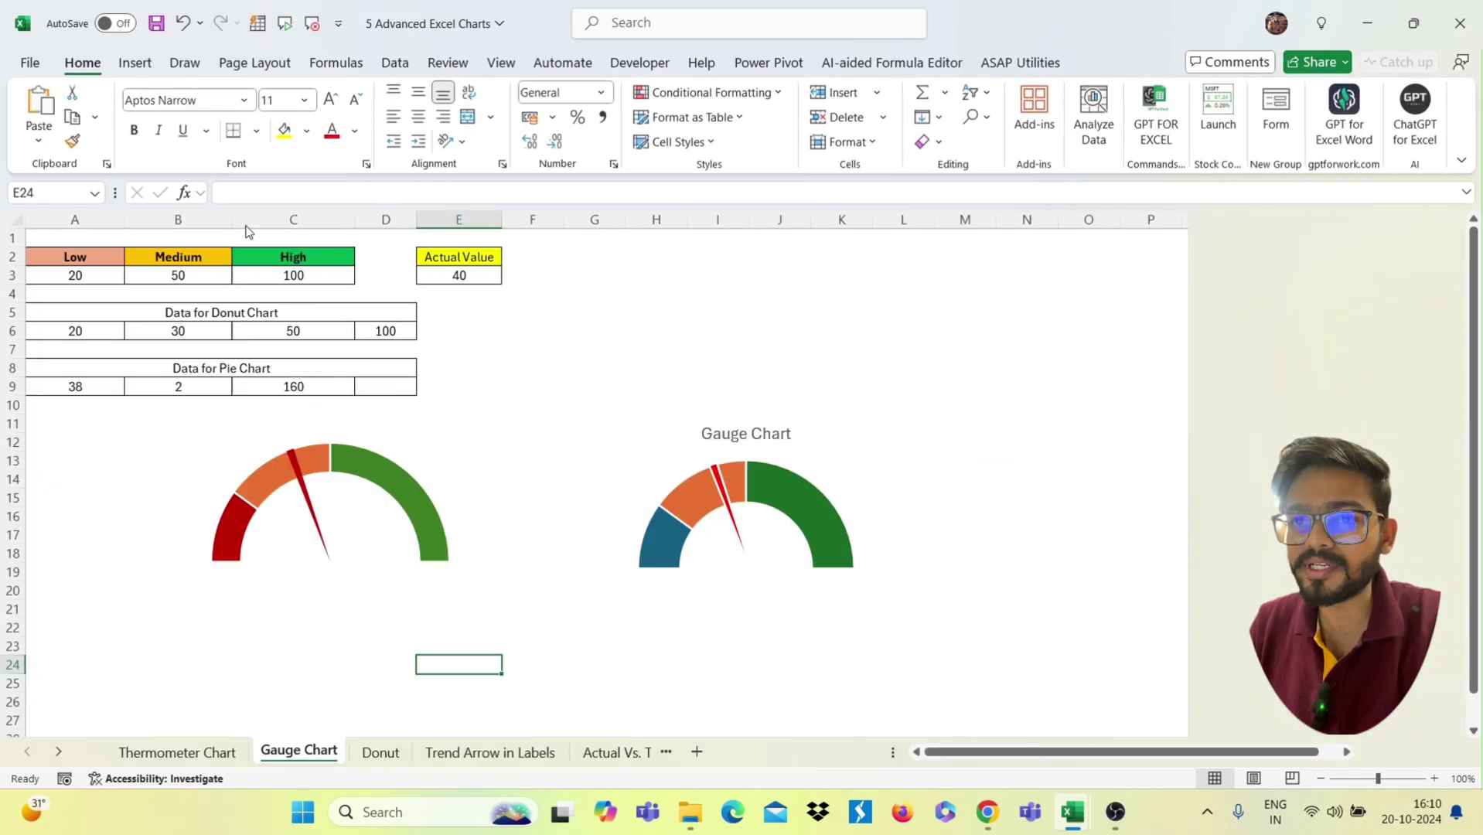
click(459, 275)
text(48)
key(Return)
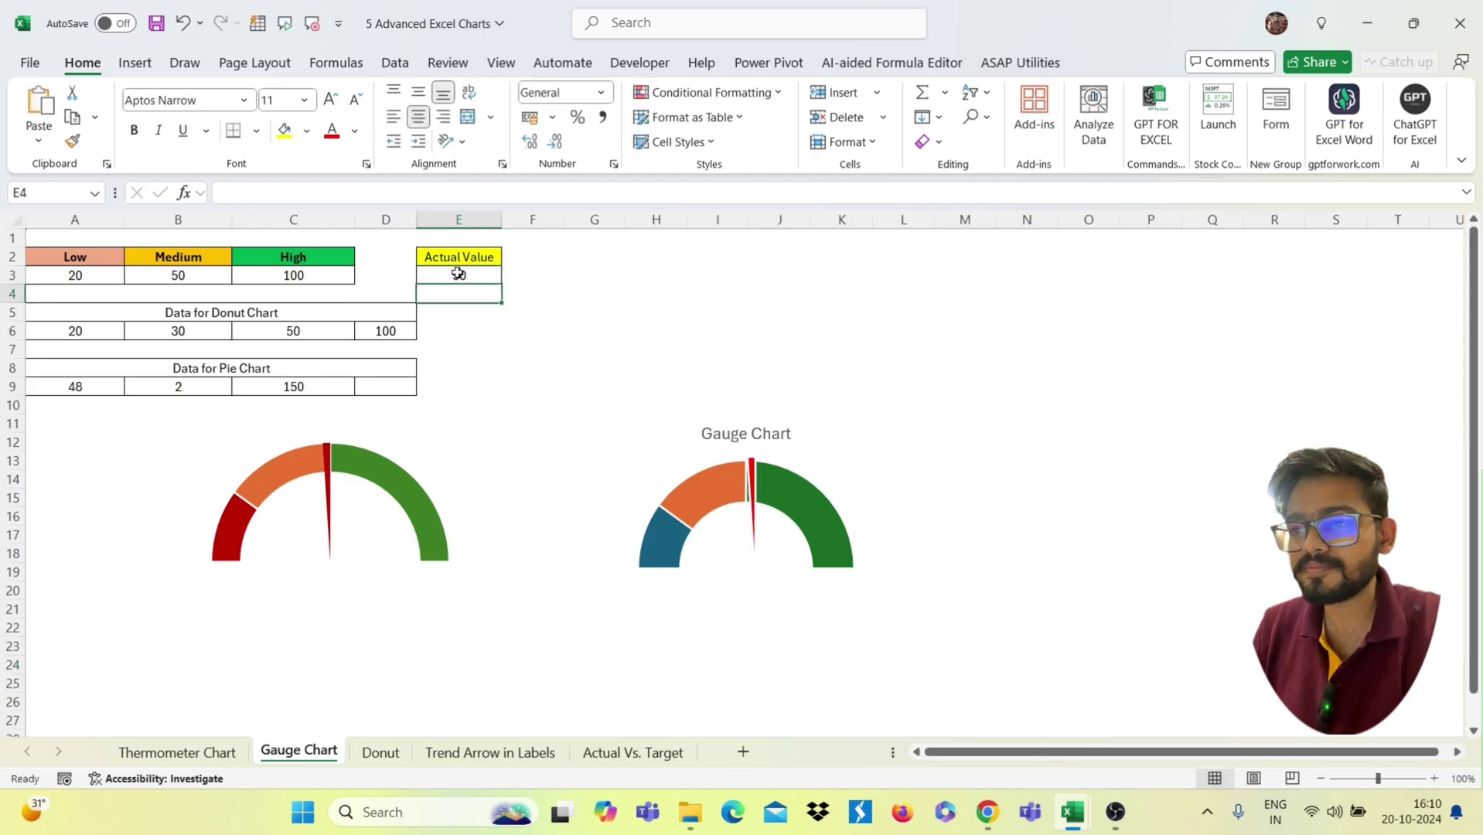
click(459, 274)
text(60)
key(Return)
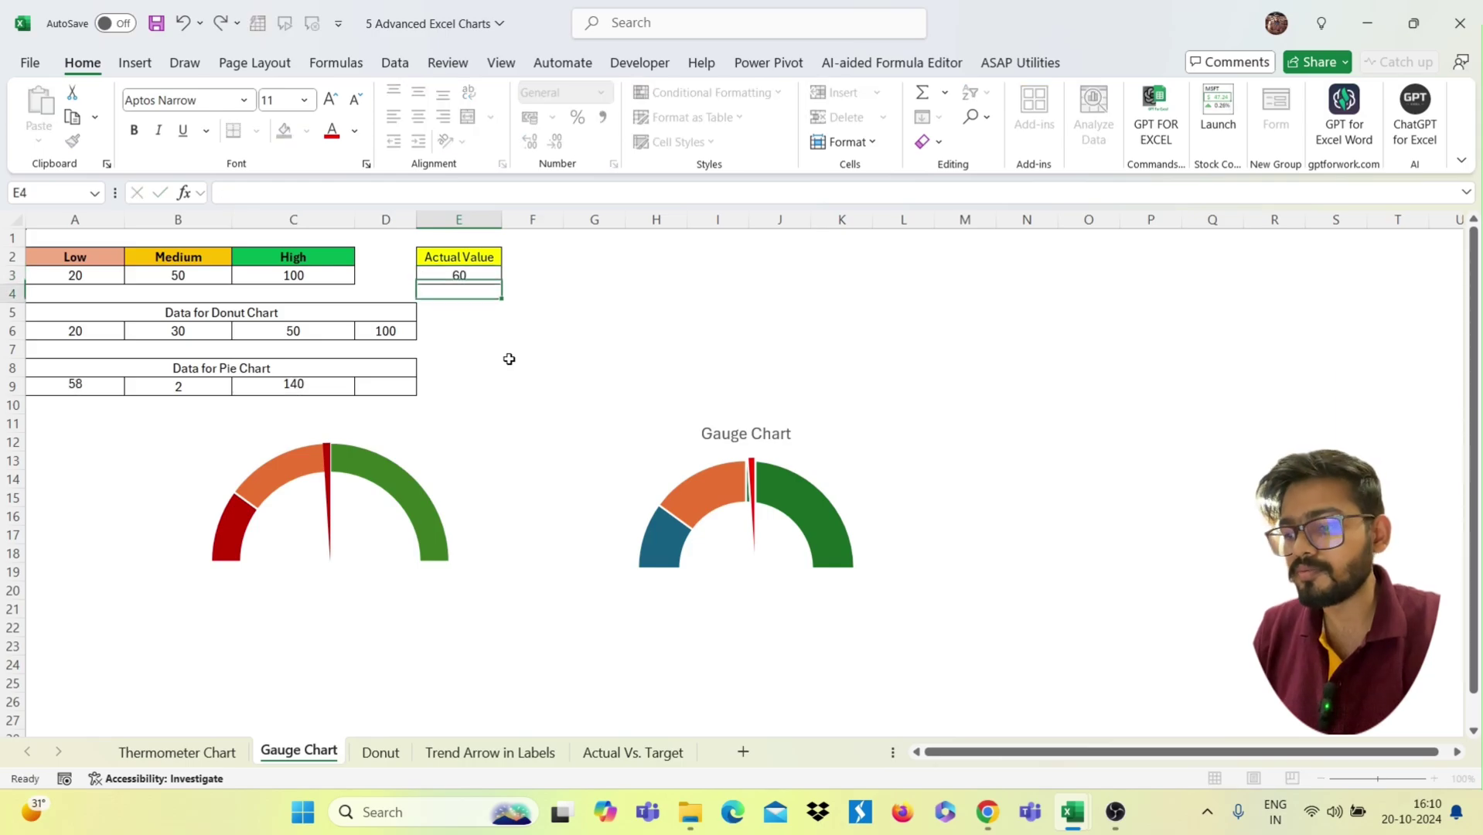
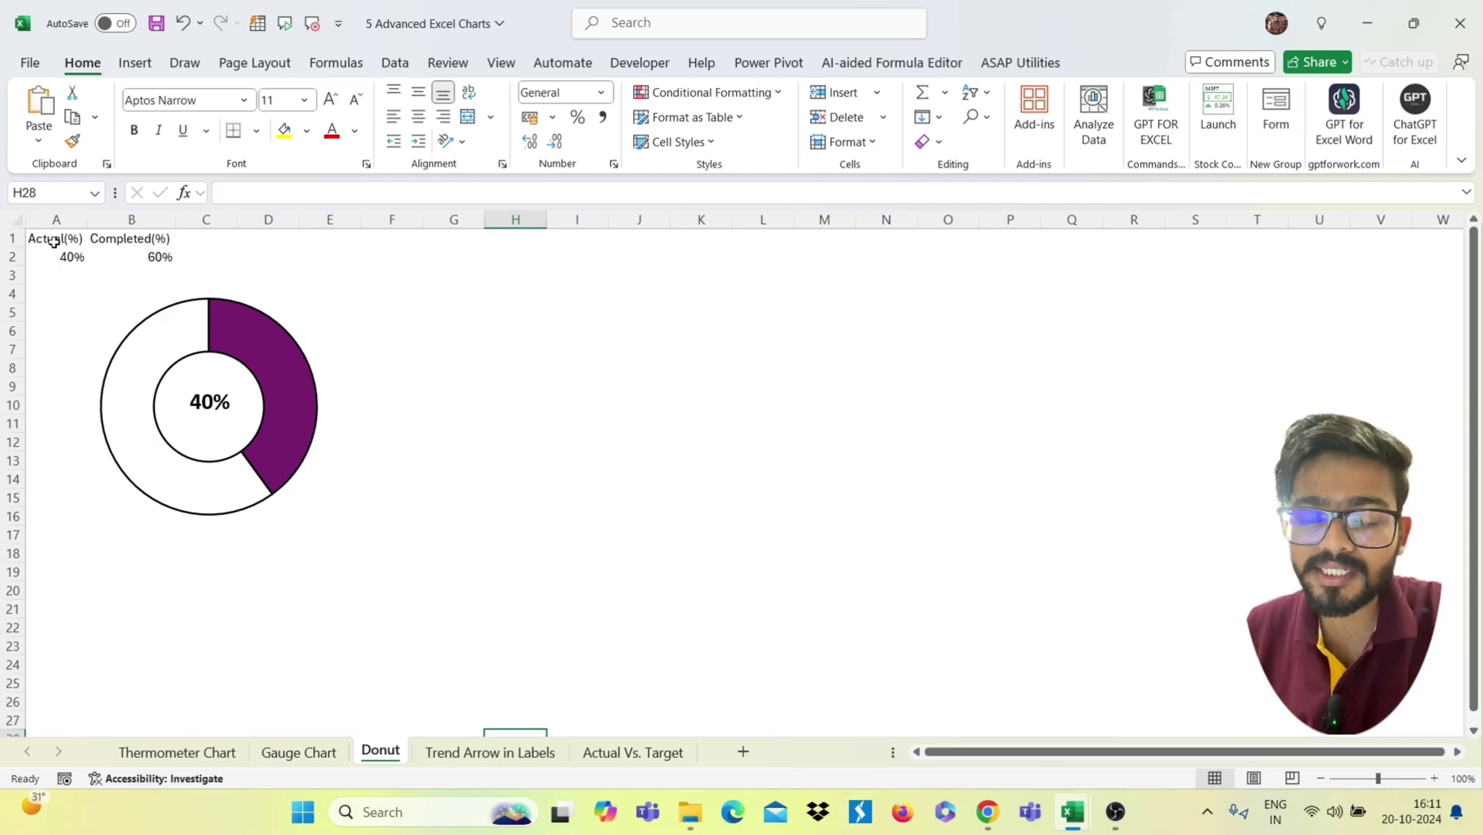
Insert a doughnut chart from the two percentages in A2:B2 of the Donut sheet
drag(43, 240, 128, 254)
click(136, 65)
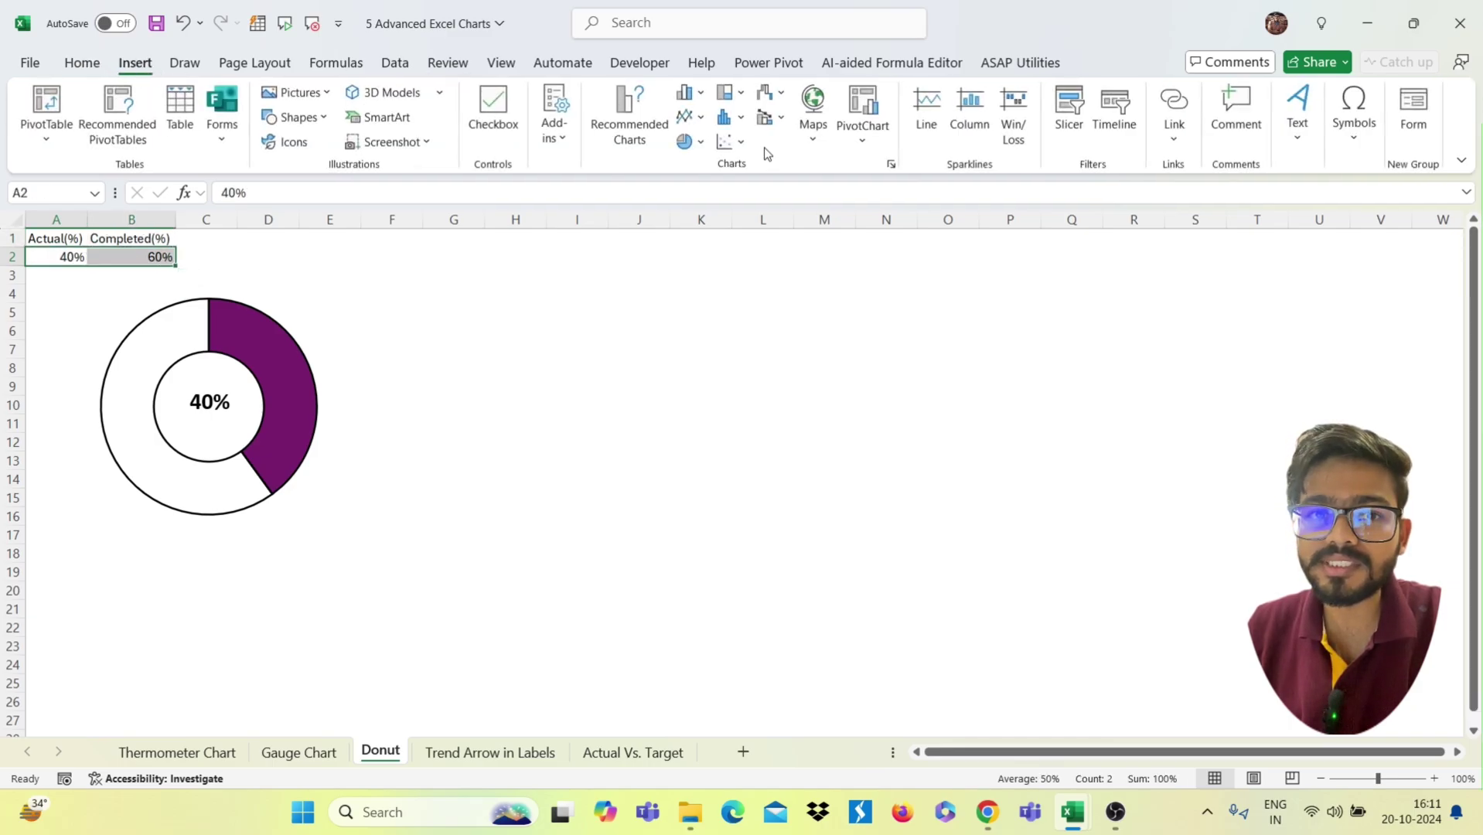
click(691, 142)
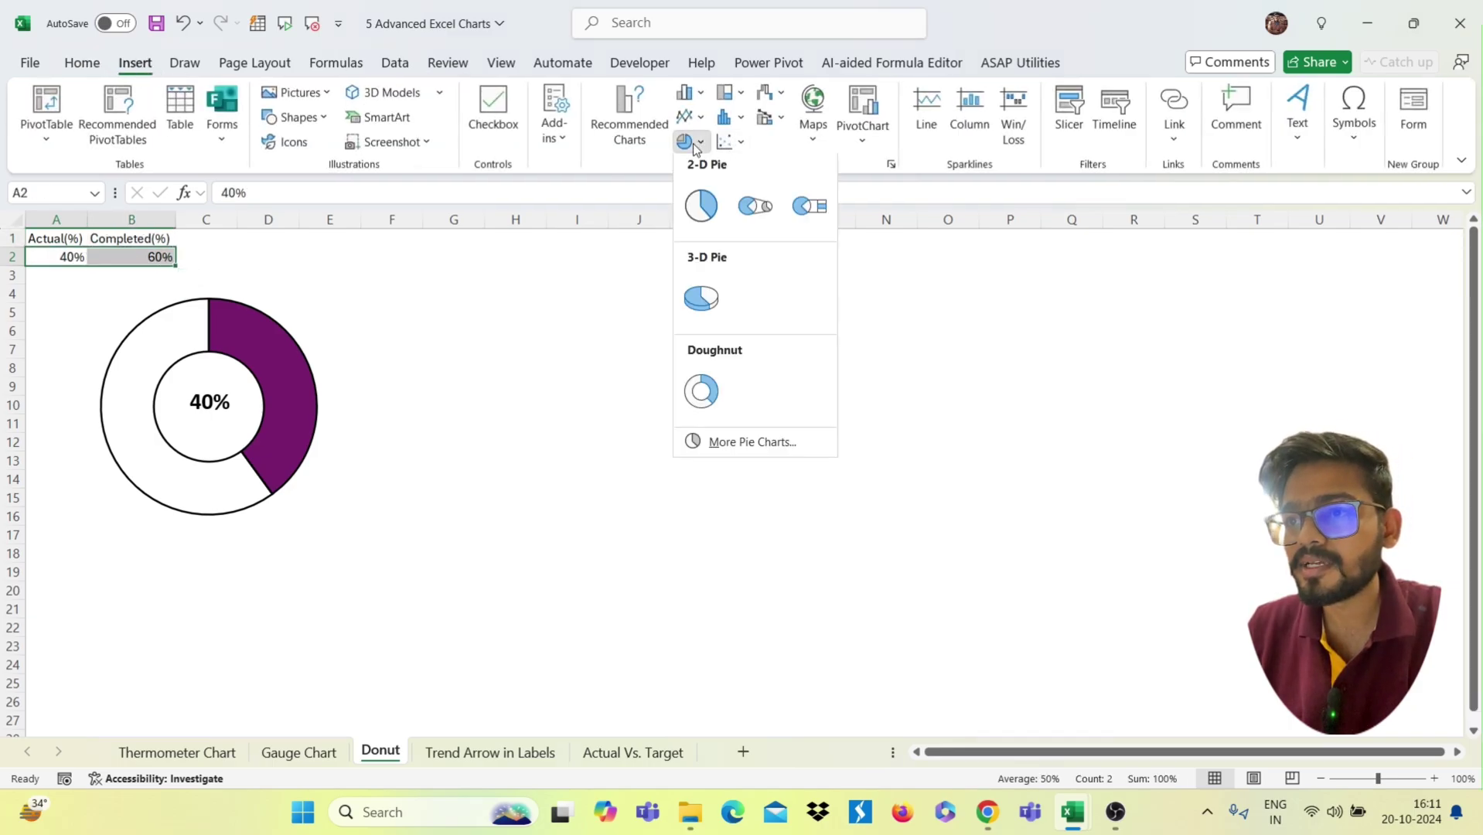
click(703, 375)
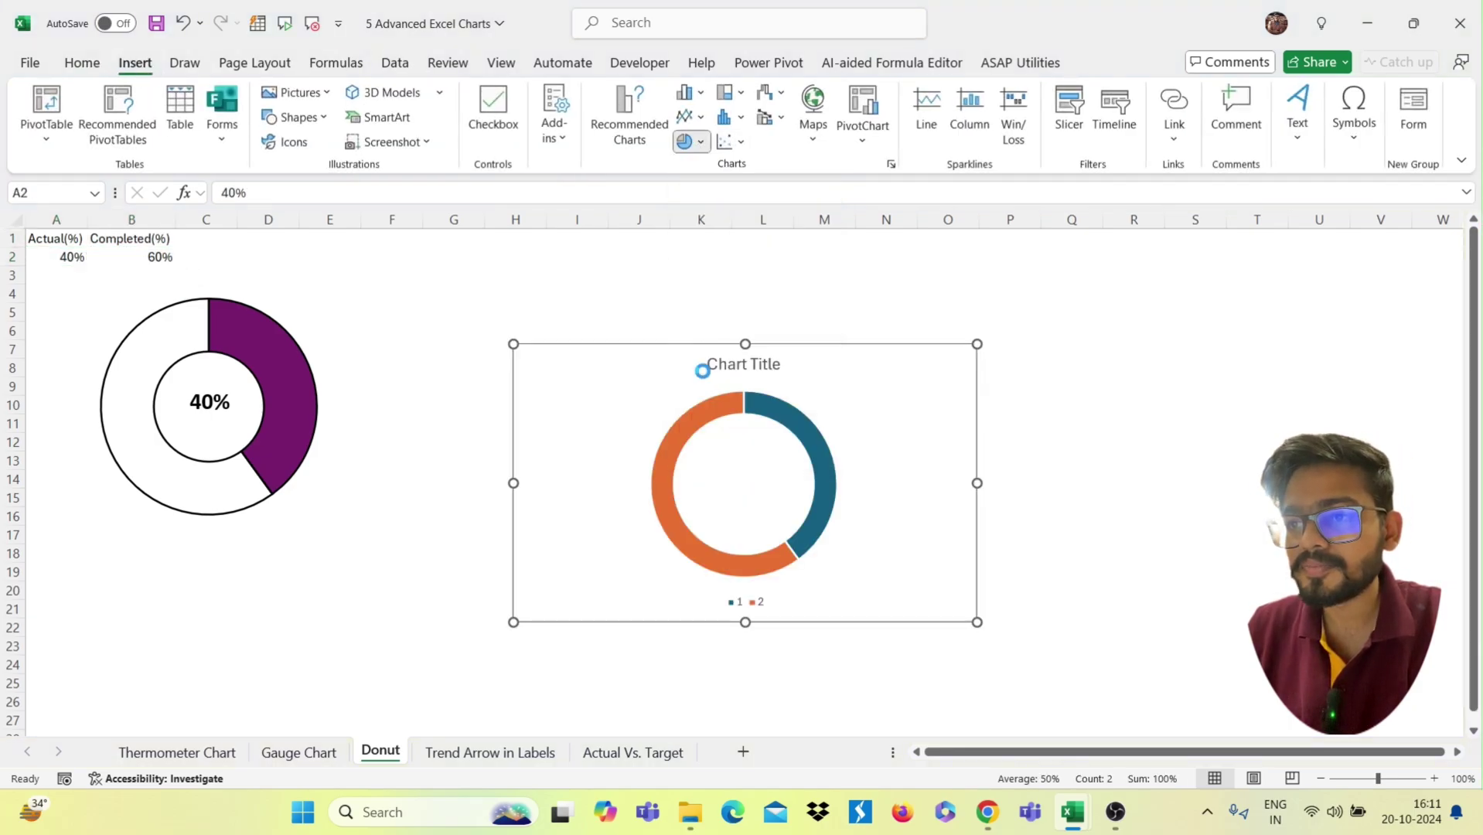
Set the new chart's doughnut hole size to 62% and move the chart closer to the finished example
right_click(664, 486)
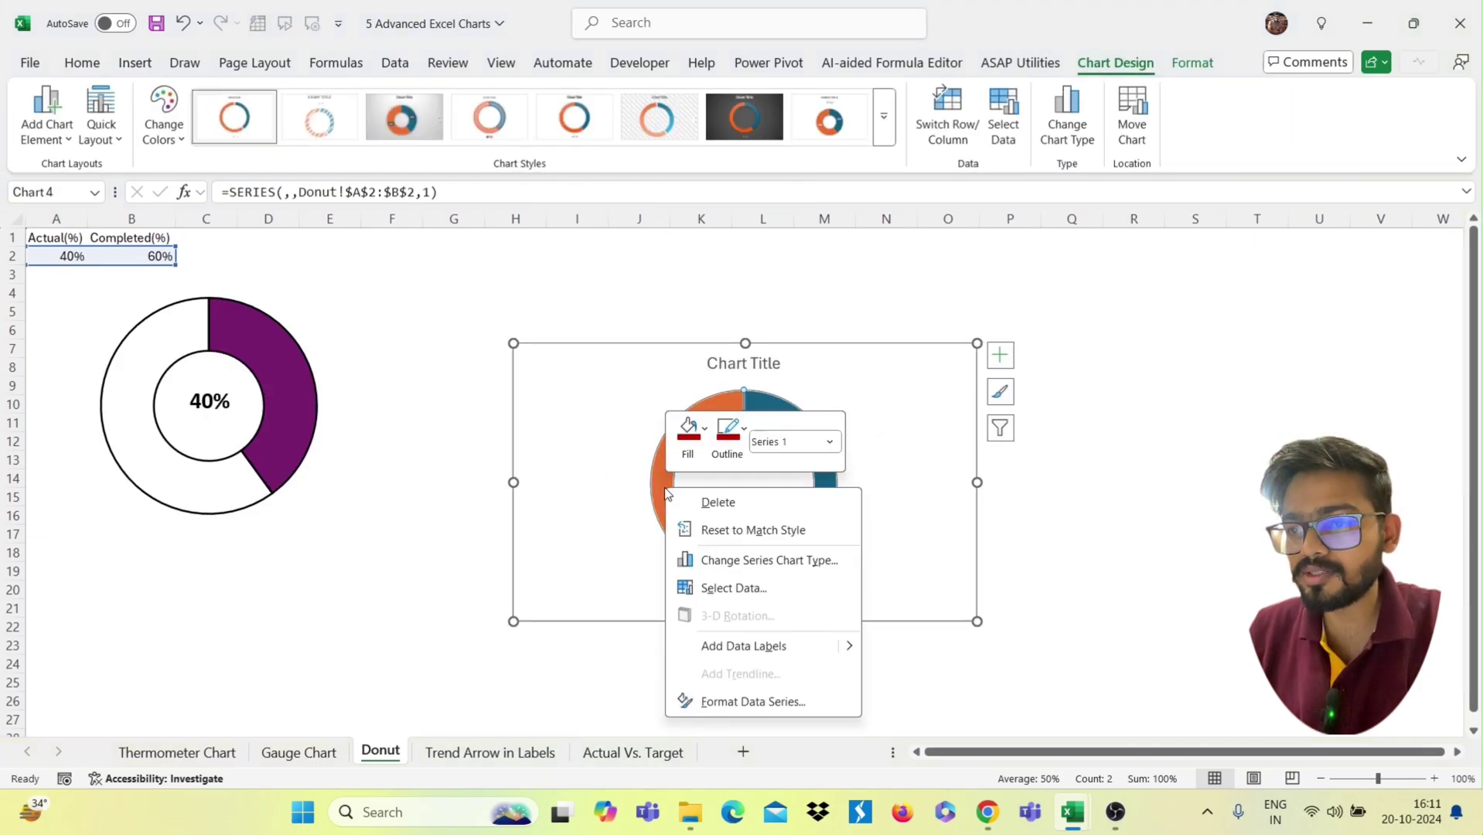
click(720, 703)
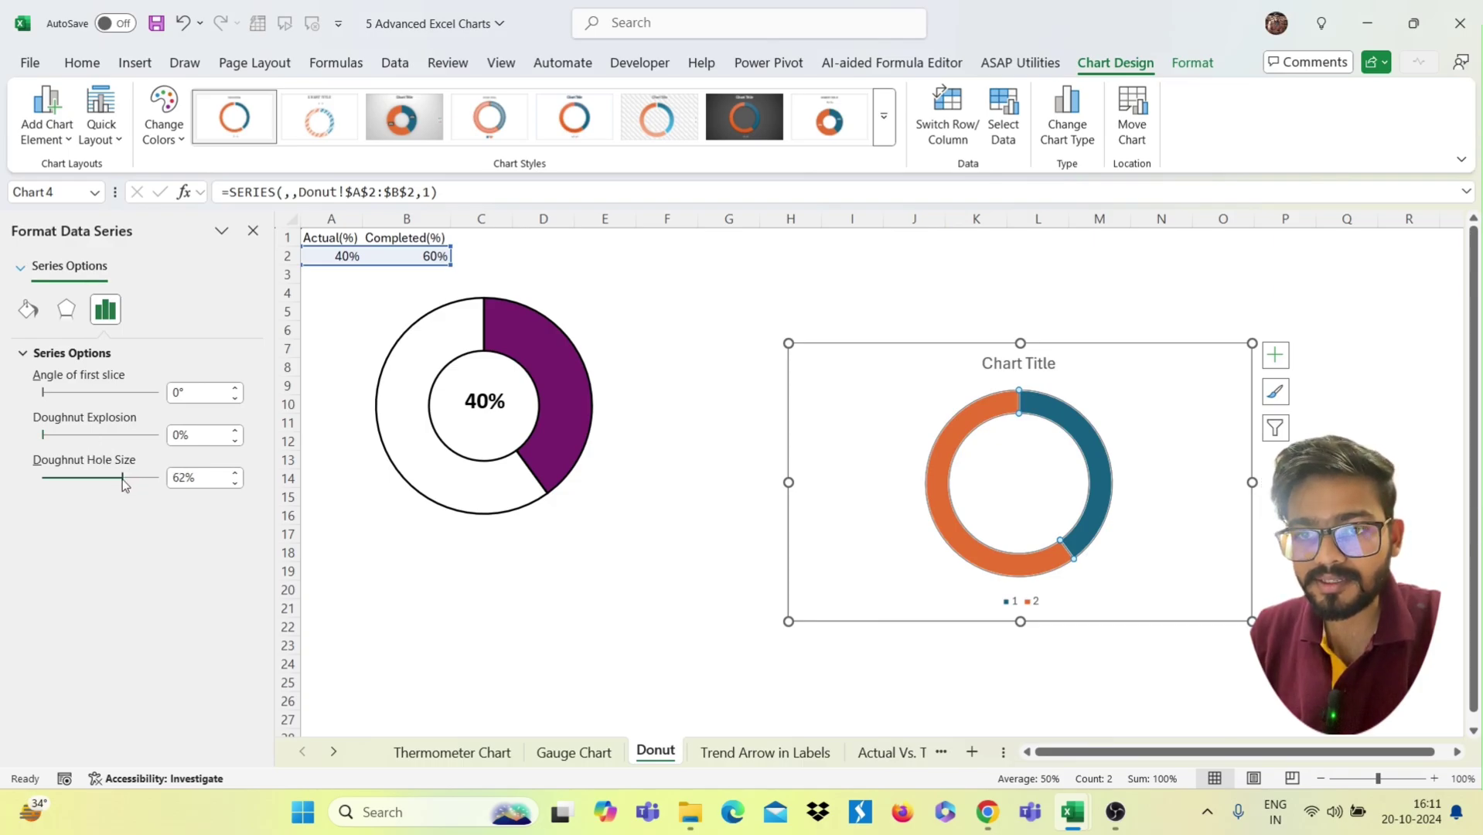
drag(1132, 372, 1003, 328)
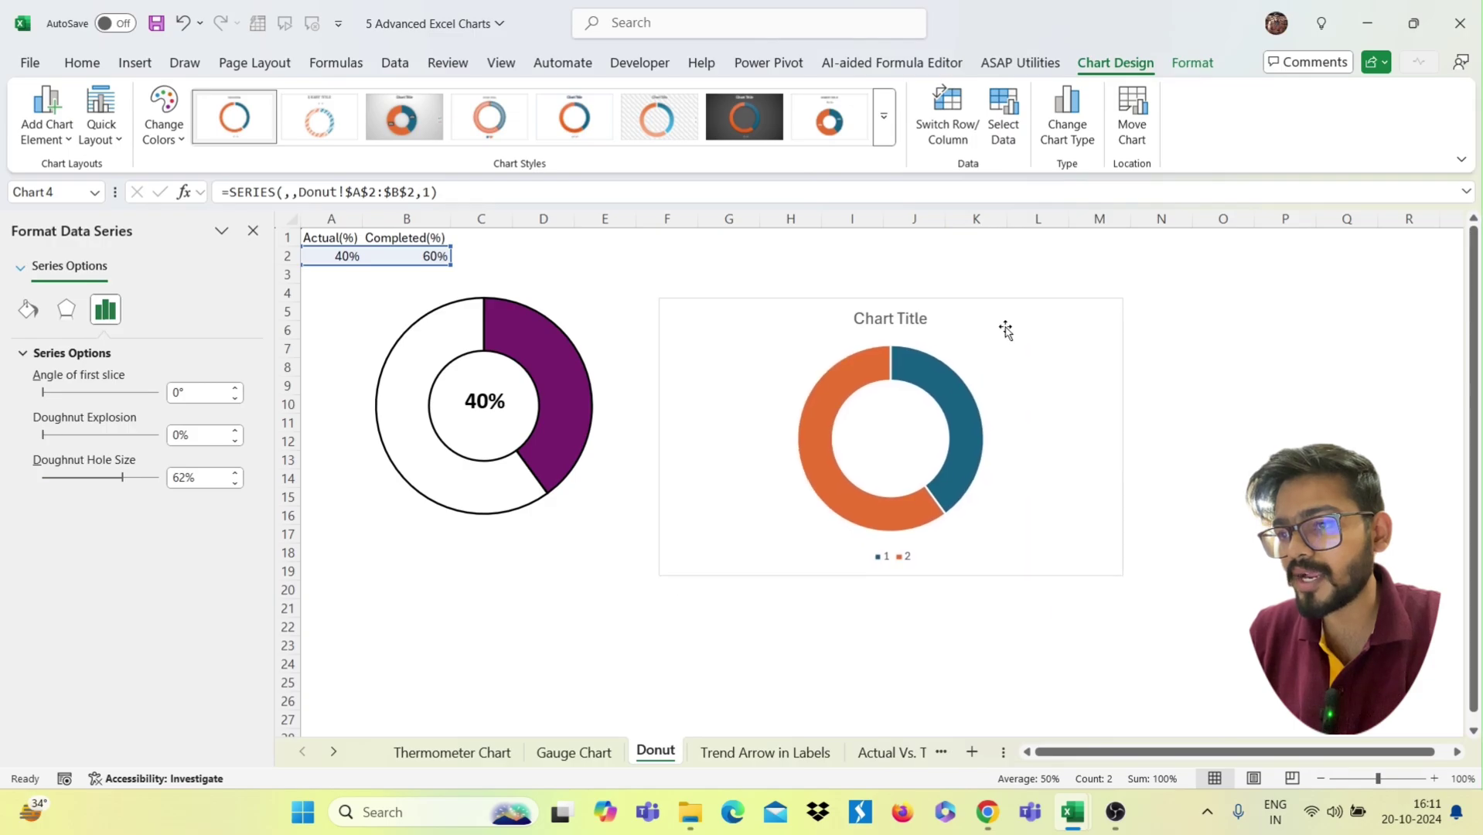
Set the new doughnut's 60% slice to no fill and give both slices a solid black border
click(829, 449)
click(829, 448)
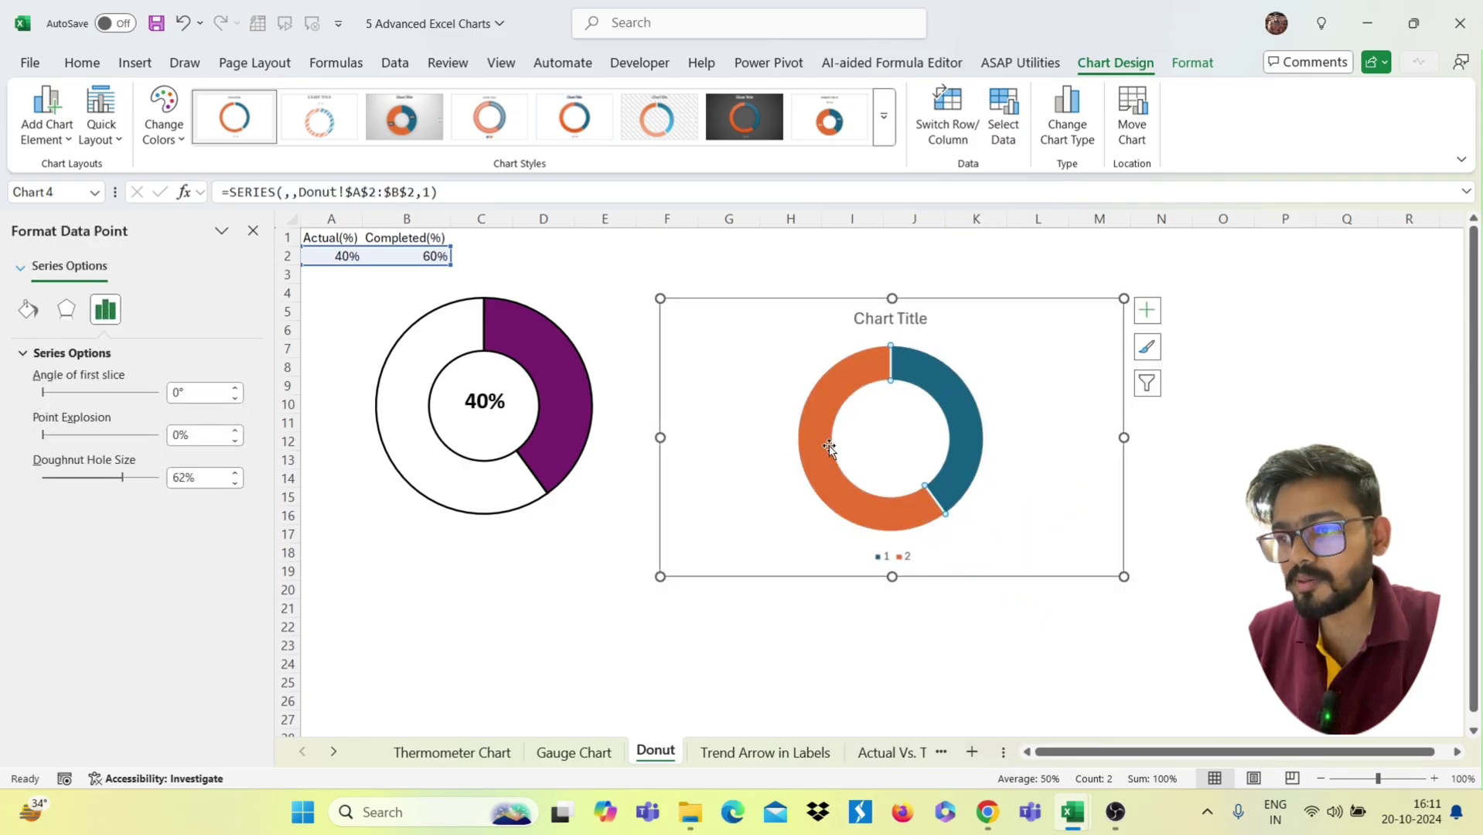
click(21, 316)
click(59, 387)
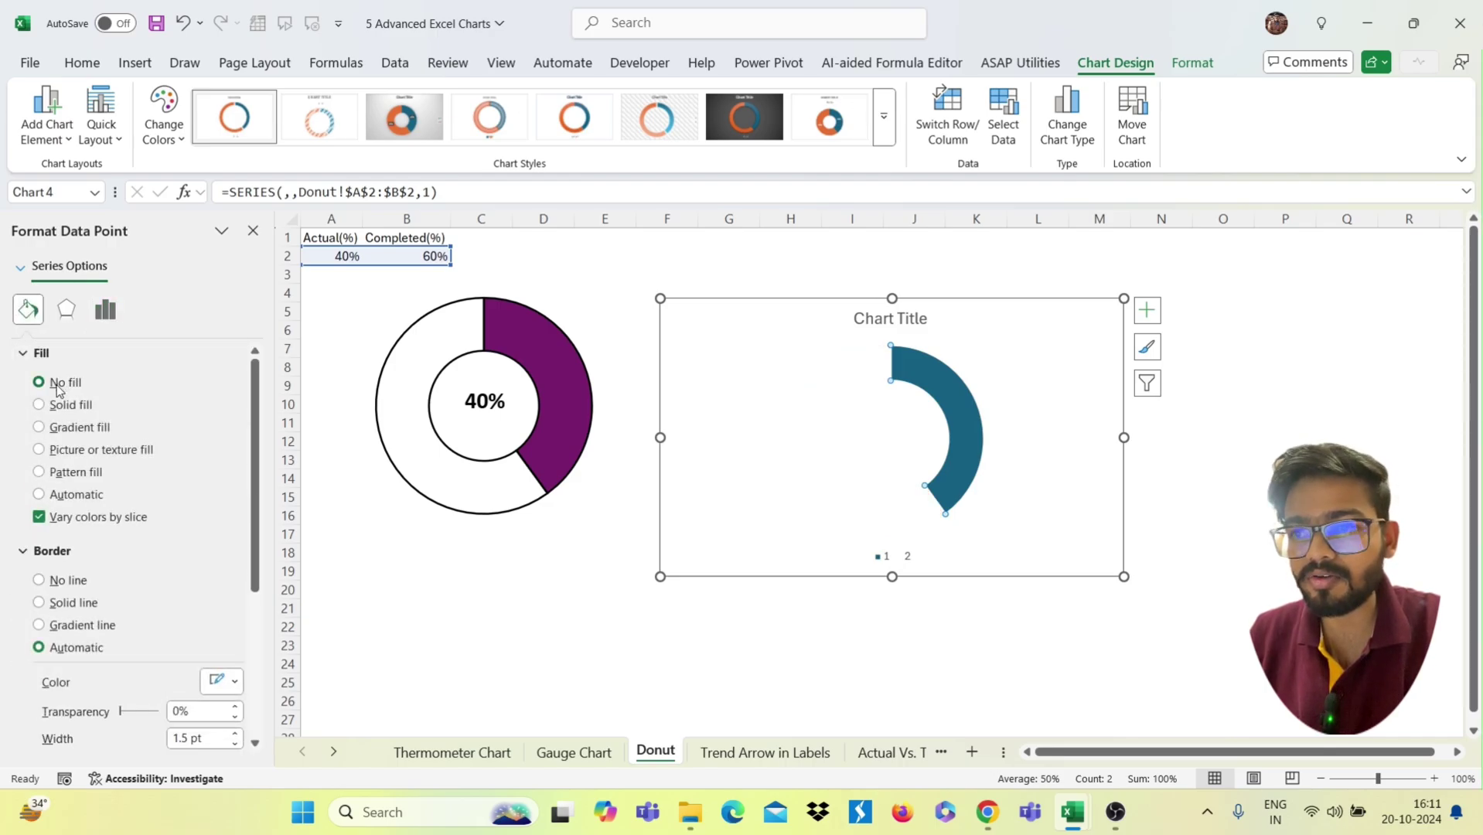
click(59, 607)
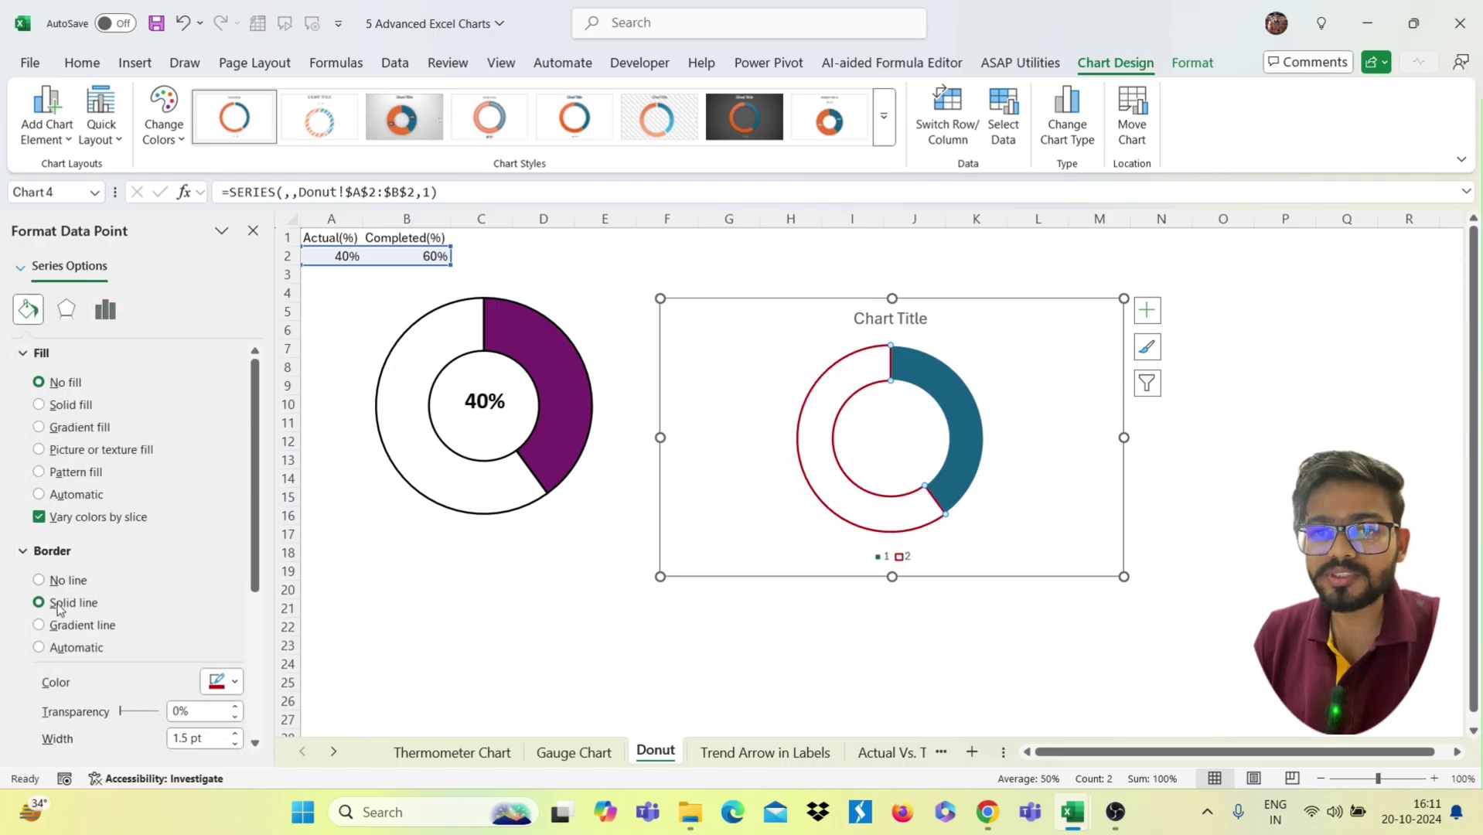
click(236, 684)
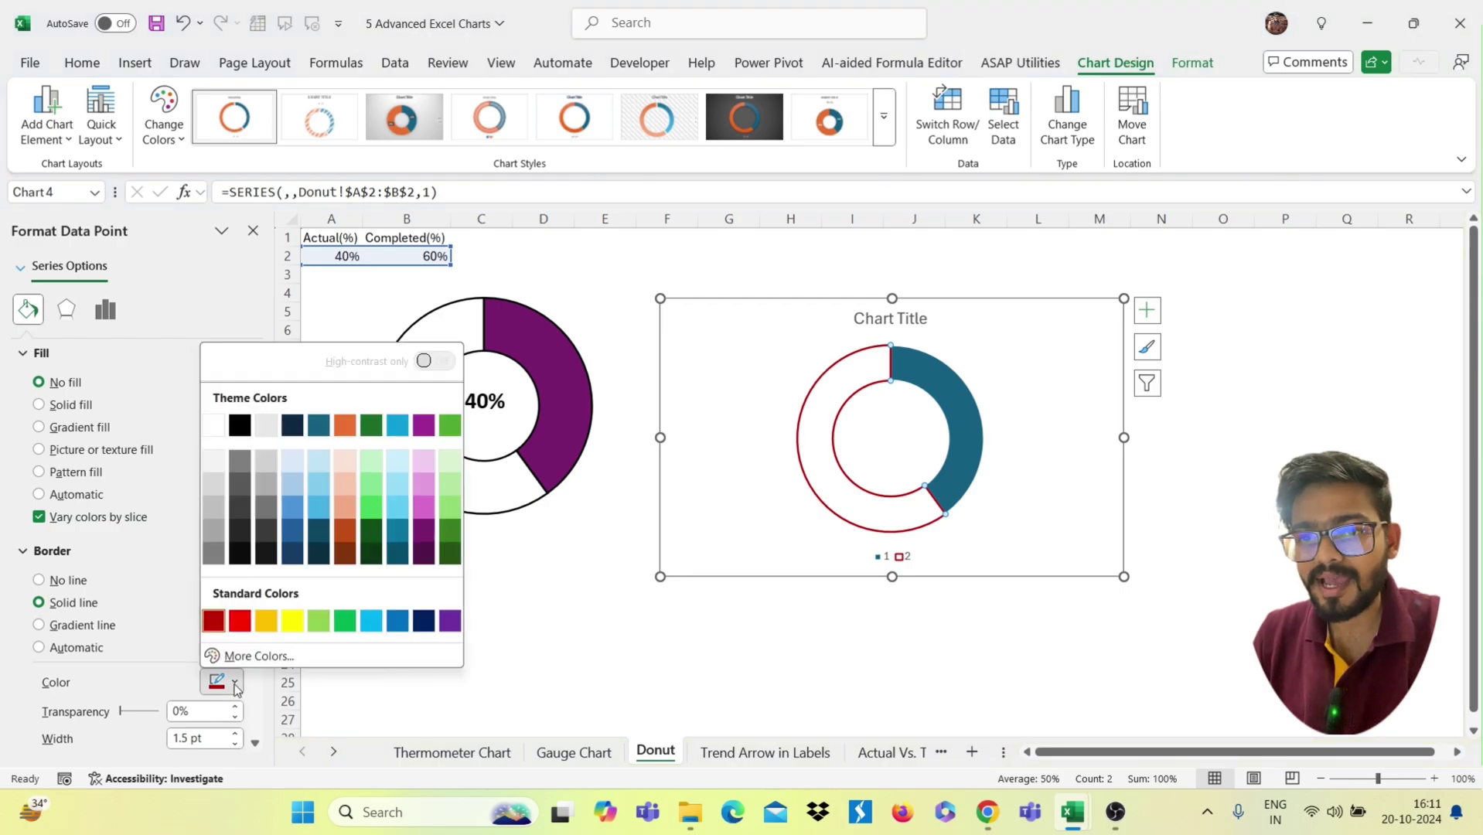
click(240, 428)
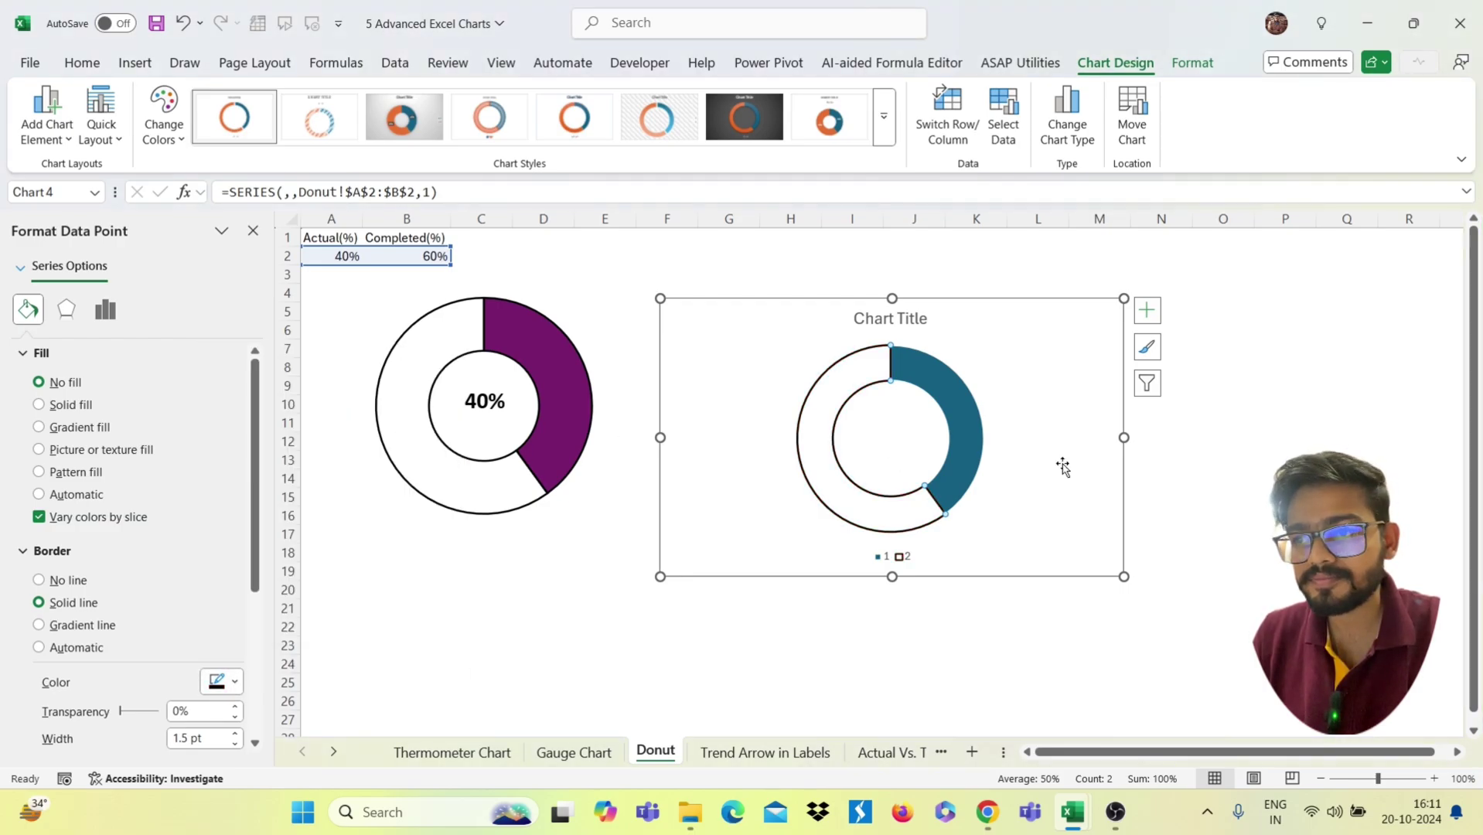
click(977, 419)
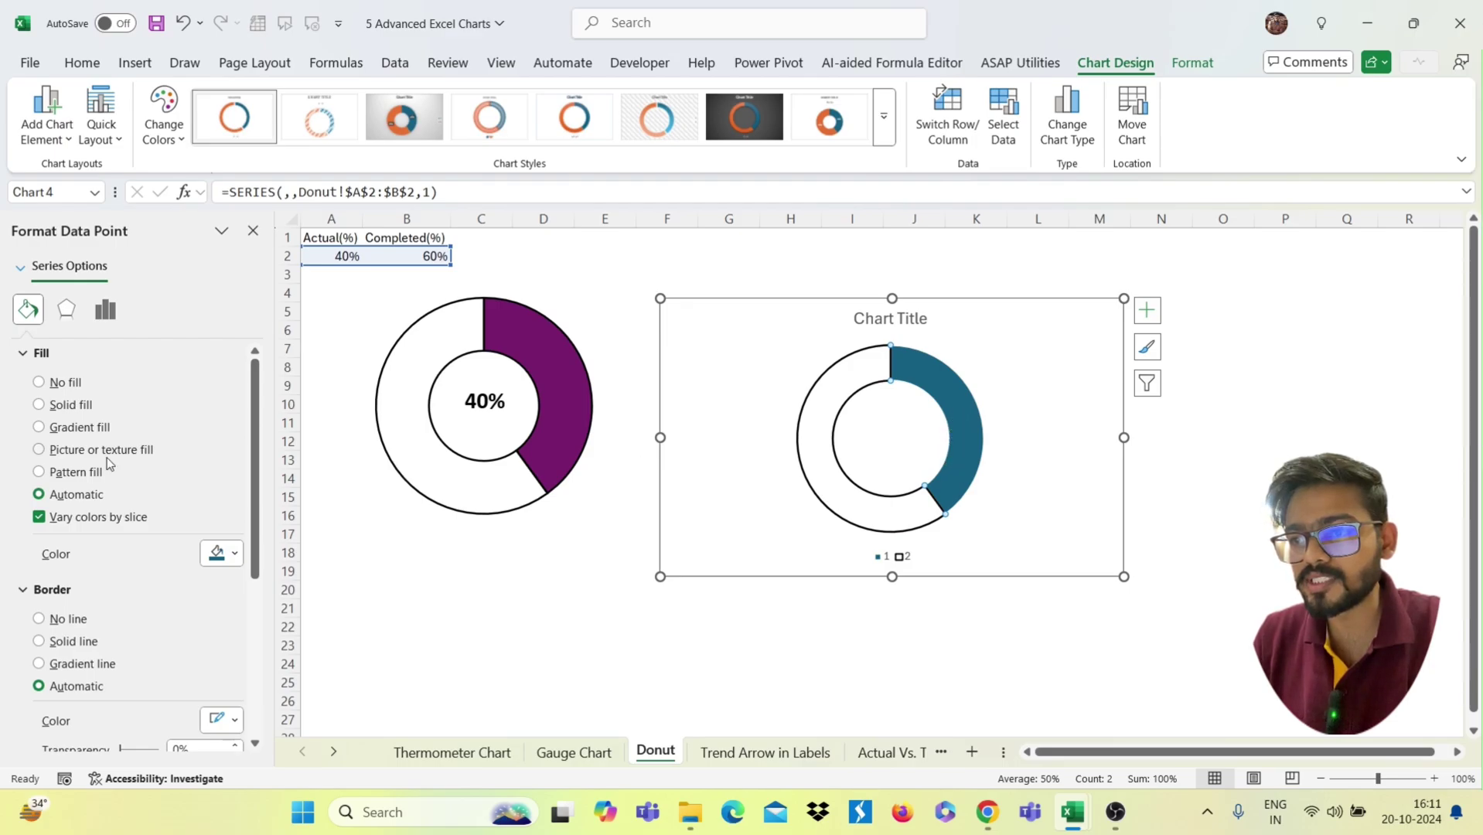
click(66, 644)
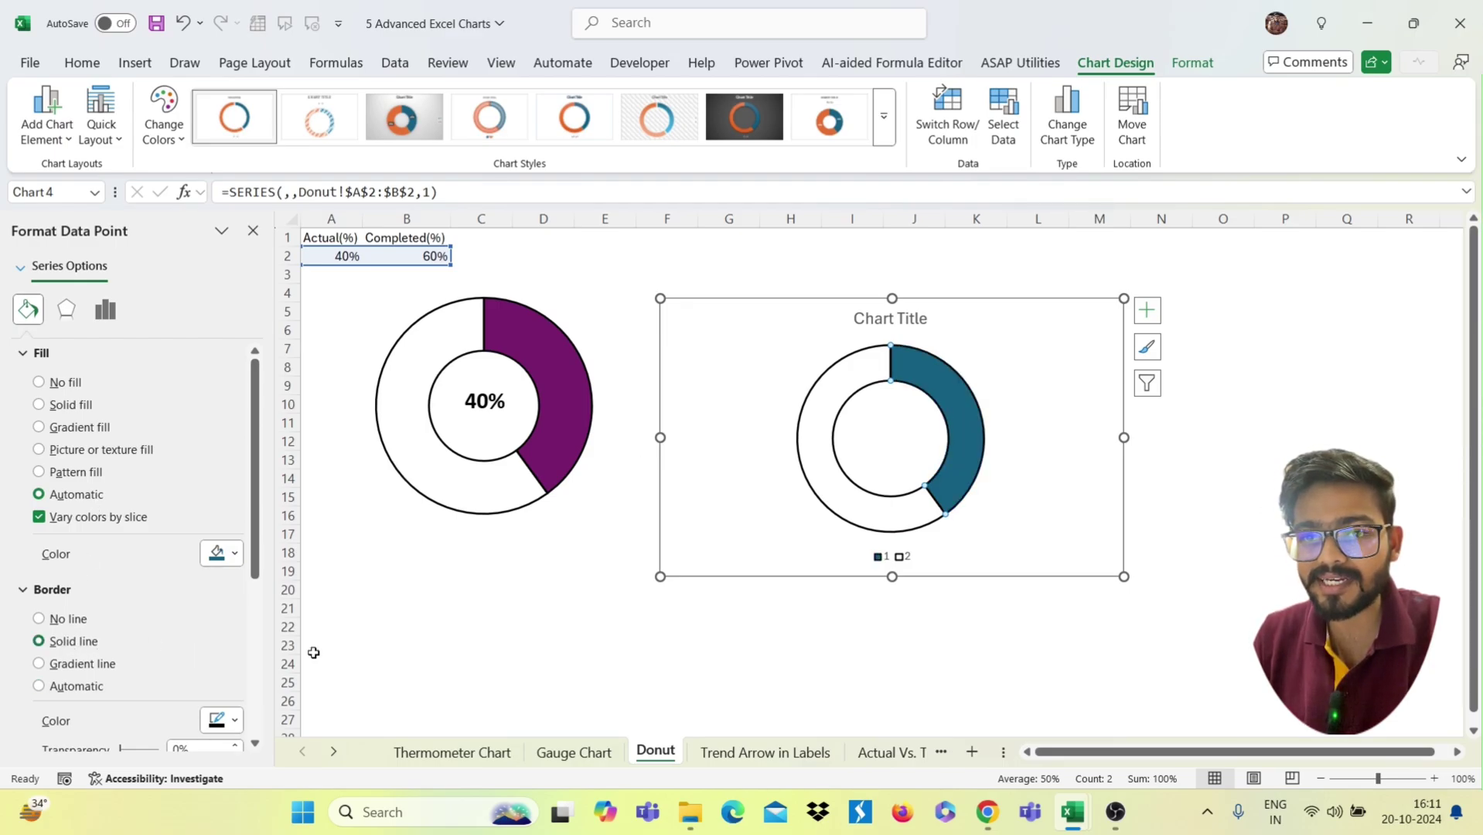
Shift the new doughnut chart slightly towards the example and delete its legend
drag(764, 541, 748, 558)
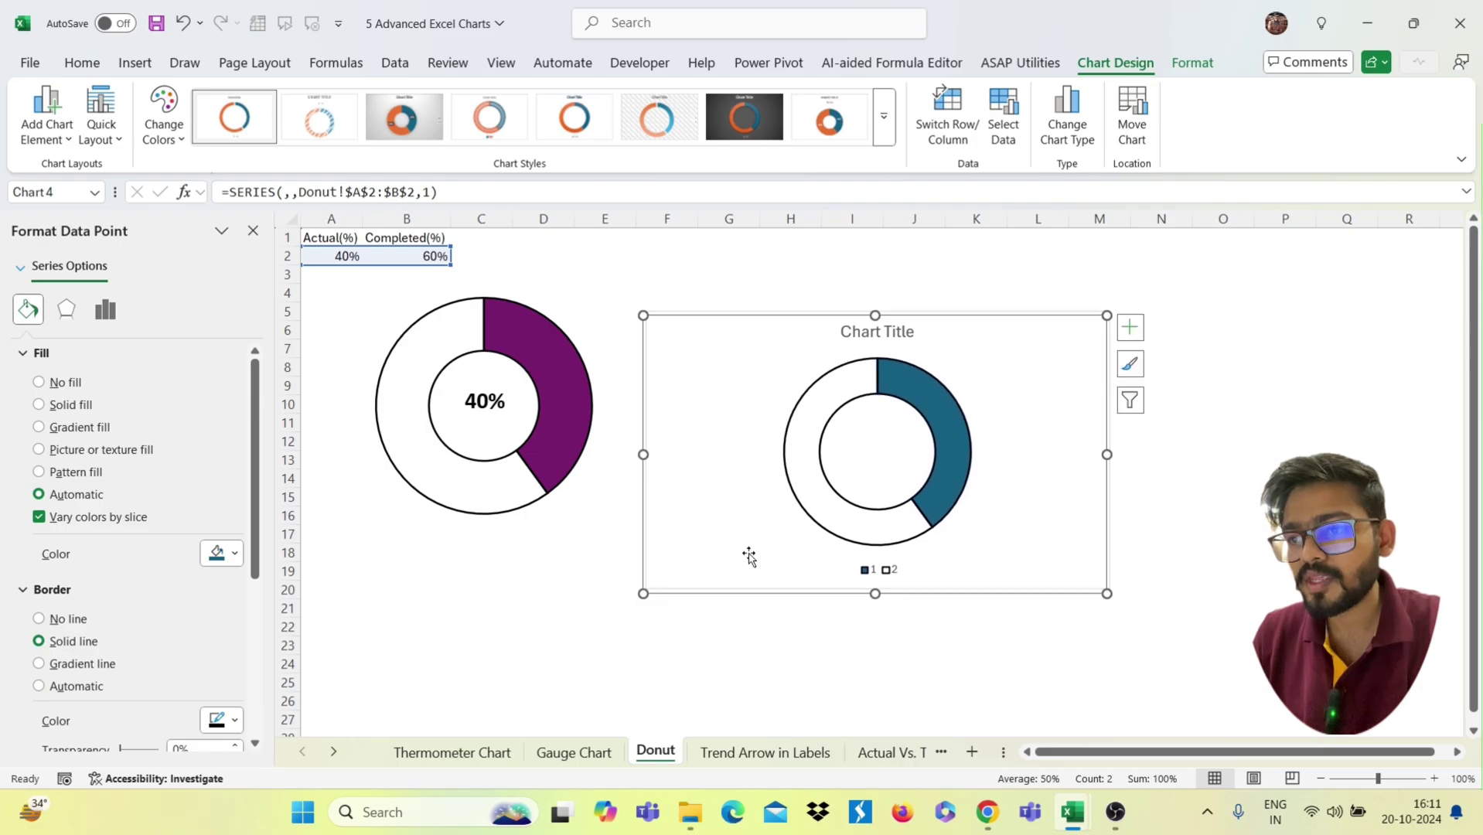
click(886, 581)
key(Delete)
Change the new chart's title to "Donut Chart"
click(893, 339)
double_click(895, 343)
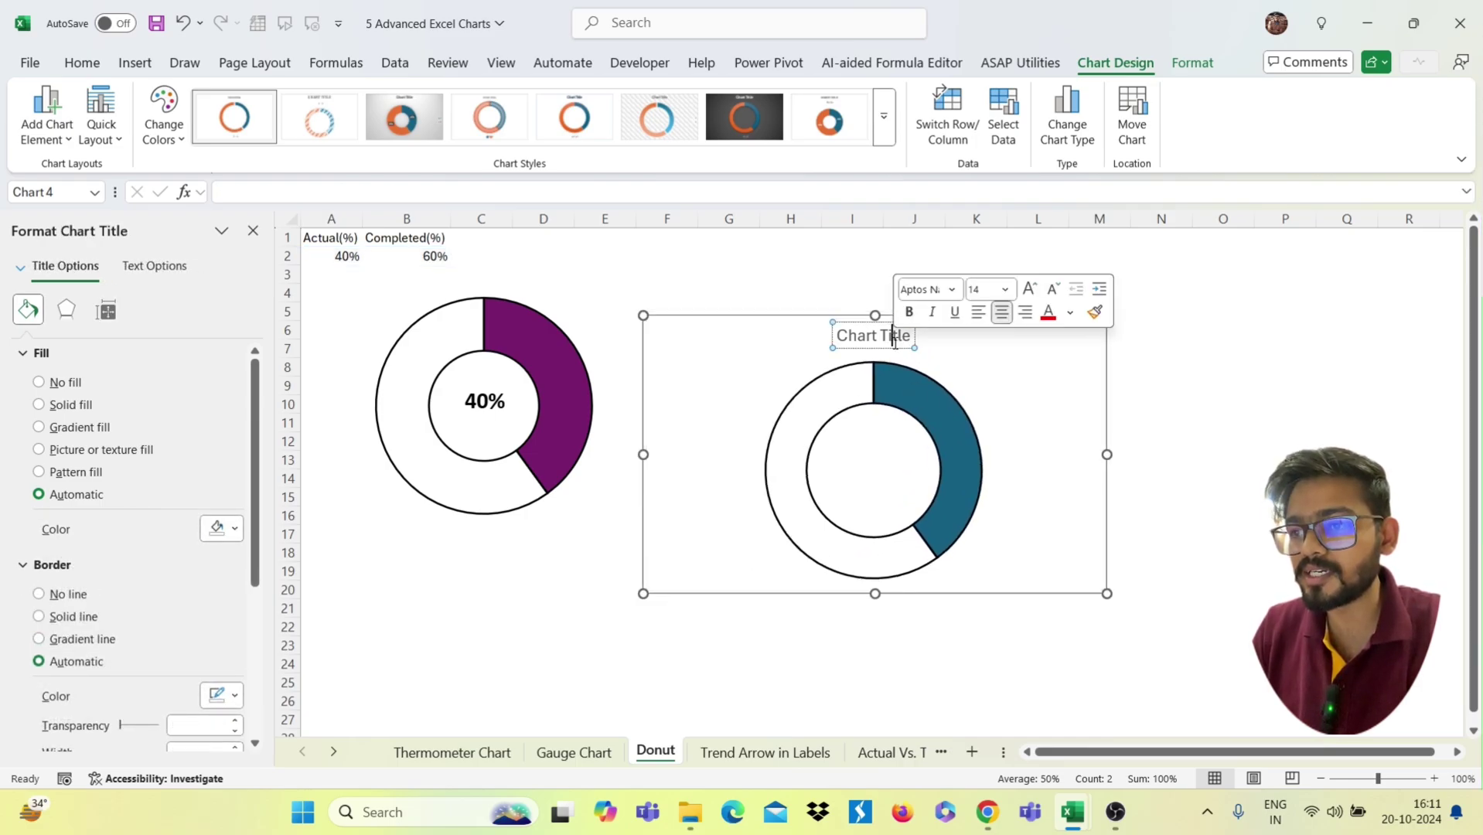
key(ctrl+a)
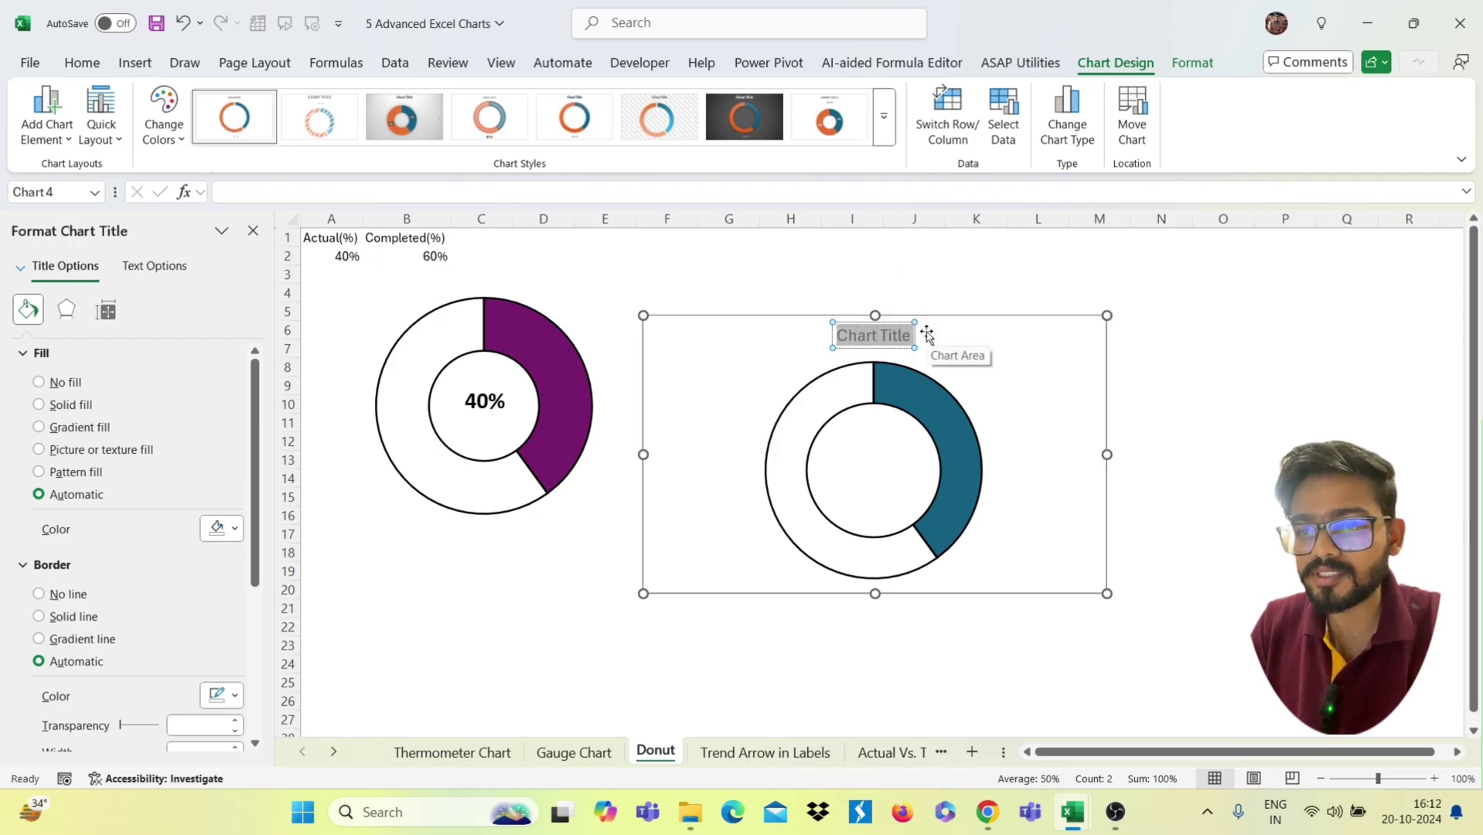
text(Donu)
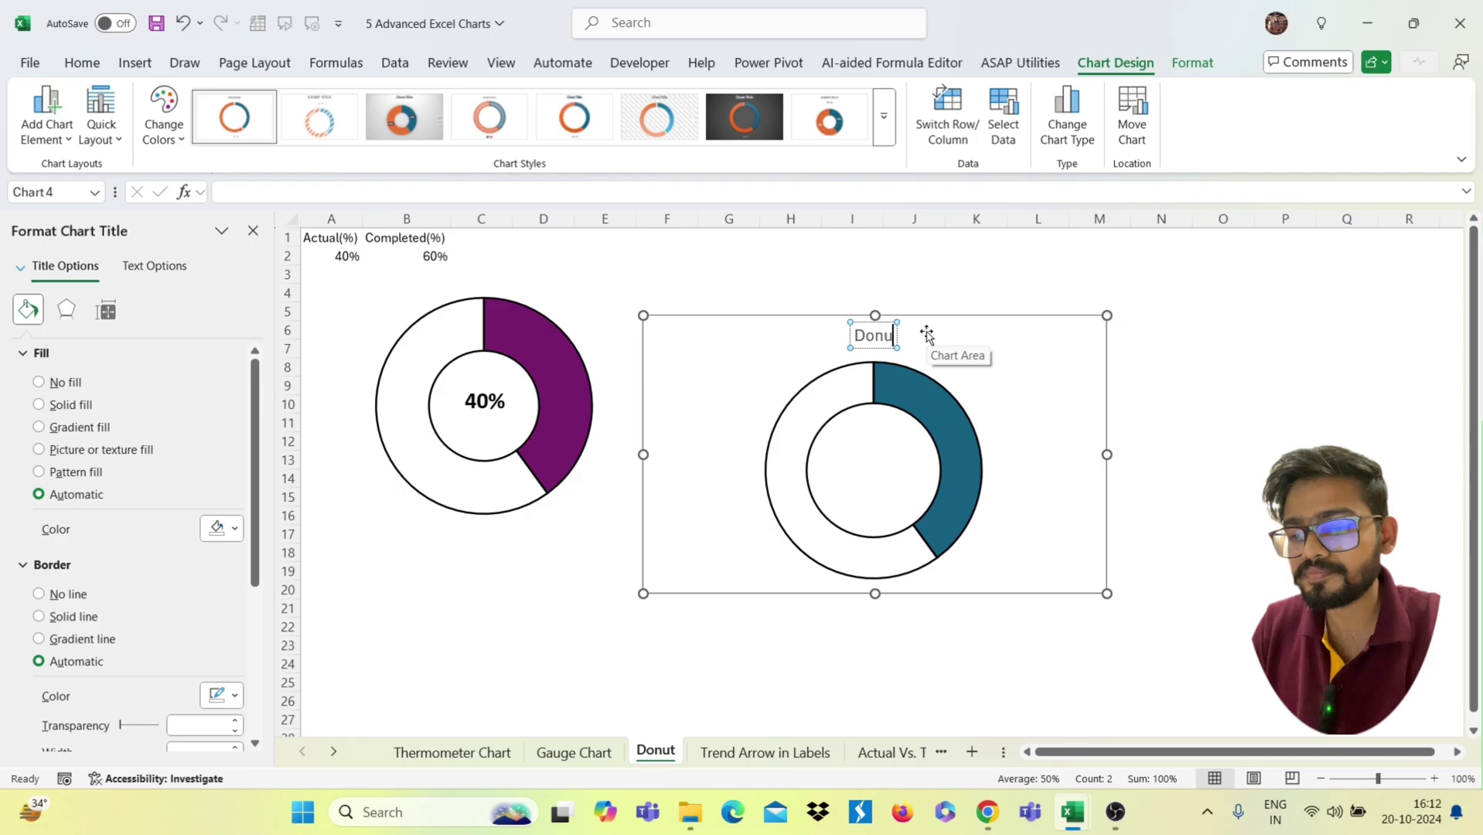
text(t)
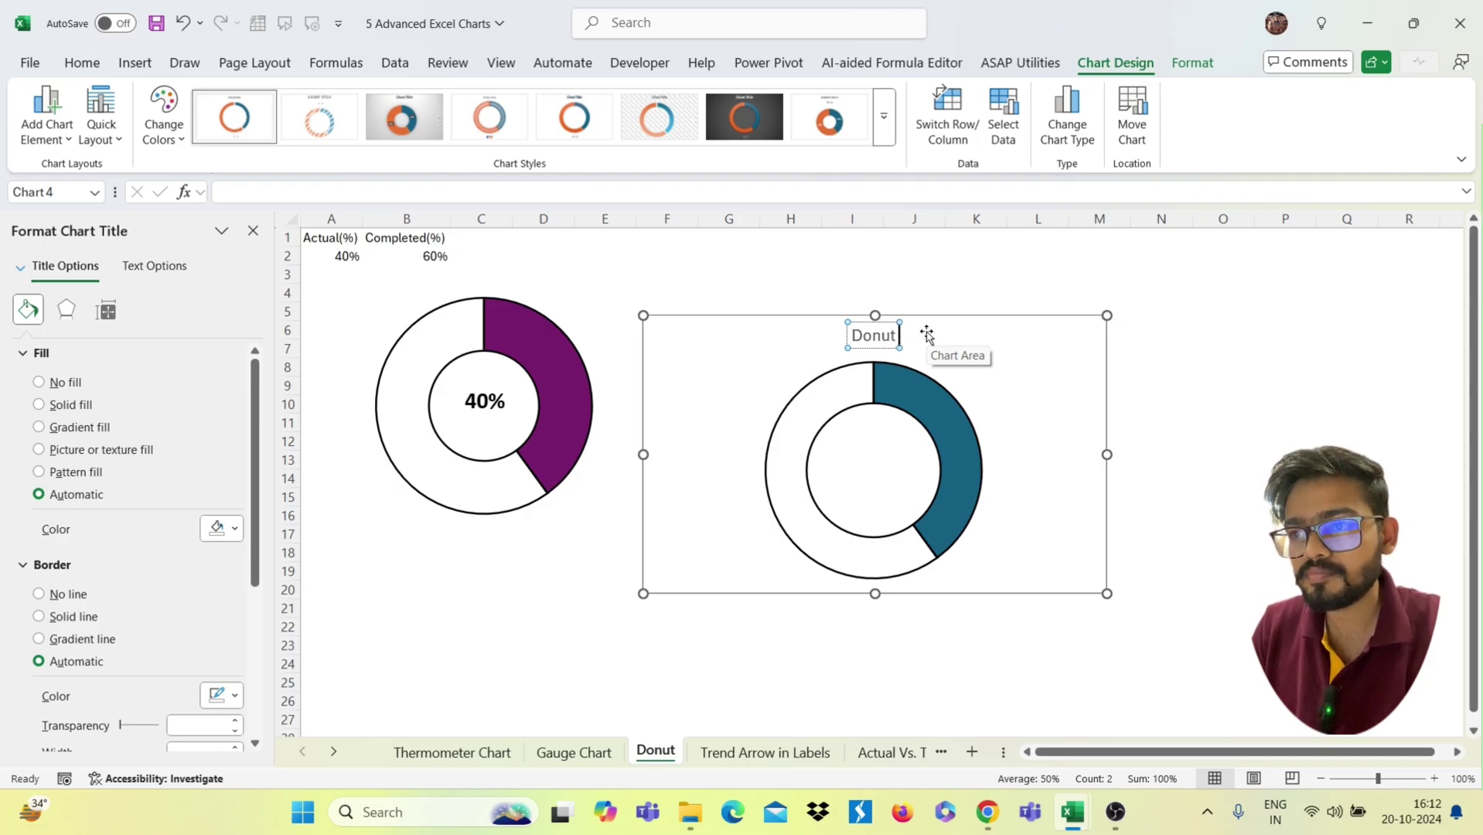
text( Chart)
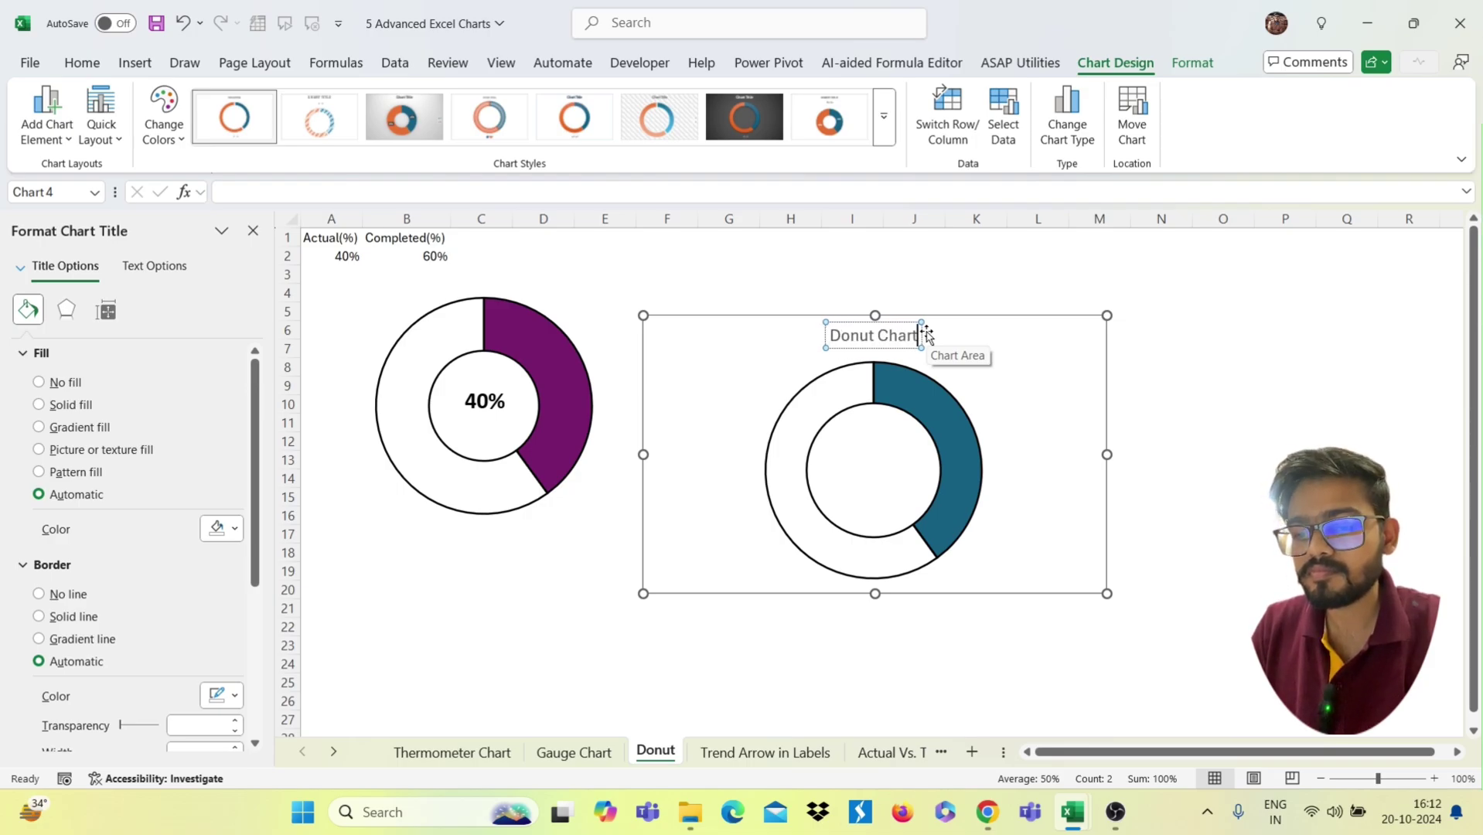
click(745, 380)
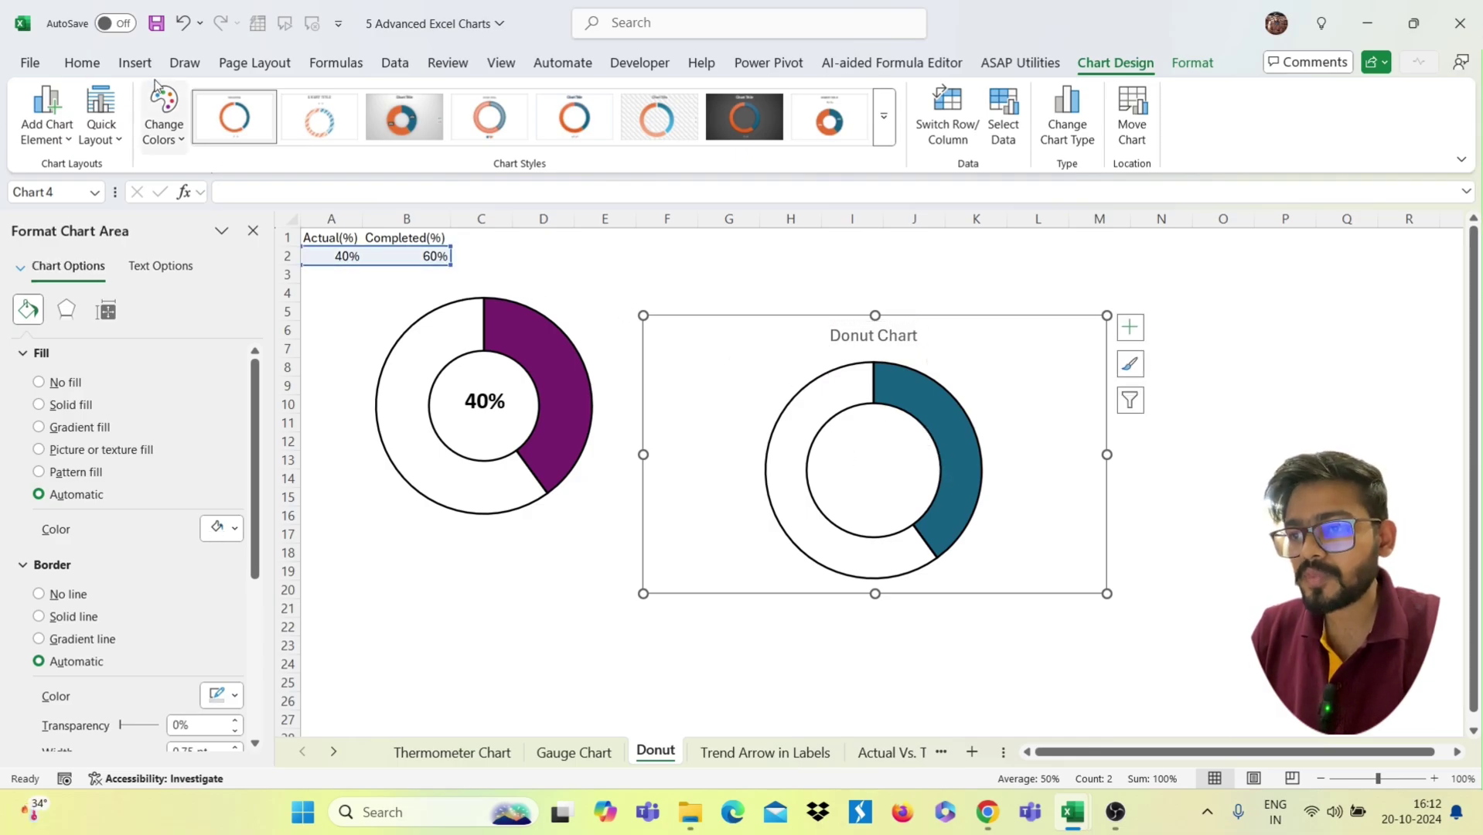
Add a text box about 2.4 by 1.9 cm inside the doughnut hole and link it to cell A2 with =Donut!$A$2
click(134, 63)
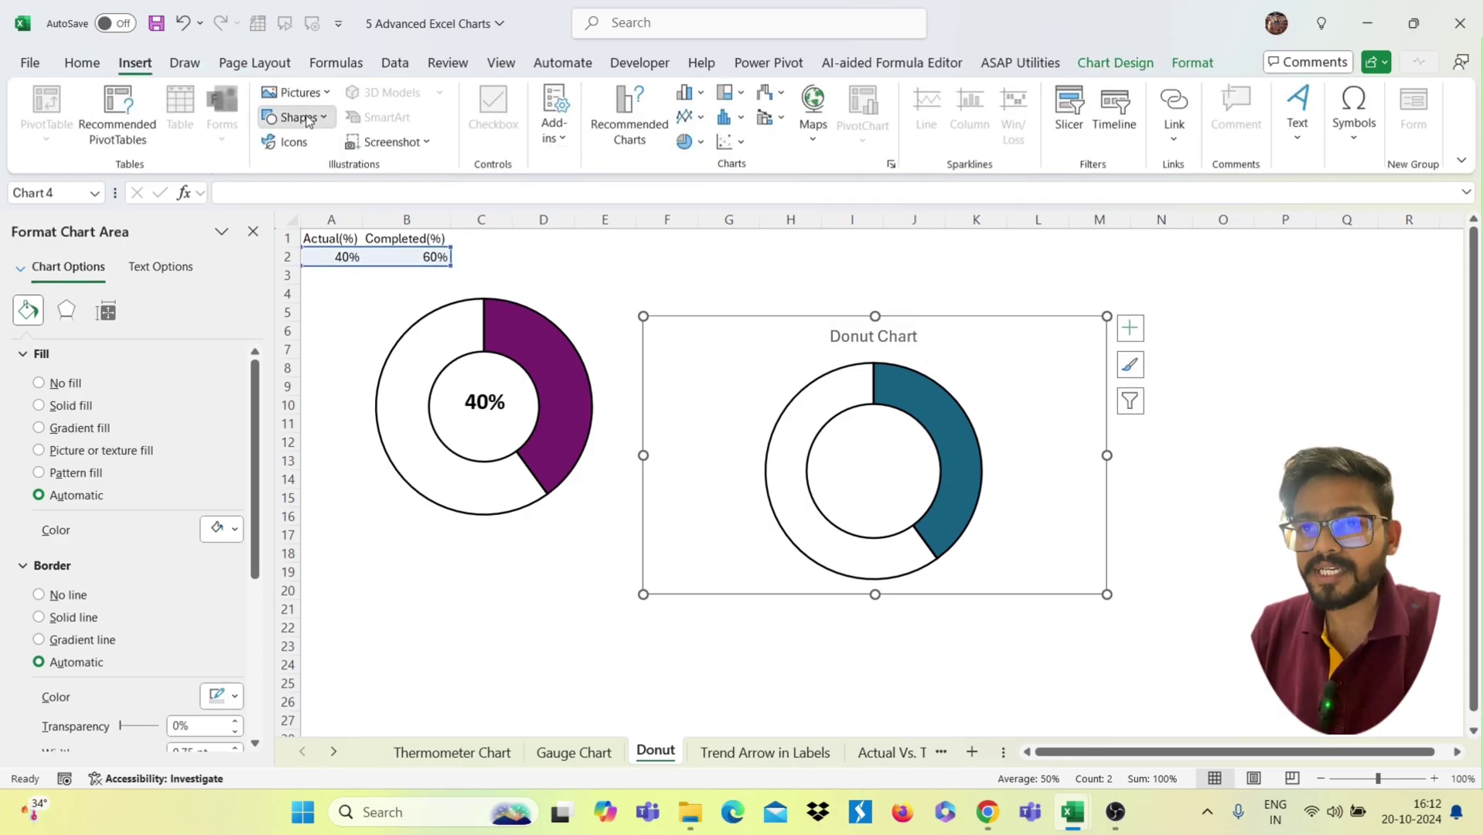
click(307, 117)
click(270, 169)
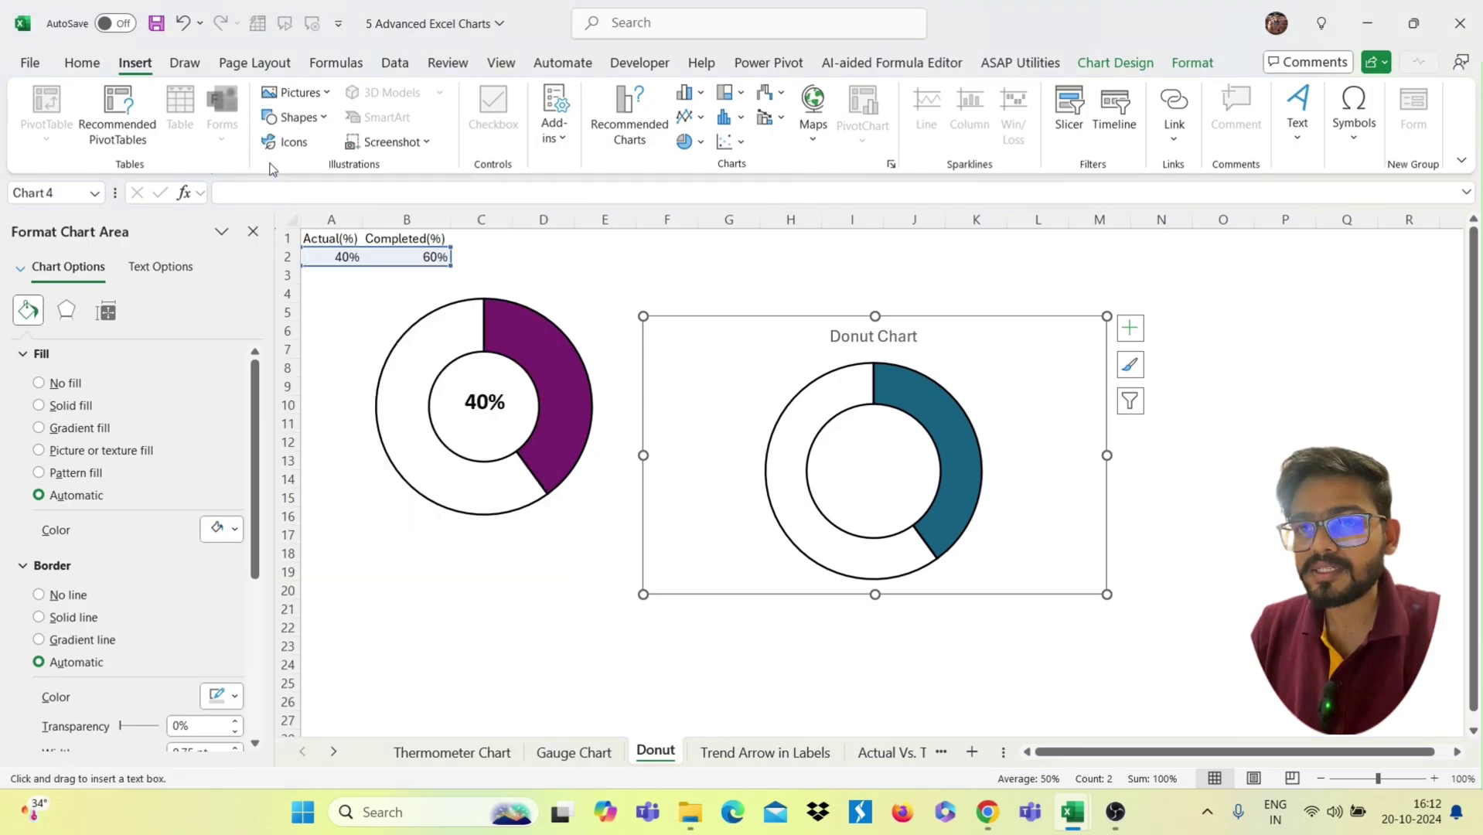
drag(831, 433, 918, 504)
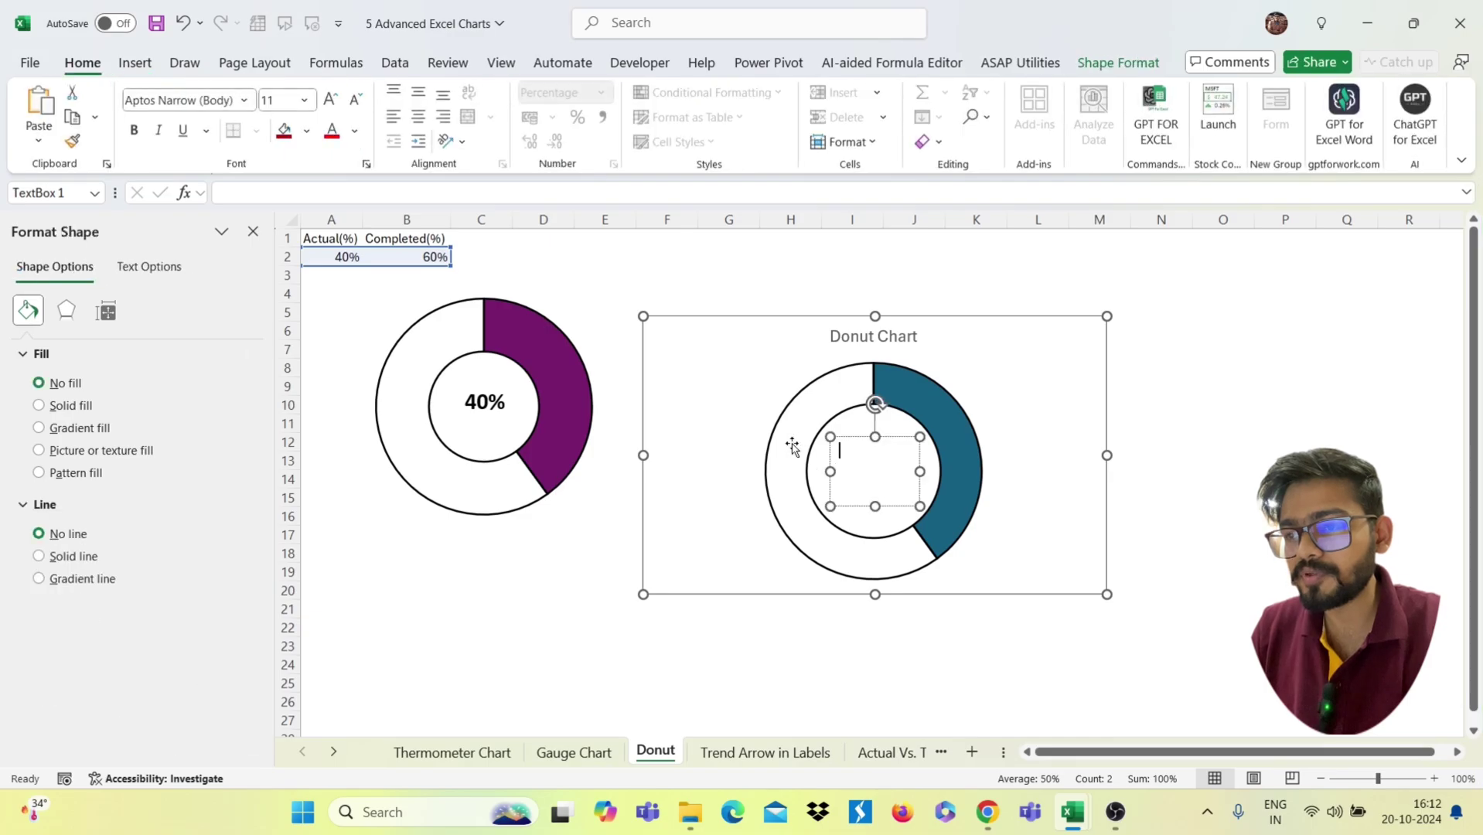
click(361, 190)
text(=)
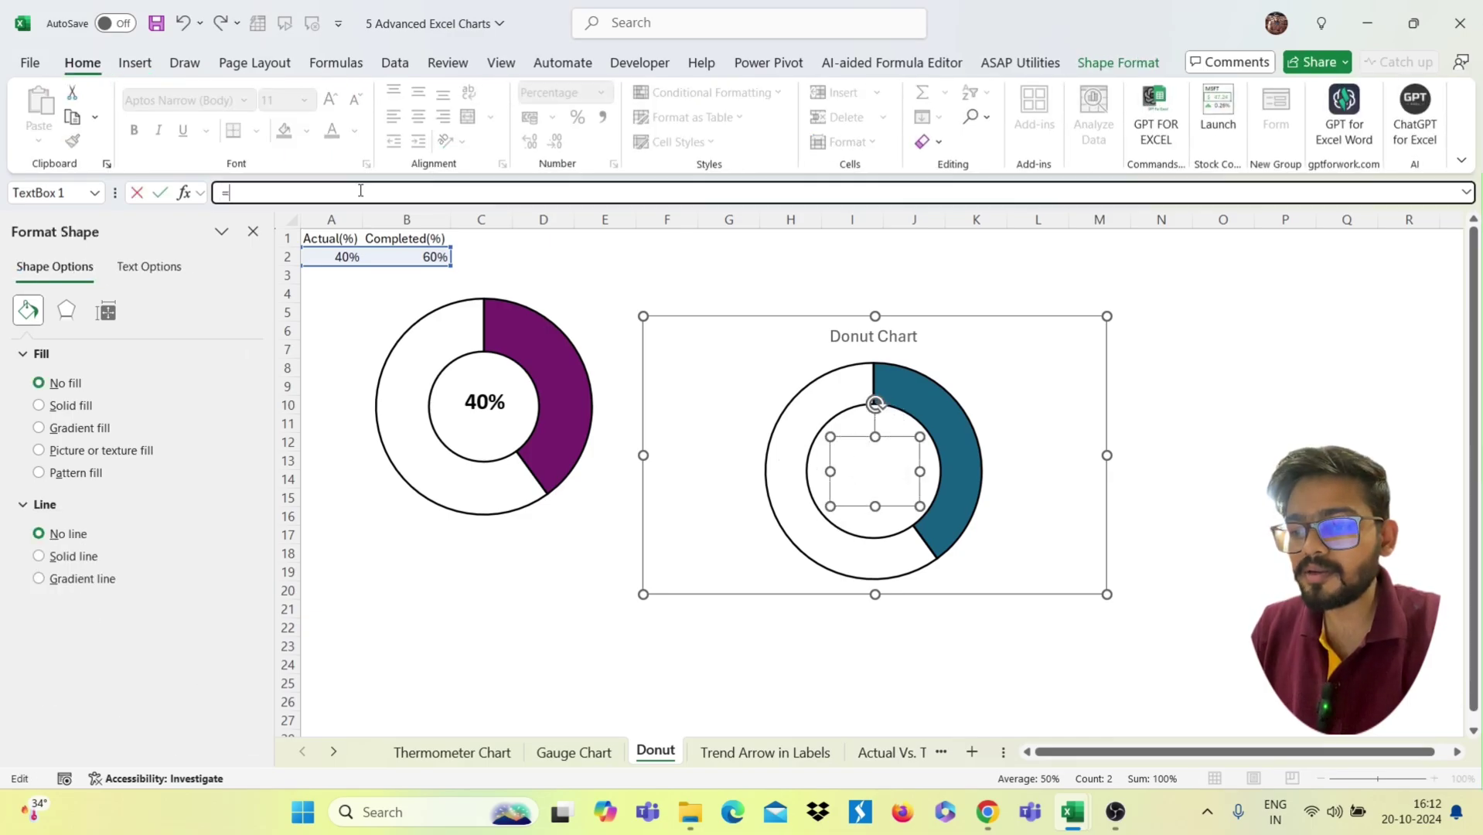
click(341, 257)
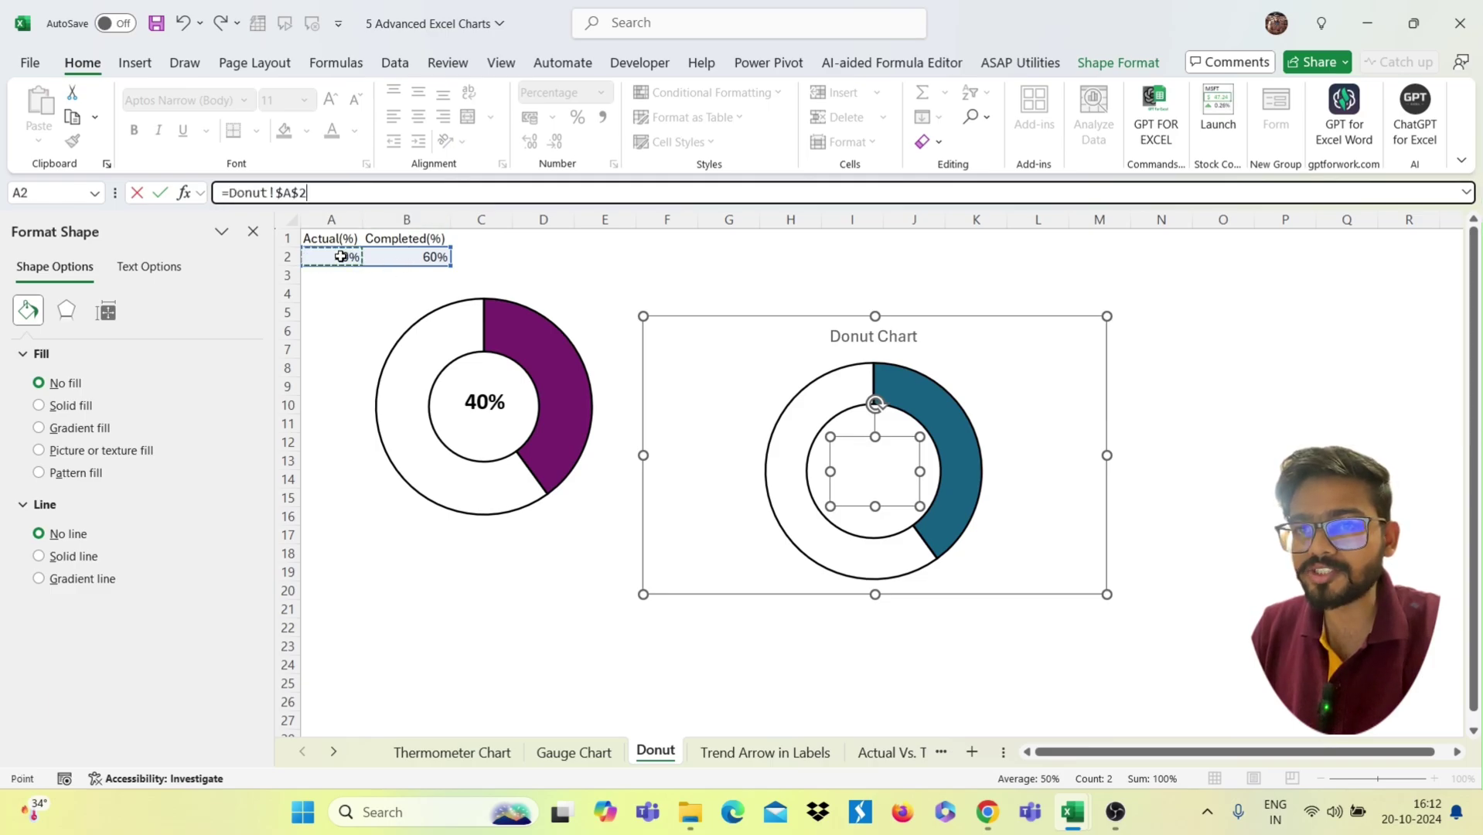
key(Return)
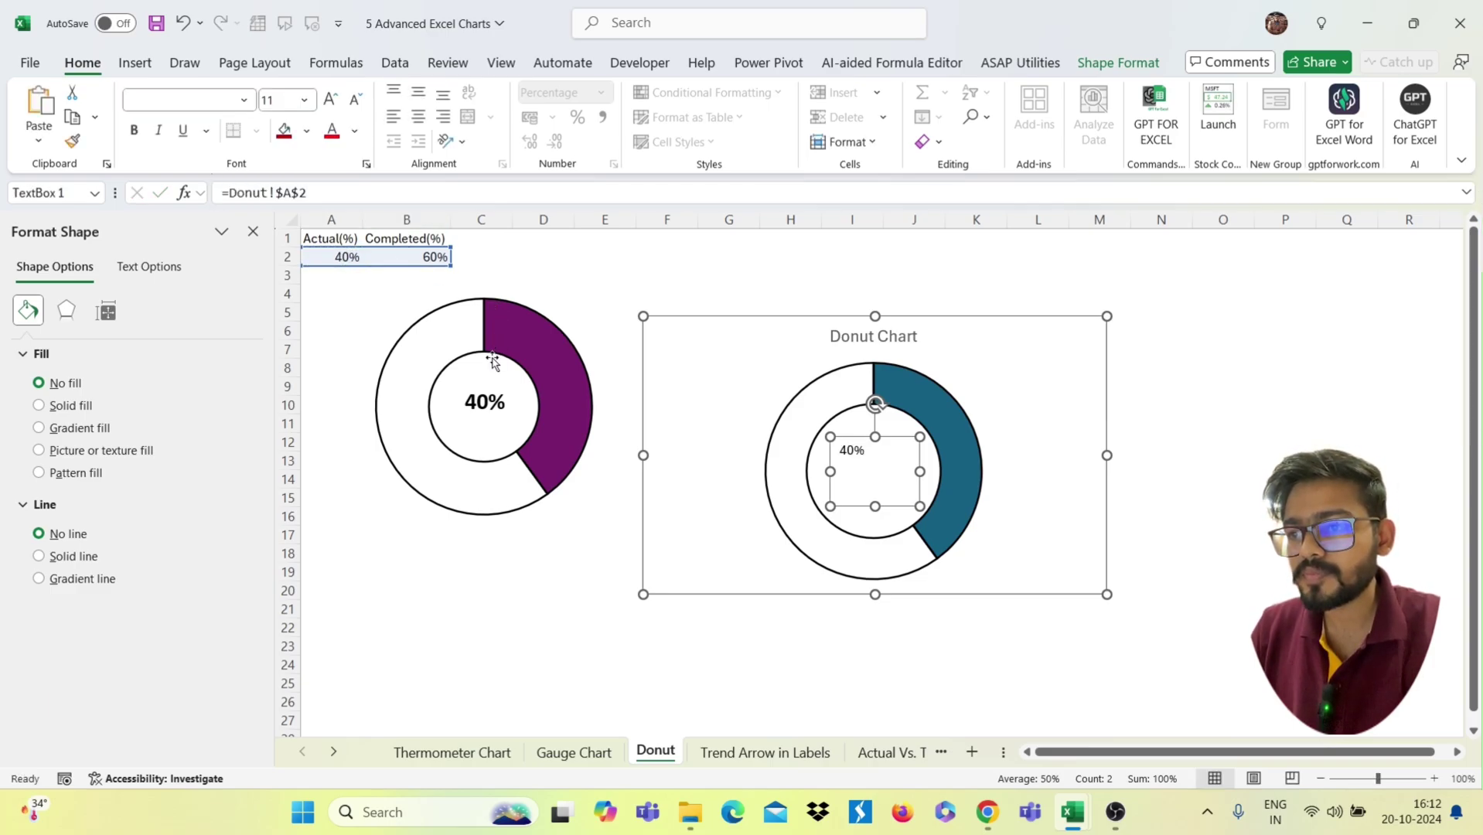
Format the linked percentage text at size 20, bold, and centred horizontally and vertically in its text box
click(330, 99)
click(331, 100)
click(330, 100)
click(330, 99)
click(330, 100)
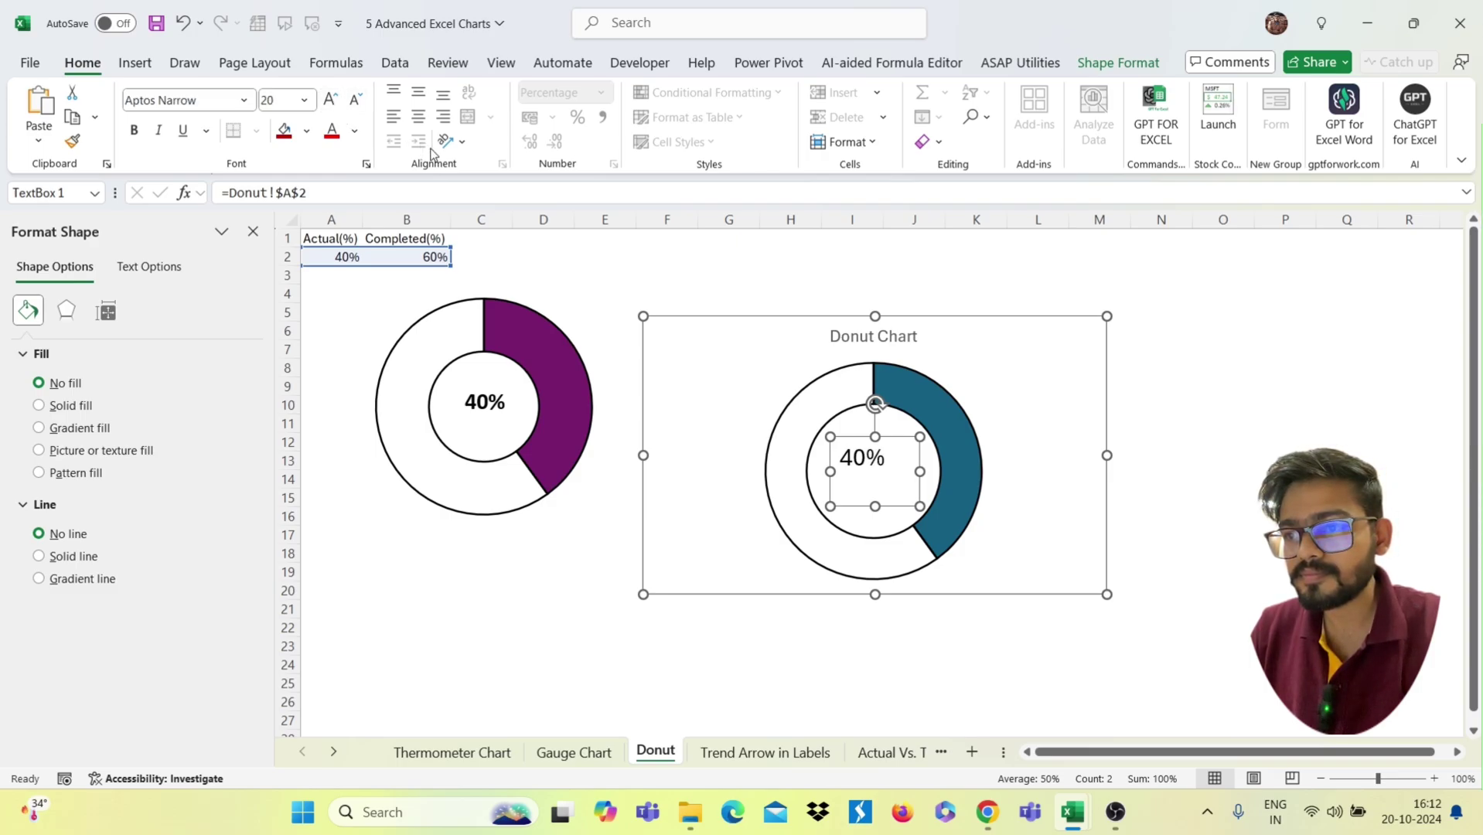
click(415, 116)
click(418, 92)
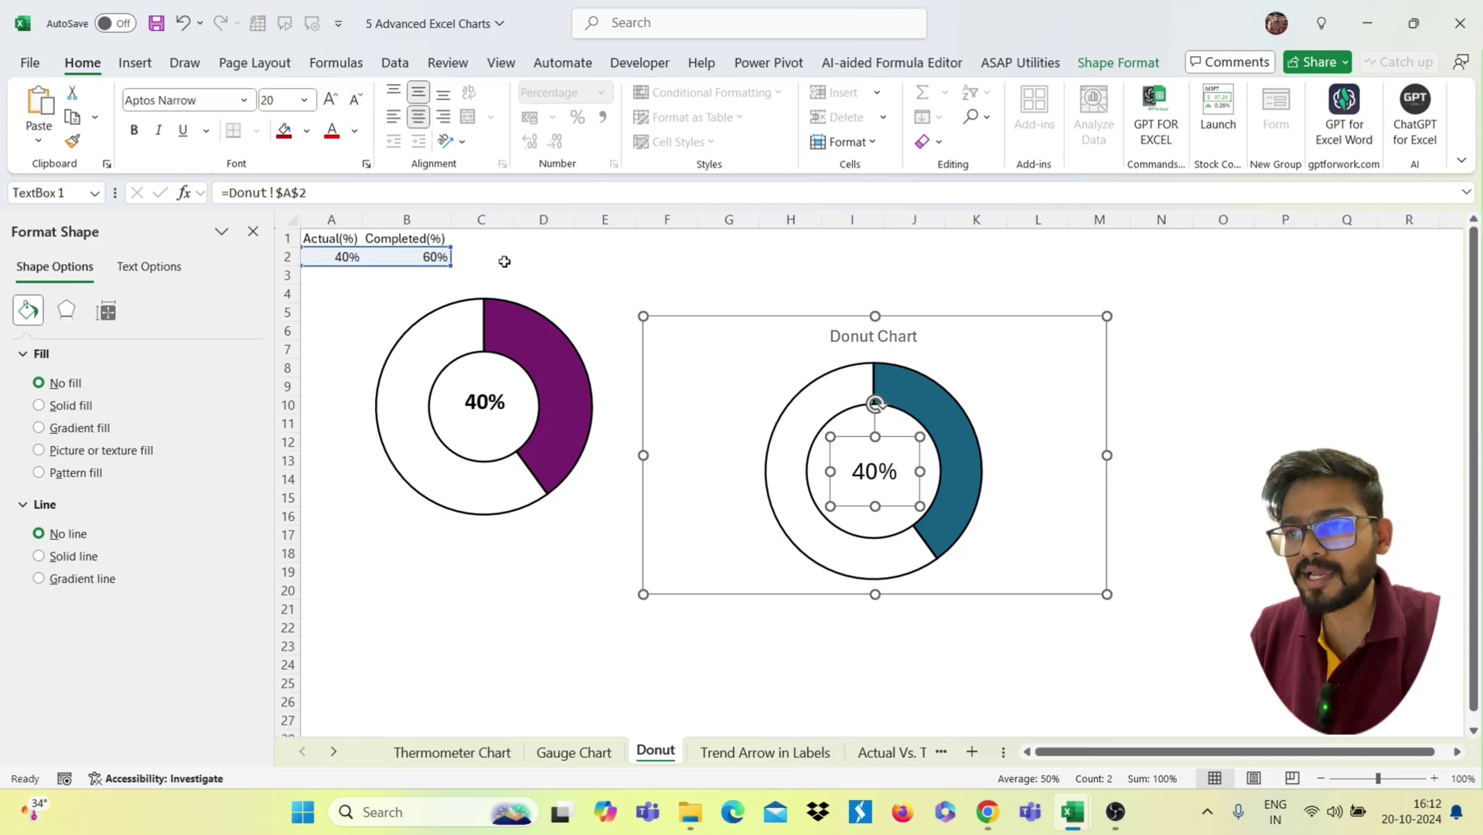
key(ctrl+b)
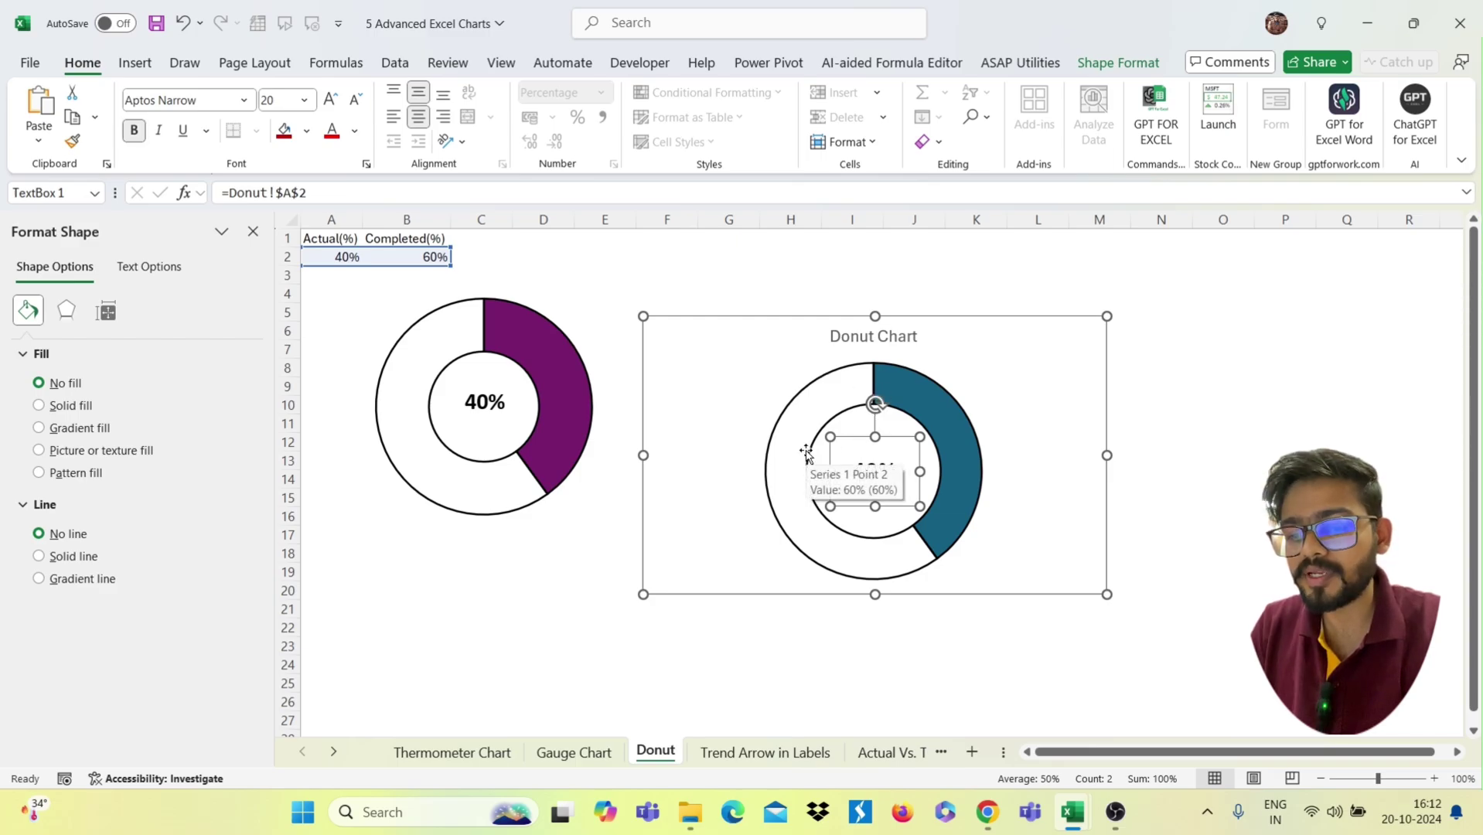
Review the fill options of the linked percentage text box without changing them
click(1116, 71)
click(589, 120)
click(588, 120)
click(540, 92)
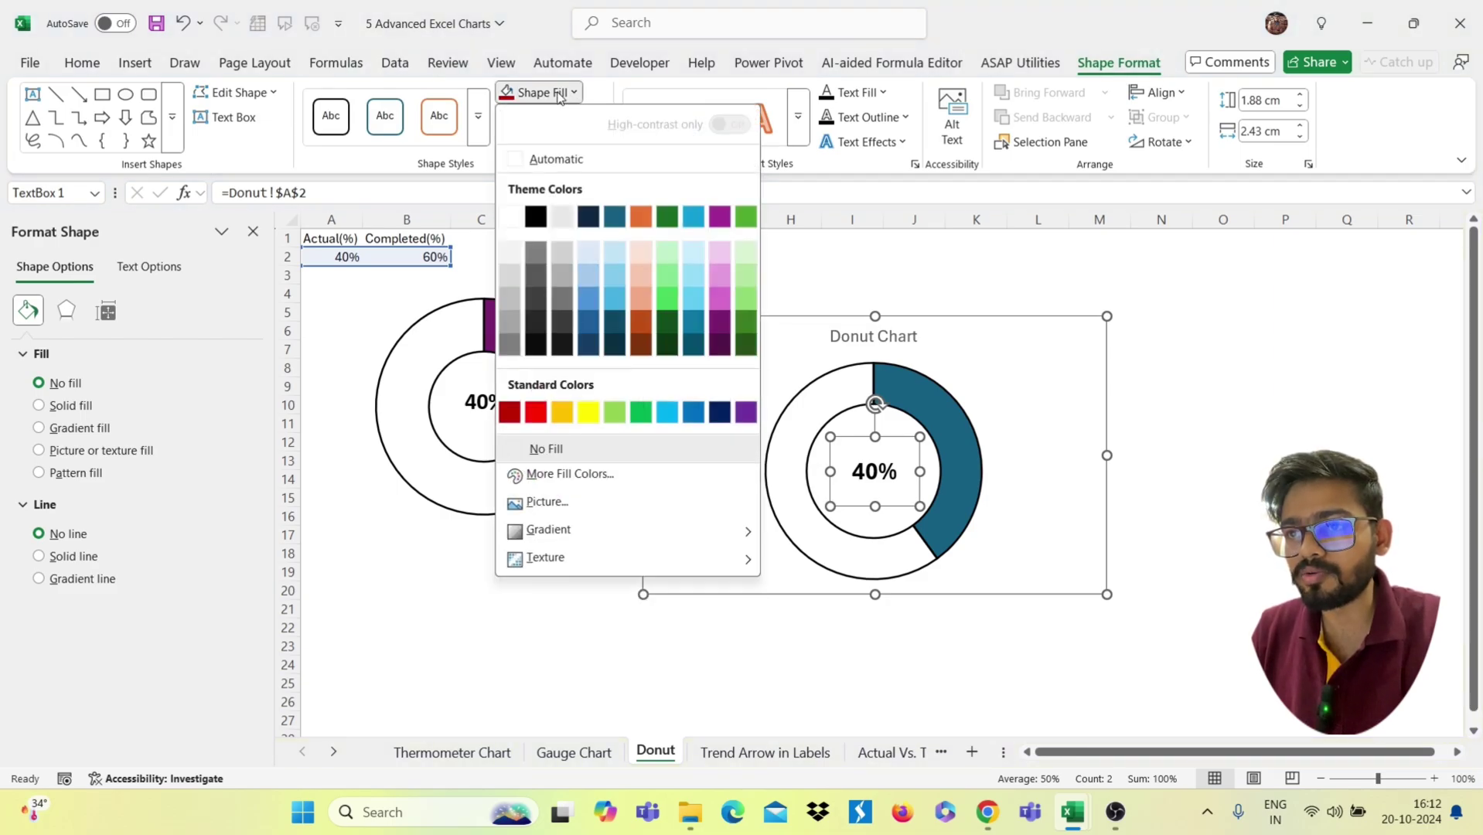
click(1128, 493)
click(964, 625)
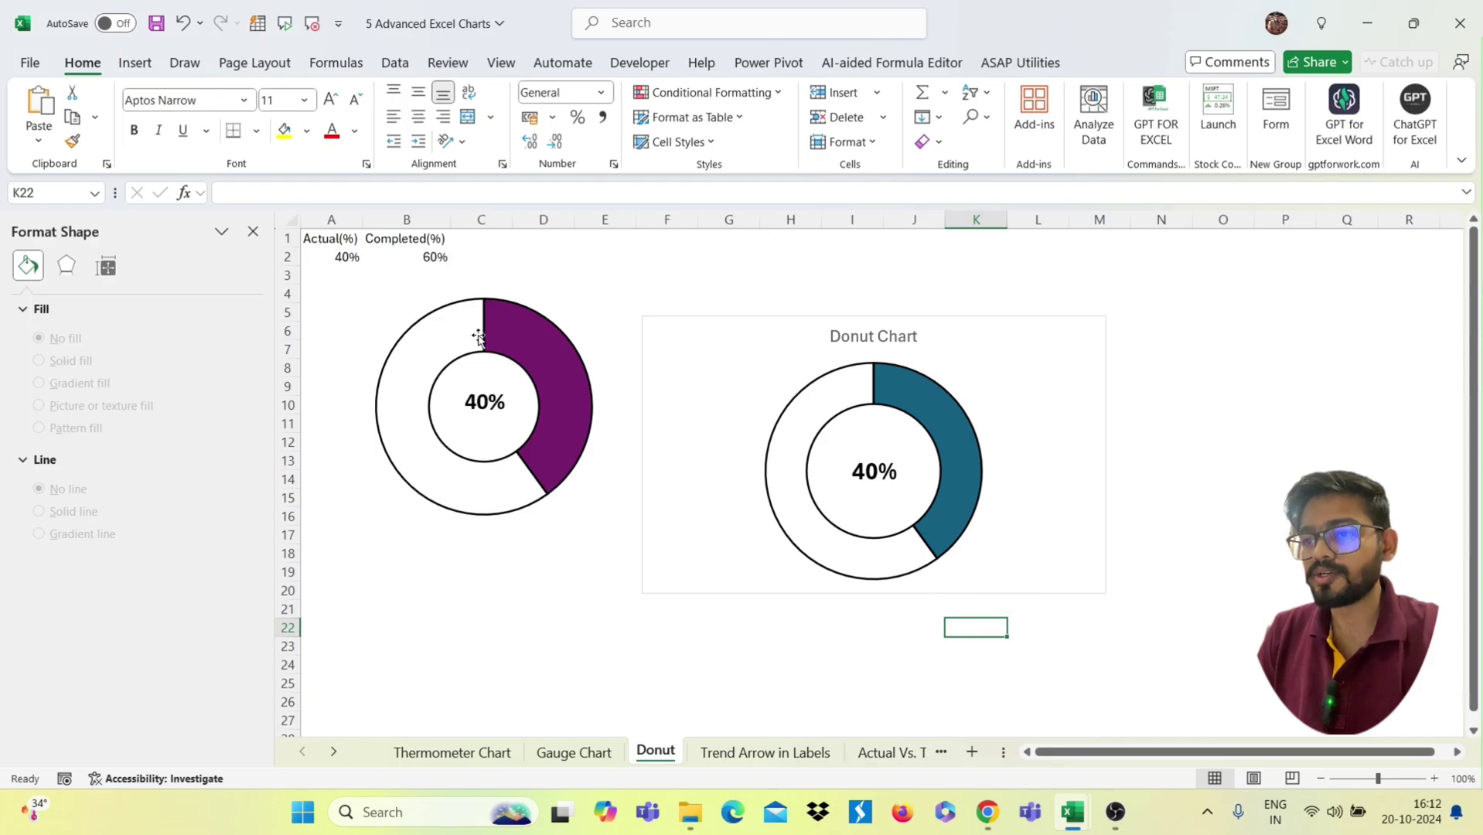
Test the doughnut charts by entering 5% and 25% as the Actual(%) value in A2, with the formatting pane closed
click(350, 258)
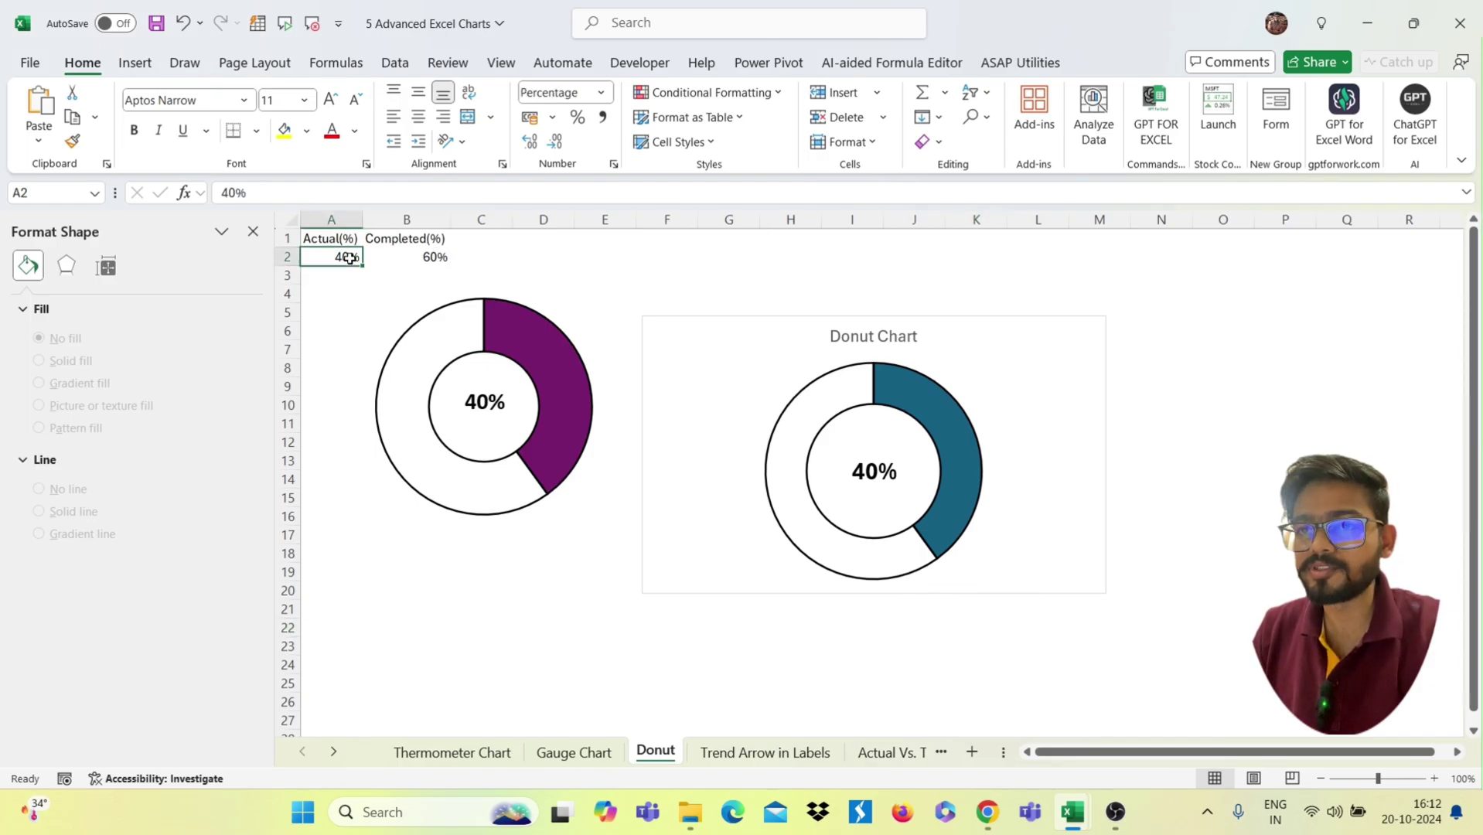
text(5)
click(253, 231)
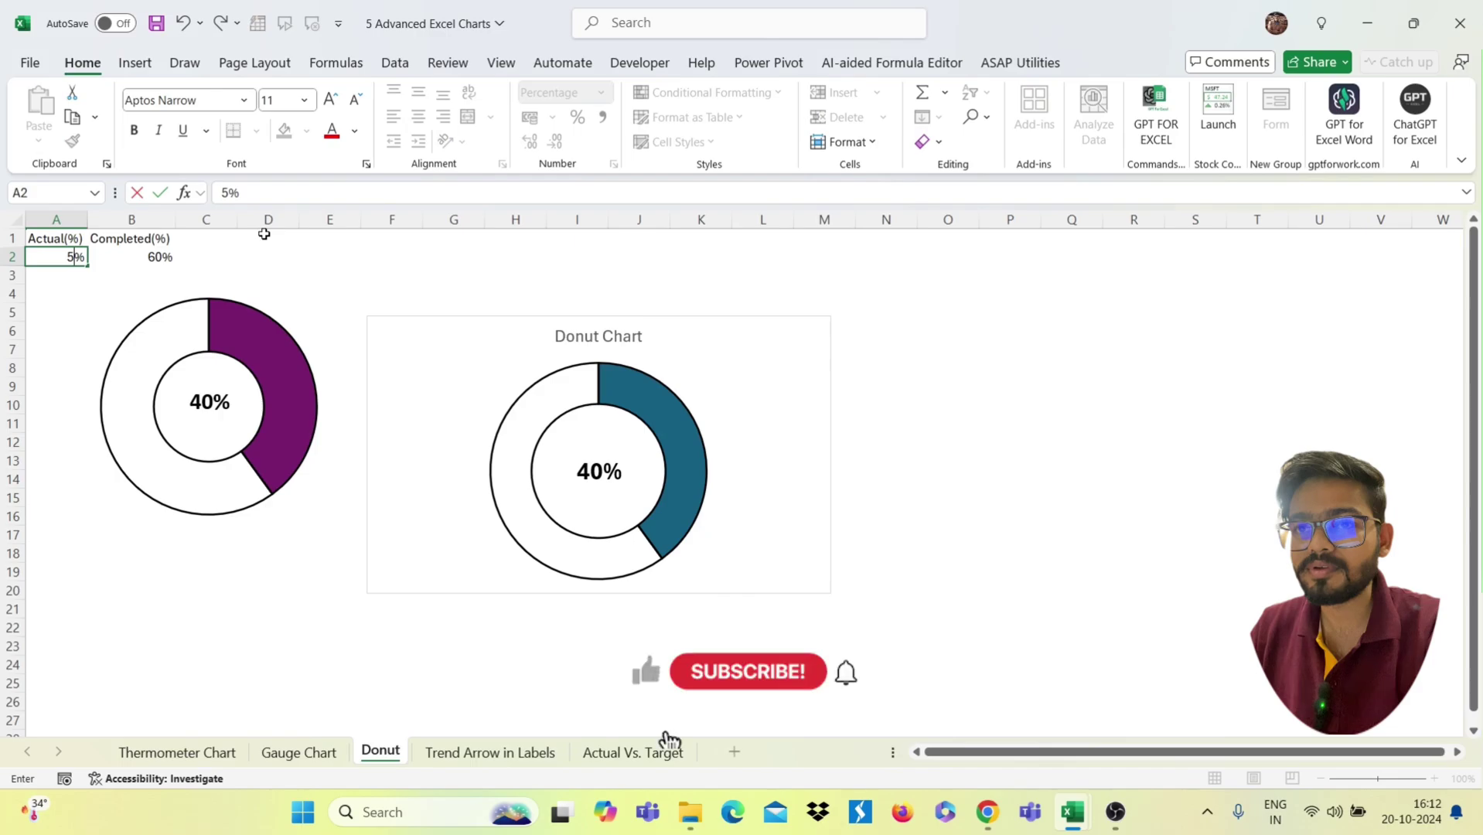
click(98, 317)
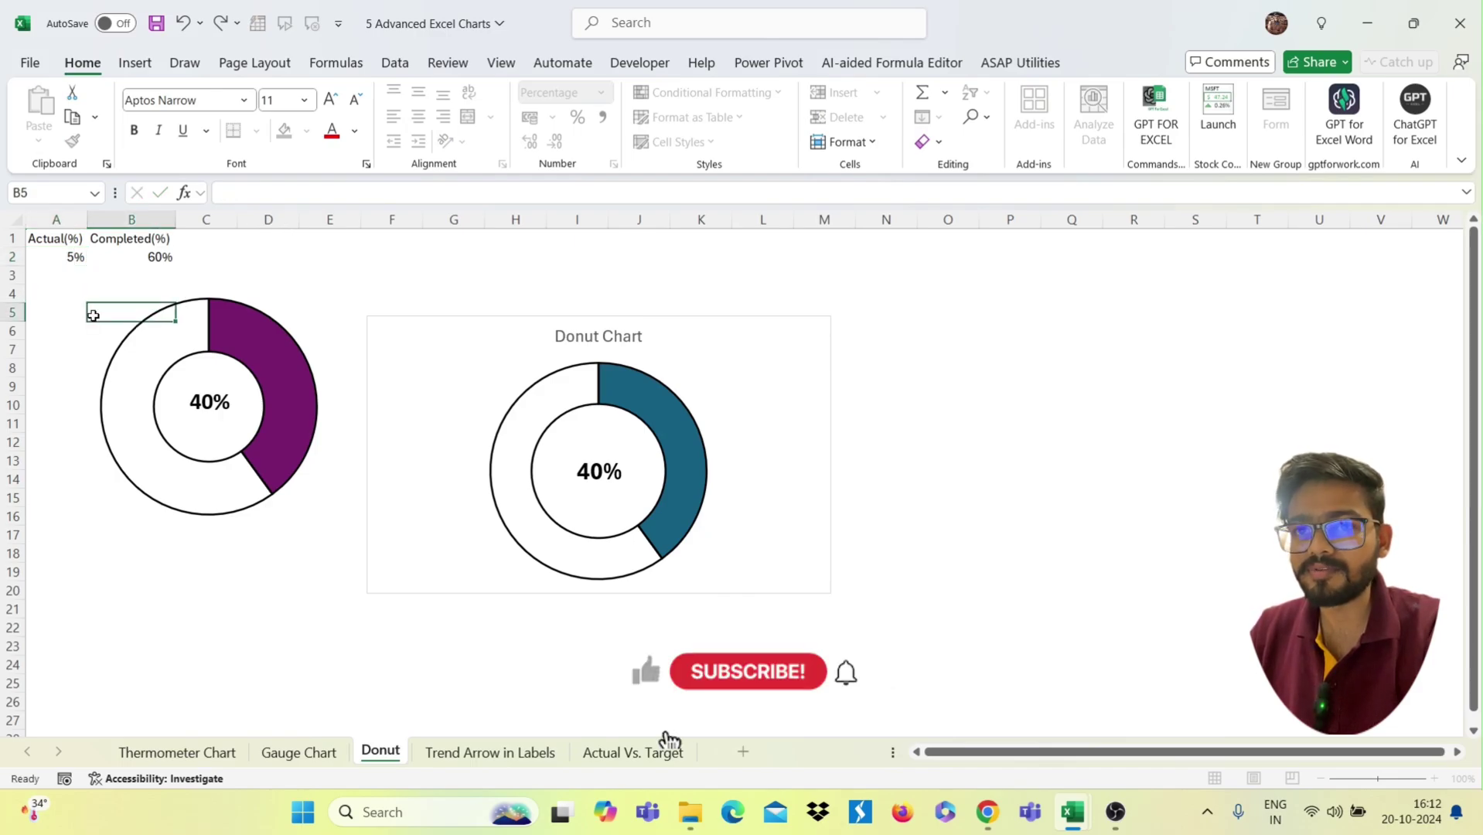
click(64, 259)
text(25)
key(Return)
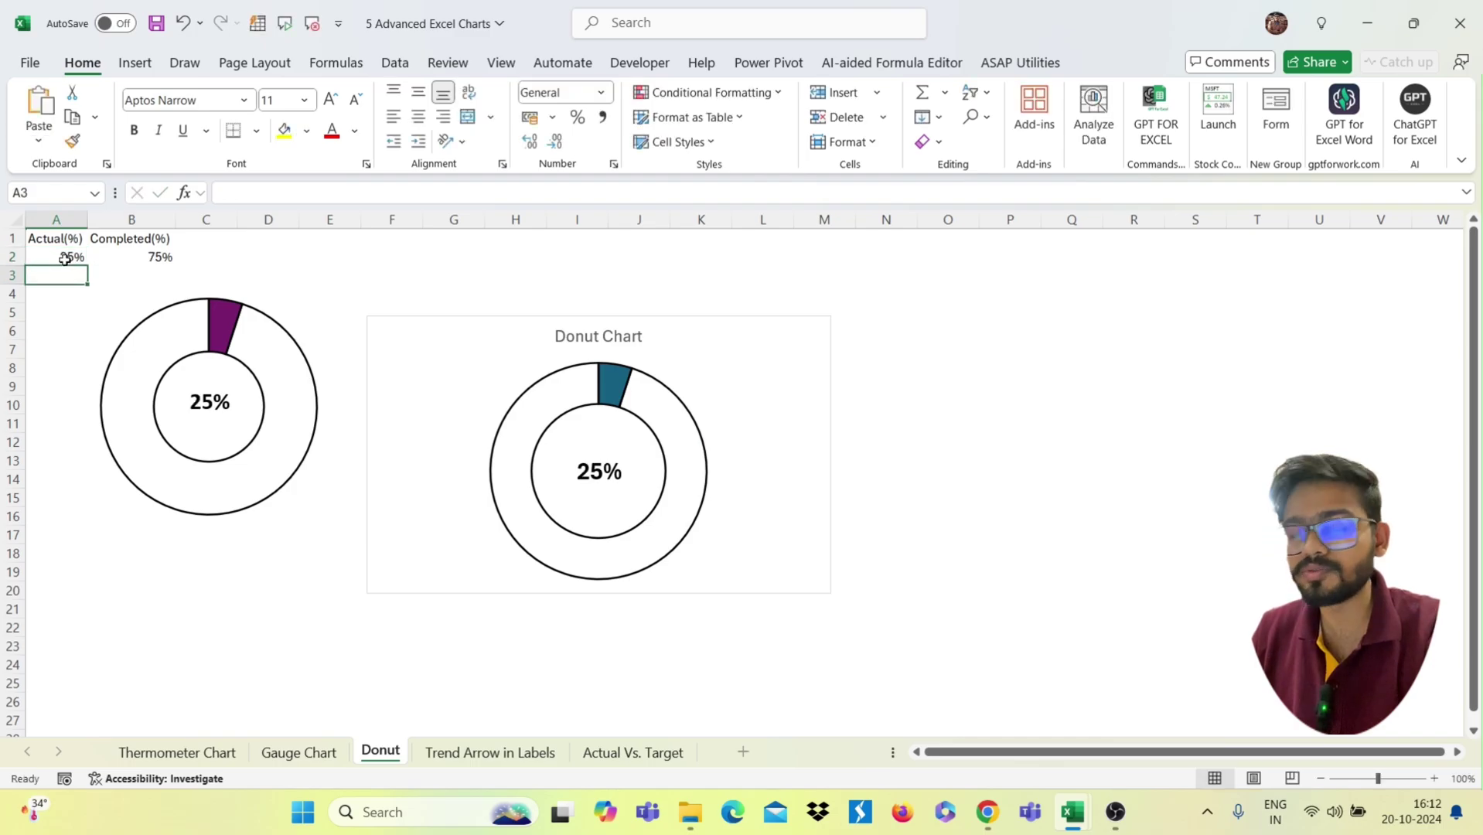
Set the Actual(%) value in cell A2 to 65%
click(65, 260)
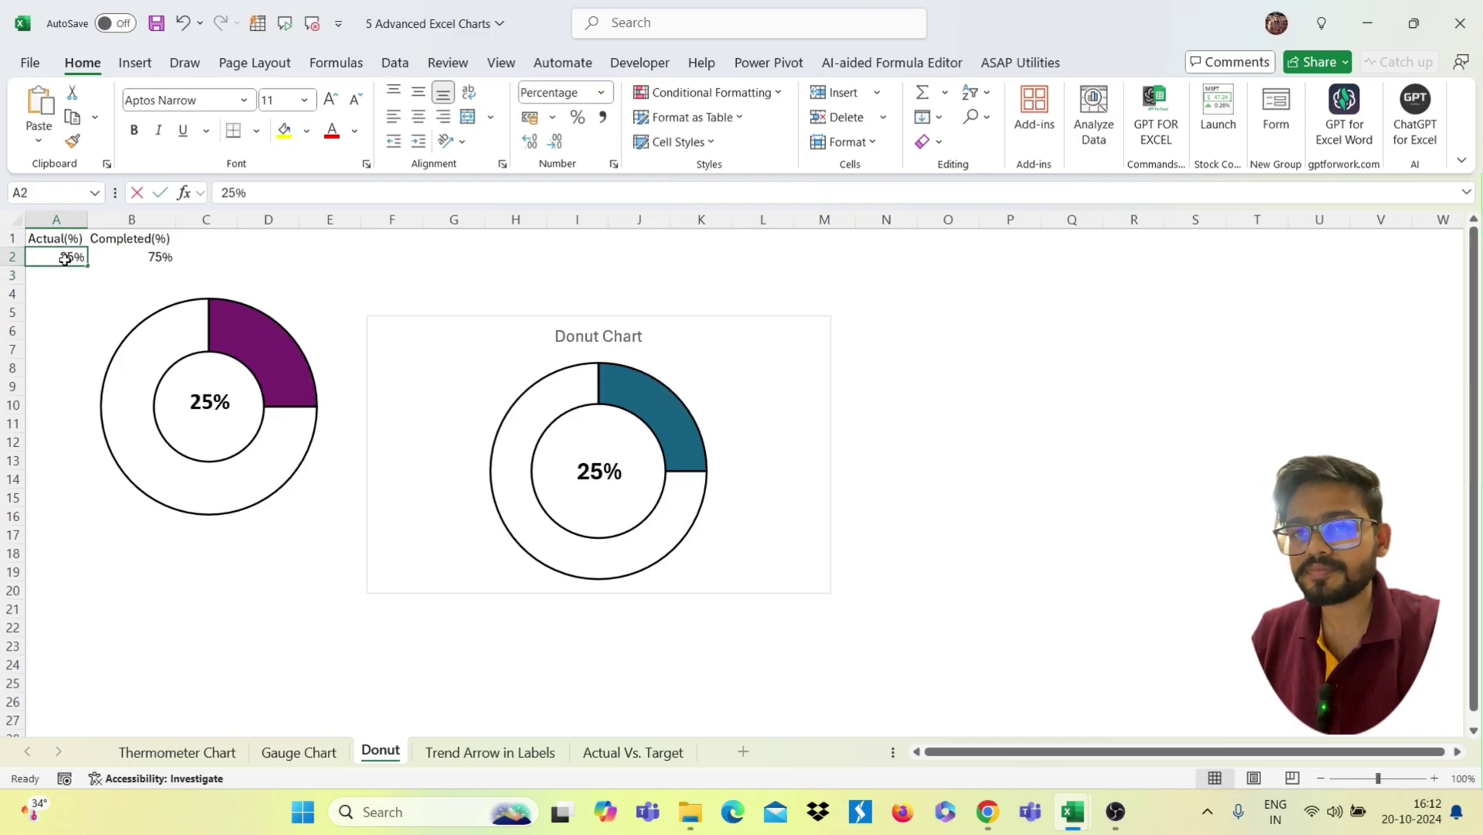
text(65)
key(Return)
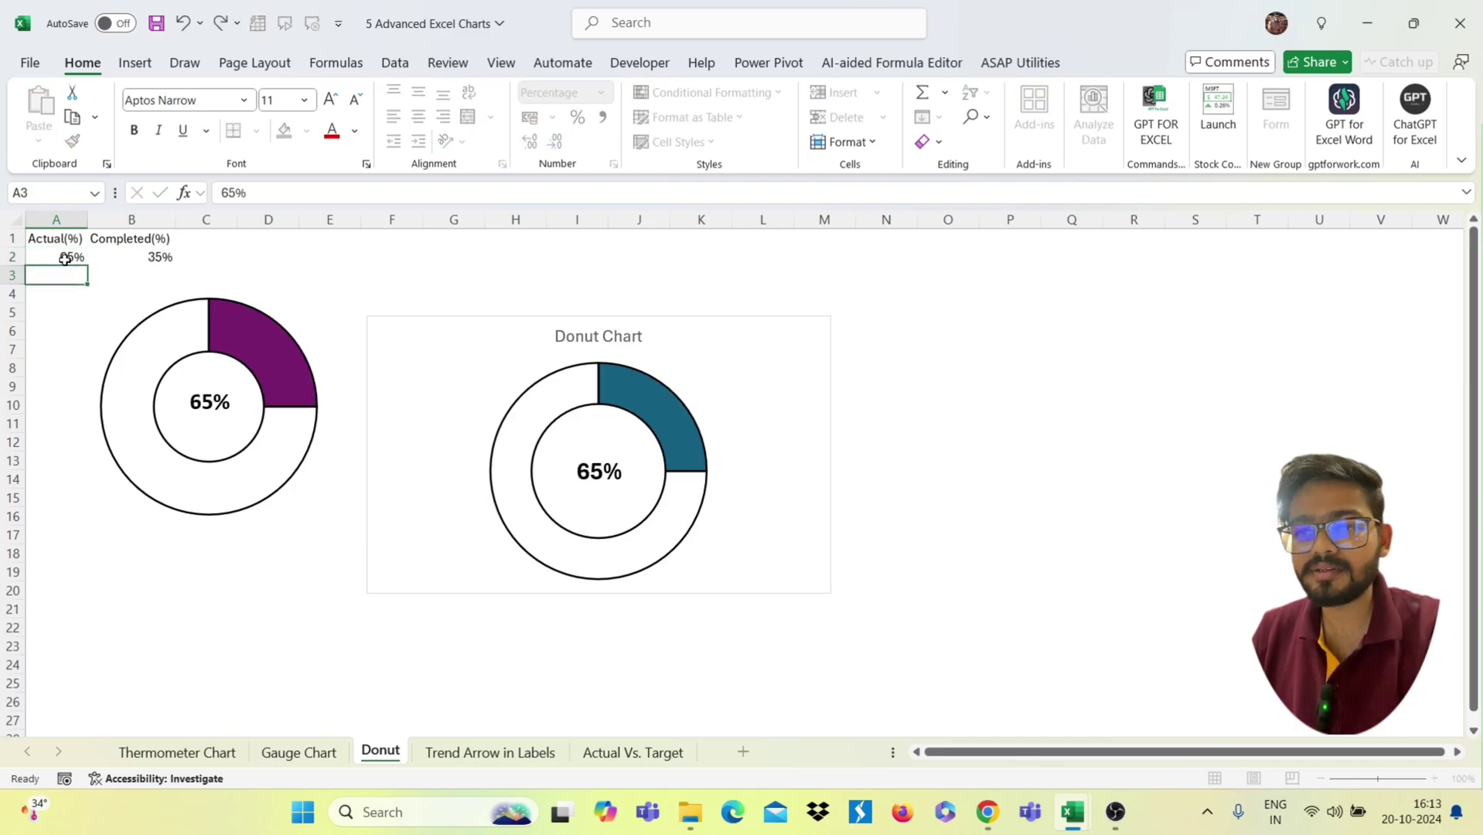
click(267, 588)
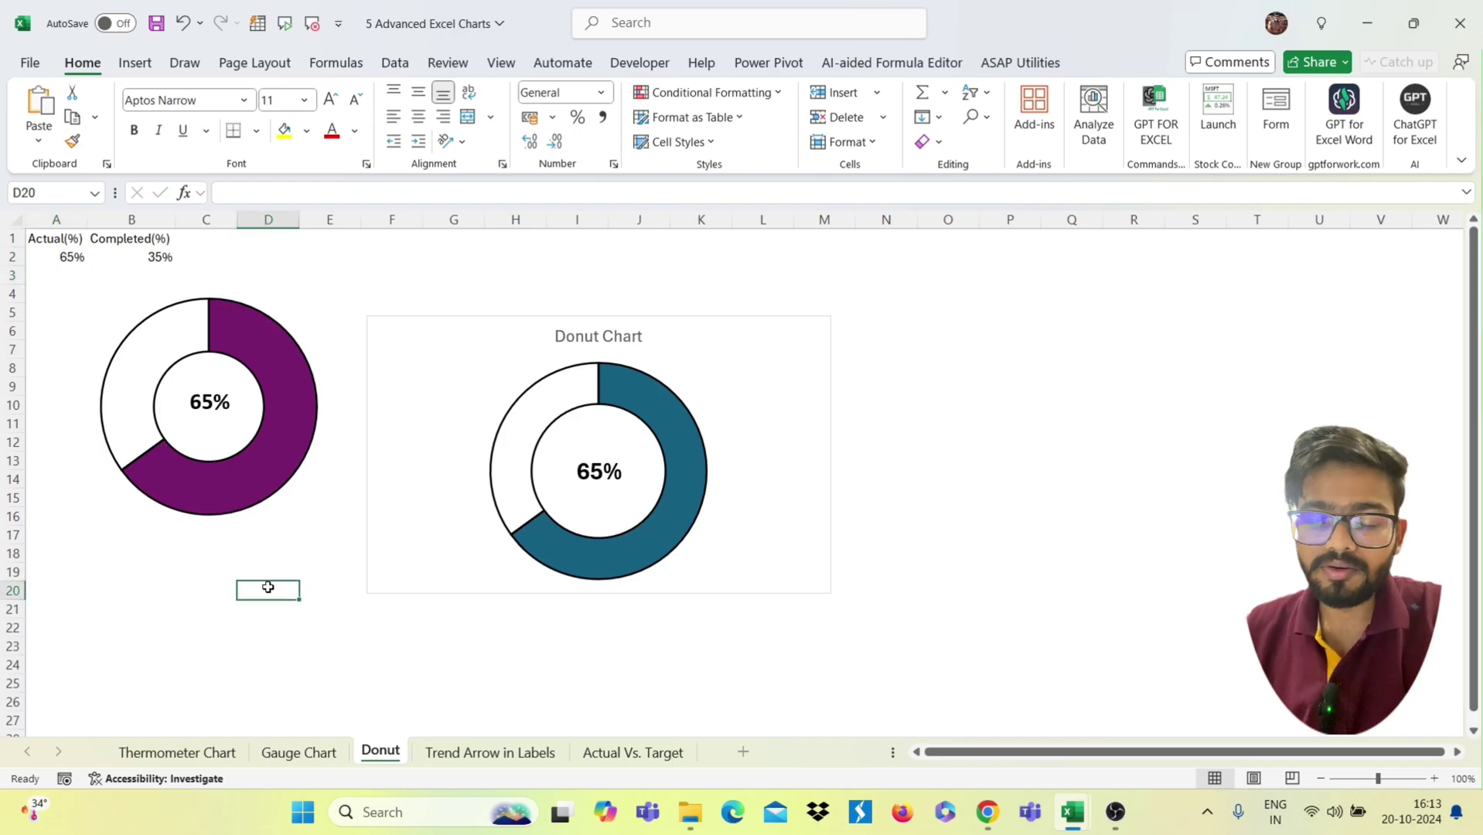
Open the Trend Arrow in Labels sheet and inspect the arrow data labels on the example chart
click(512, 761)
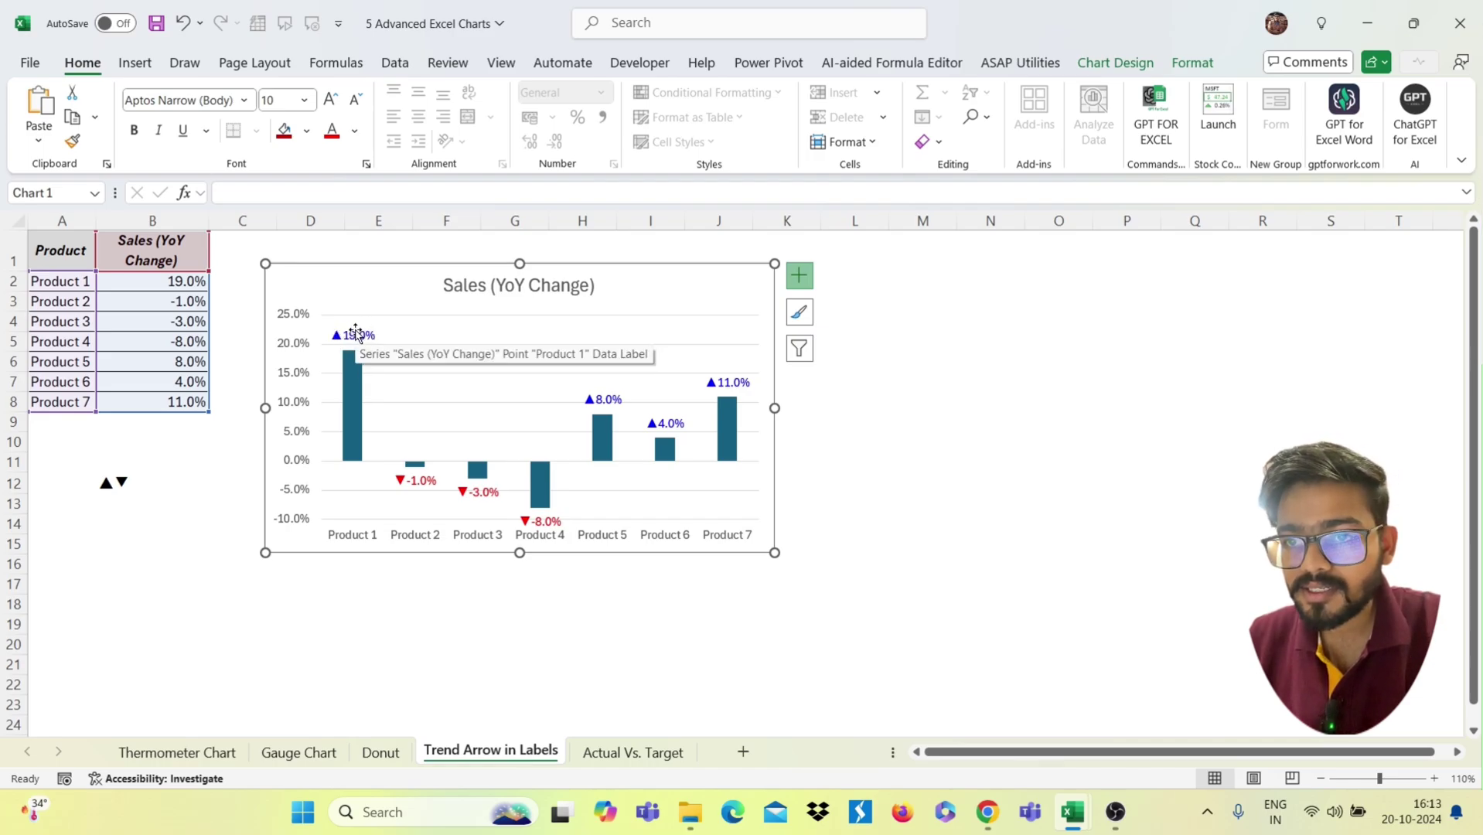
click(357, 332)
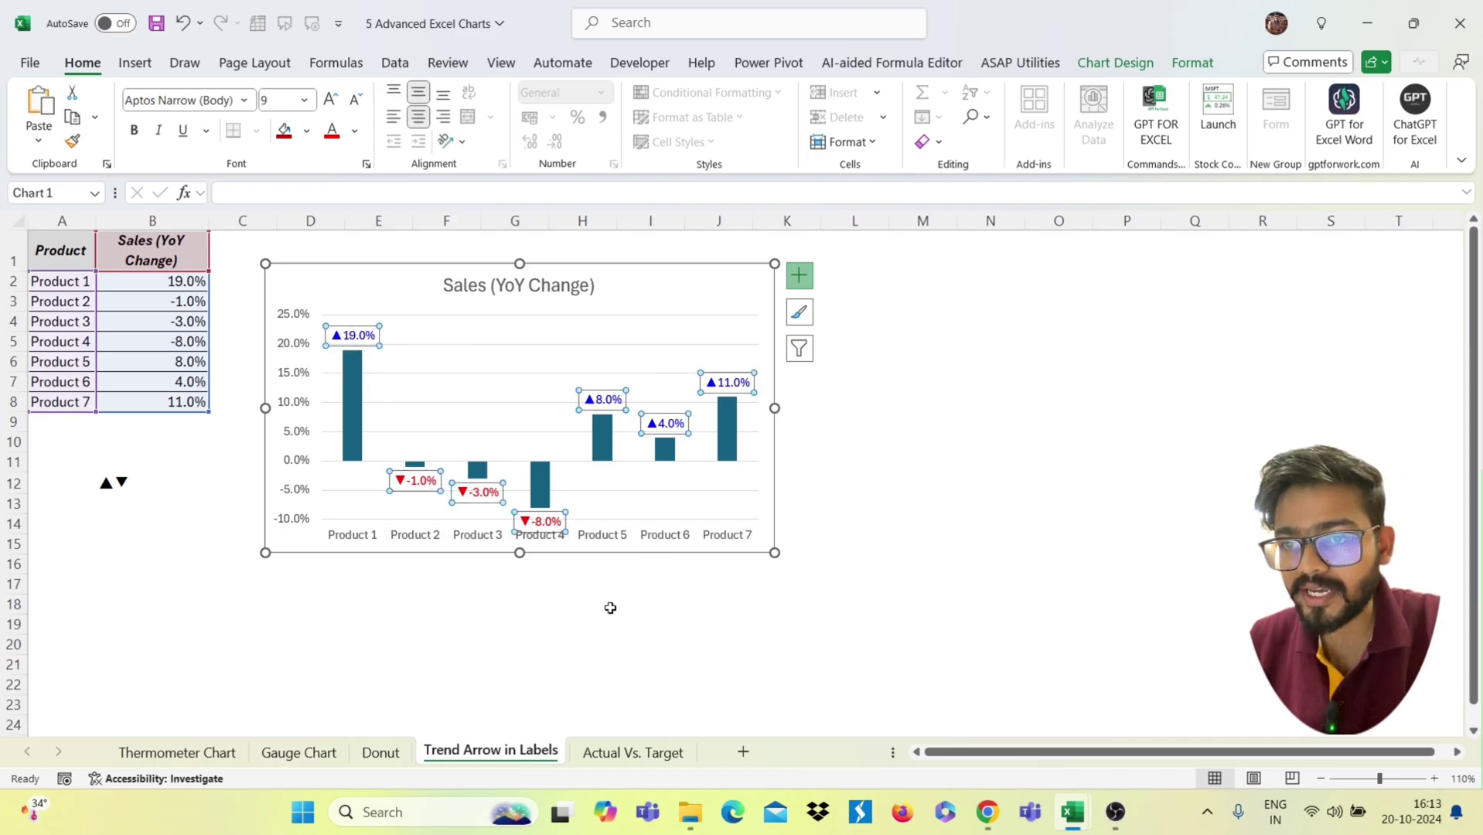
click(71, 622)
Move the example Sales (YoY Change) chart away from the product table to around columns N to T
click(57, 240)
drag(57, 241, 132, 401)
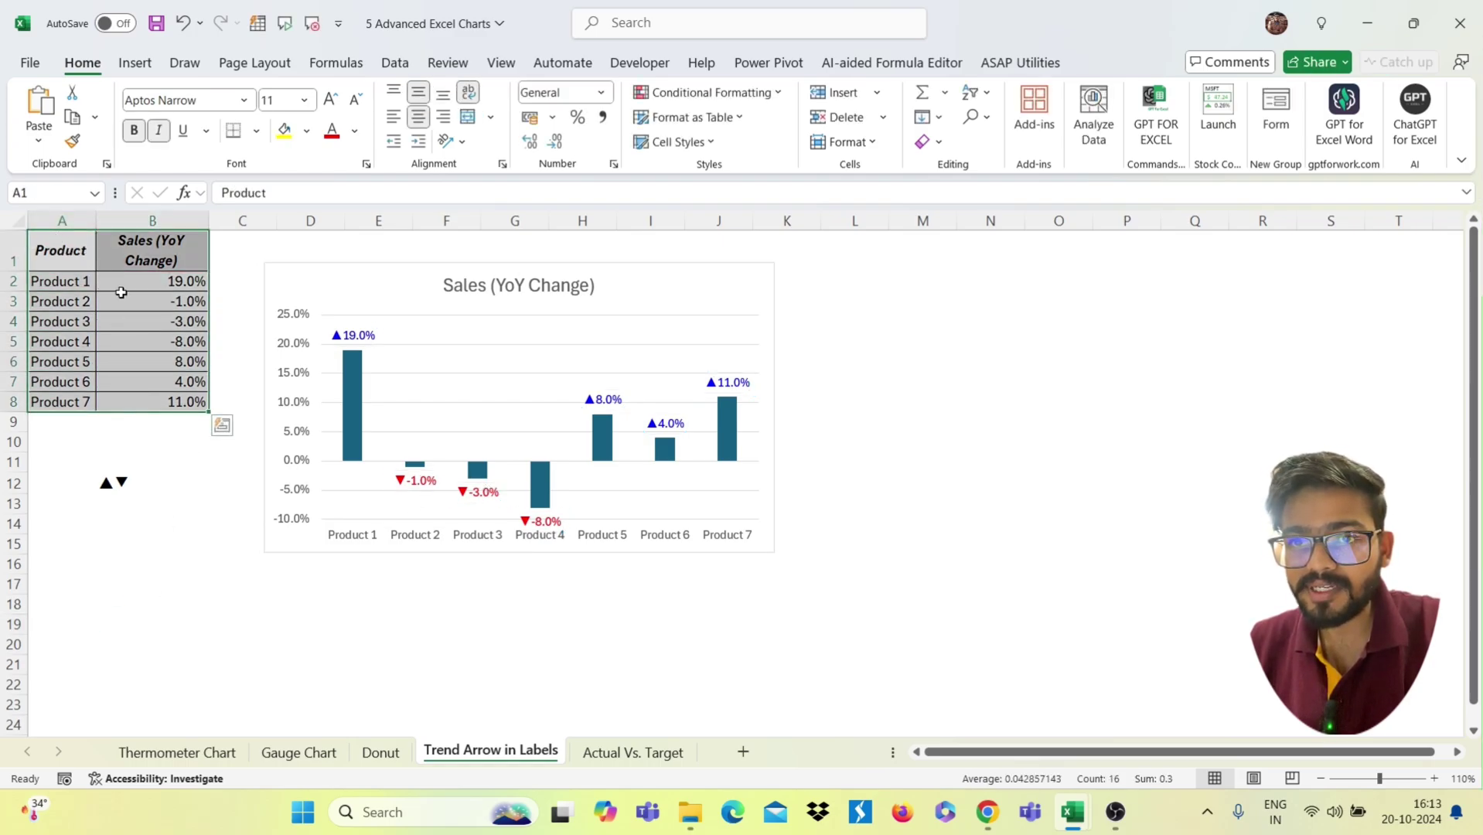
click(137, 64)
click(407, 272)
drag(406, 272, 1074, 329)
Insert a 2-D clustered column chart from the product table A1:B8 and place it beside the table
drag(56, 263, 154, 402)
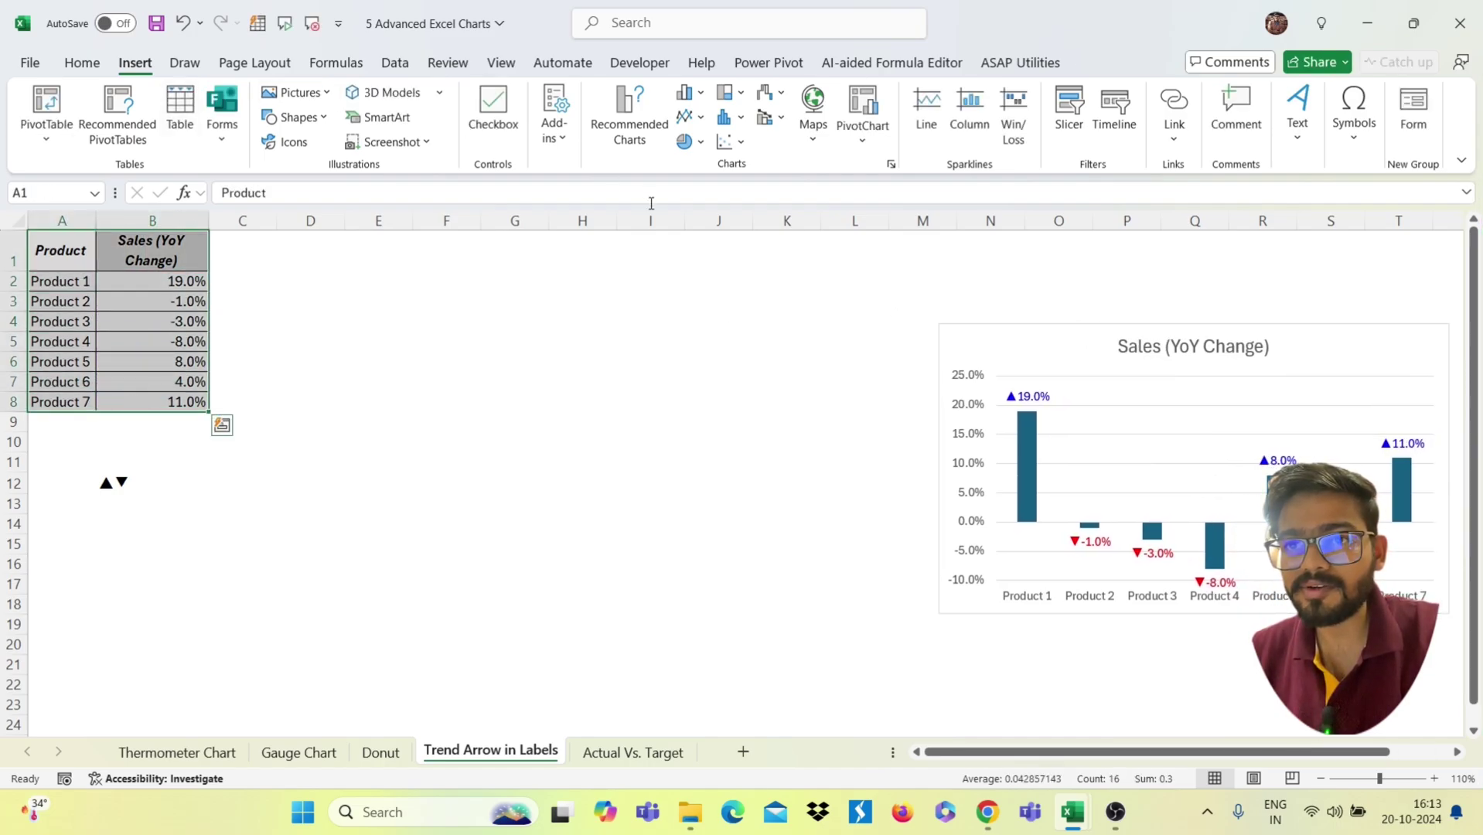
click(691, 92)
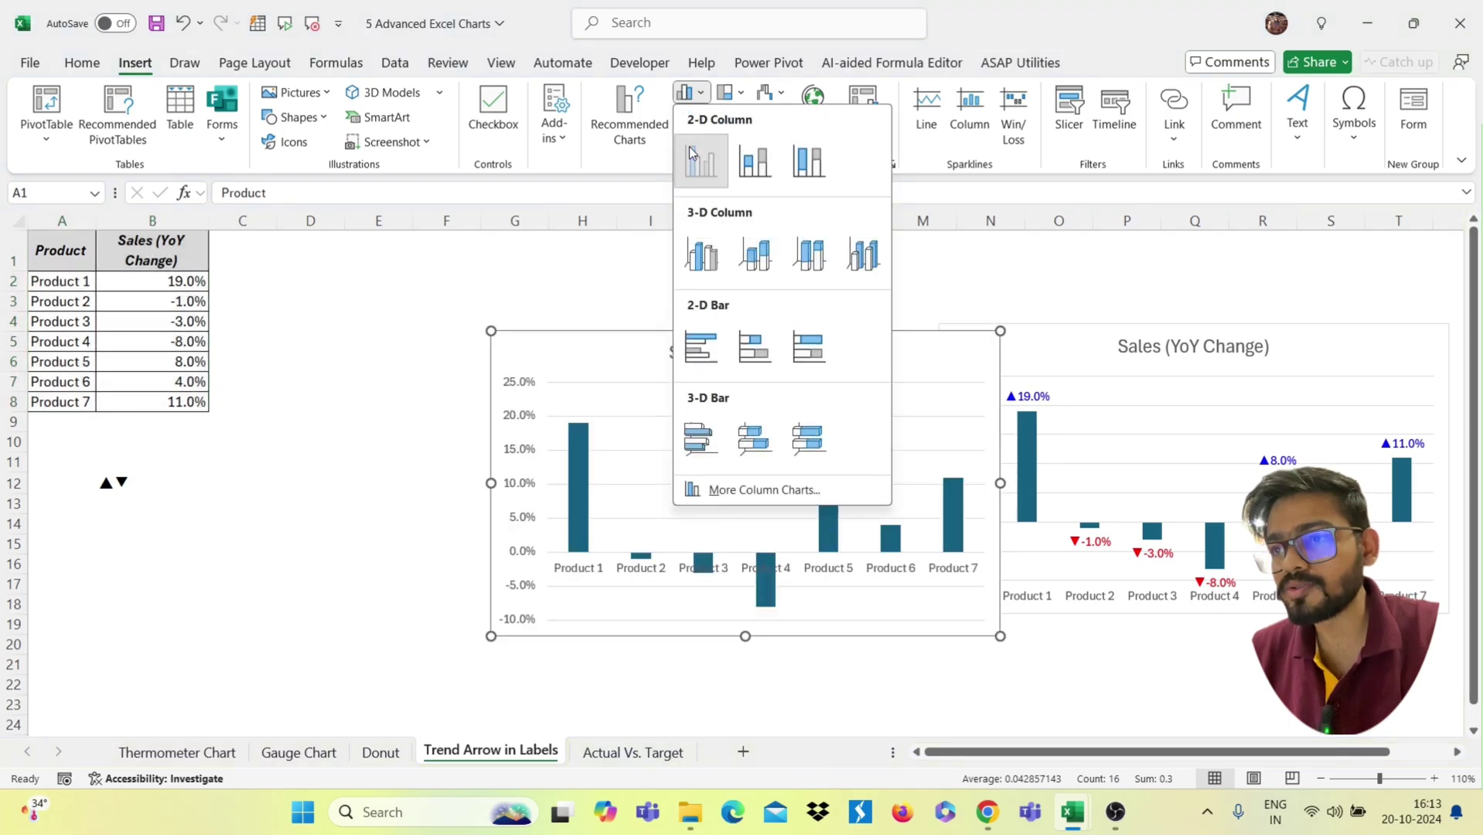
click(690, 152)
drag(645, 344, 438, 283)
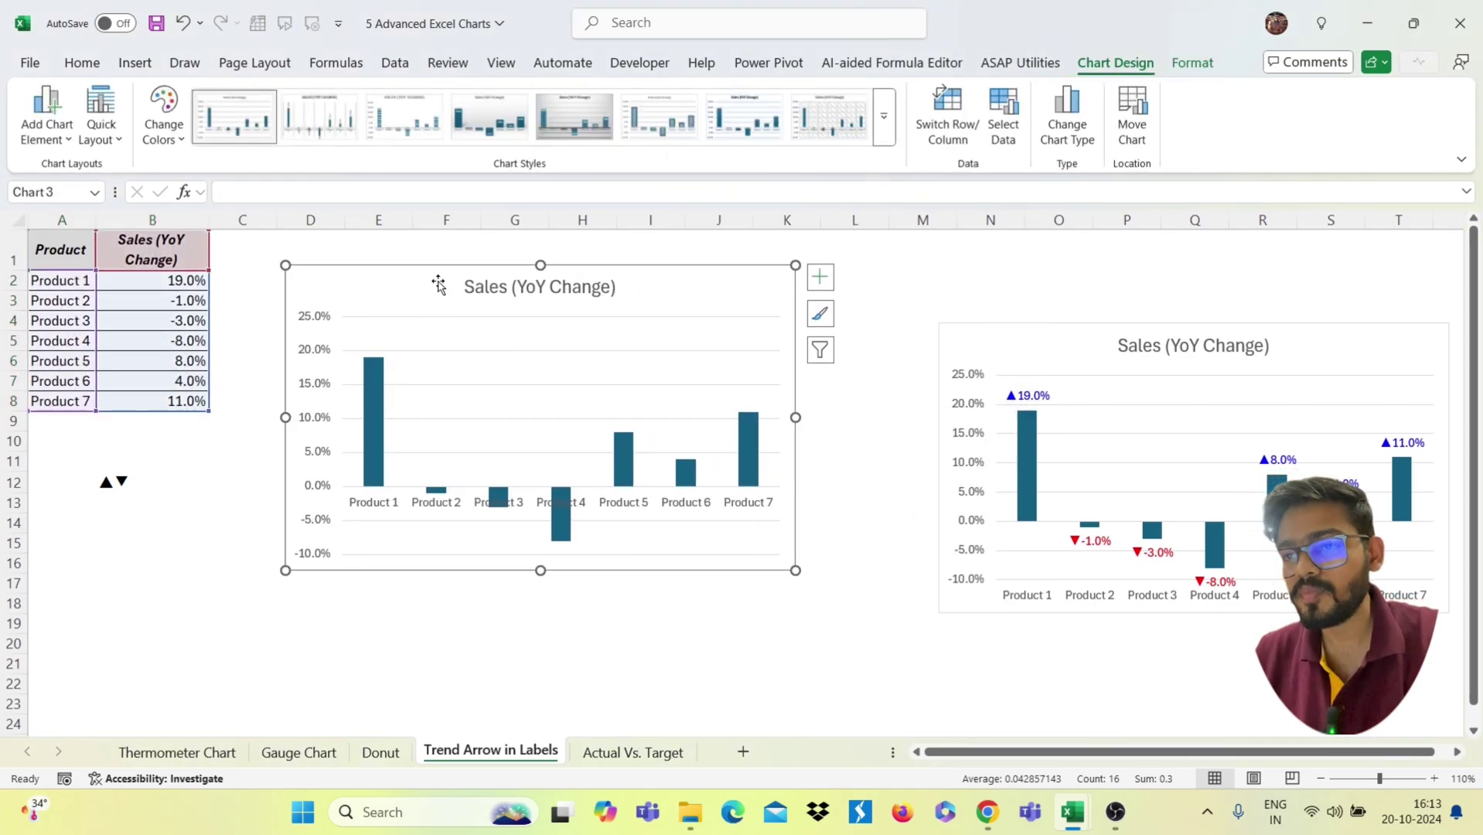
Set the label position of the new chart's horizontal axis to Low and close the formatting pane
click(454, 509)
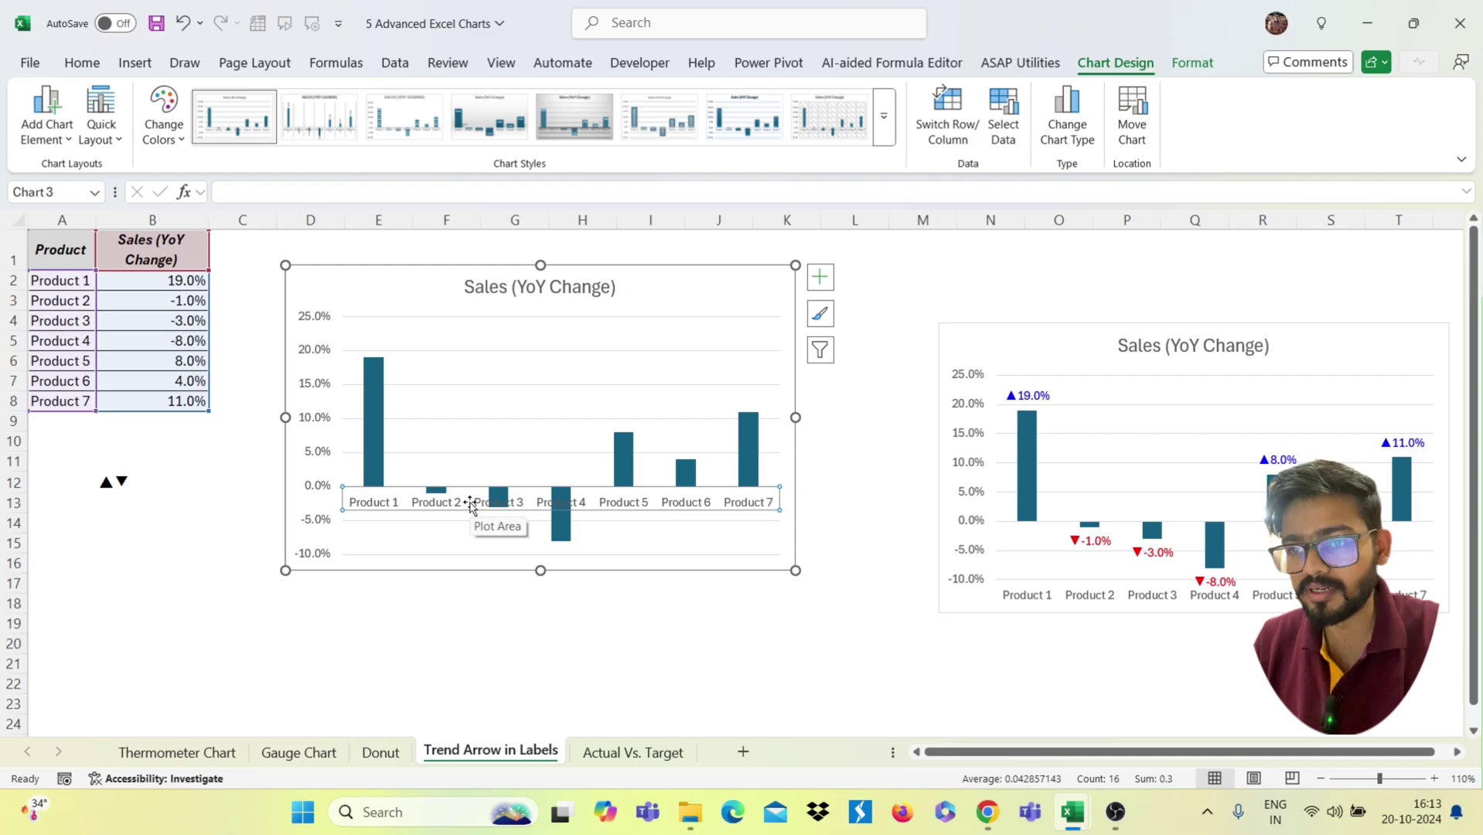
right_click(470, 506)
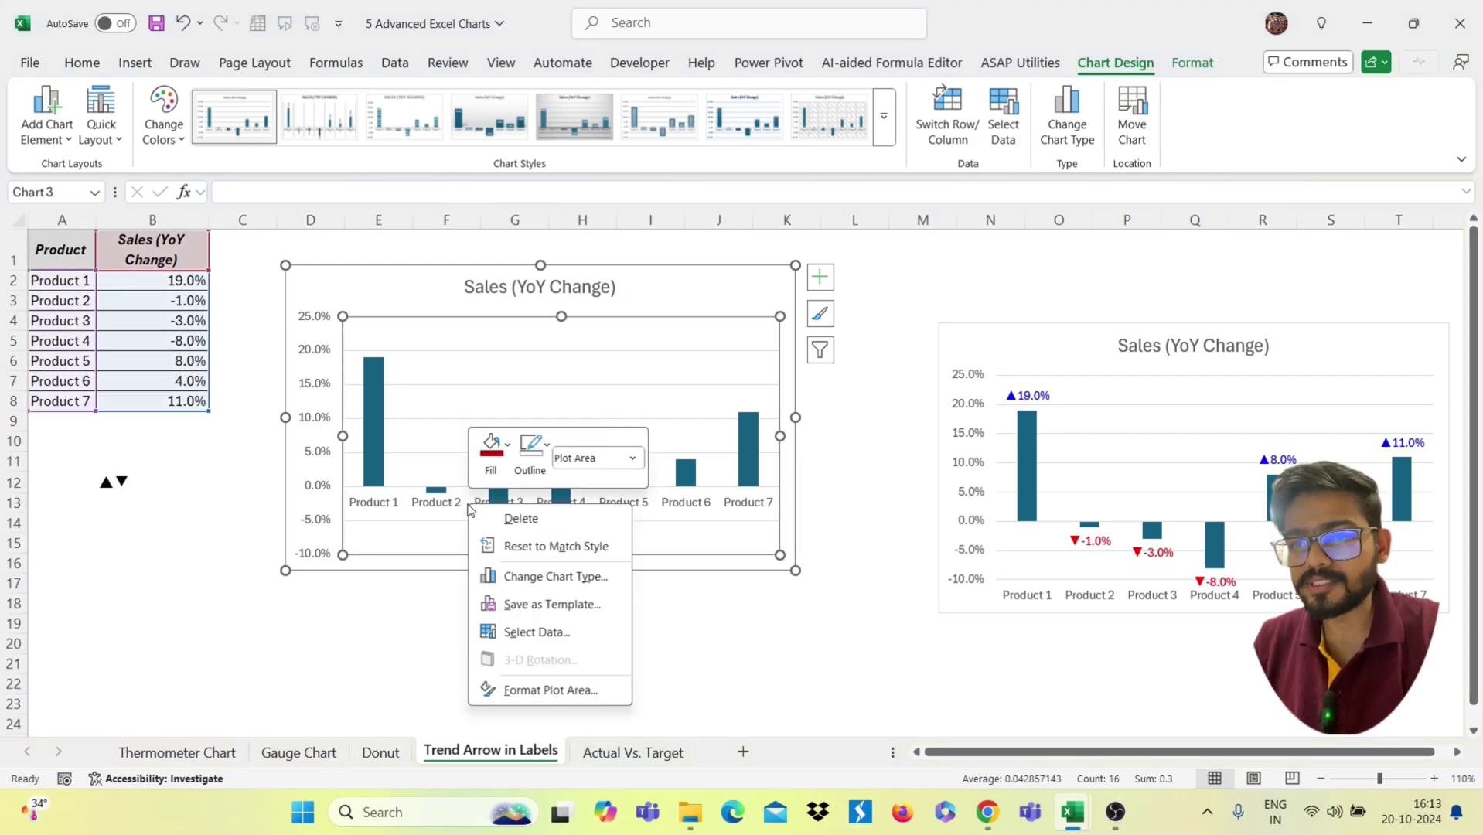
click(424, 507)
right_click(423, 507)
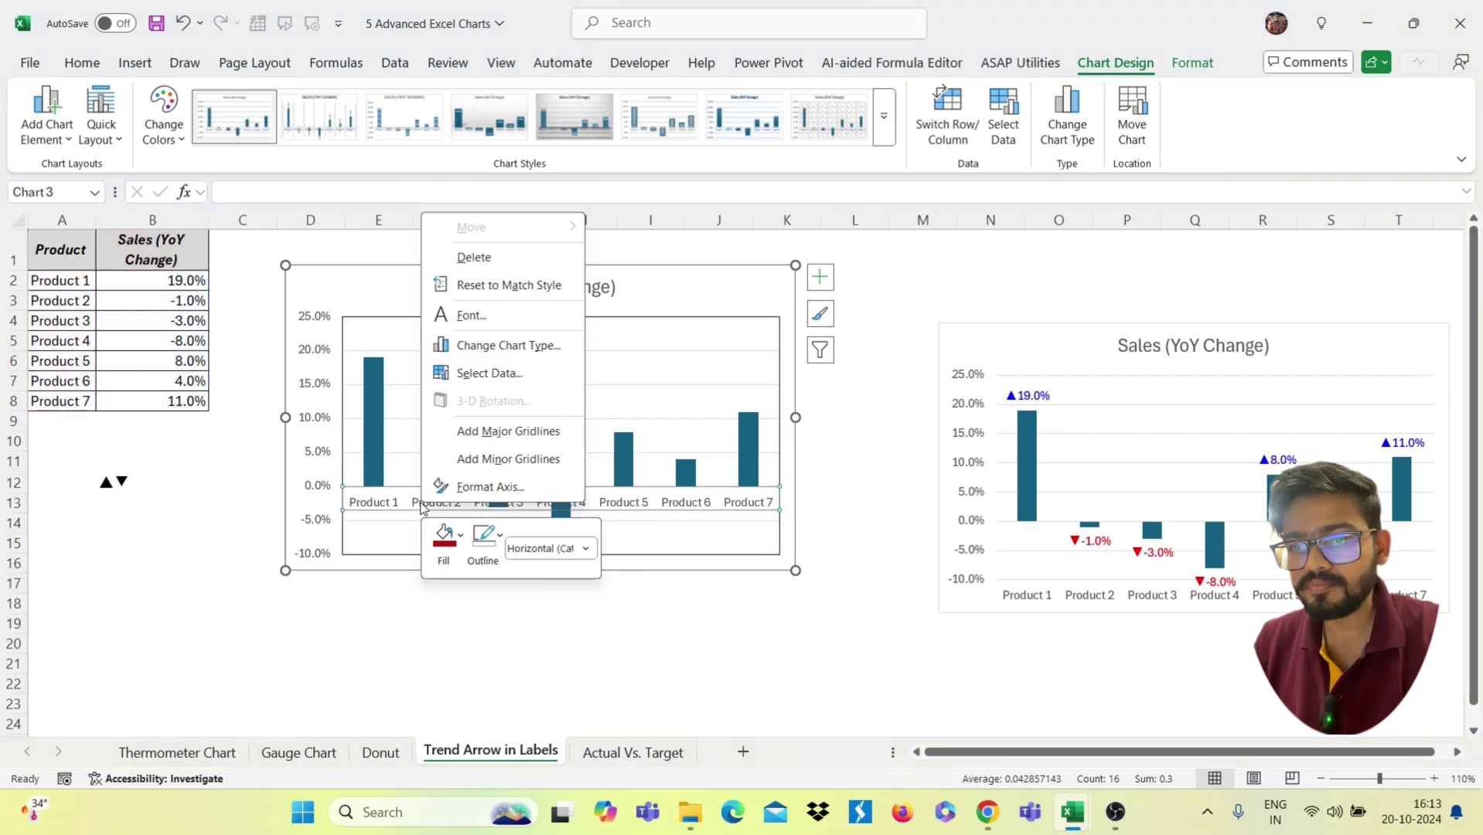
click(501, 493)
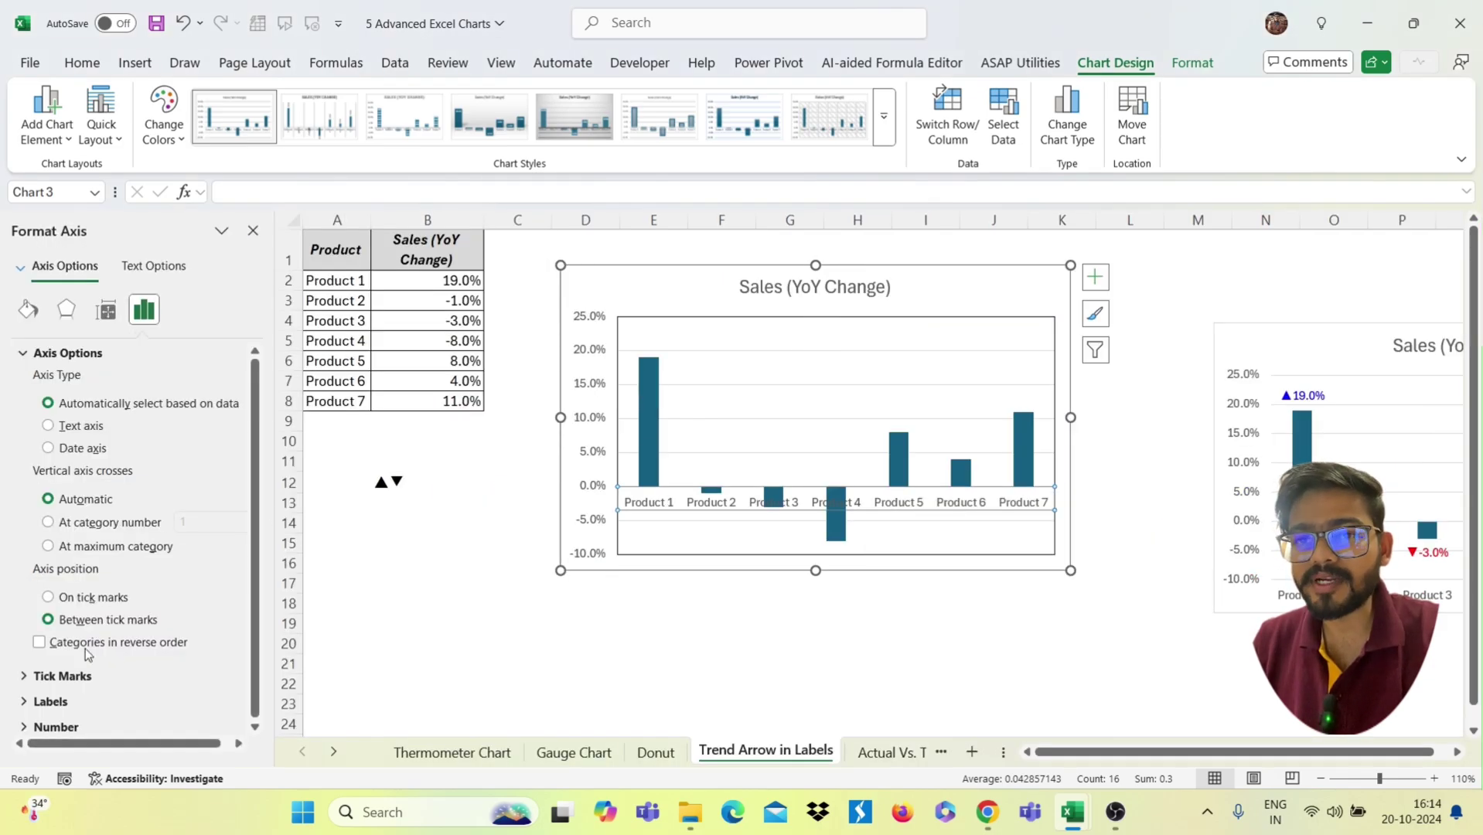
click(50, 700)
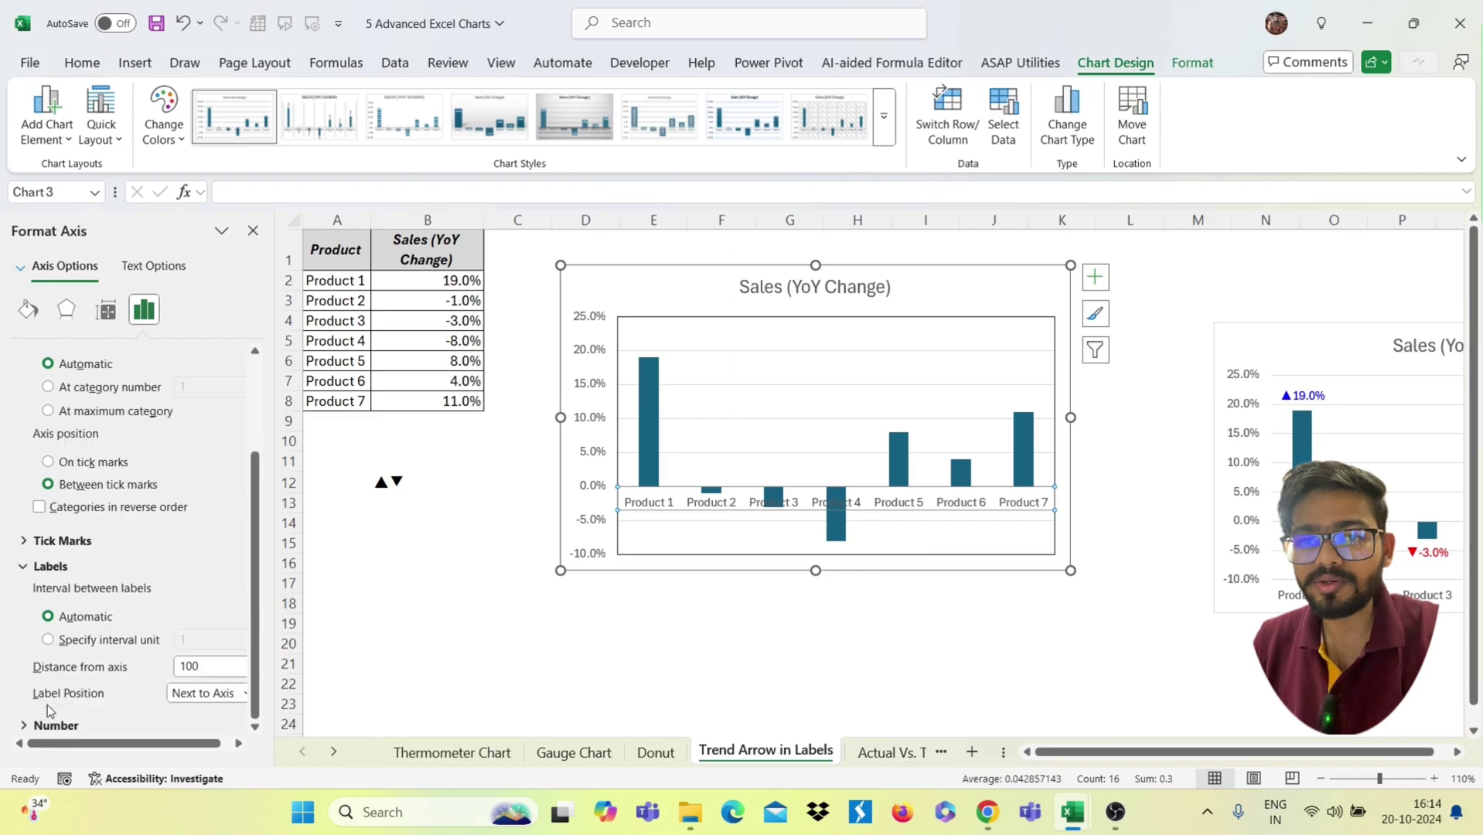
click(214, 696)
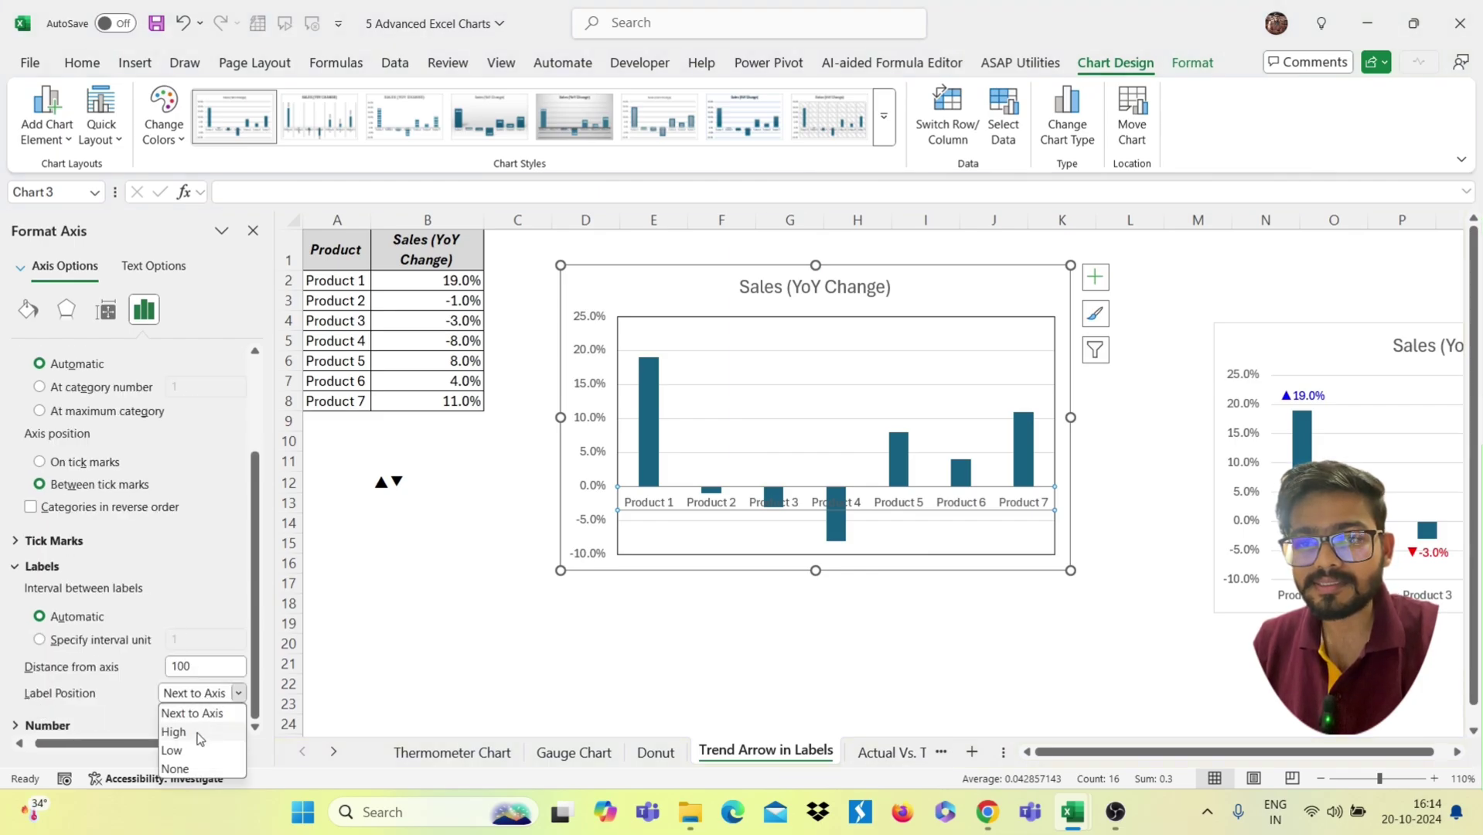
click(171, 750)
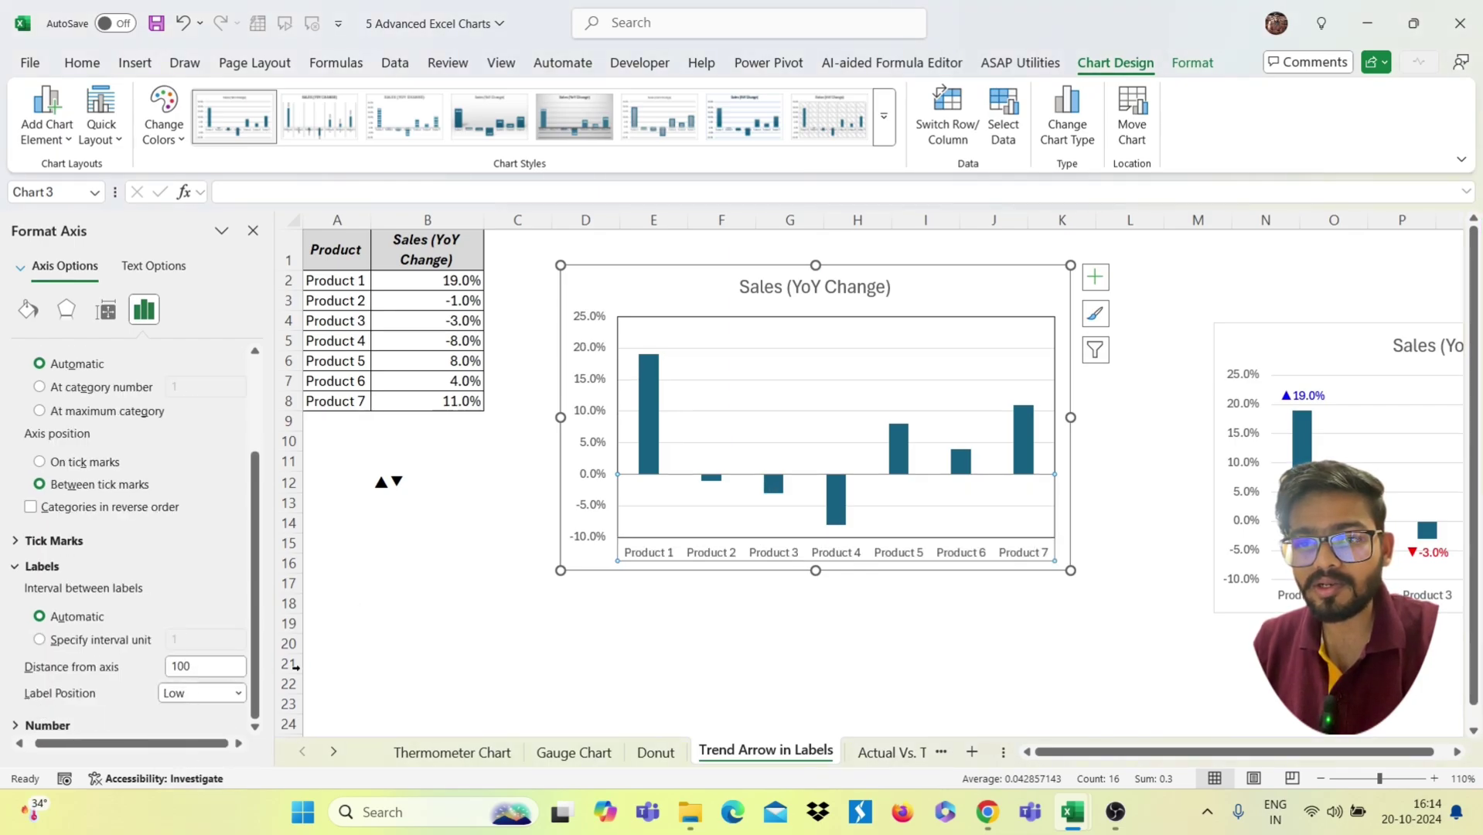
click(252, 231)
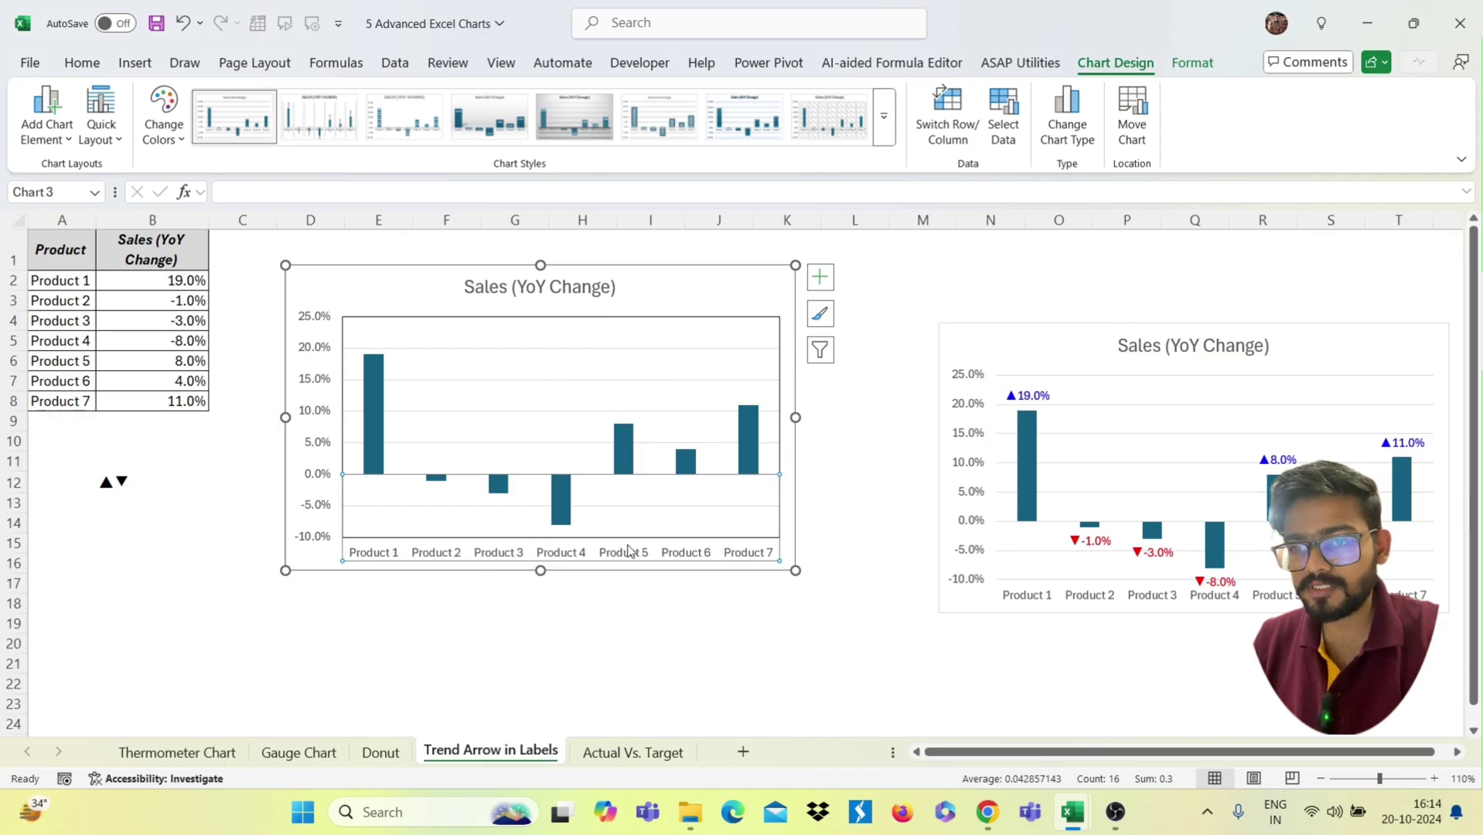
Add data labels to the columns of the new Sales (YoY Change) chart
click(821, 278)
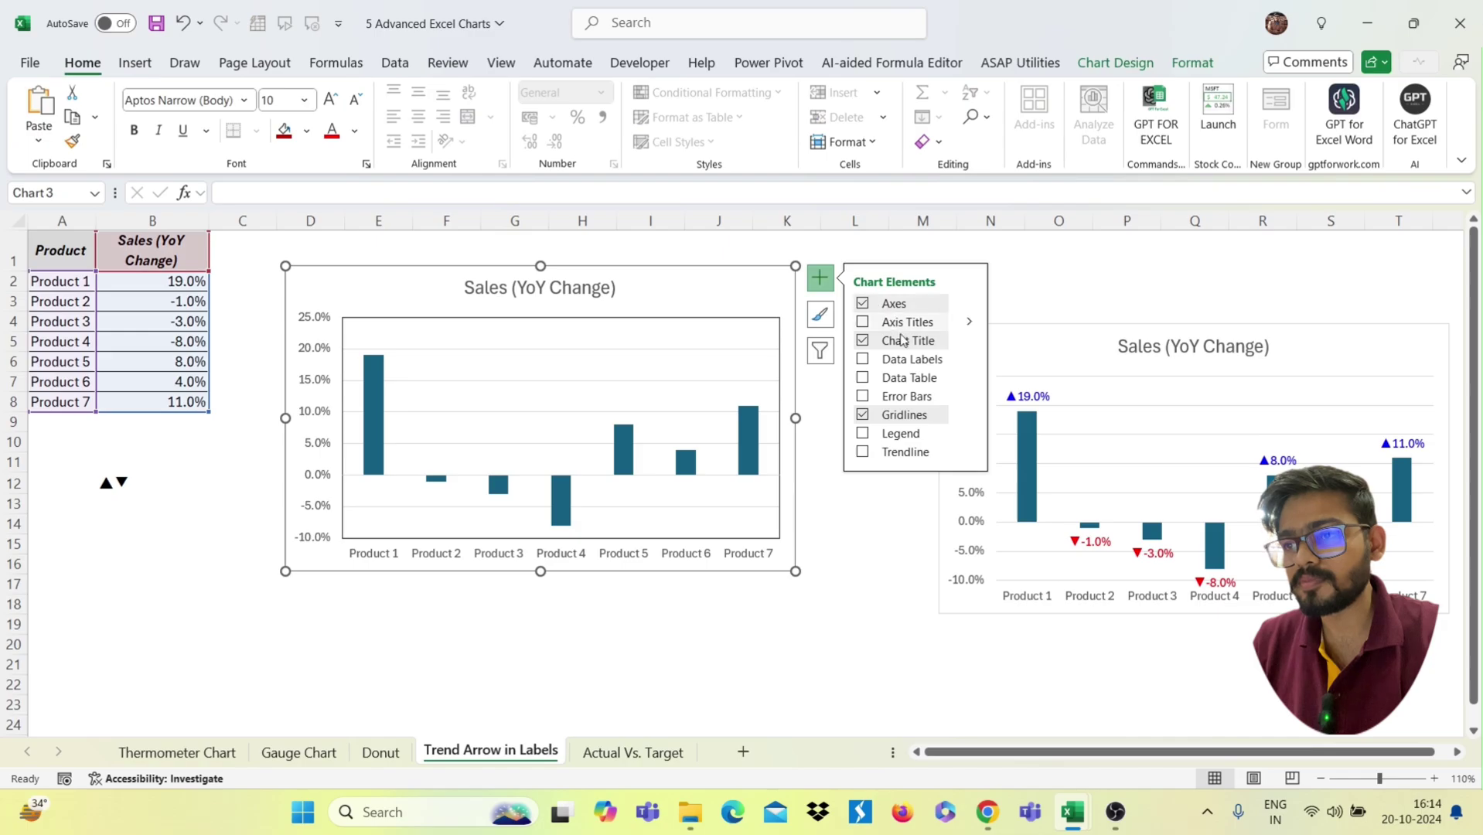
click(870, 378)
click(863, 359)
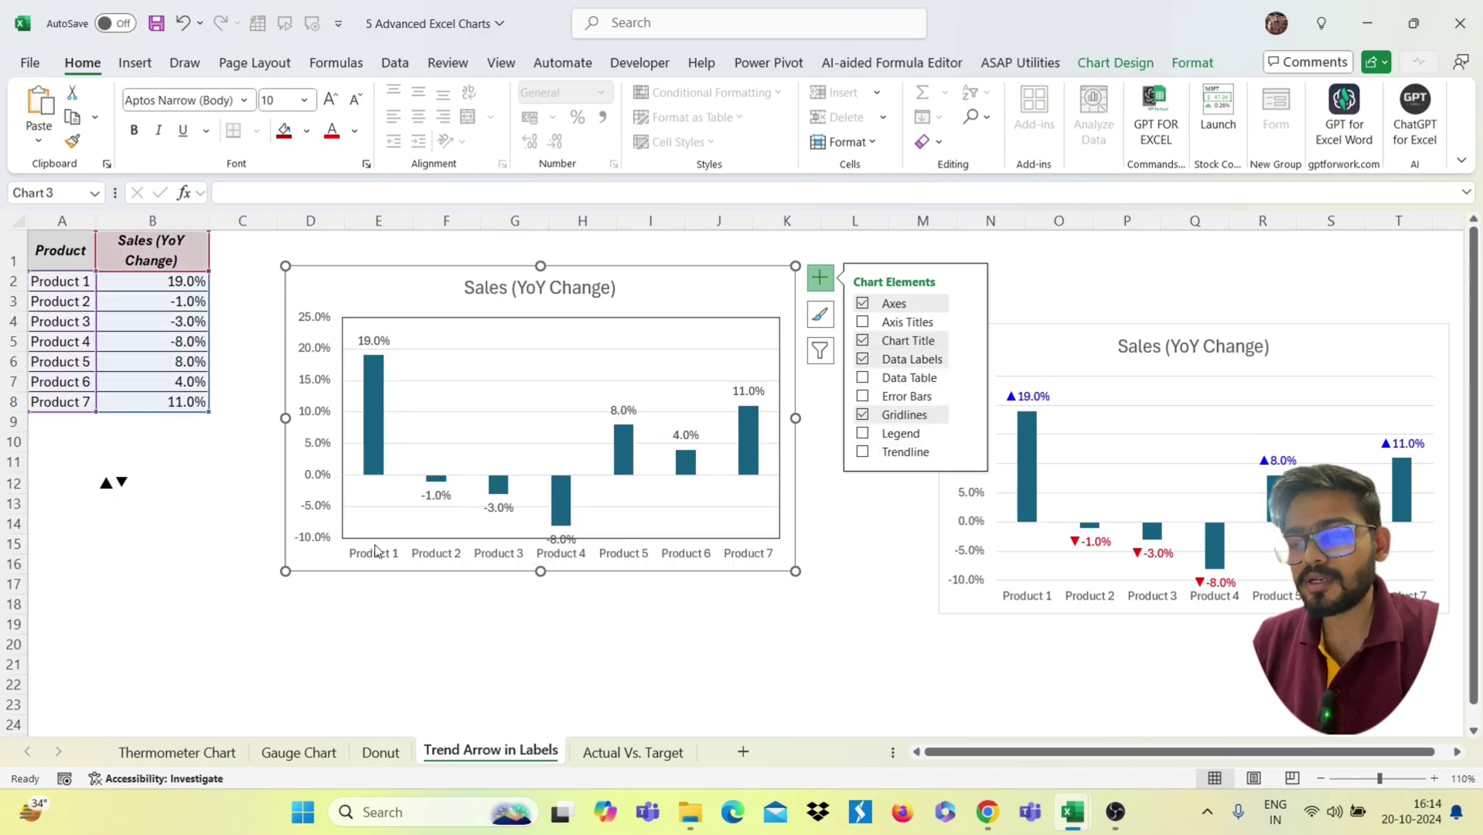
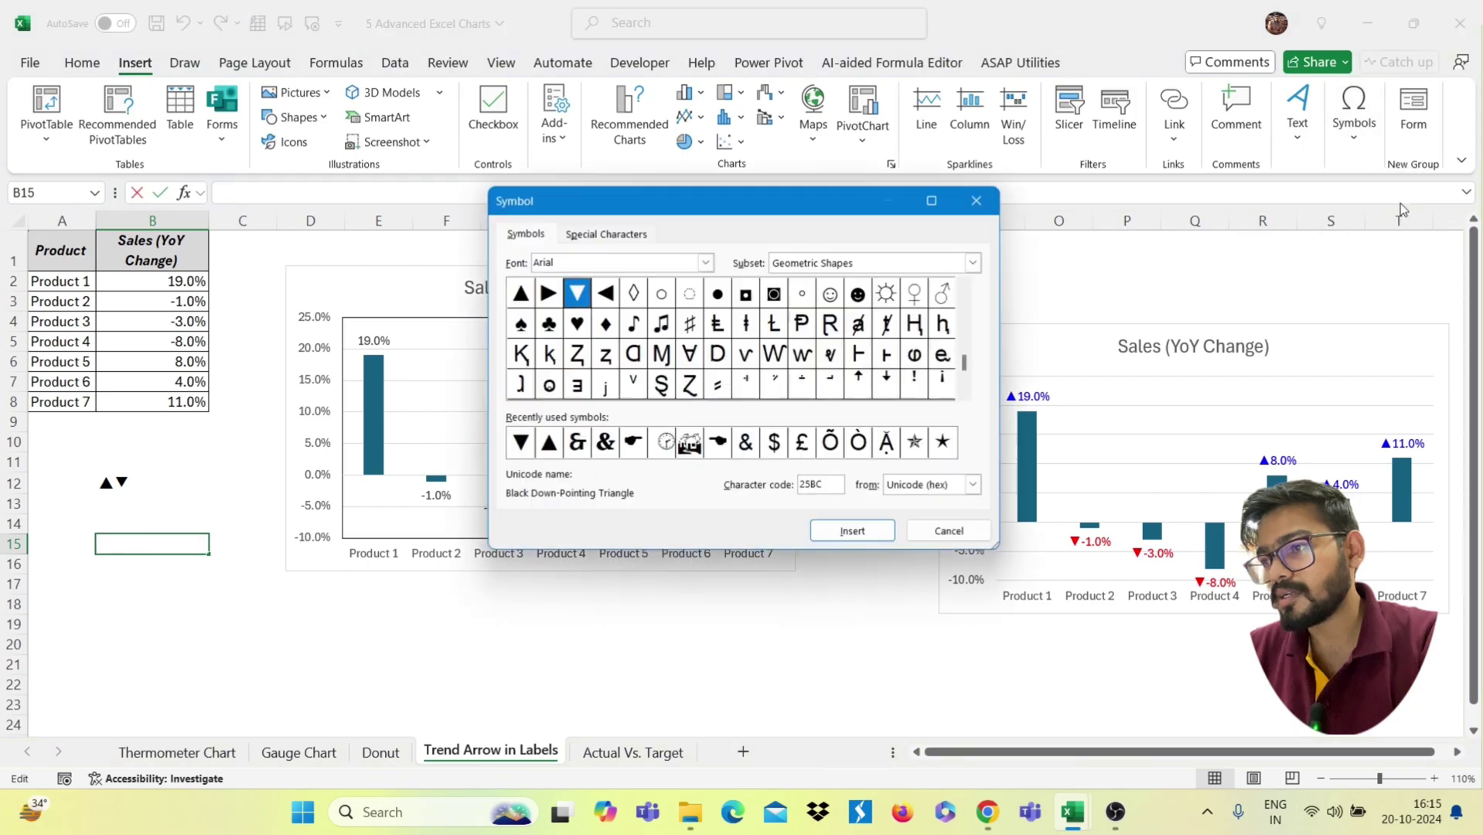
Insert the Arial geometric symbols ▲ (25B2) and ▼ (25BC) into cell B15 and close the Symbol dialog
click(706, 261)
click(706, 262)
click(706, 261)
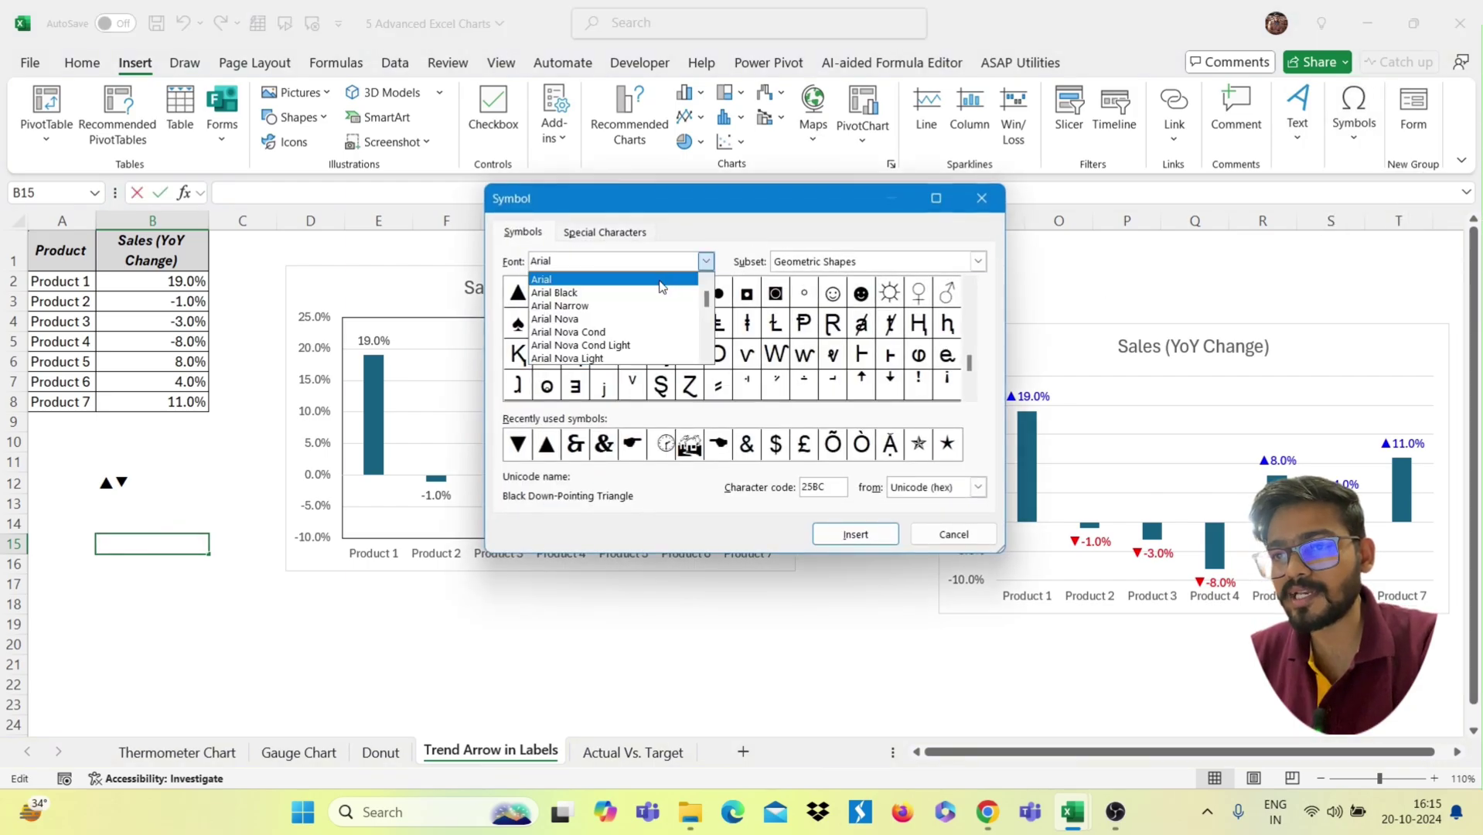
click(706, 261)
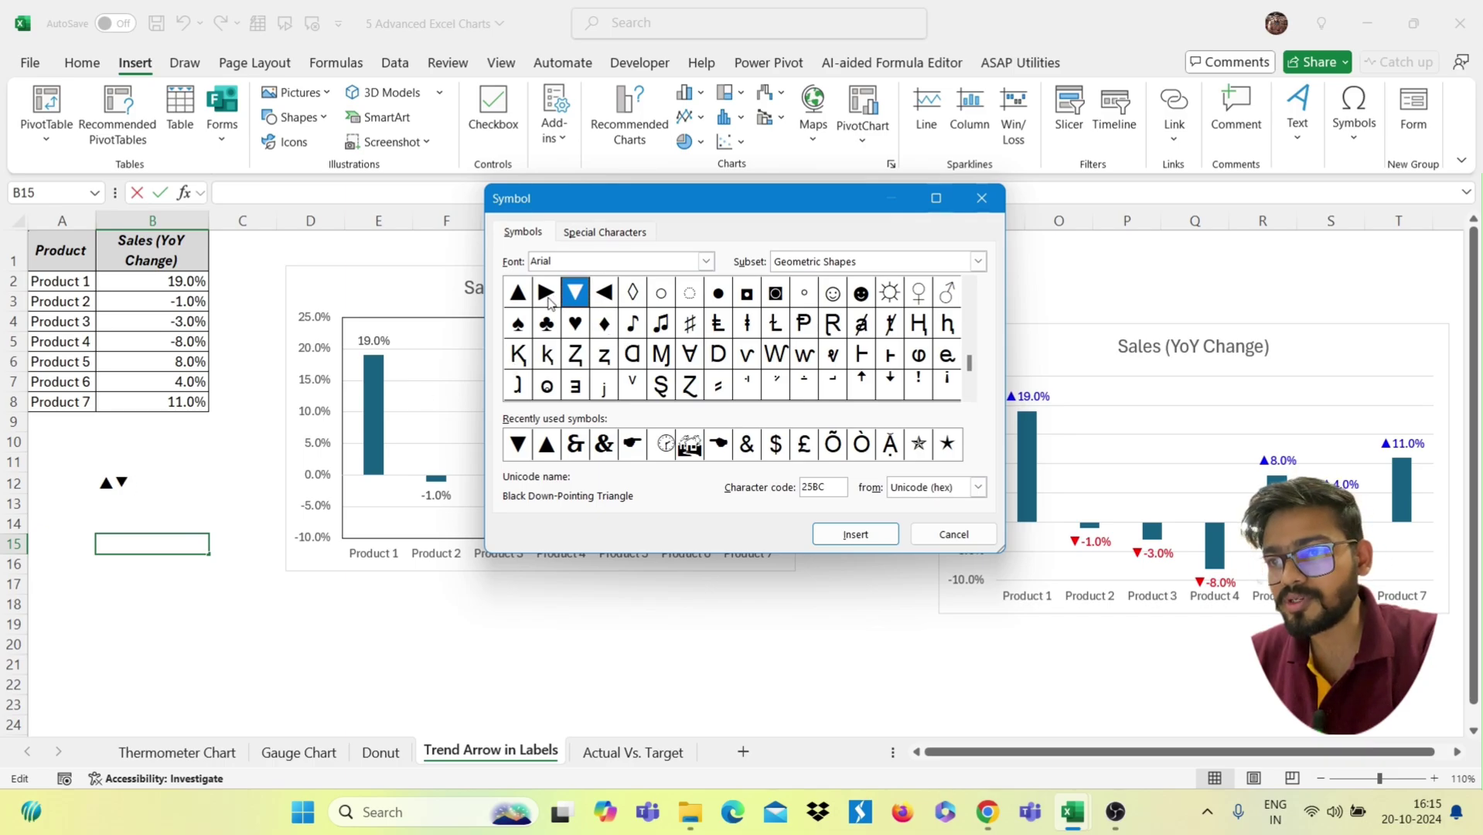
click(511, 300)
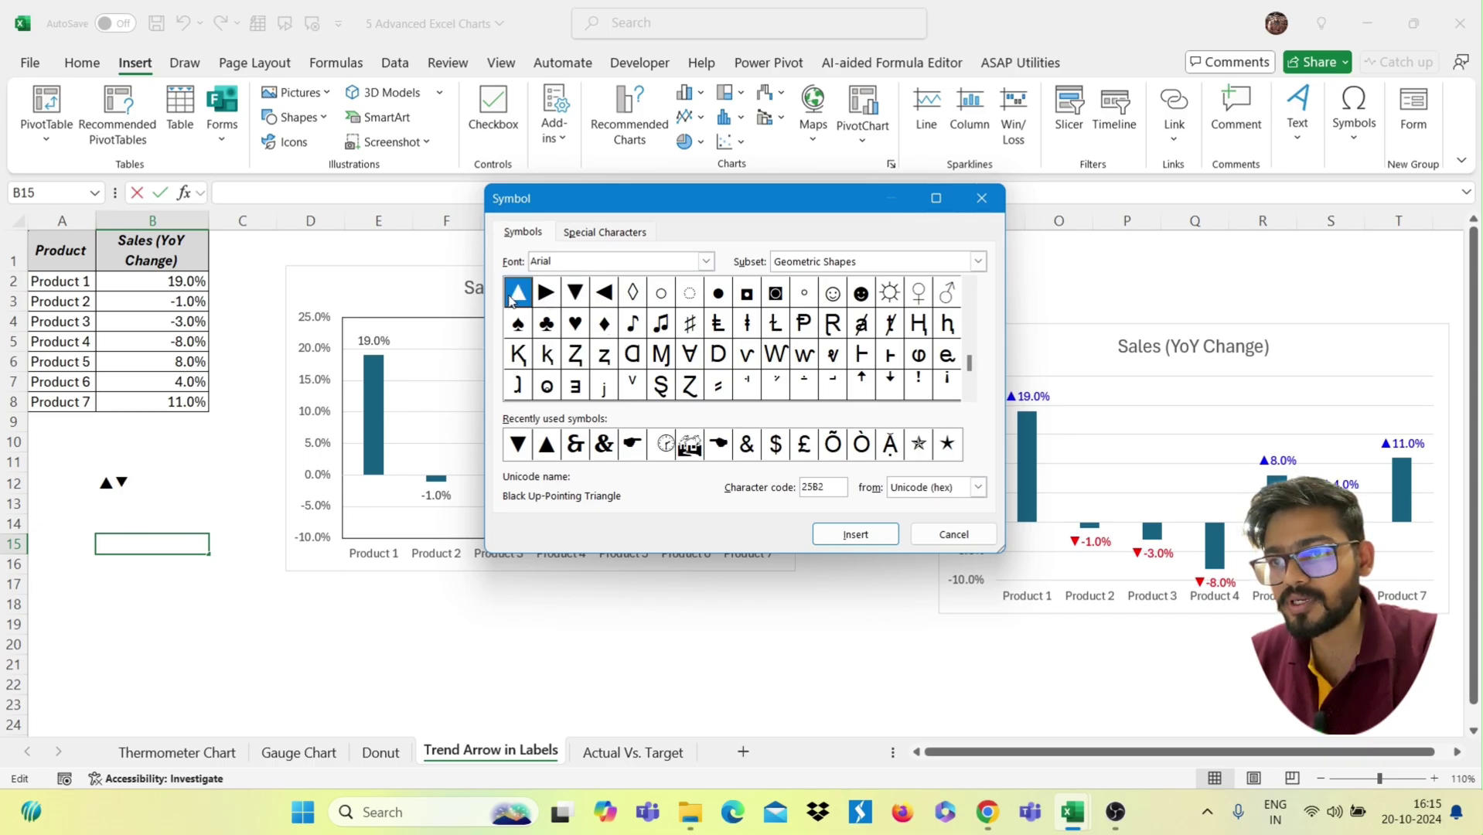
click(882, 531)
click(574, 291)
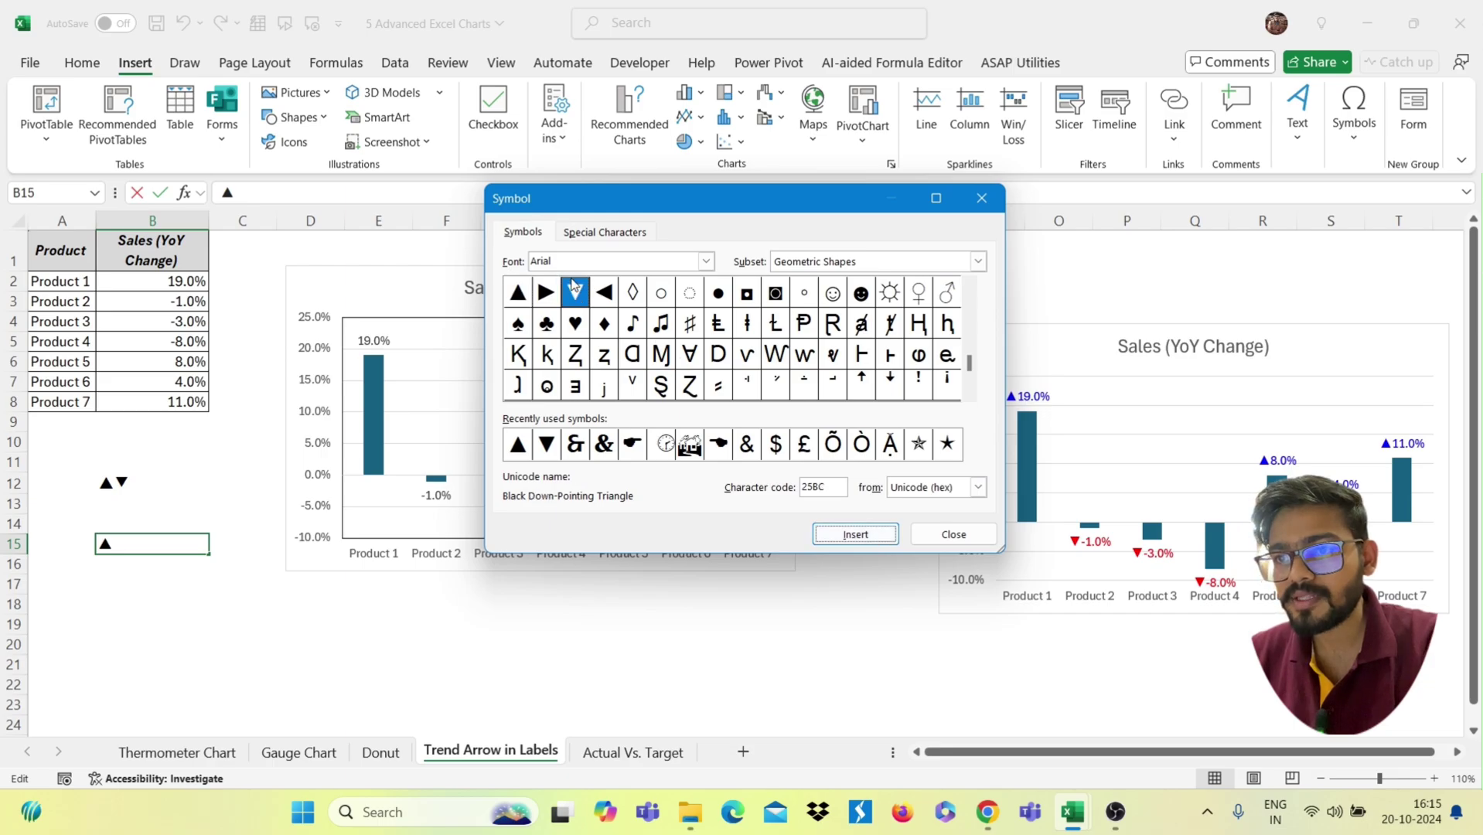
click(841, 536)
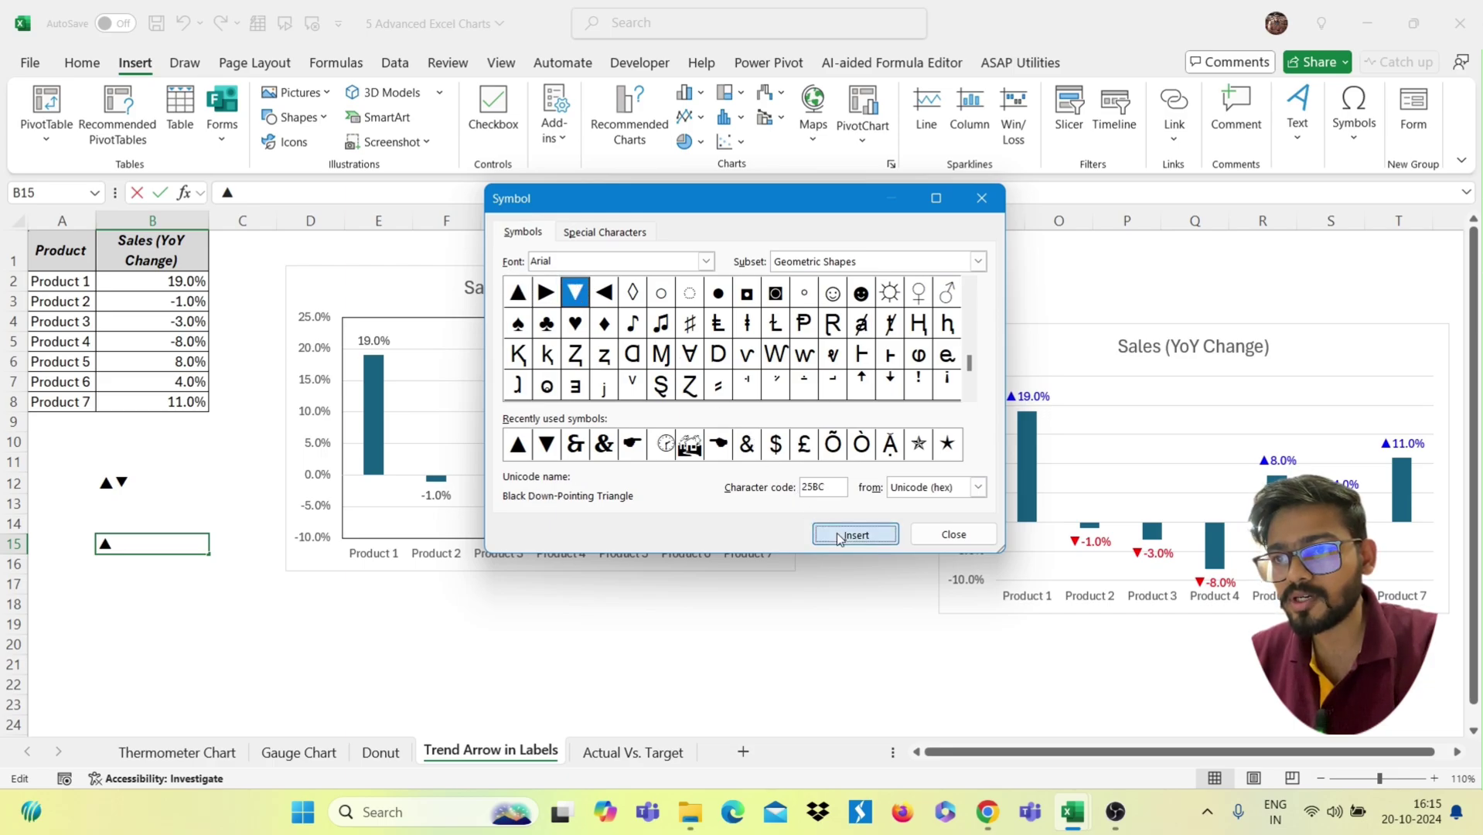
click(953, 535)
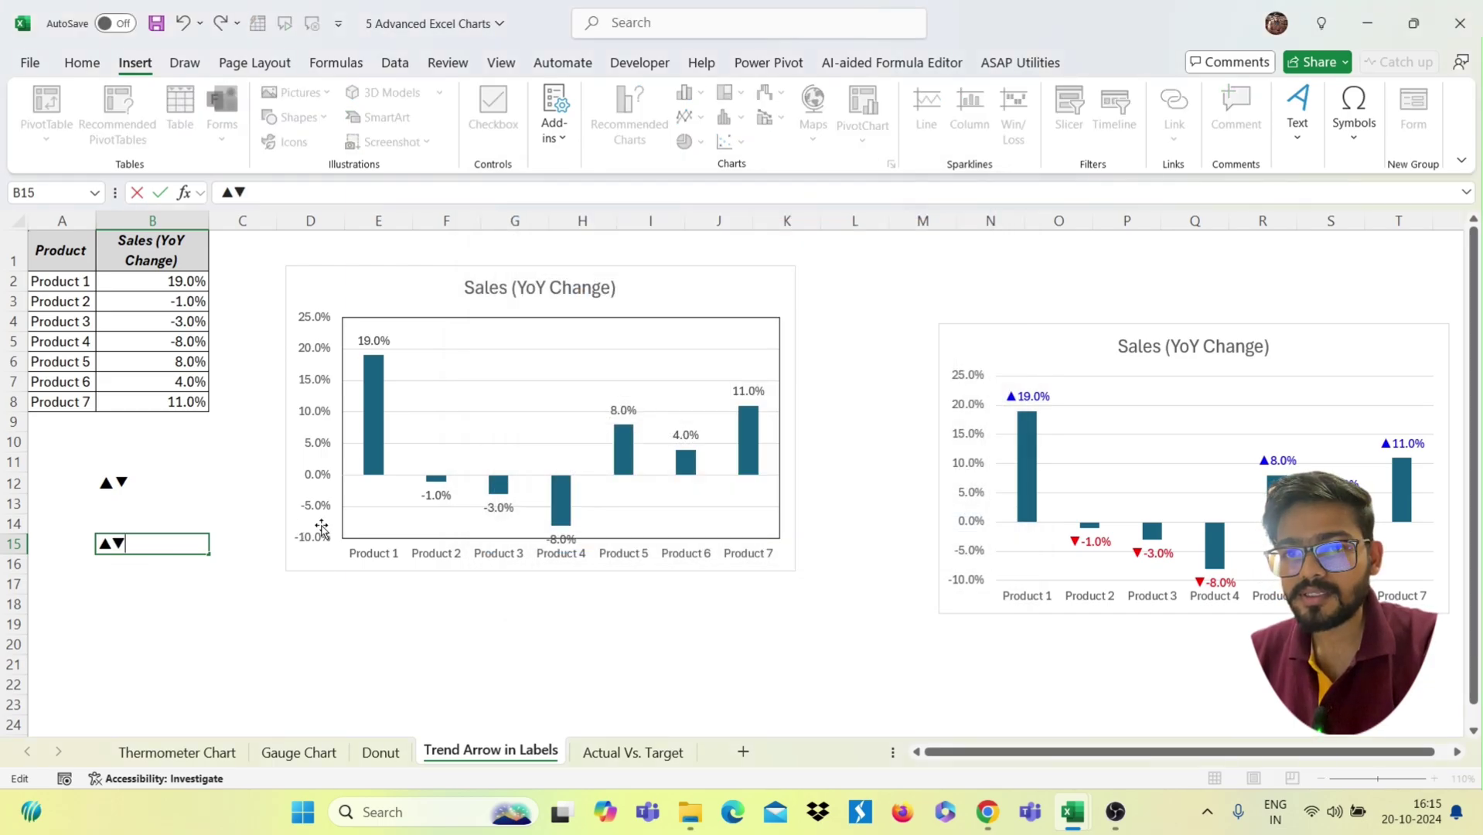
Switch the number category of the data labels in the new Sales (YoY Change) chart to Custom
click(375, 341)
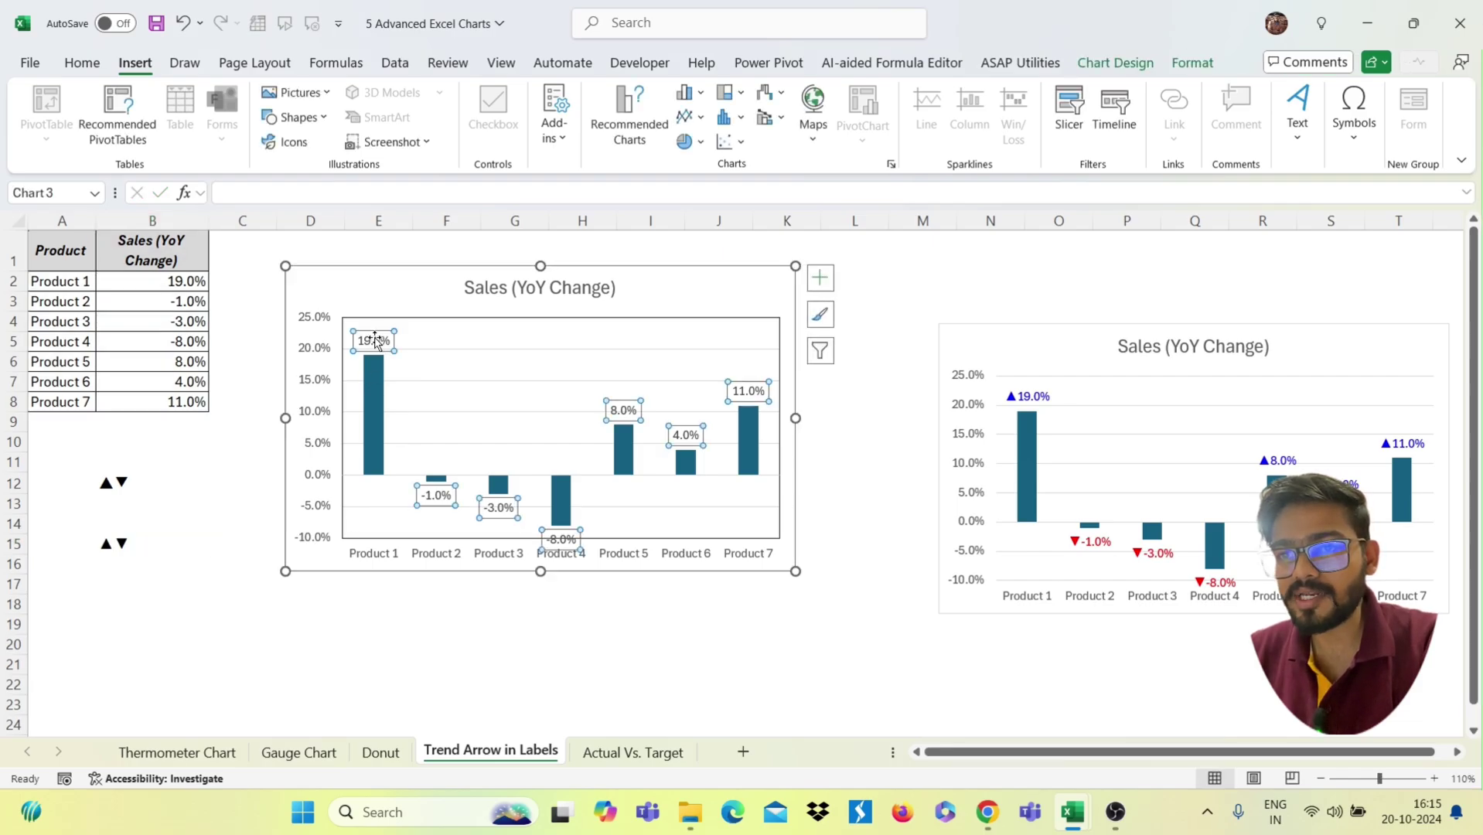
right_click(378, 343)
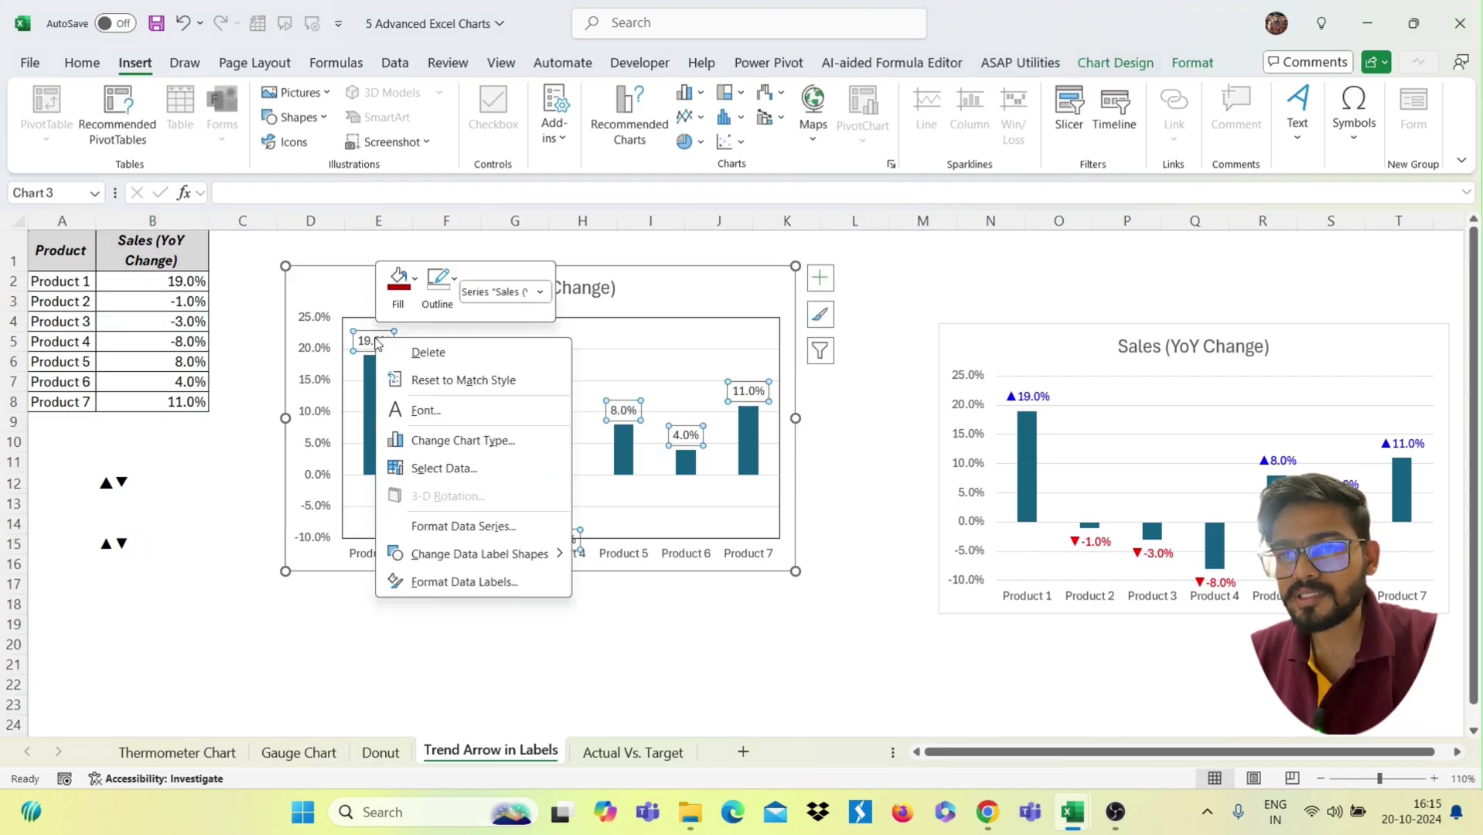
click(428, 582)
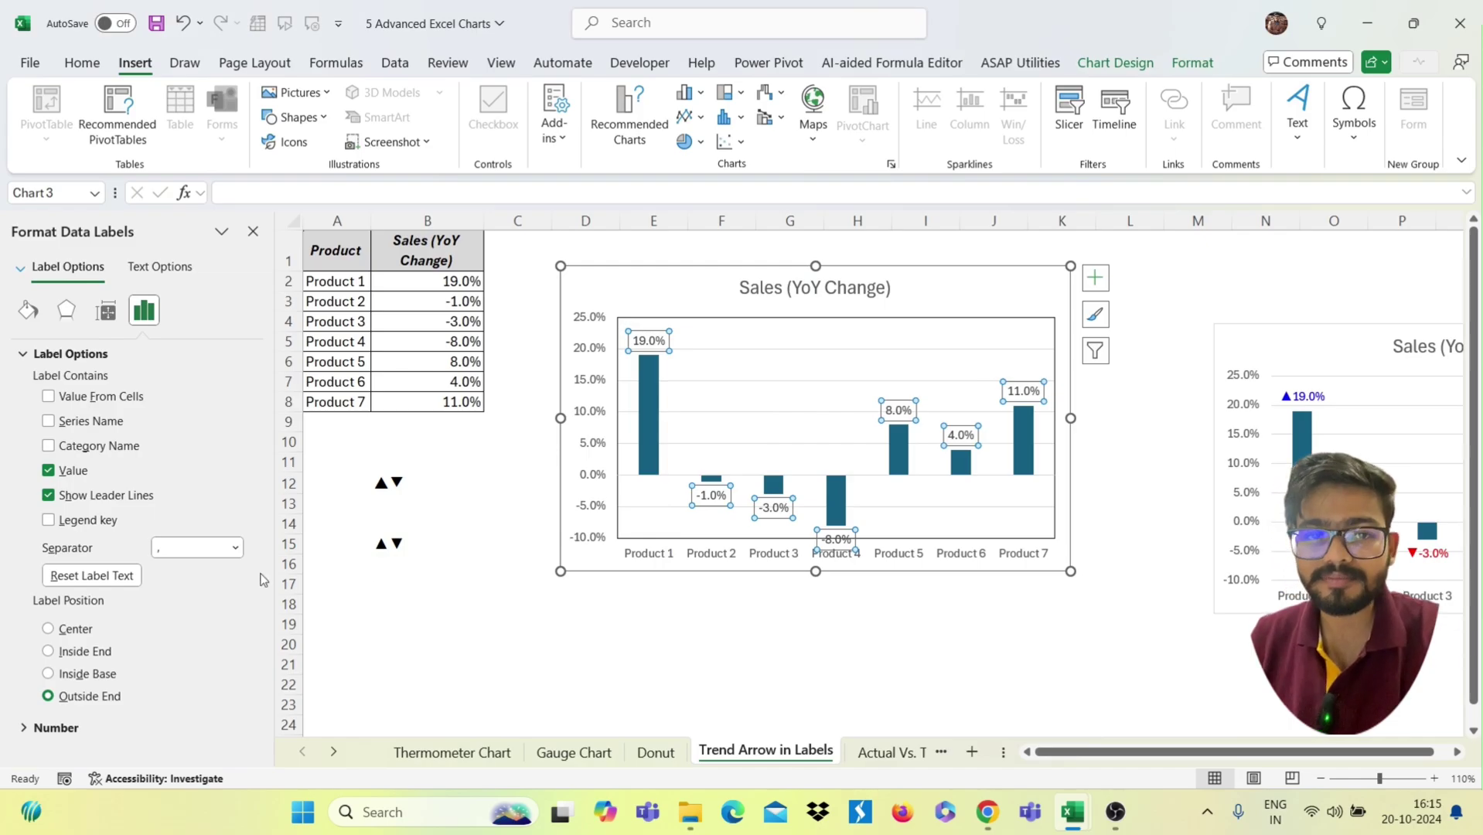
click(29, 735)
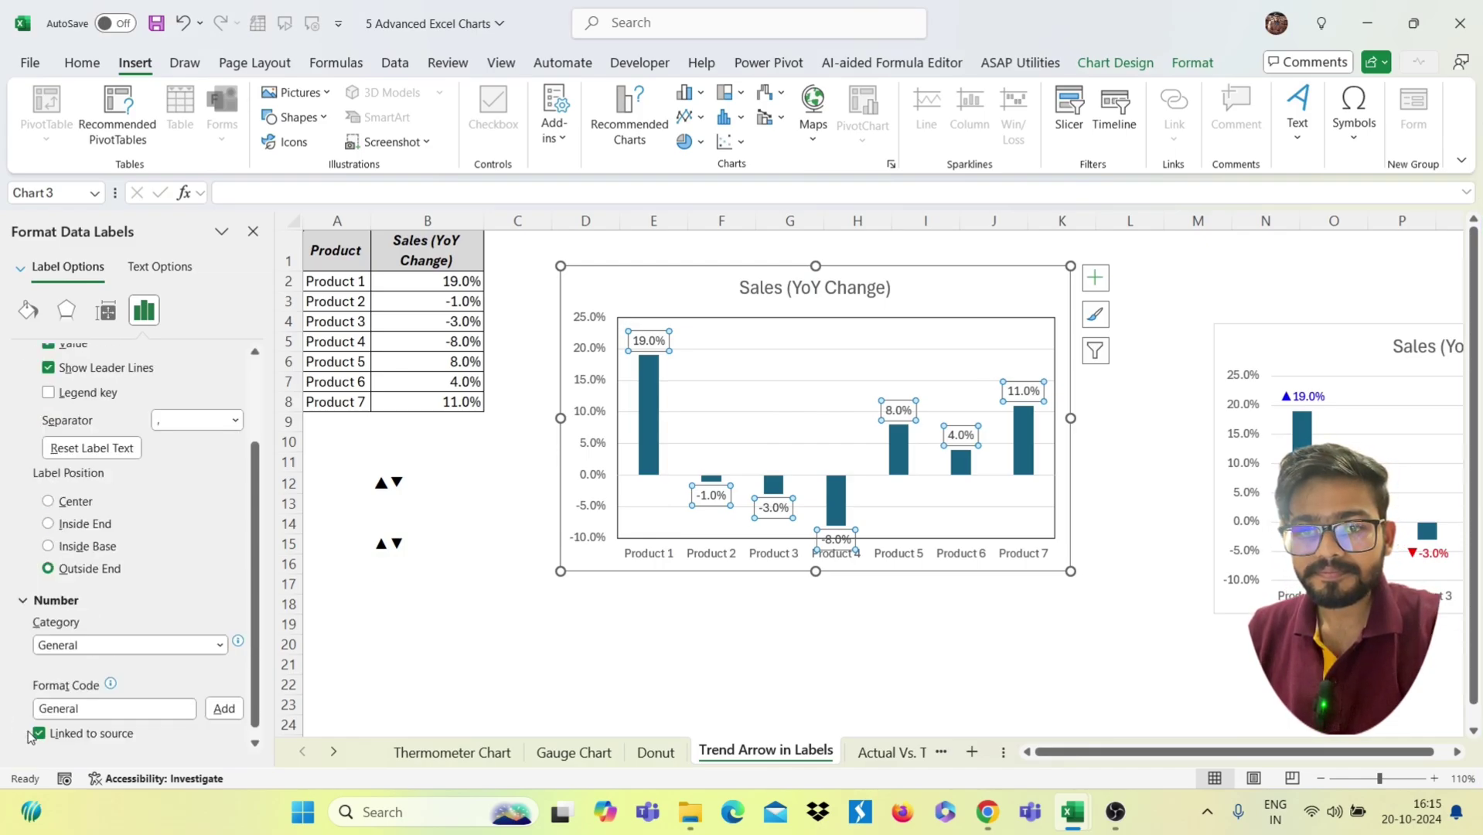
click(126, 647)
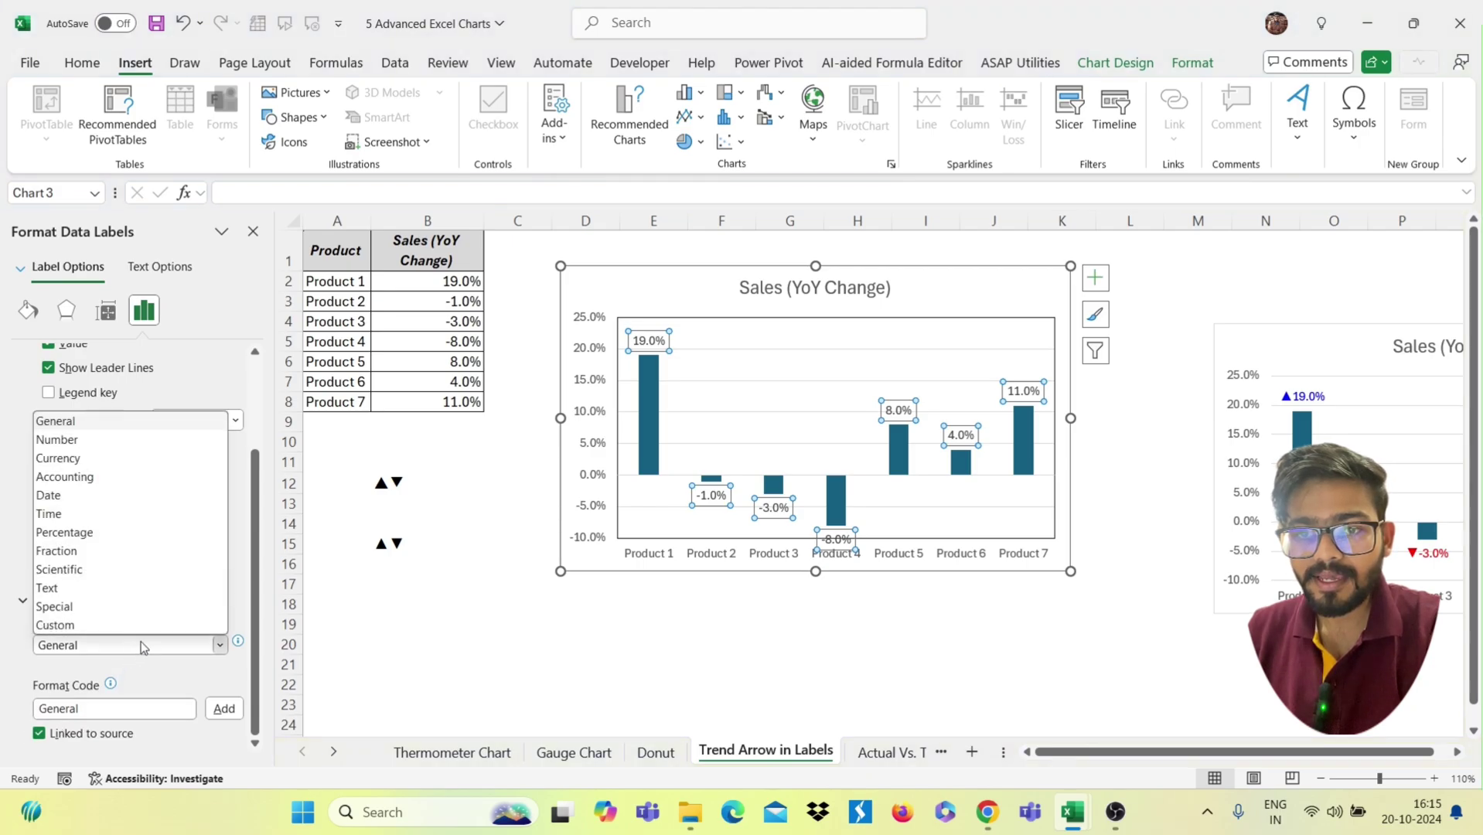
click(132, 629)
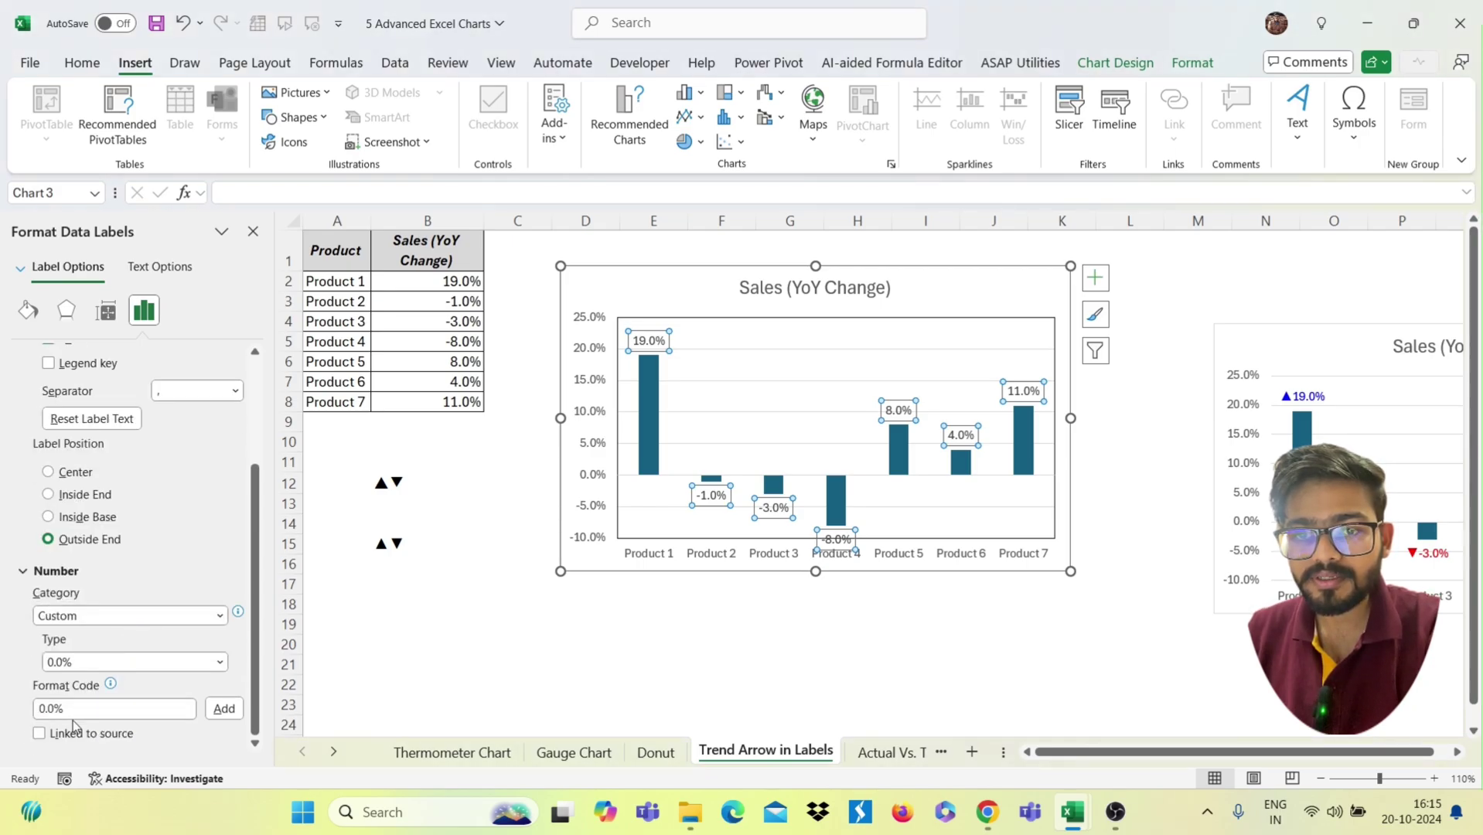
Replace the data labels' format code with [blue]0.0%;[red]-0.0% and apply it
drag(73, 708, 31, 710)
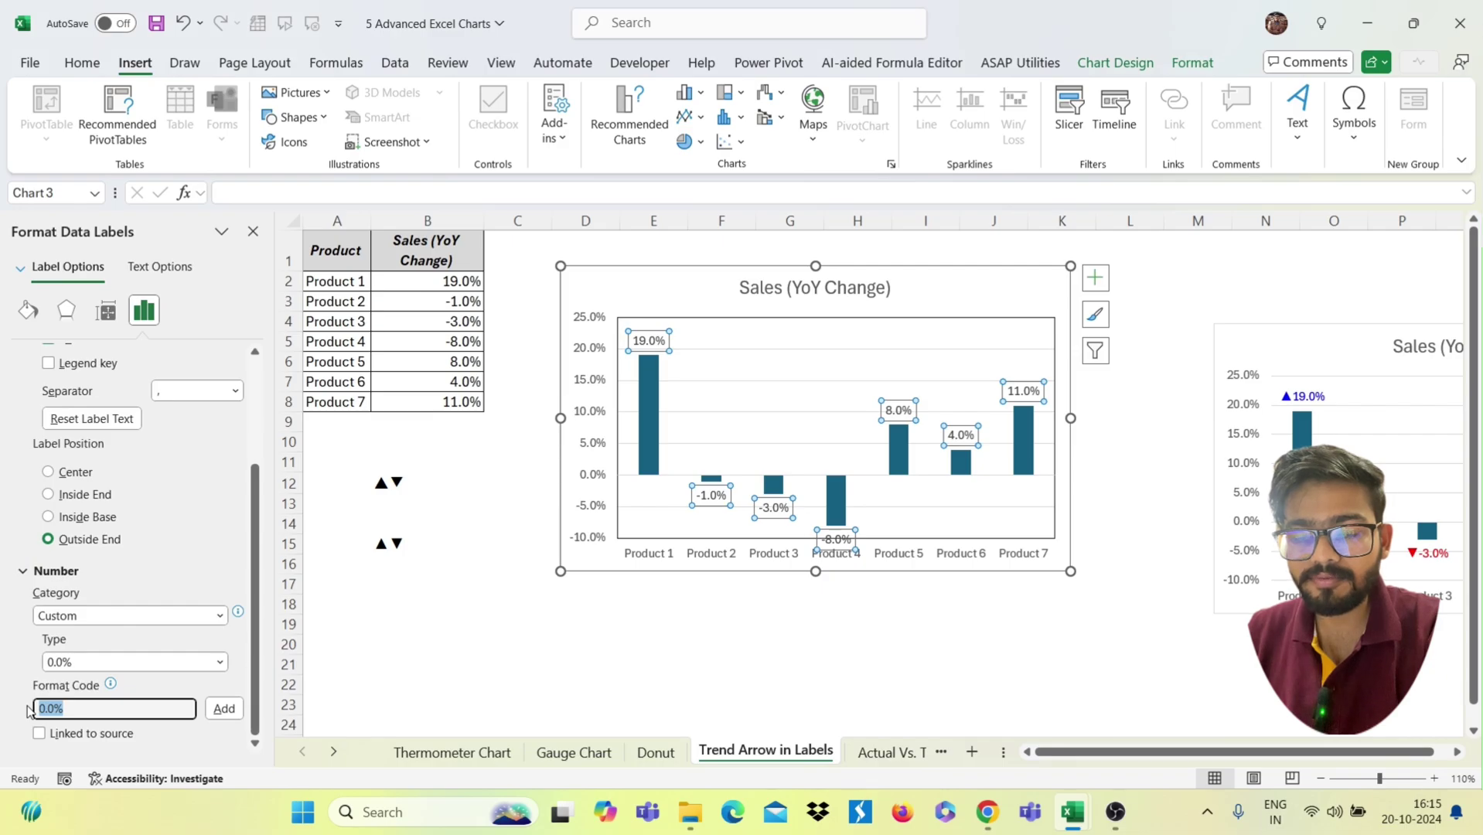
key(BackSpace)
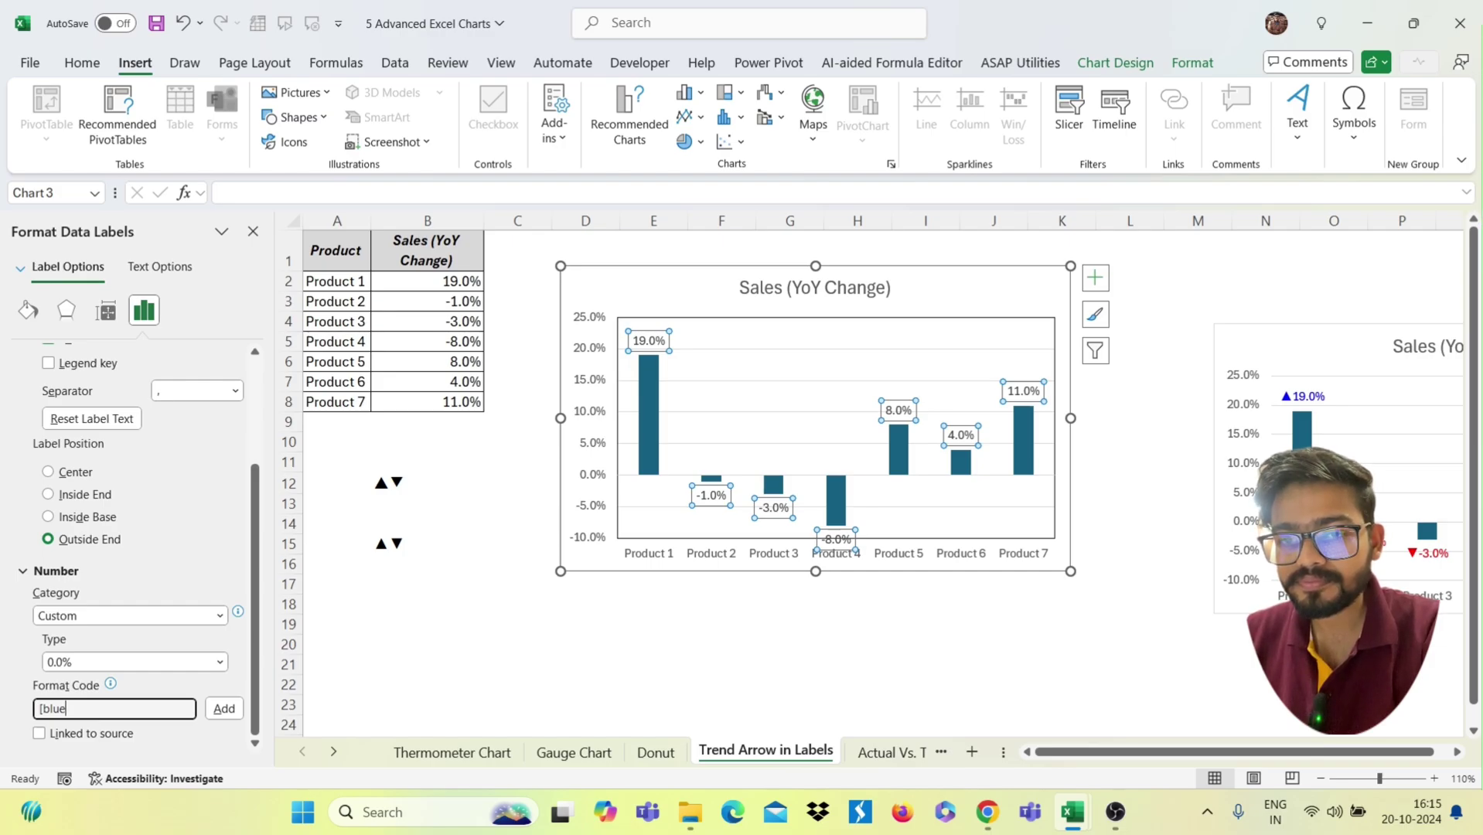
text([blue])
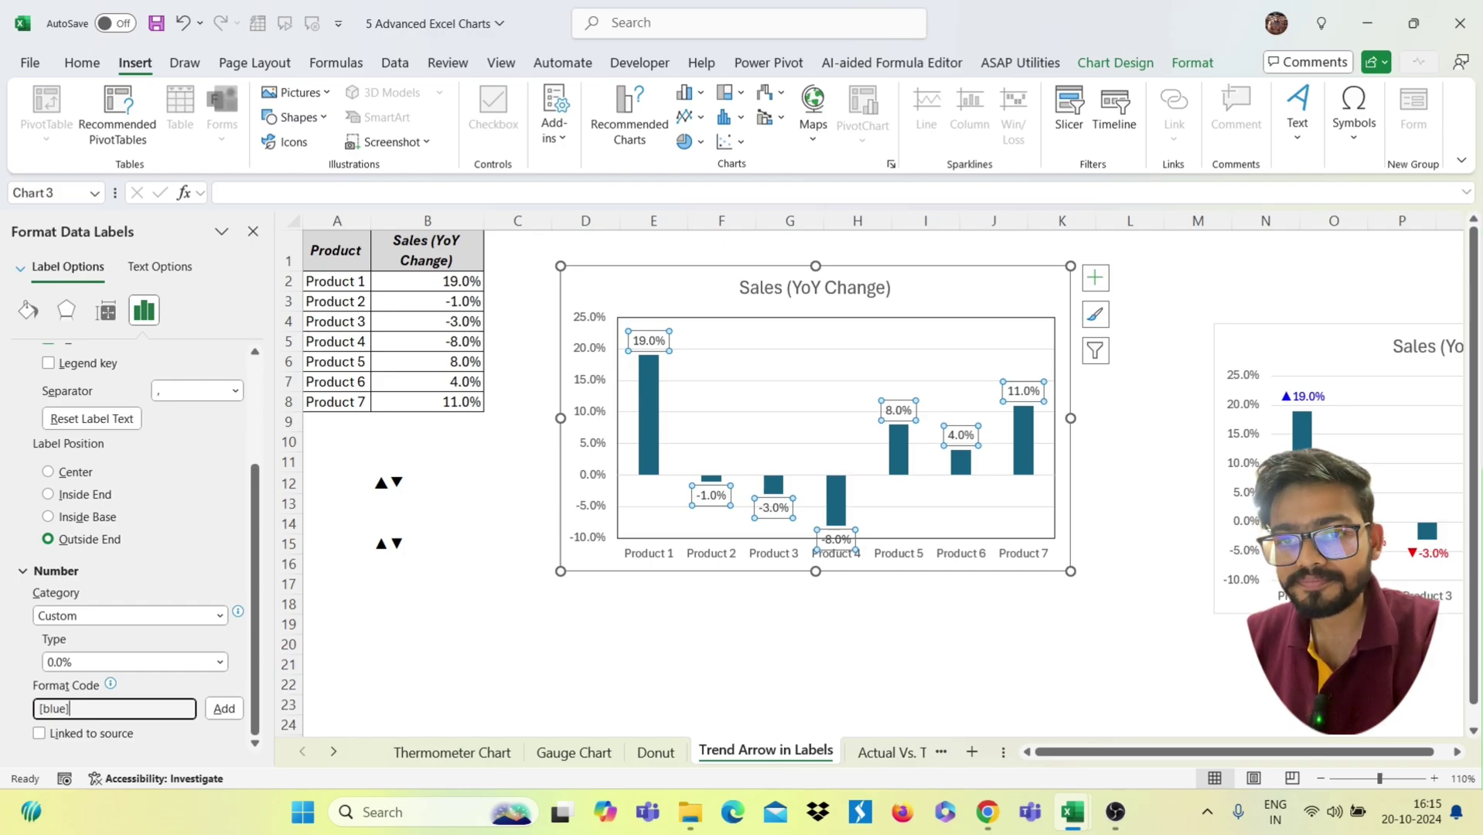
text(0.)
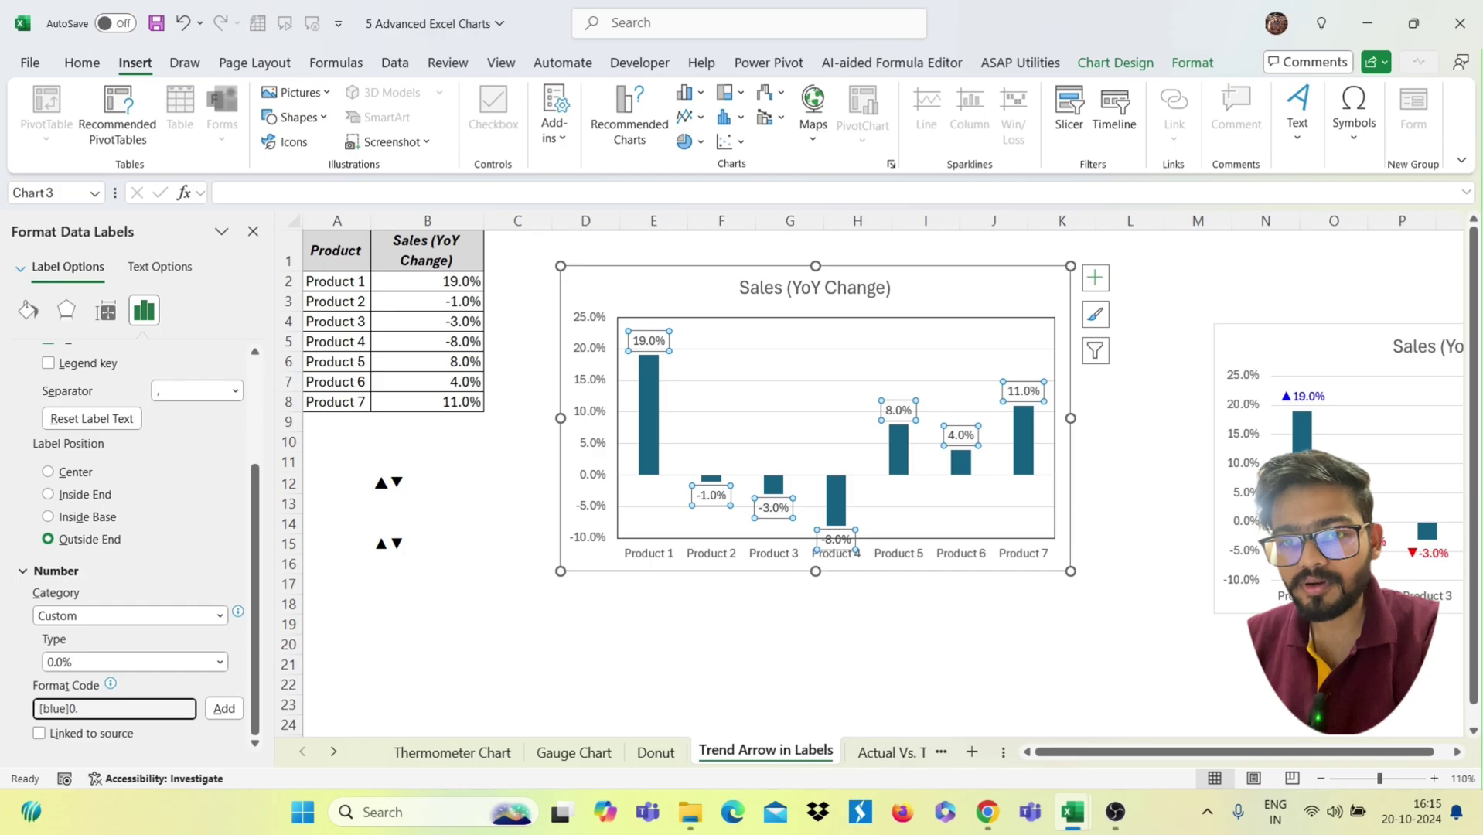
text(0%;[red]-0.0)
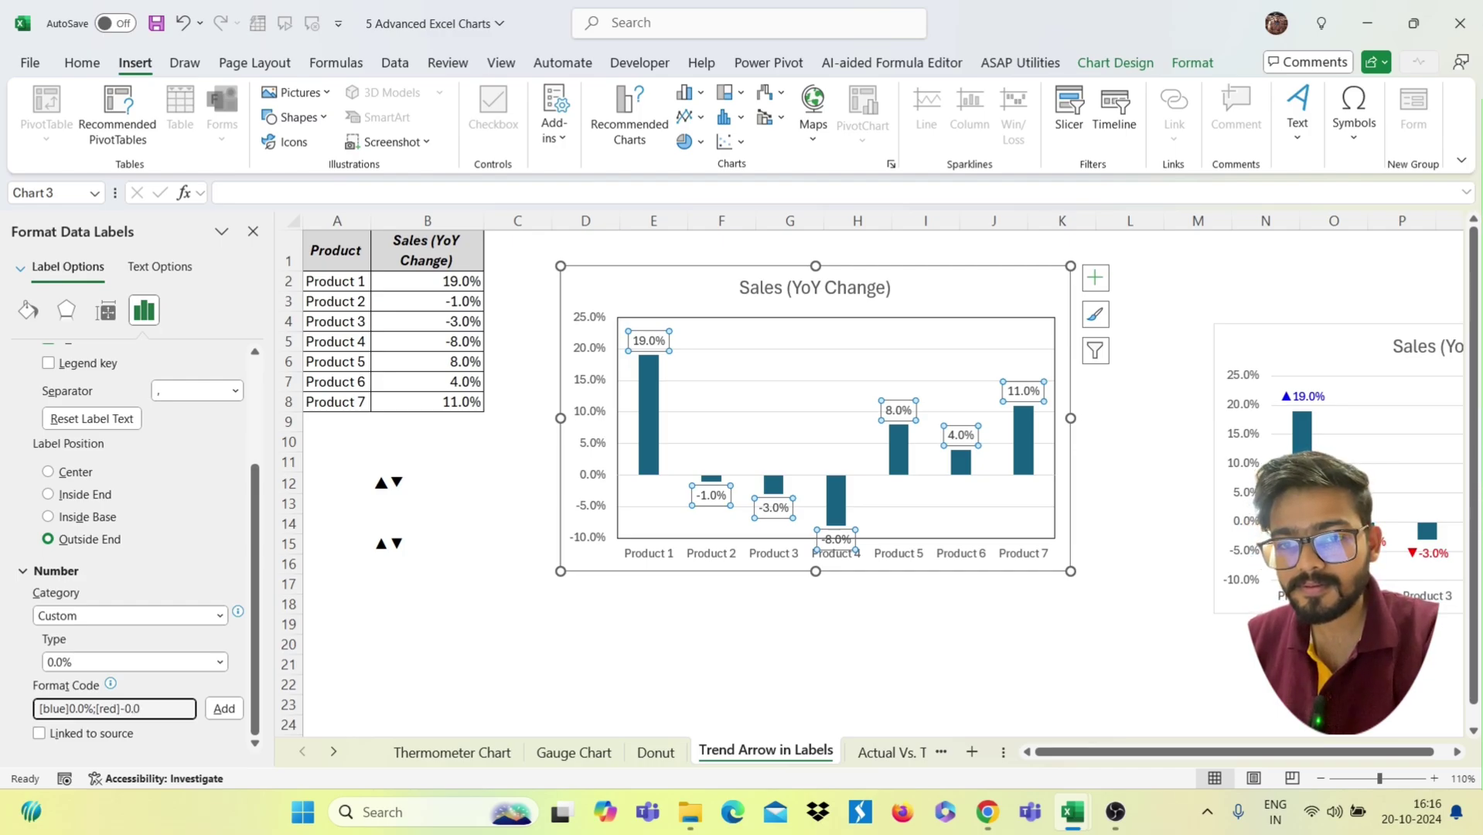
text(%)
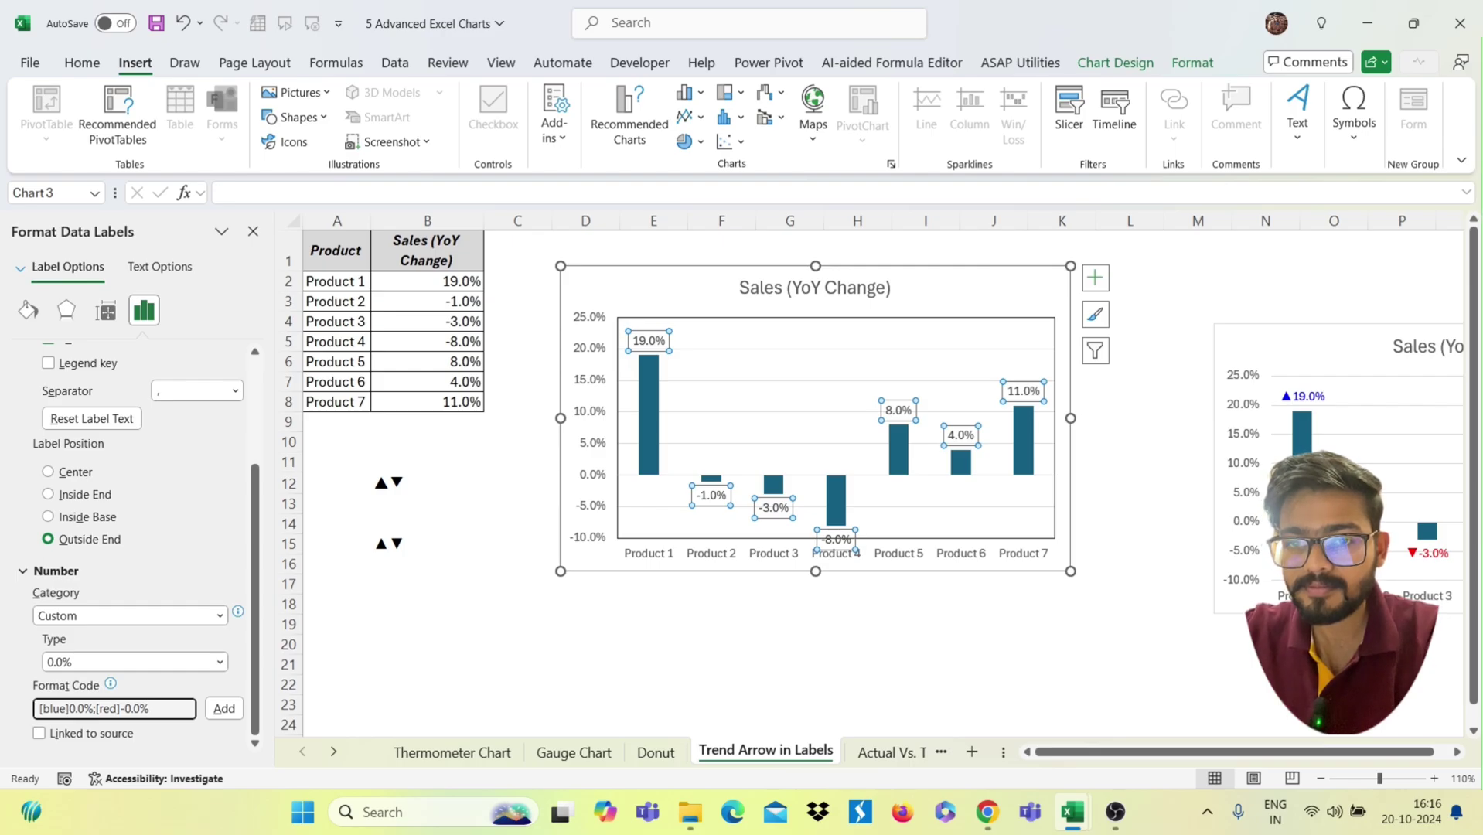
click(224, 708)
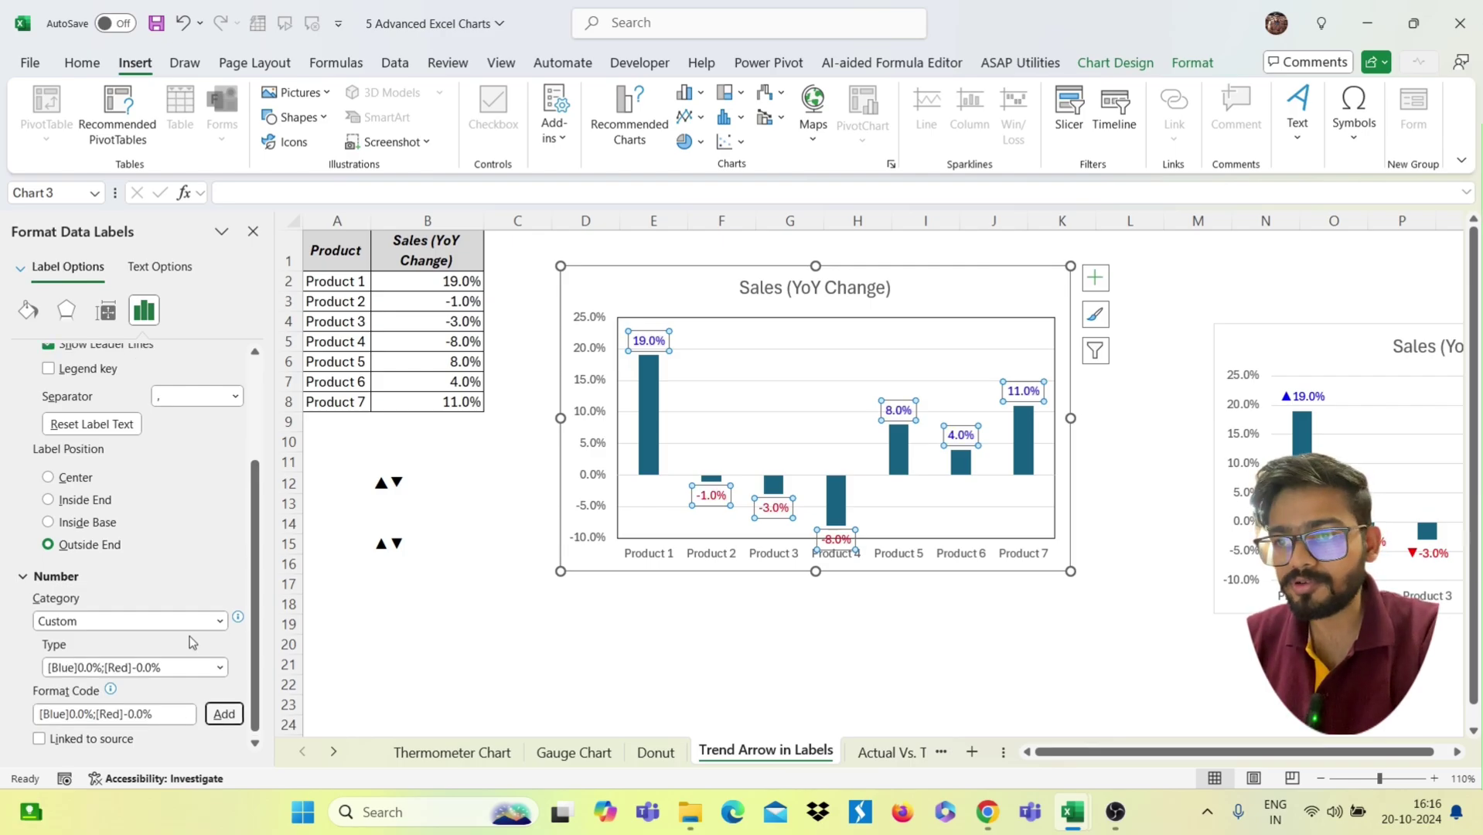
Copy the ▲ symbol from cell B15 into the data labels' format code, making it [Blue]▲0.0%;[Red]-0.0%, and apply it
click(381, 546)
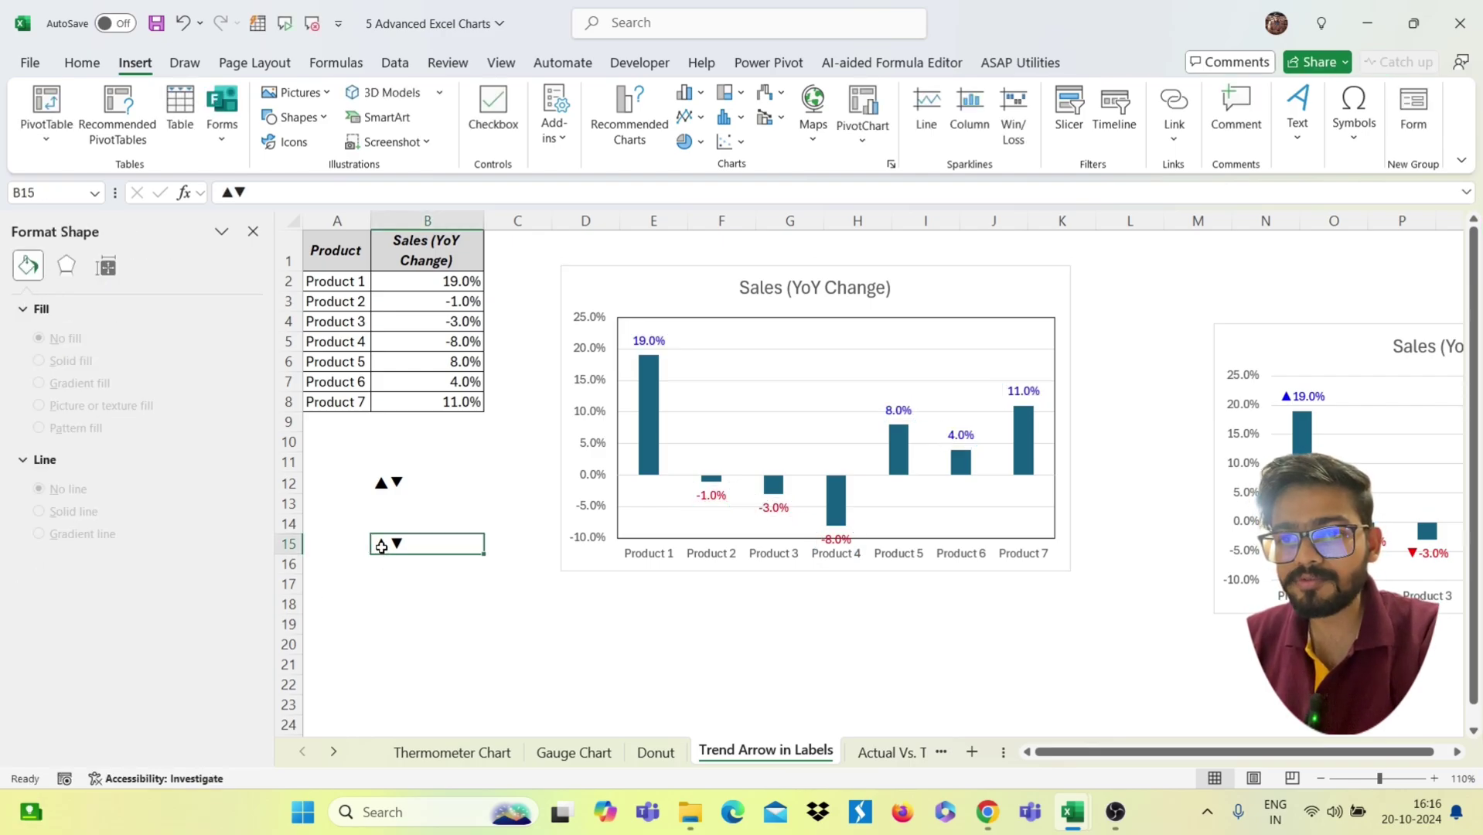
double_click(380, 546)
drag(374, 544, 386, 544)
key(ctrl+c)
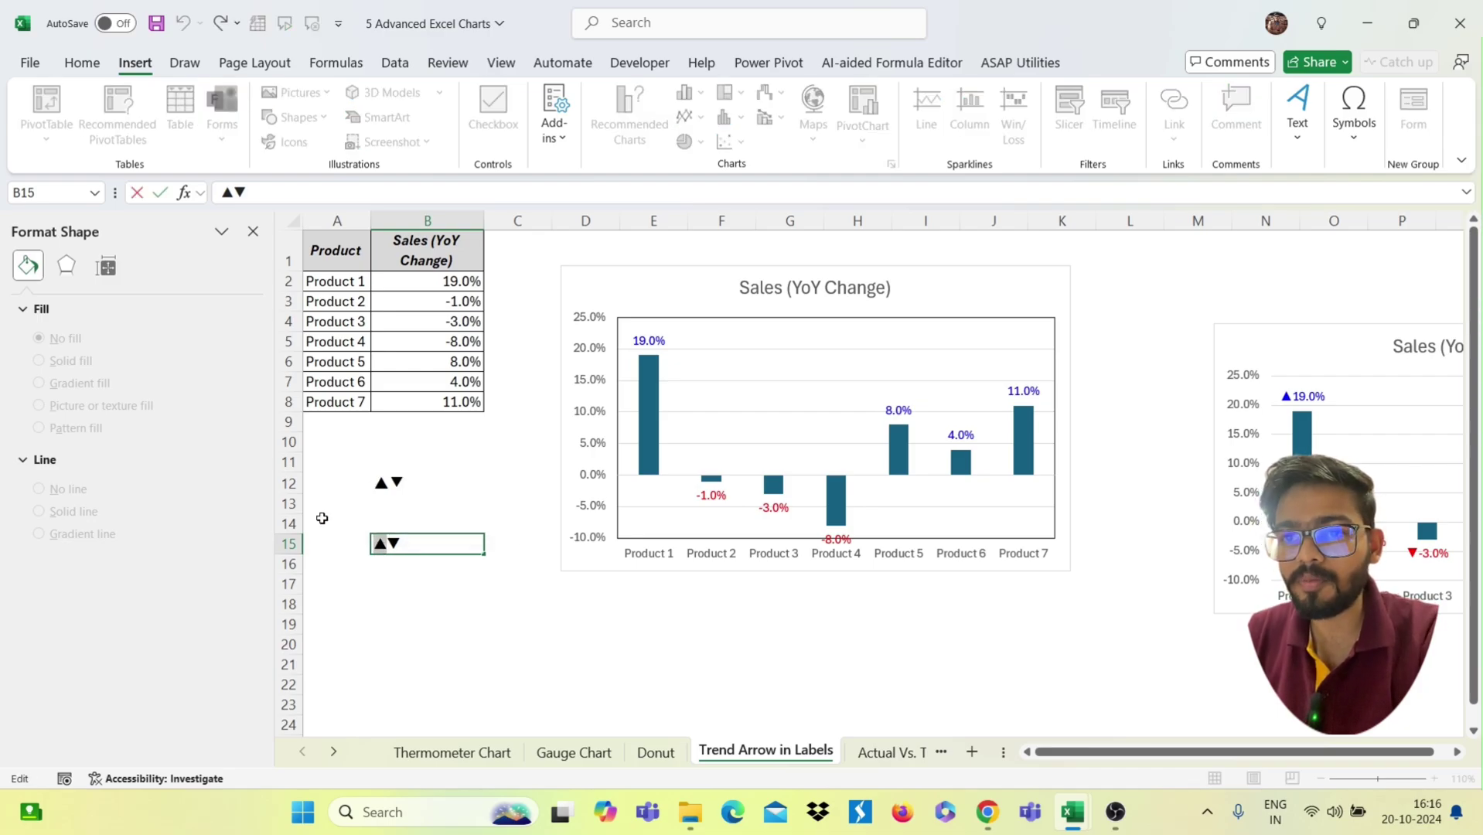
click(648, 344)
right_click(648, 341)
mouse_move(747, 559)
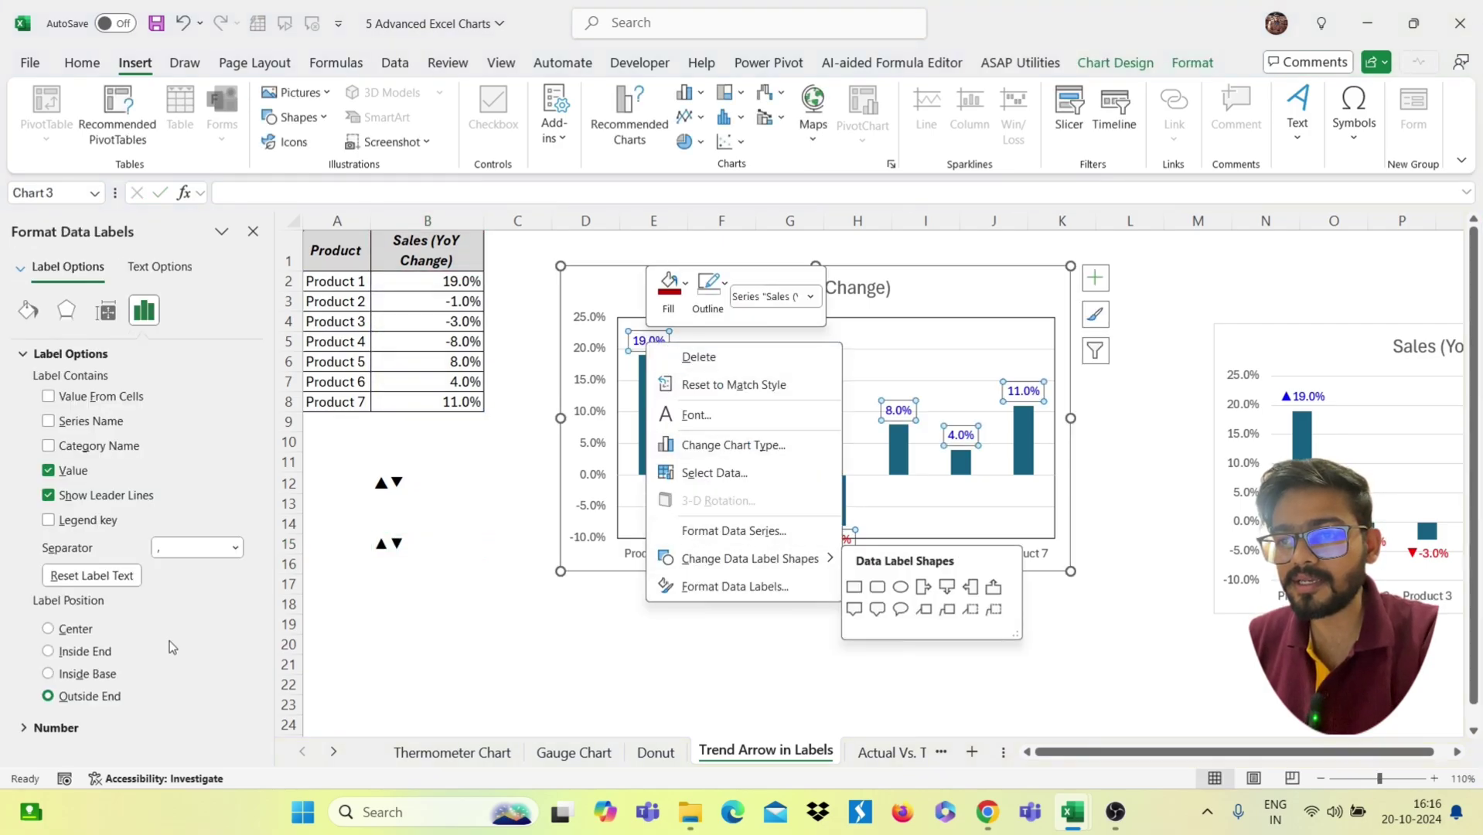
click(53, 728)
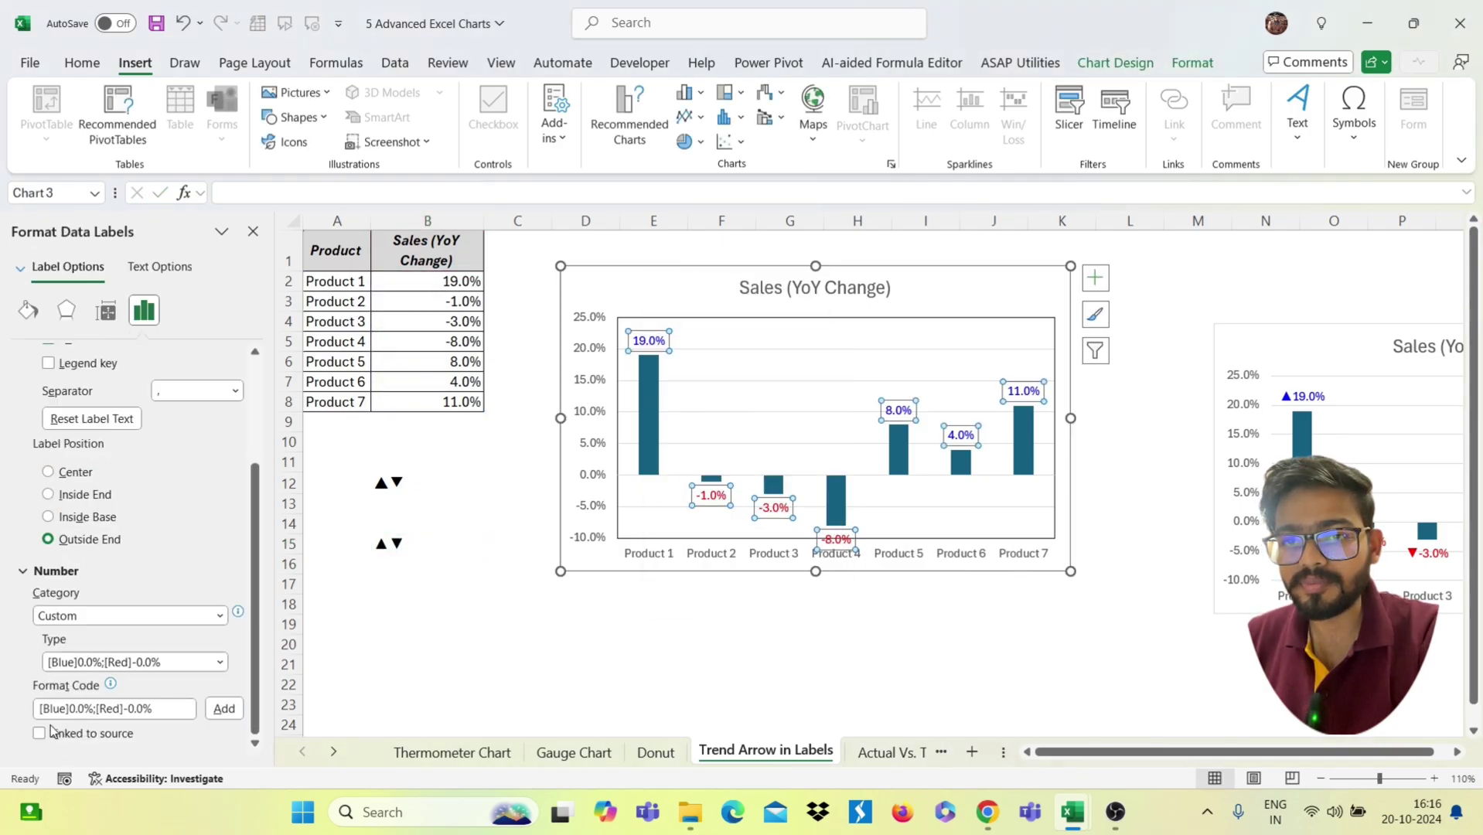
click(69, 709)
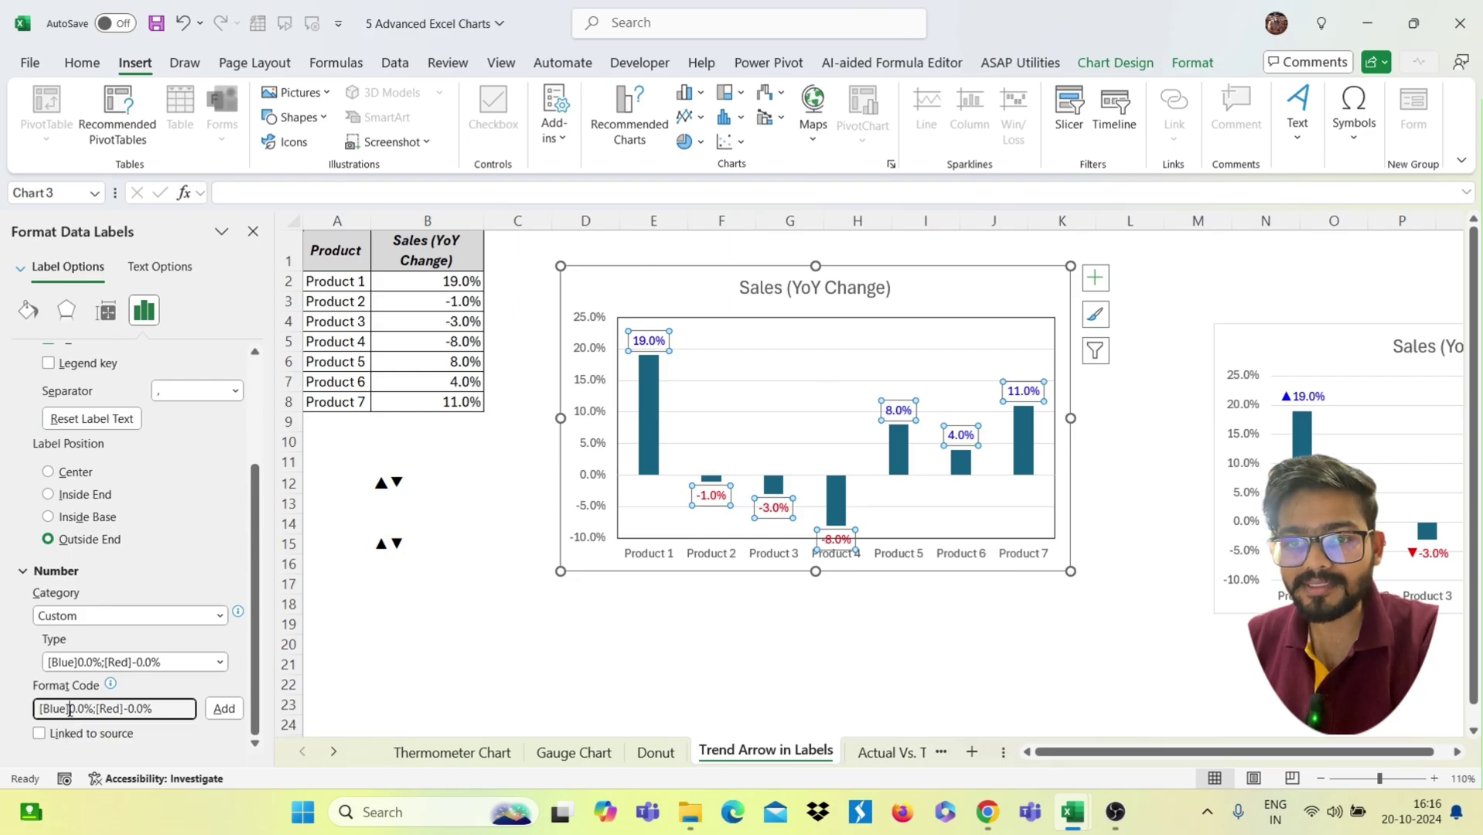
key(ctrl+v)
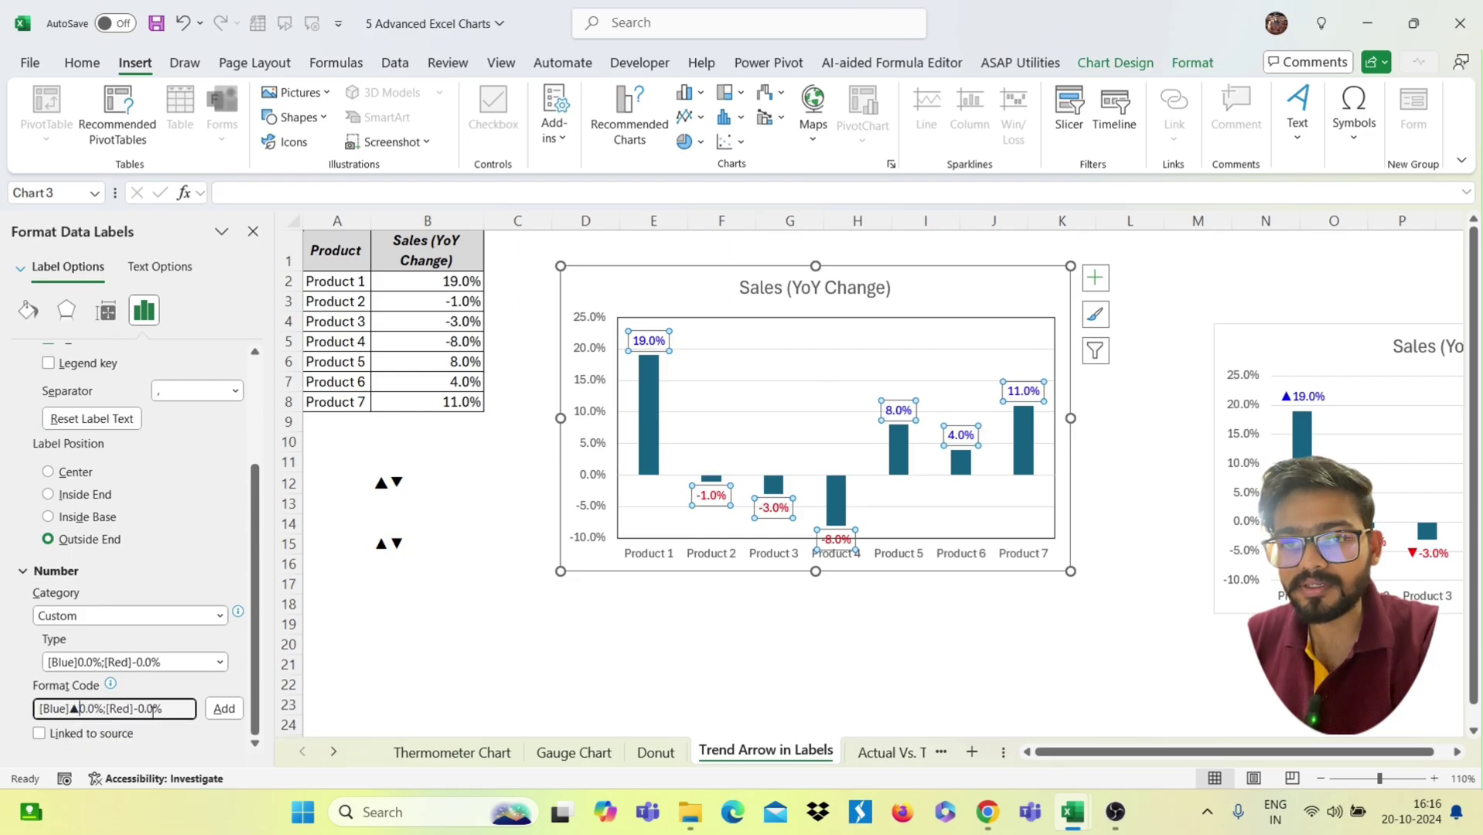
click(222, 709)
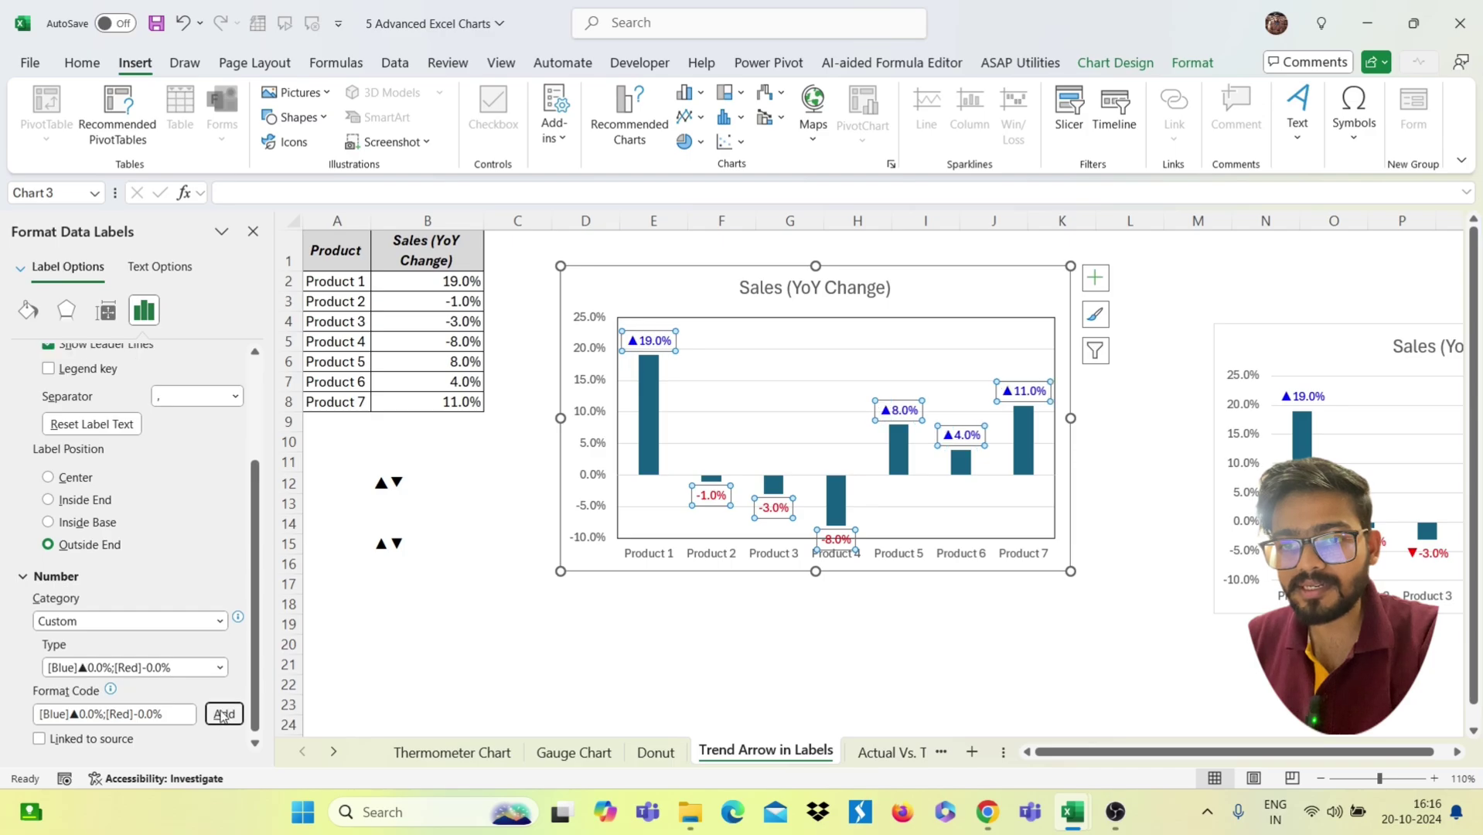
Copy the ▼ symbol from B15 into the label format code, apply [Blue]▲0.0%;[Red]▼-0.0%, close the formatting pane and deselect the chart
double_click(393, 545)
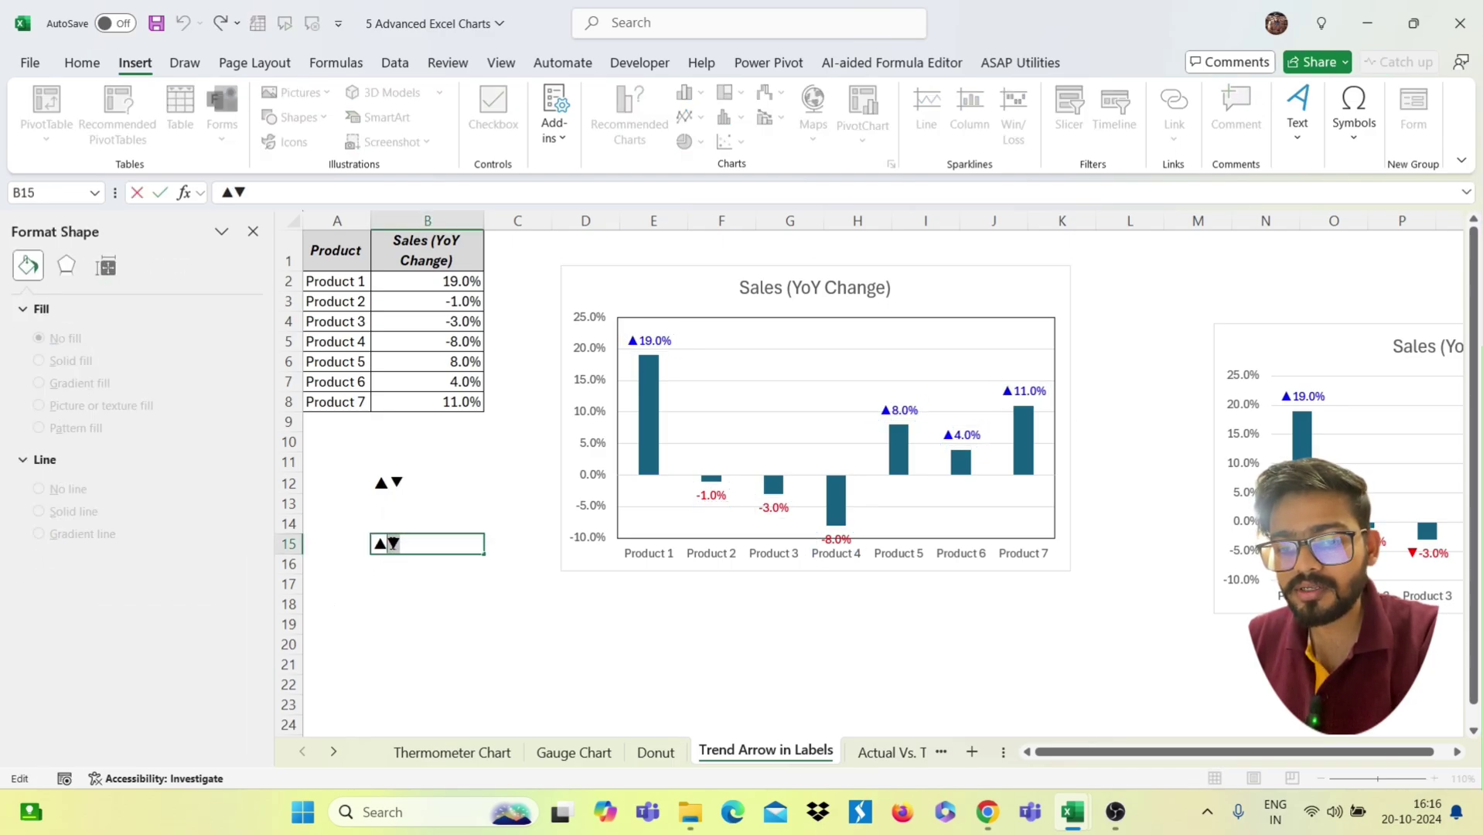
click(657, 340)
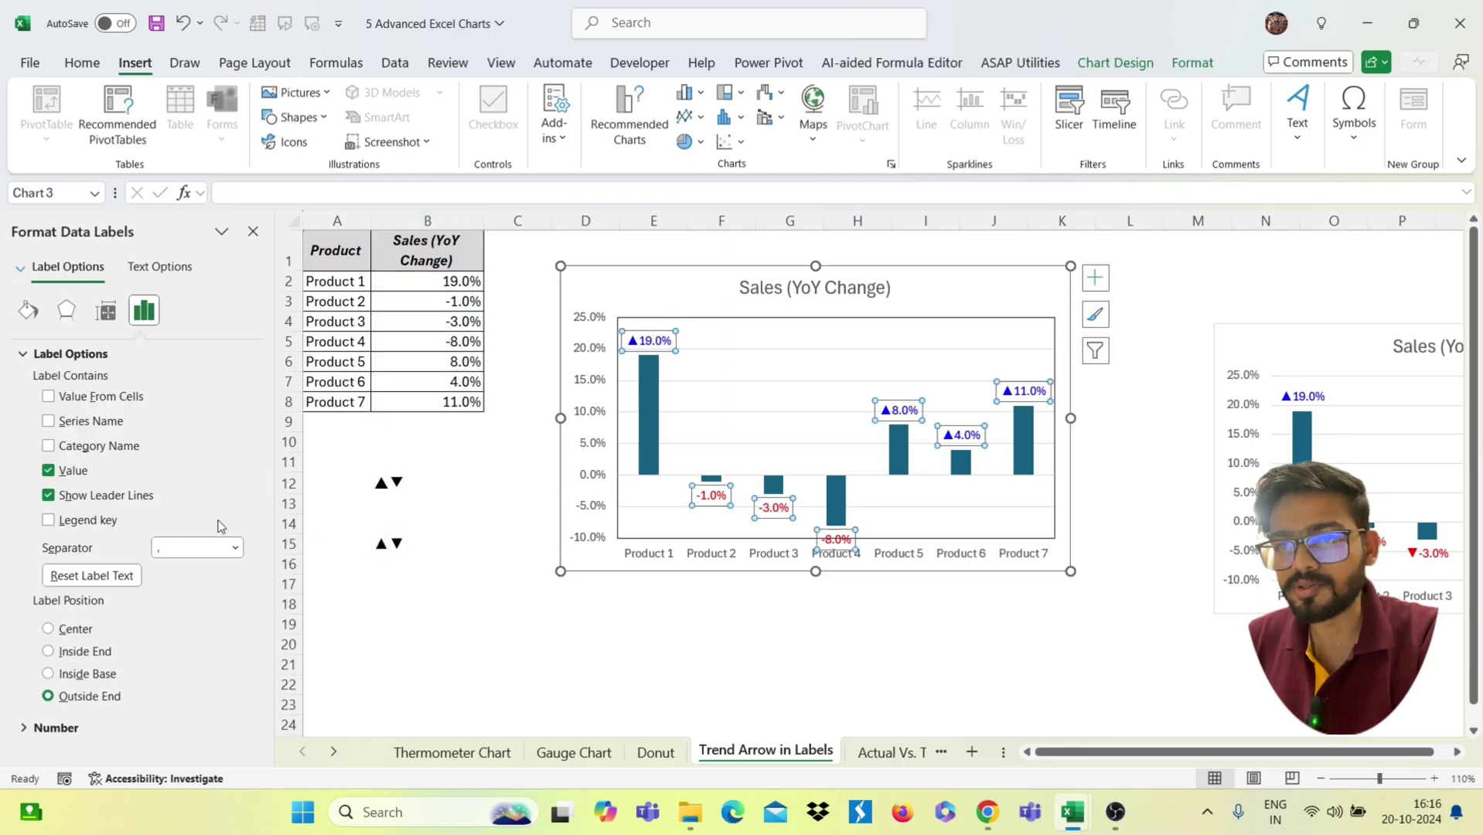
click(72, 730)
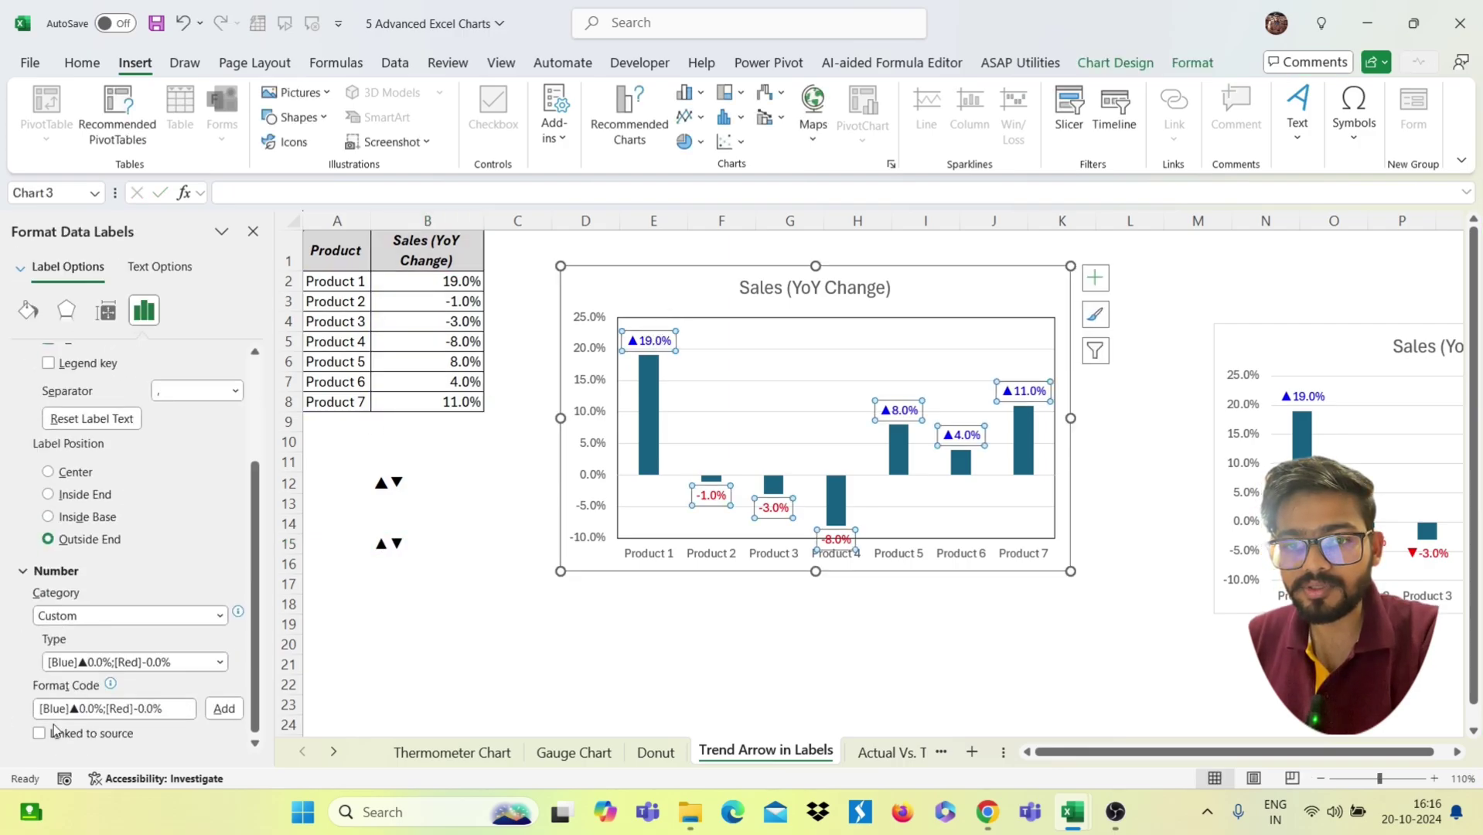
click(133, 709)
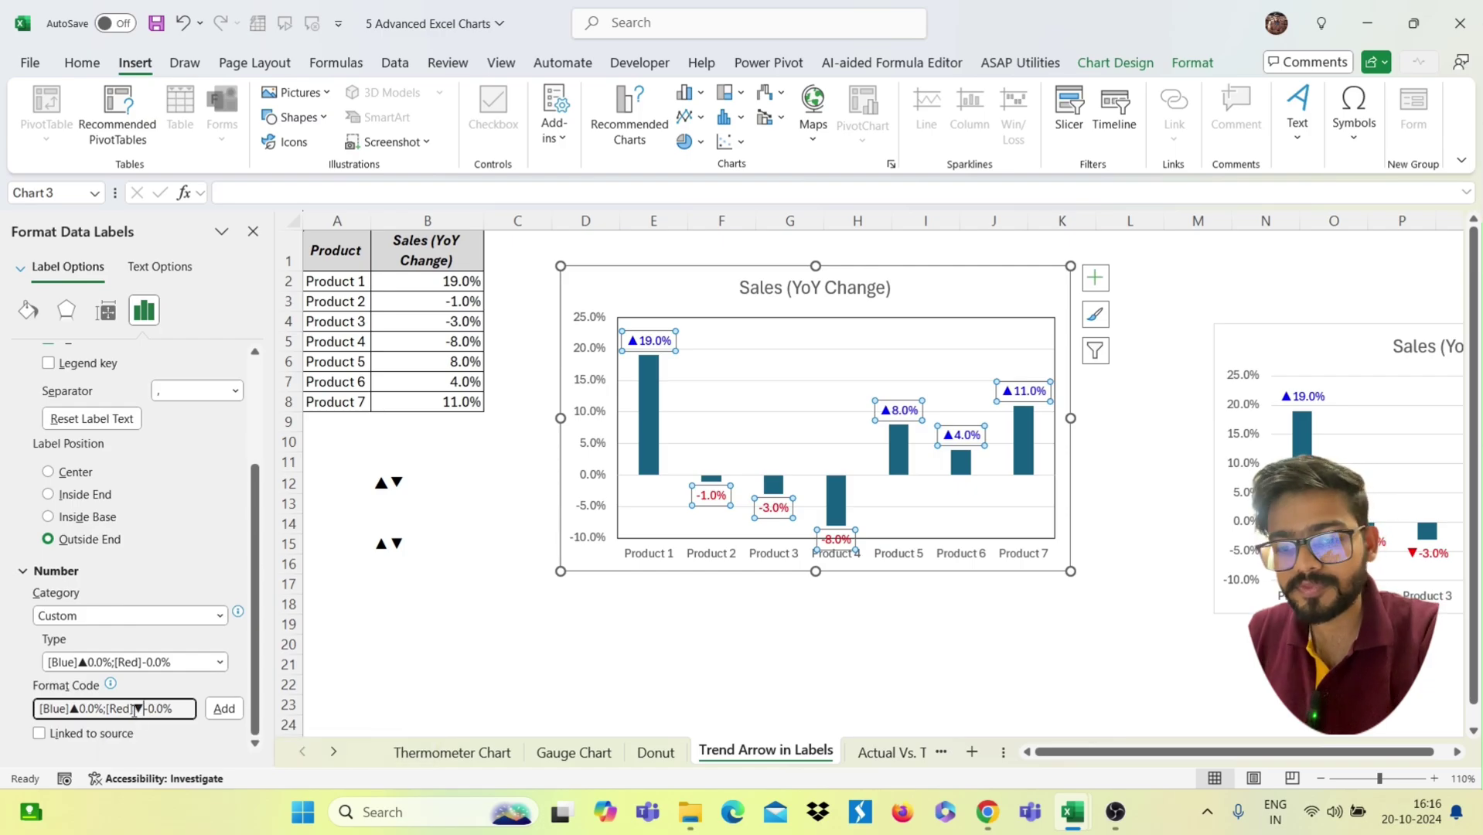
click(224, 709)
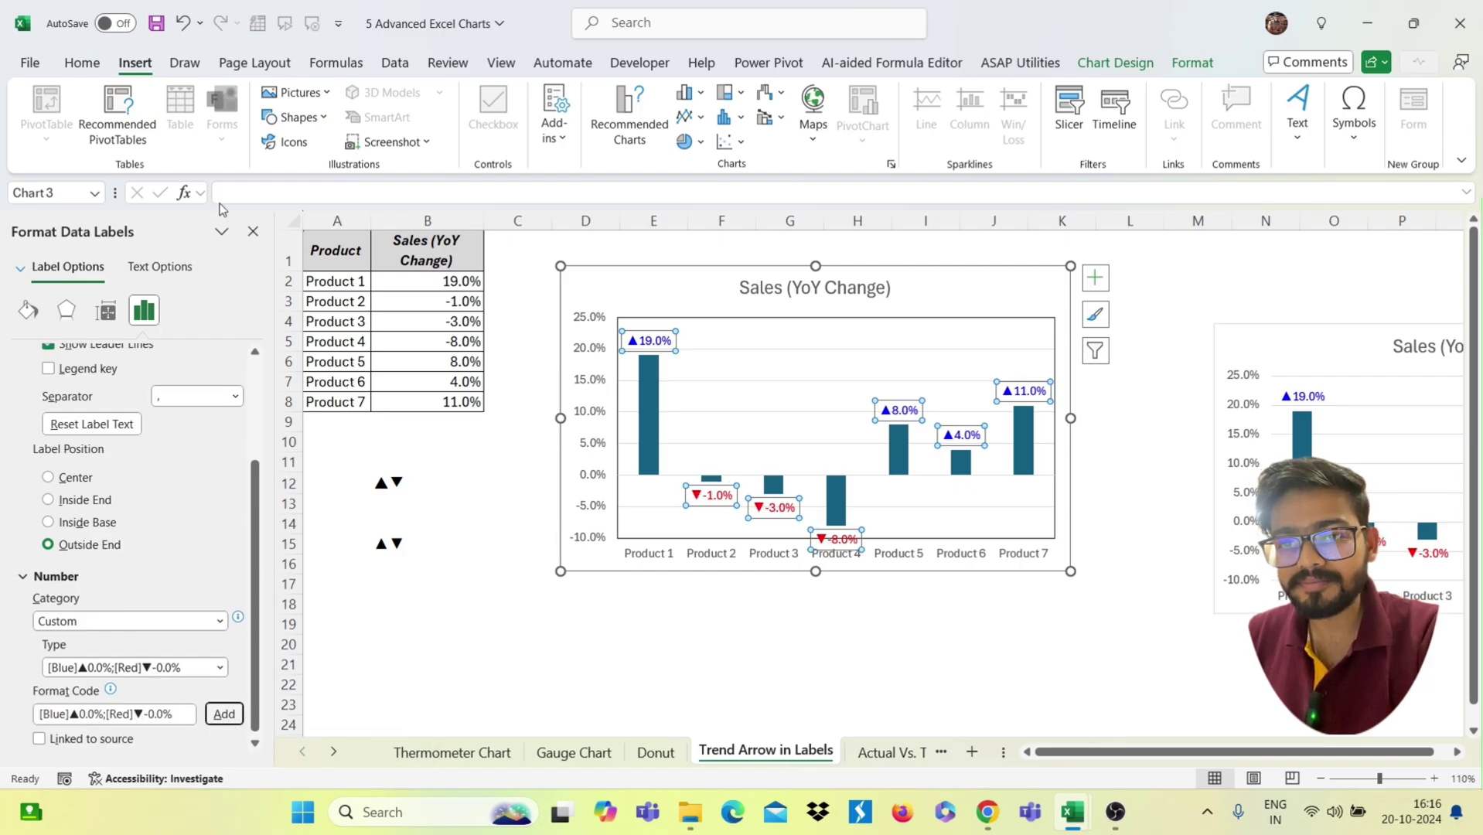
click(251, 231)
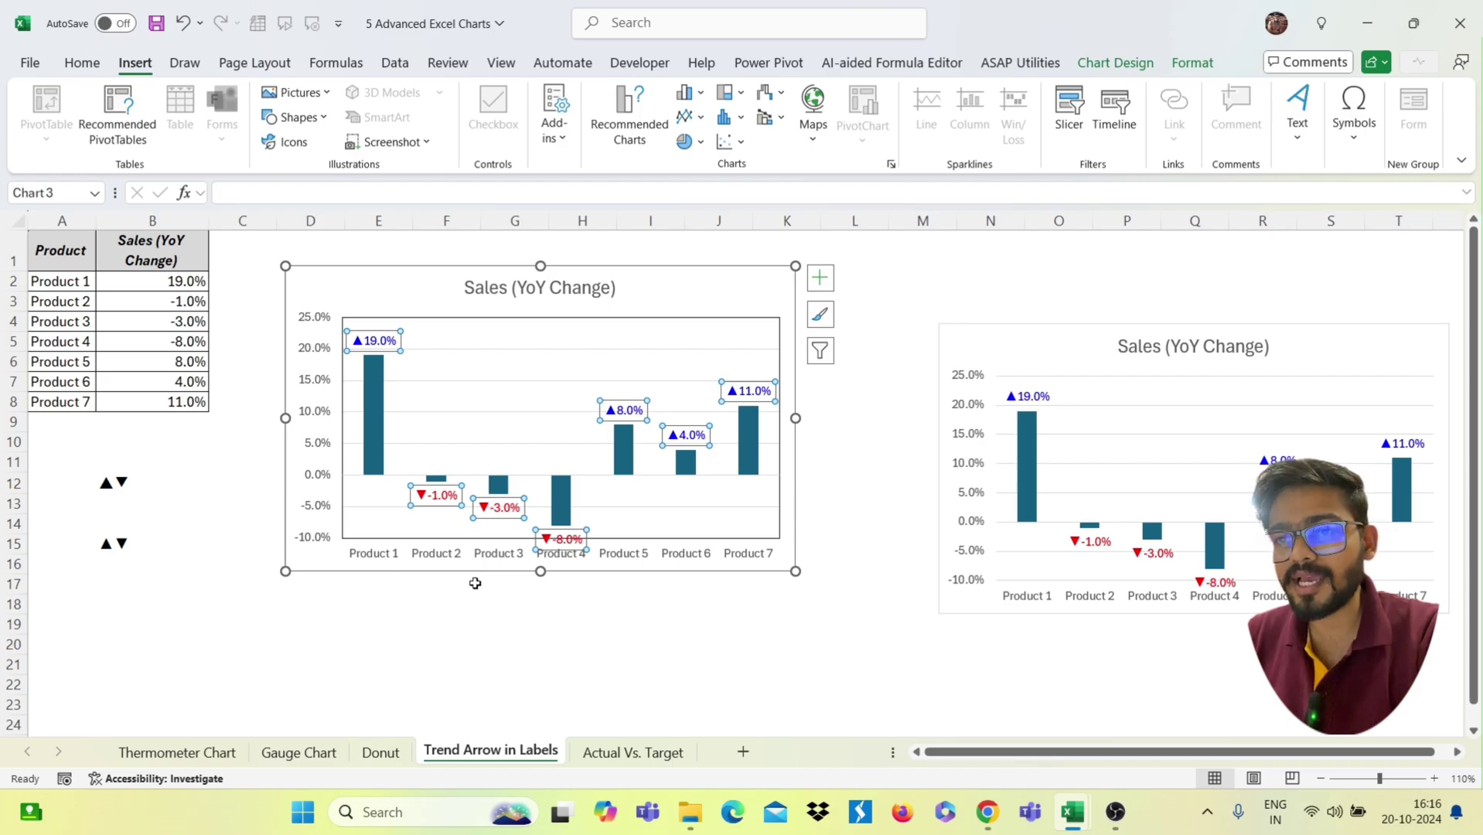
click(324, 566)
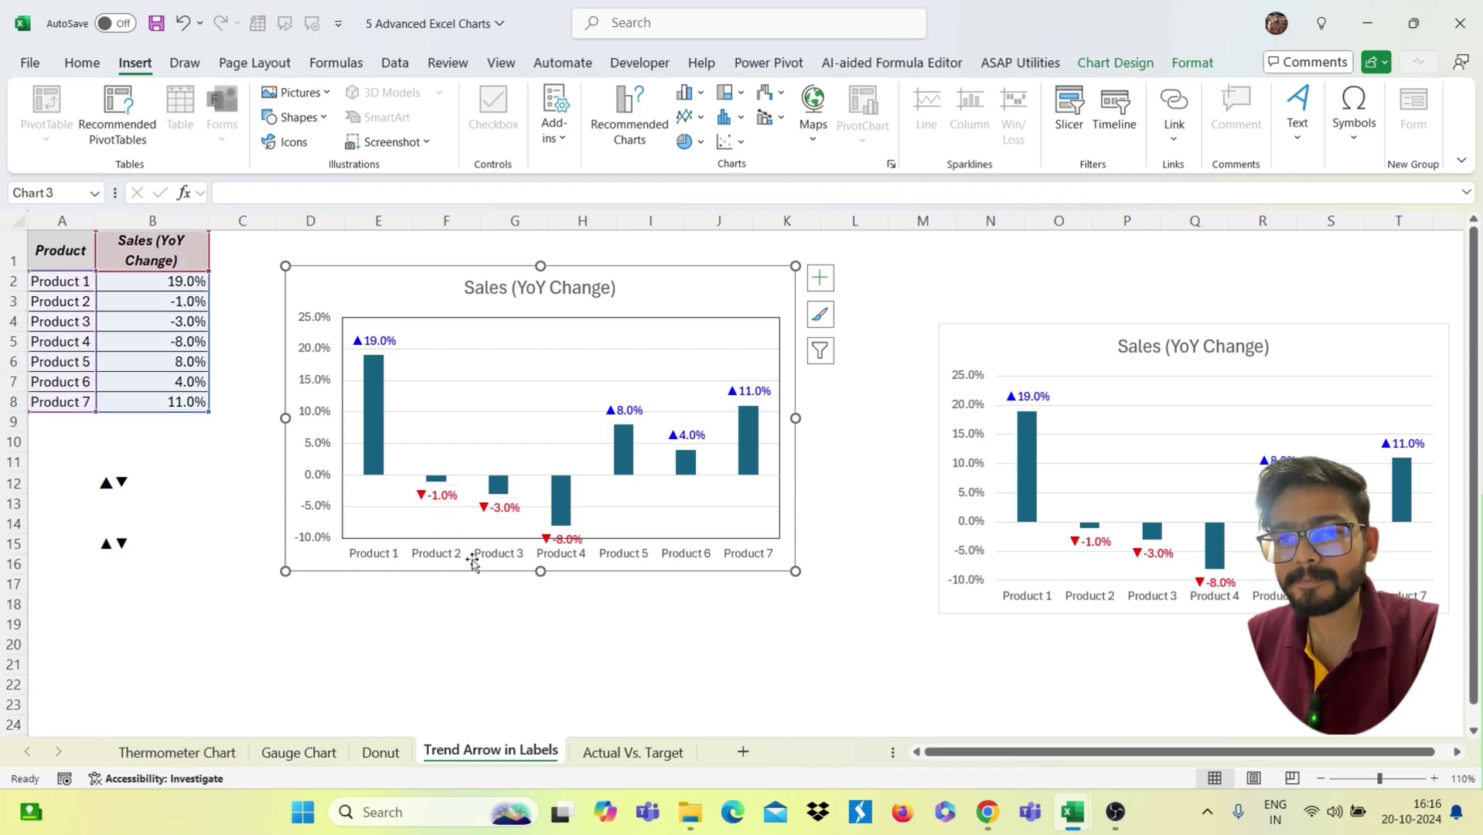
click(436, 610)
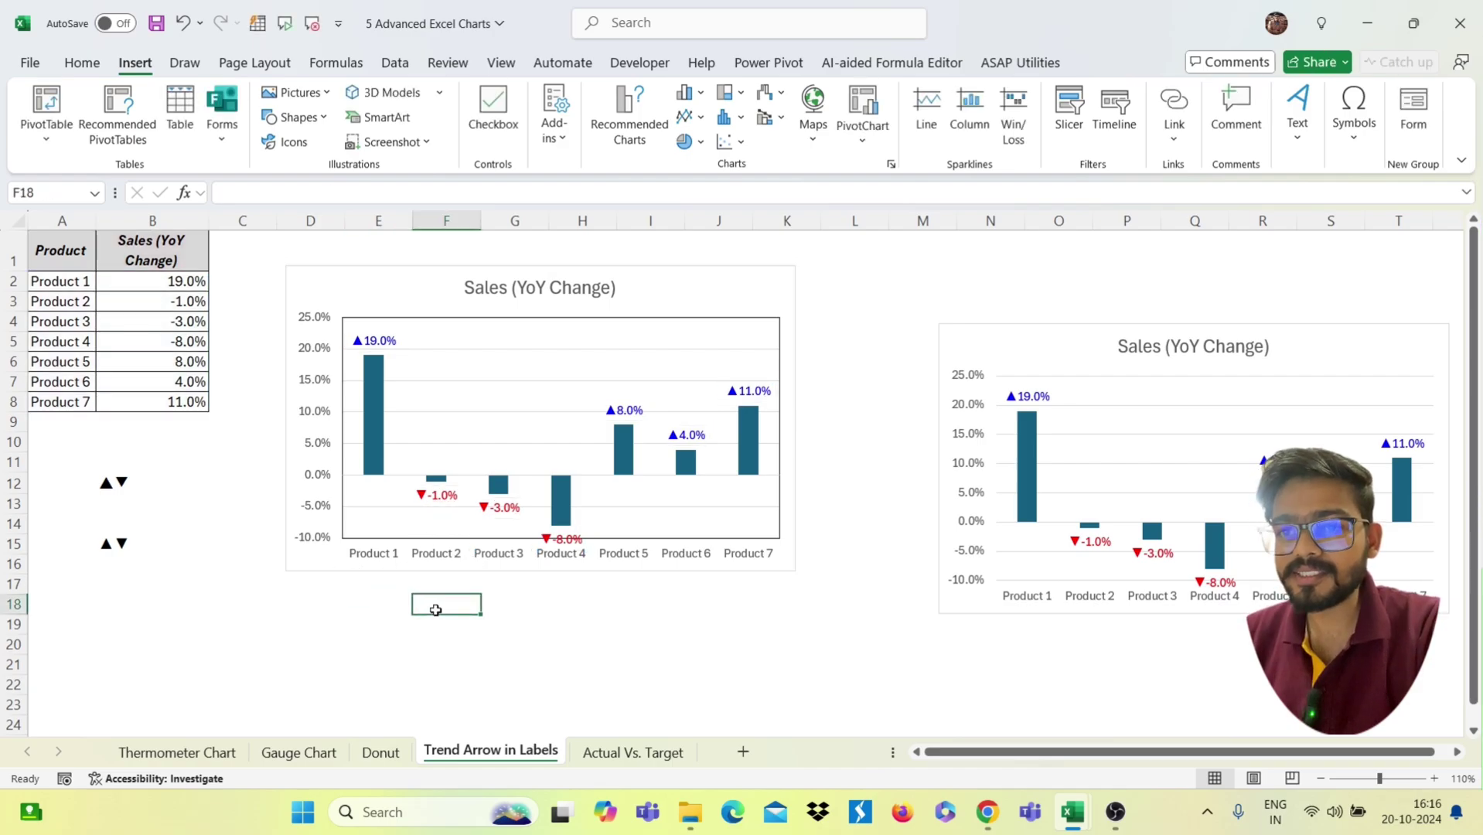
On the Actual Vs. Target sheet, move the finished example chart aside to around columns P to W
click(659, 753)
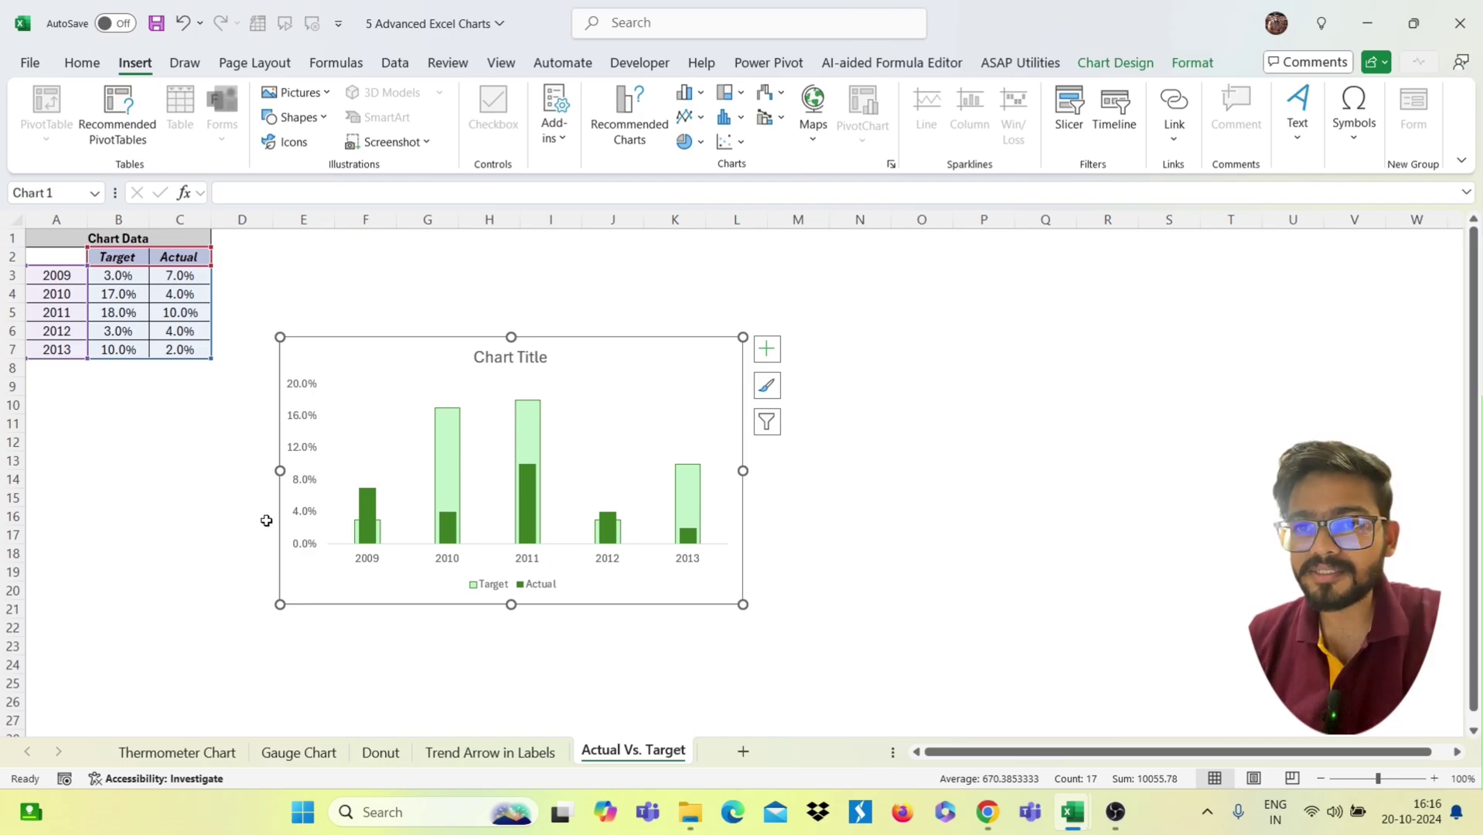
drag(400, 375, 1093, 376)
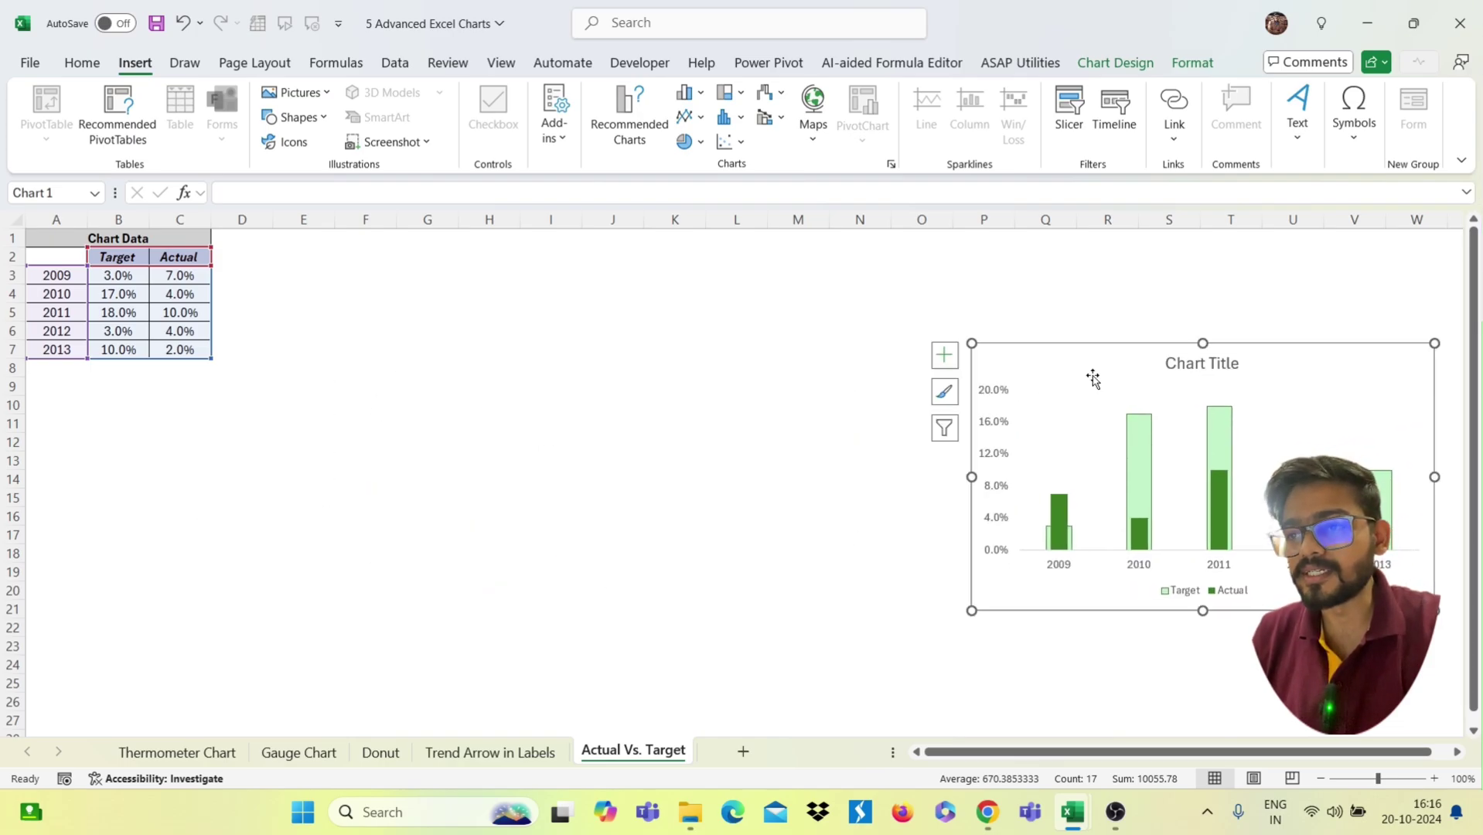
Insert a 2-D clustered column chart from the Target and Actual data in A2:C7 and place it between the table and the example chart
click(59, 255)
drag(59, 255, 193, 350)
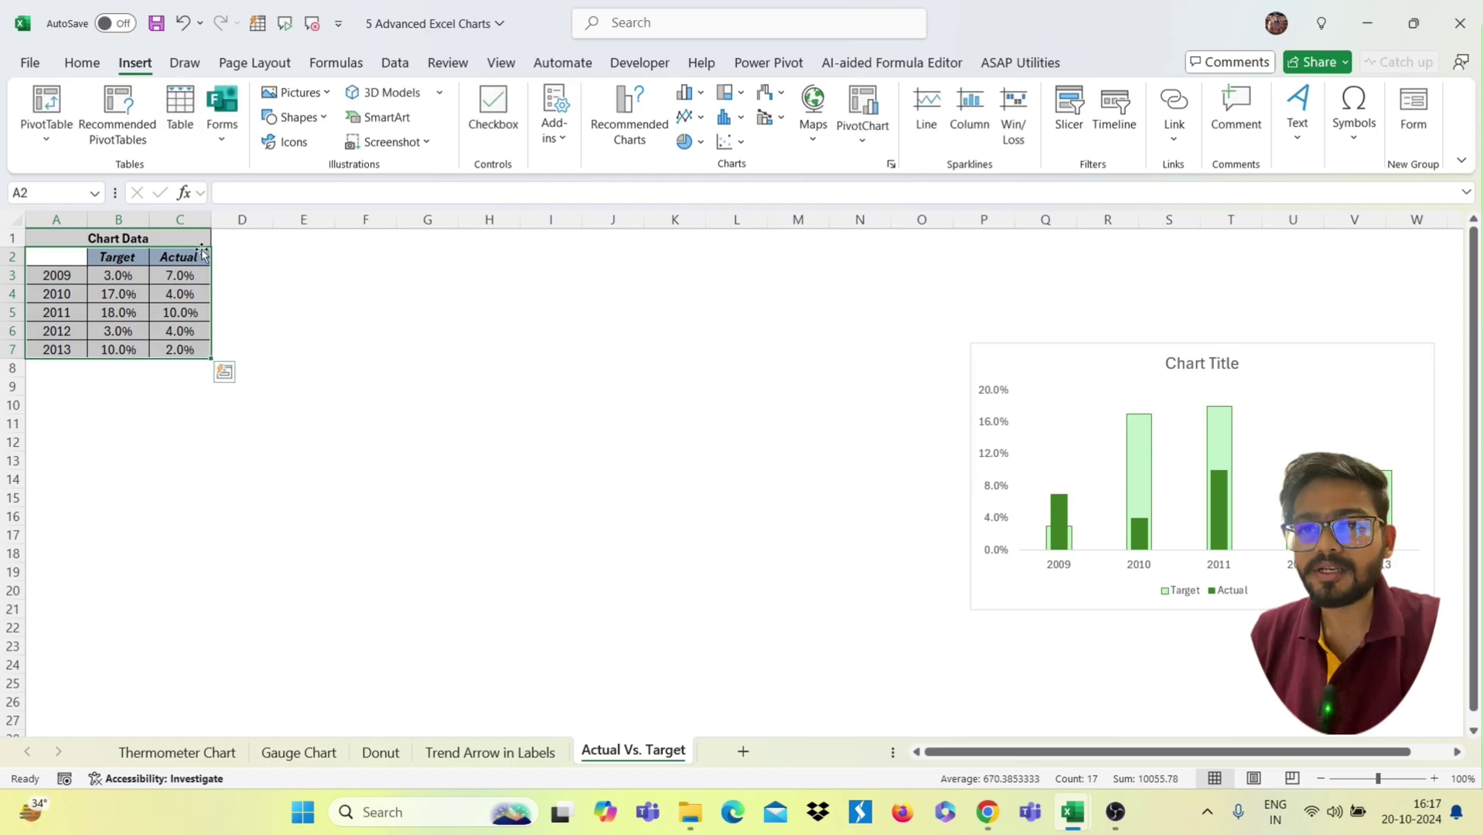
click(702, 94)
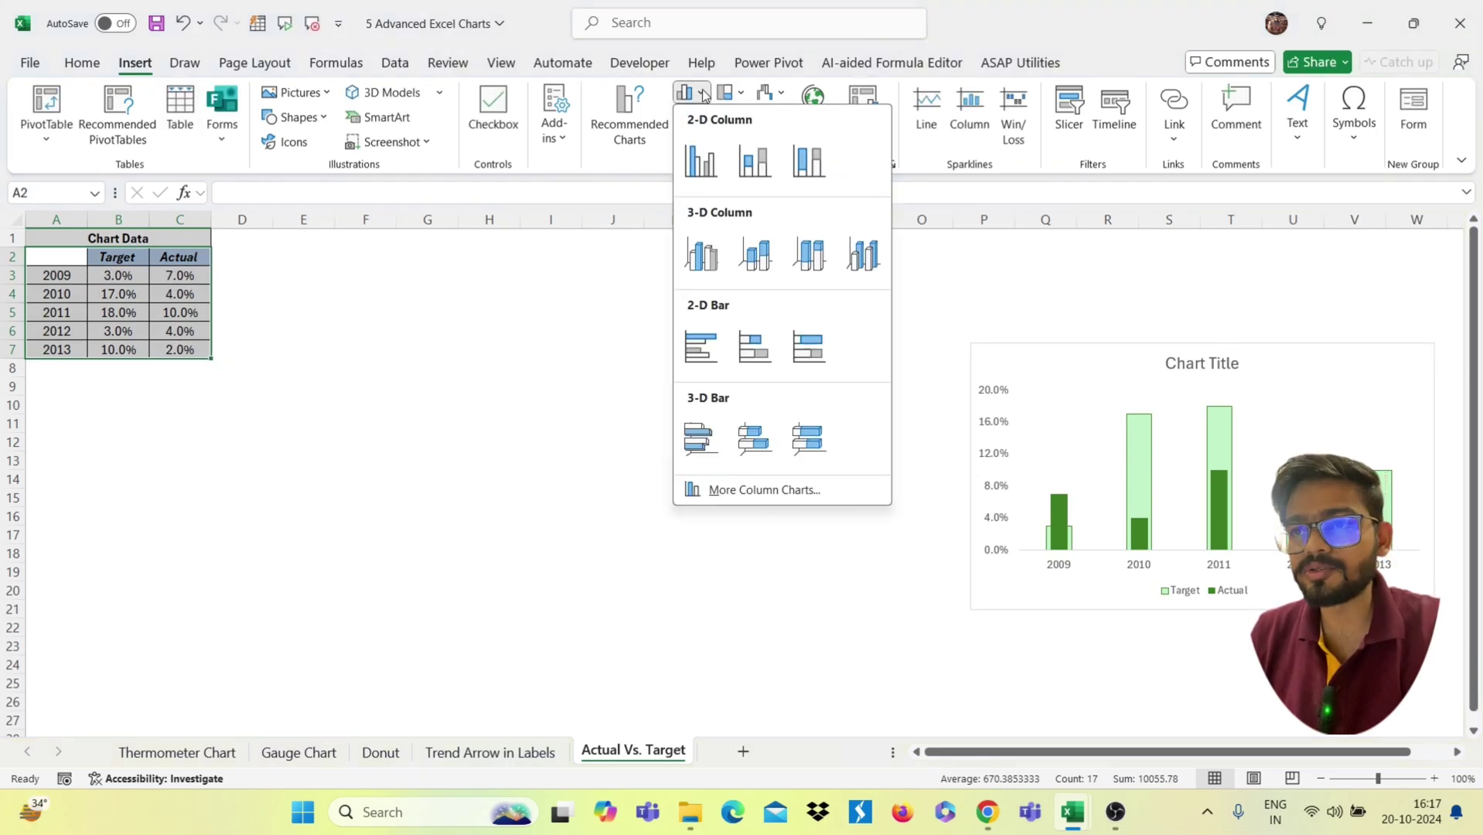
click(700, 161)
drag(851, 373, 680, 369)
Plot the Actual series on the secondary axis with a gap width of 370%, then close the formatting pane
click(445, 520)
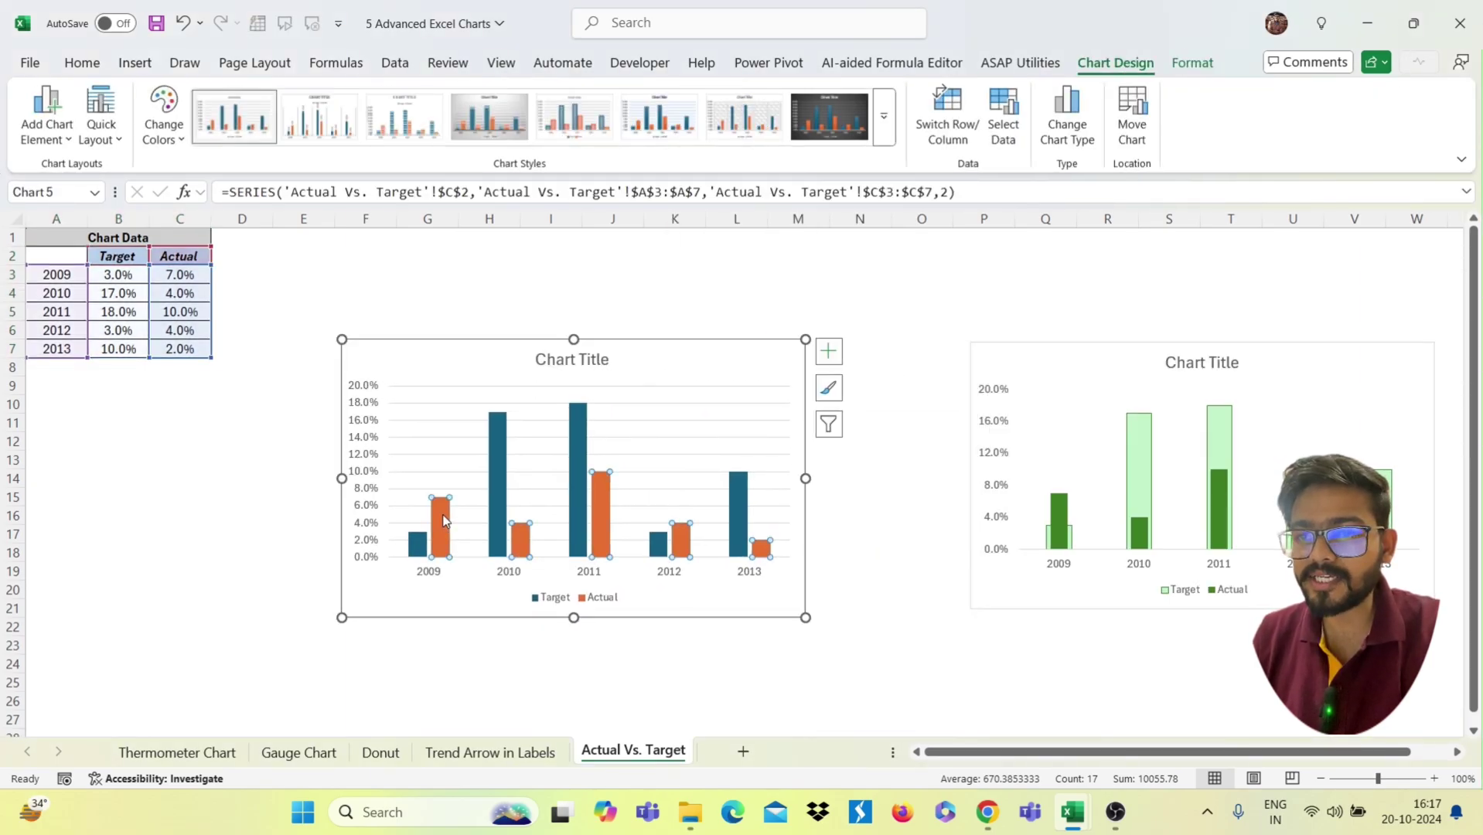
right_click(445, 520)
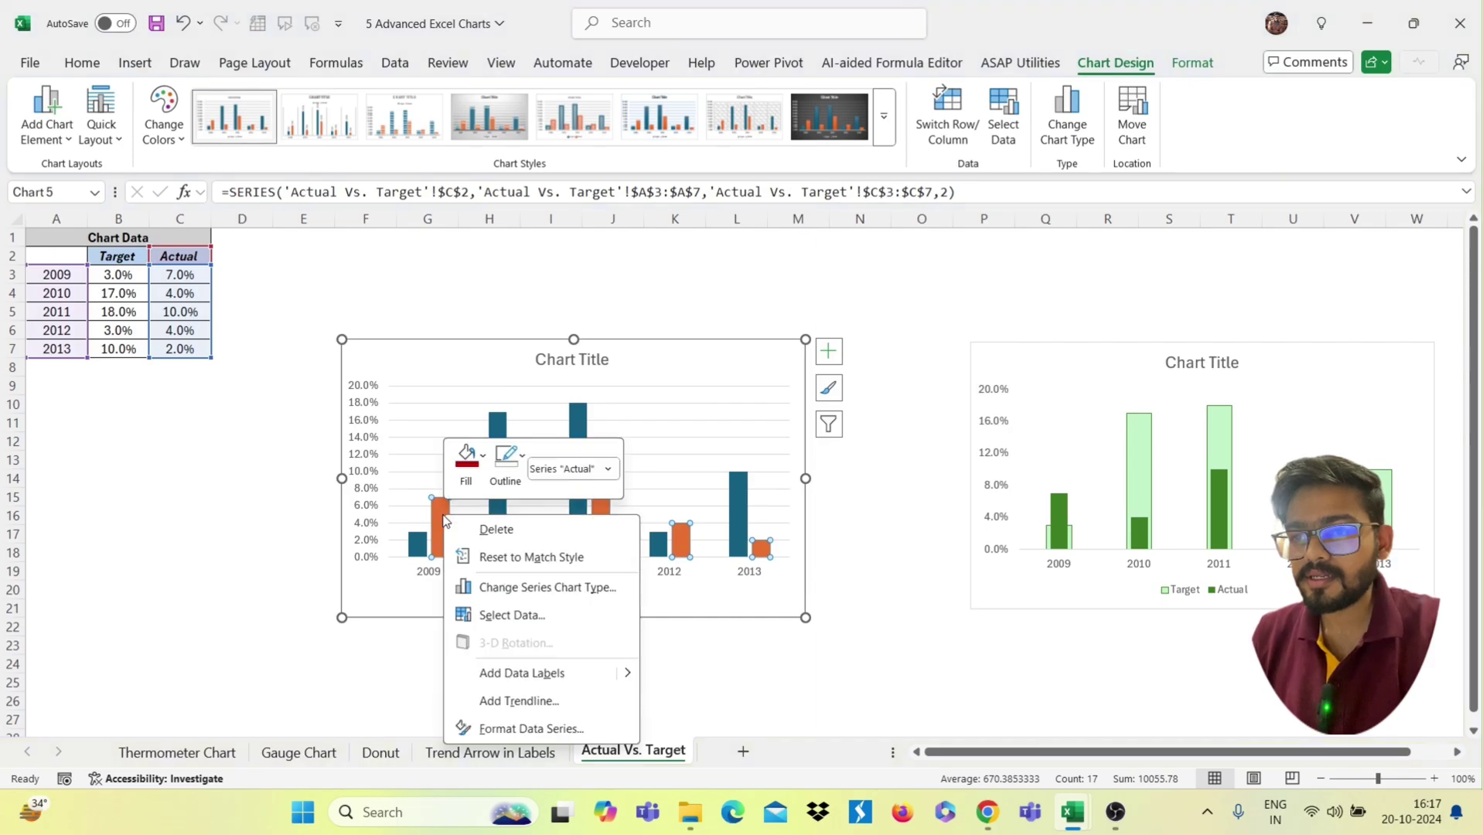
click(487, 725)
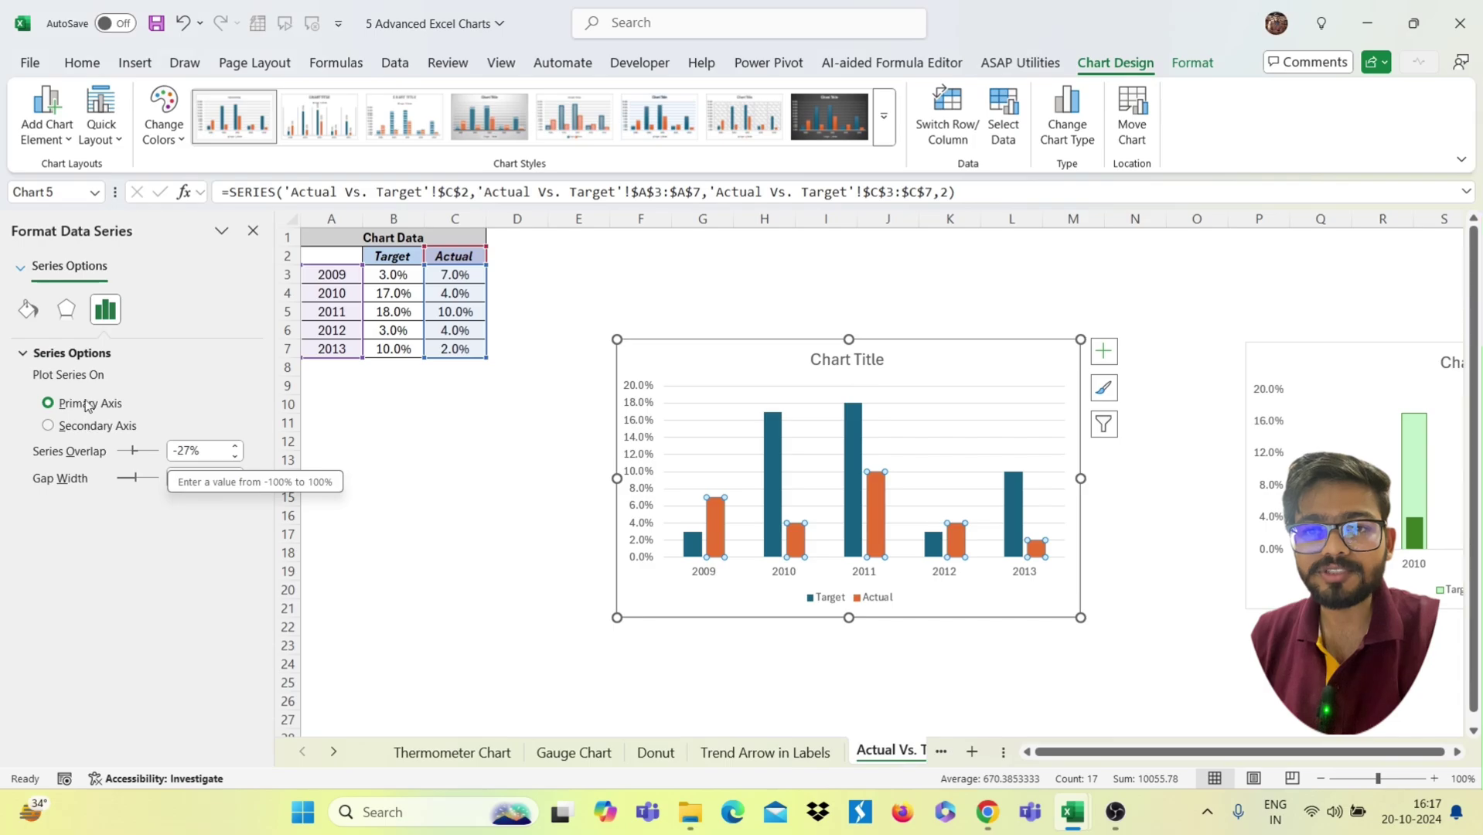
click(49, 427)
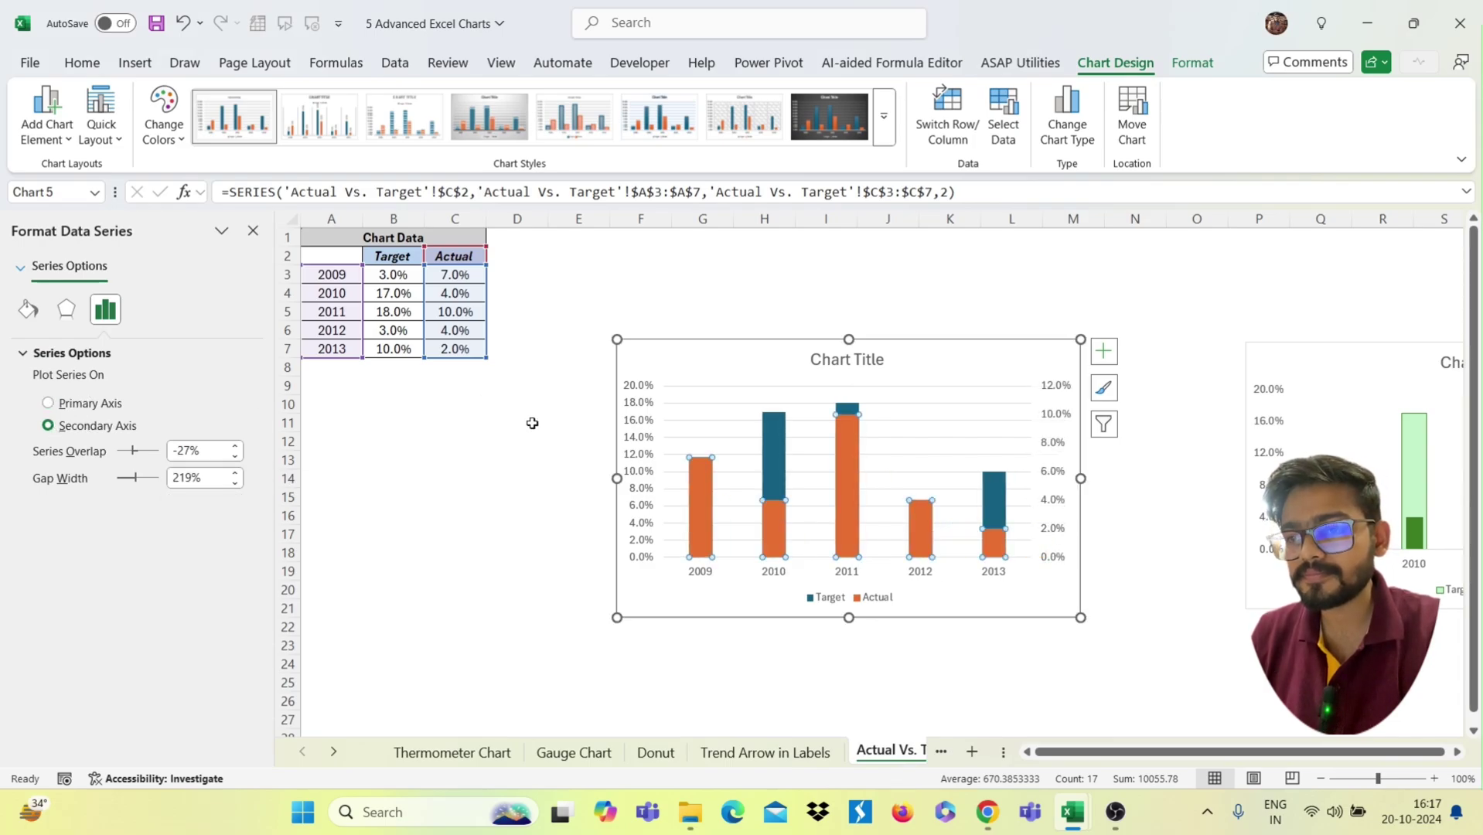
drag(133, 479, 148, 482)
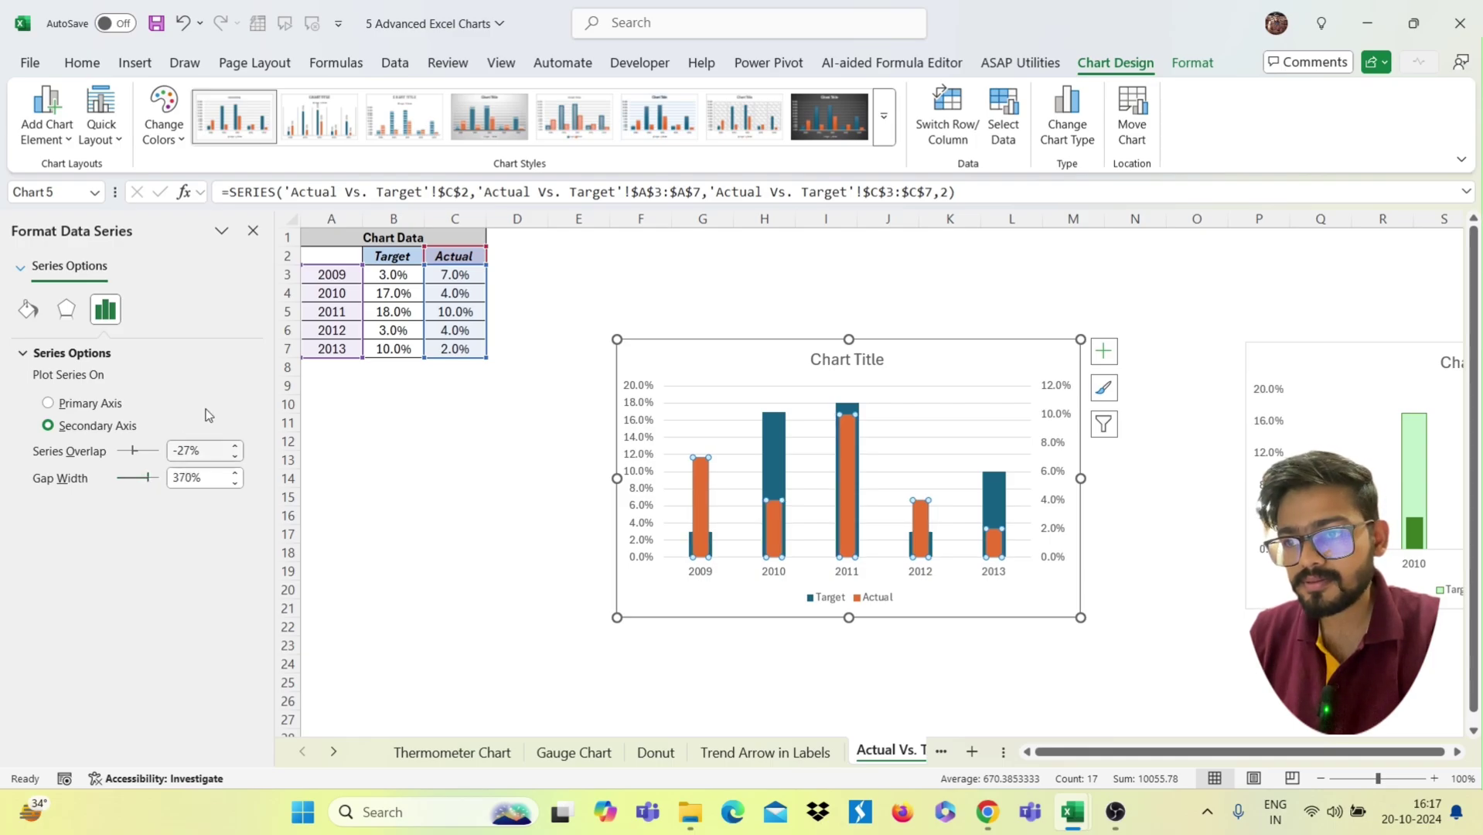
click(252, 232)
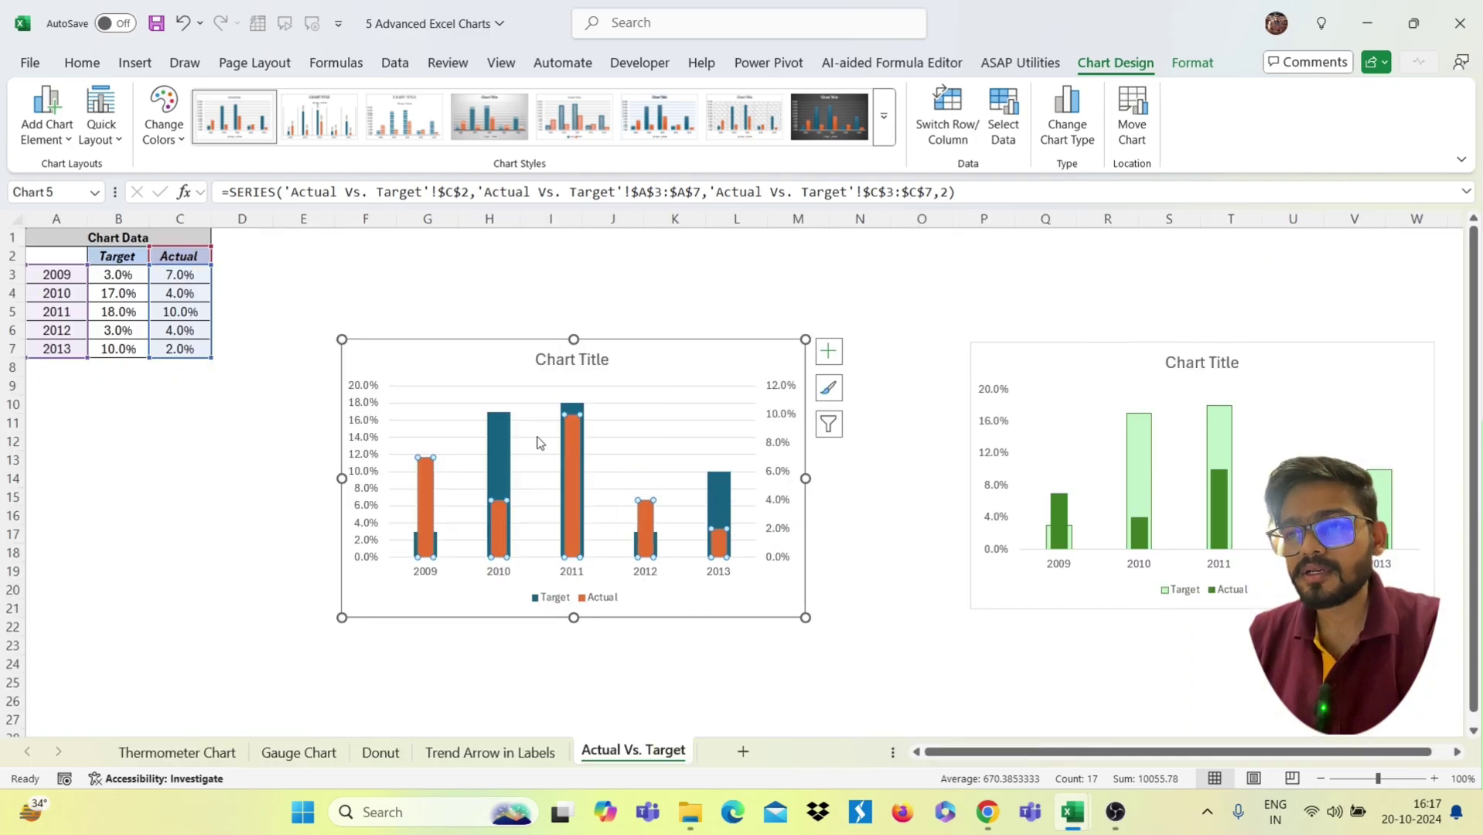
Fill the Target columns with the lightest theme blue, shift the chart left to about columns D to K, and close the formatting pane
click(504, 447)
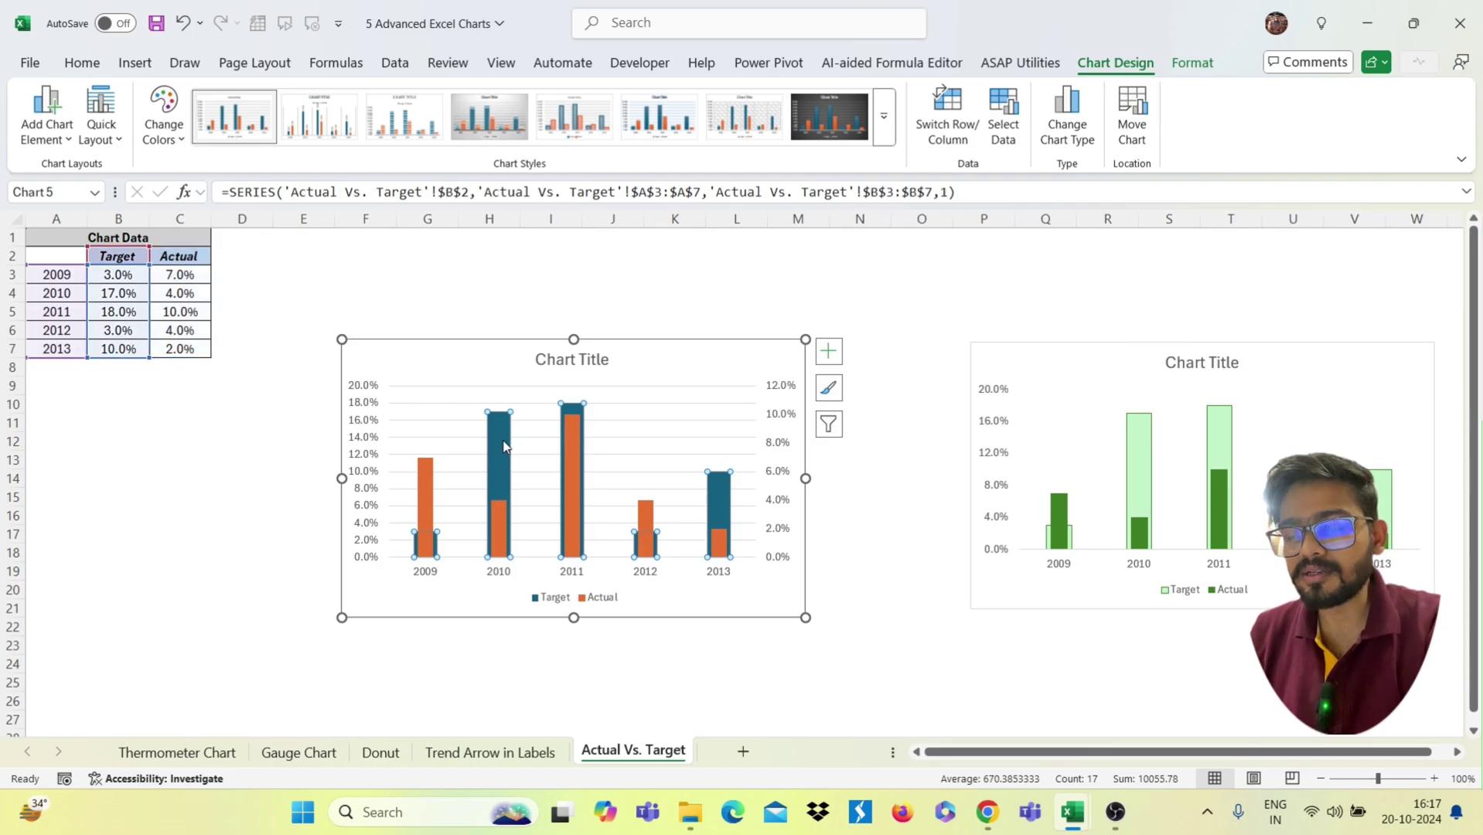
right_click(504, 447)
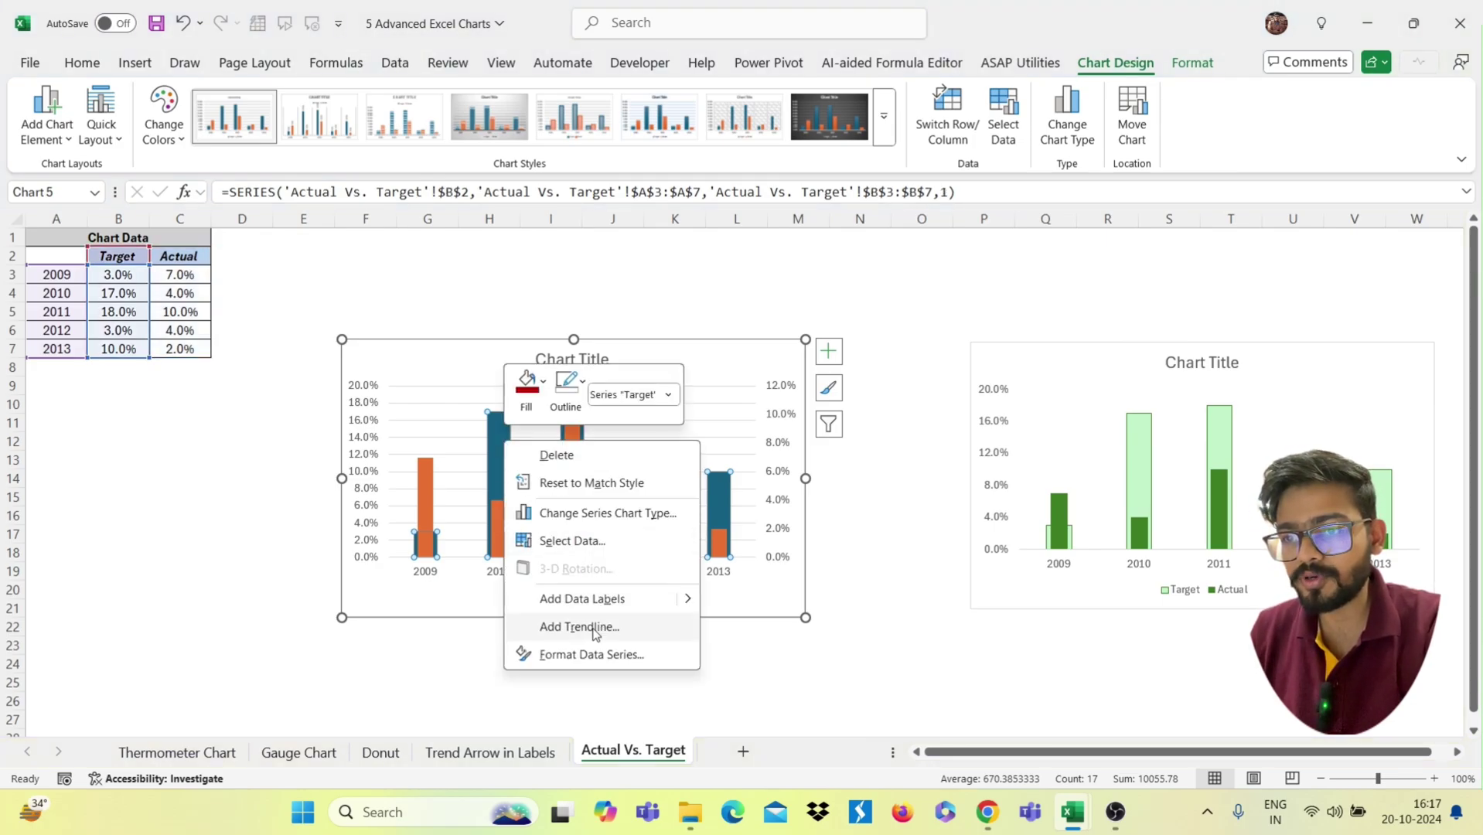
click(567, 653)
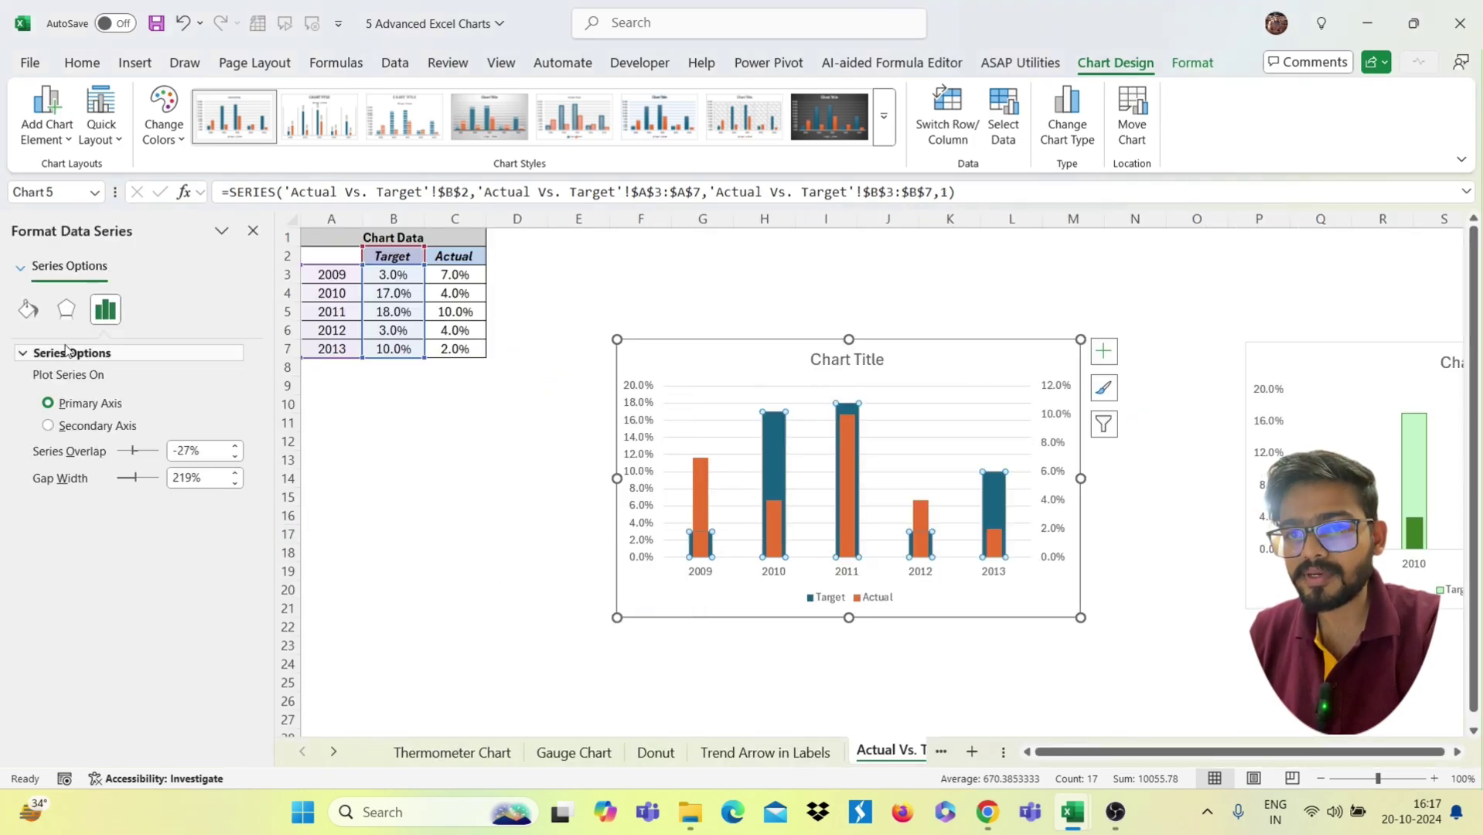
click(27, 309)
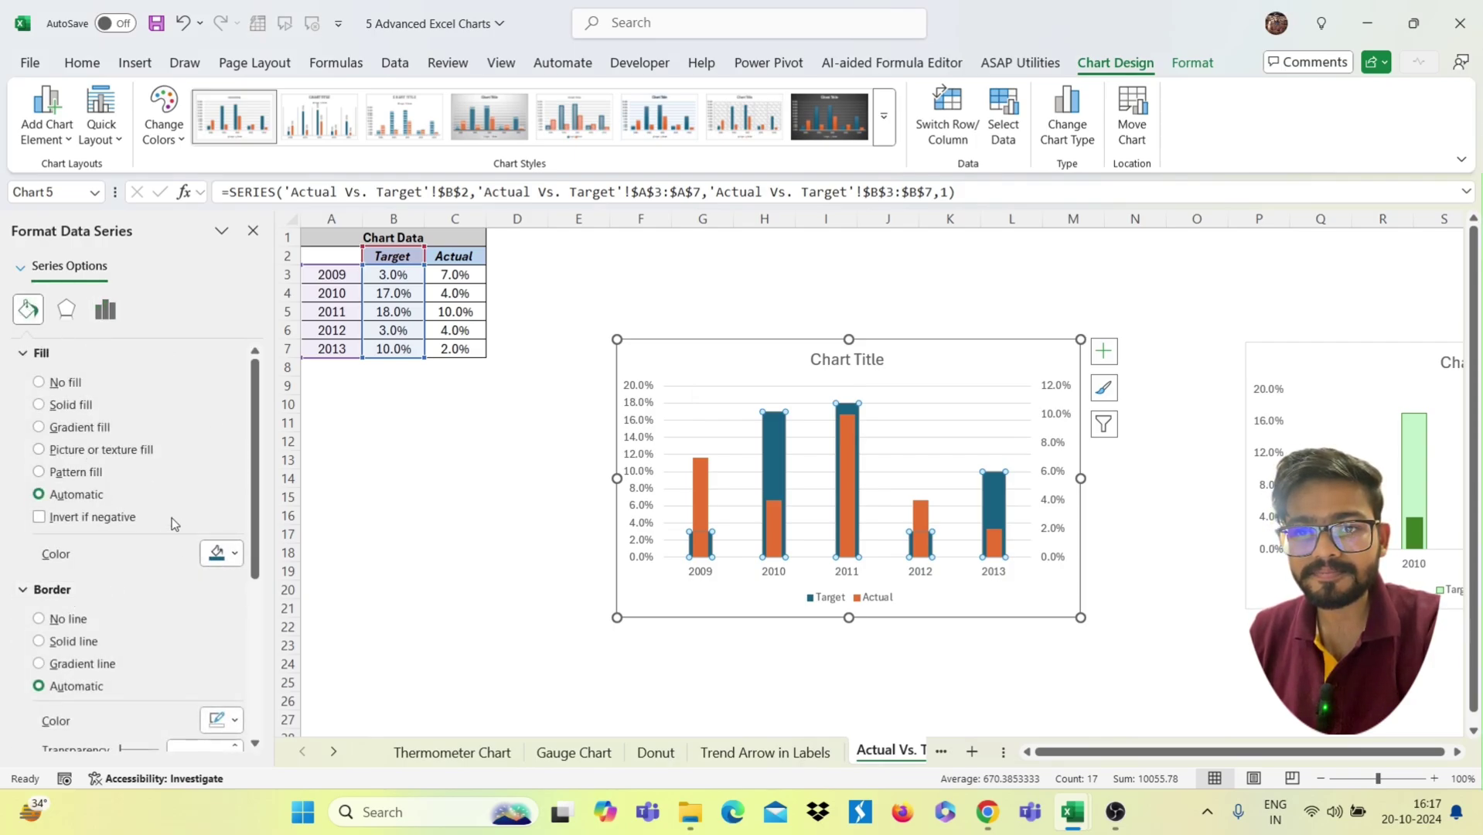
click(222, 568)
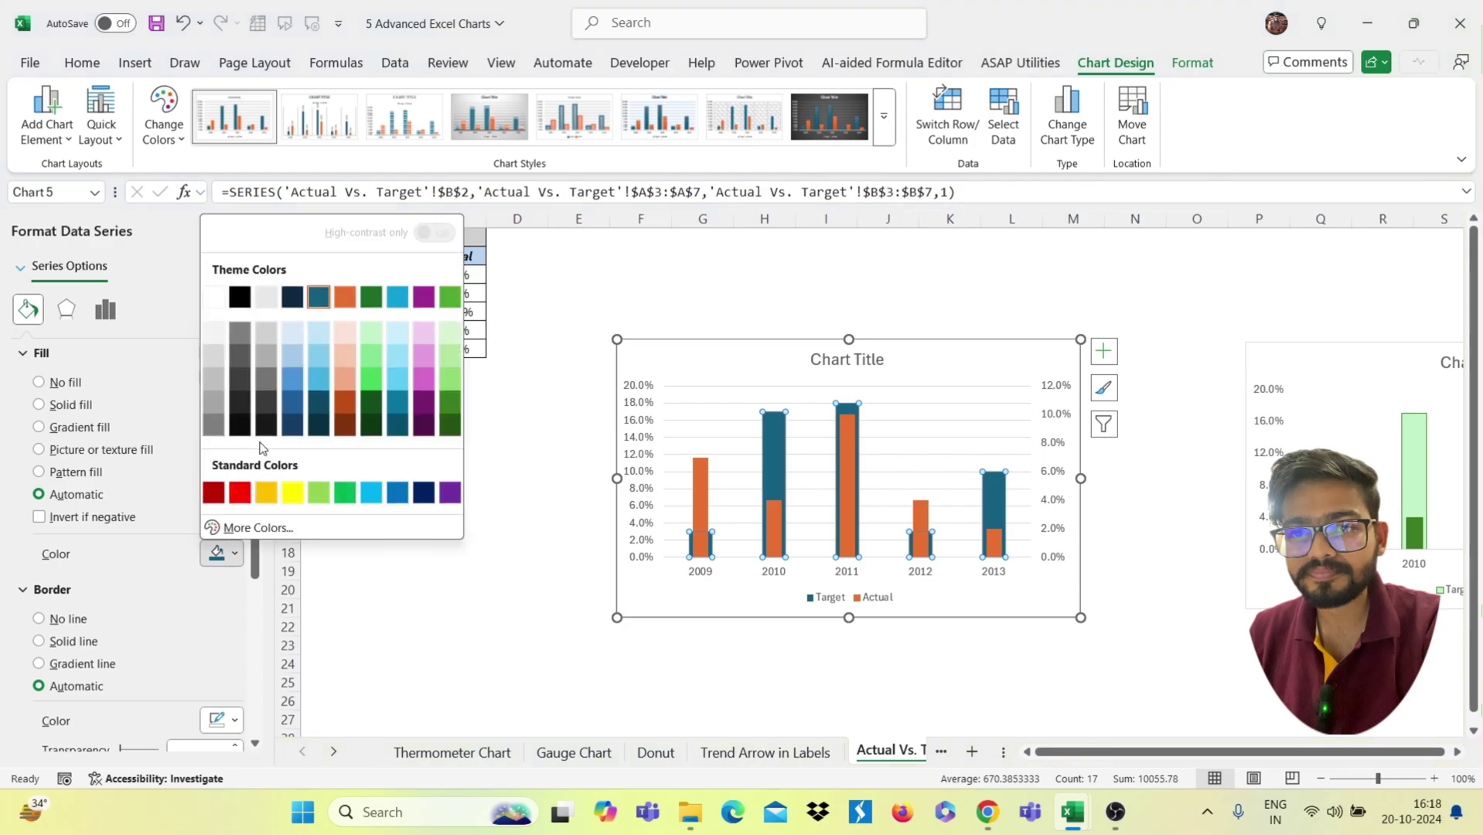
click(324, 330)
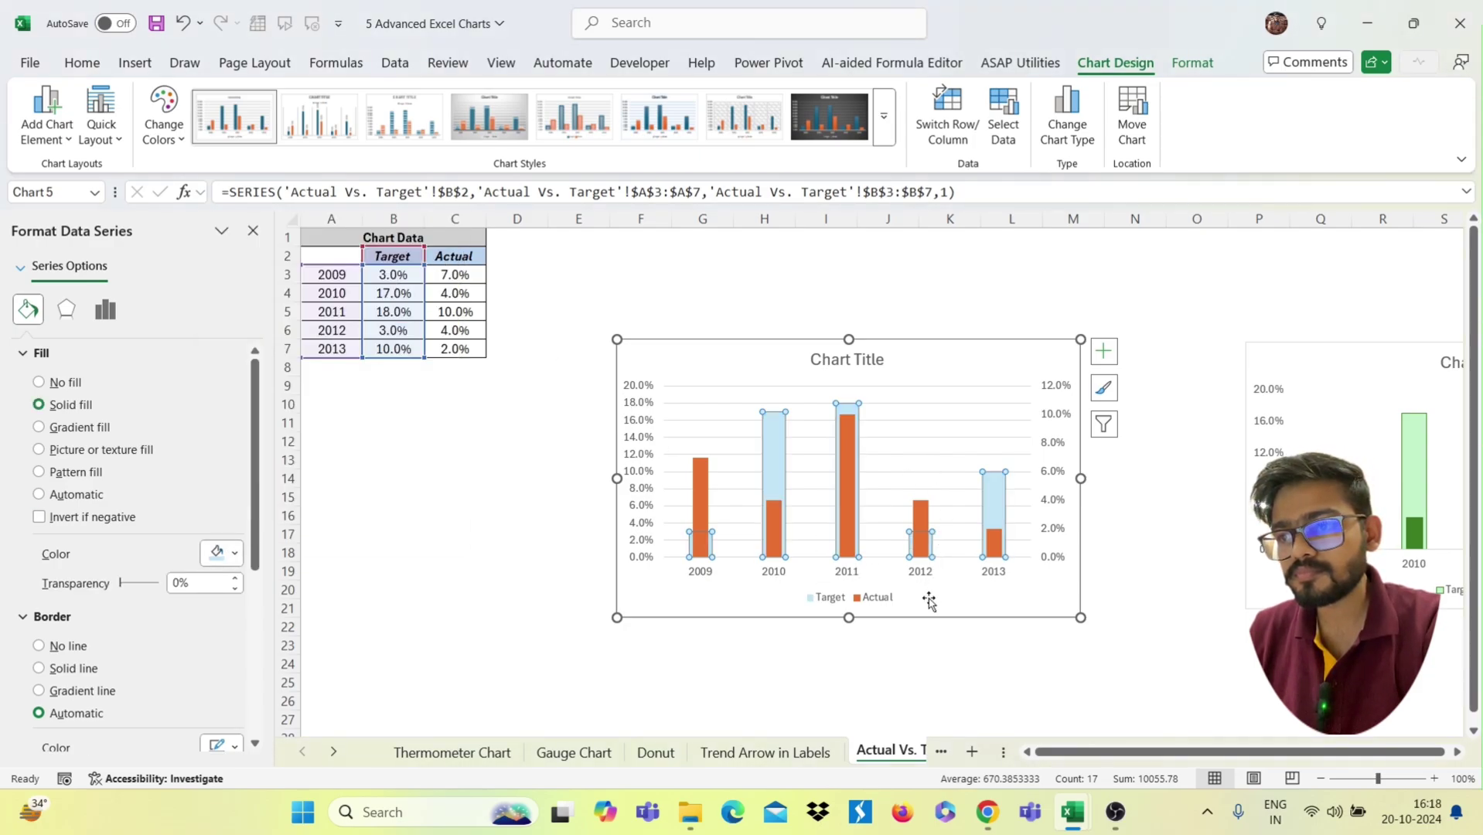
drag(929, 602, 845, 608)
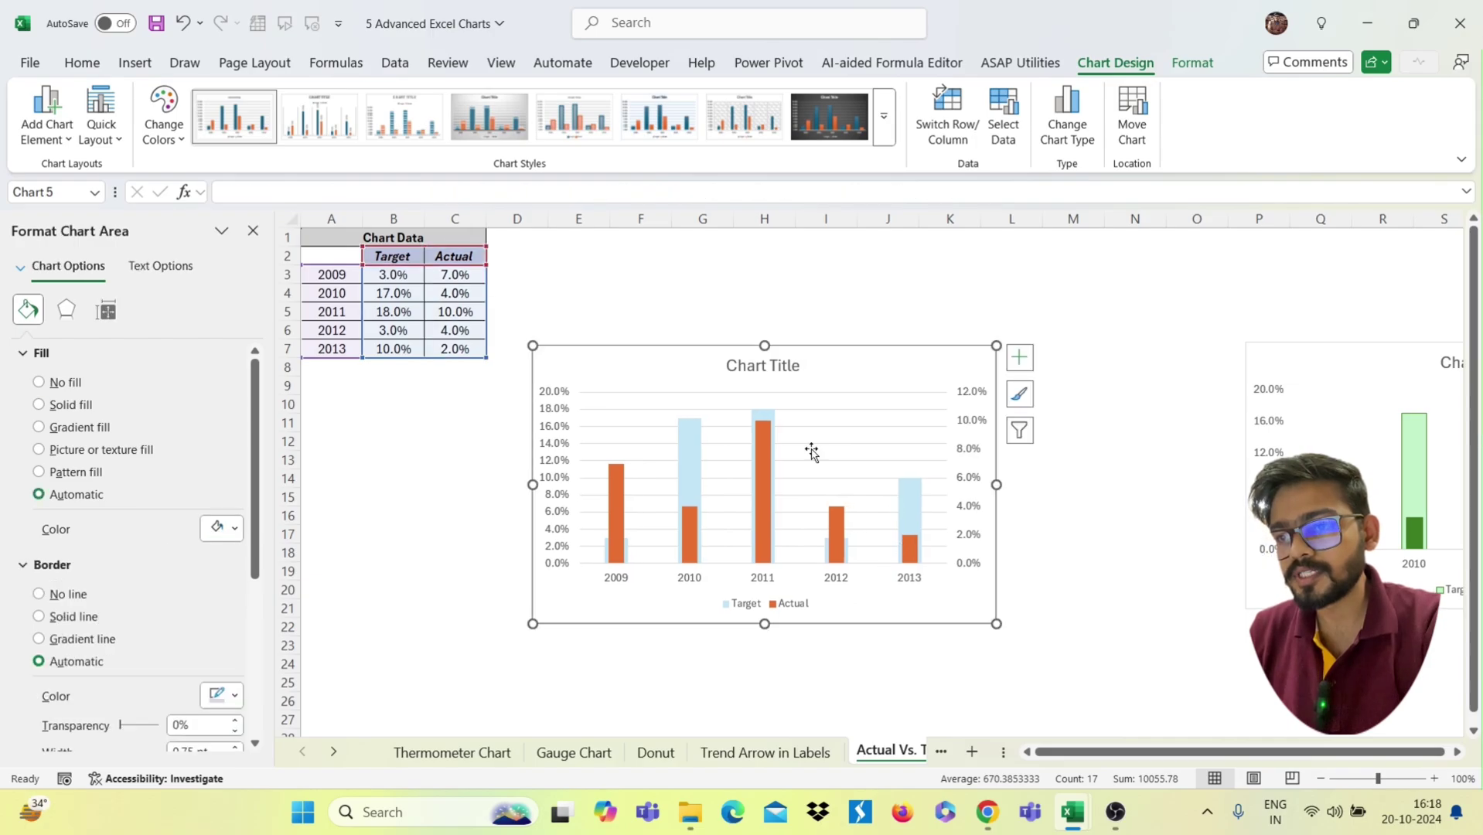
click(253, 231)
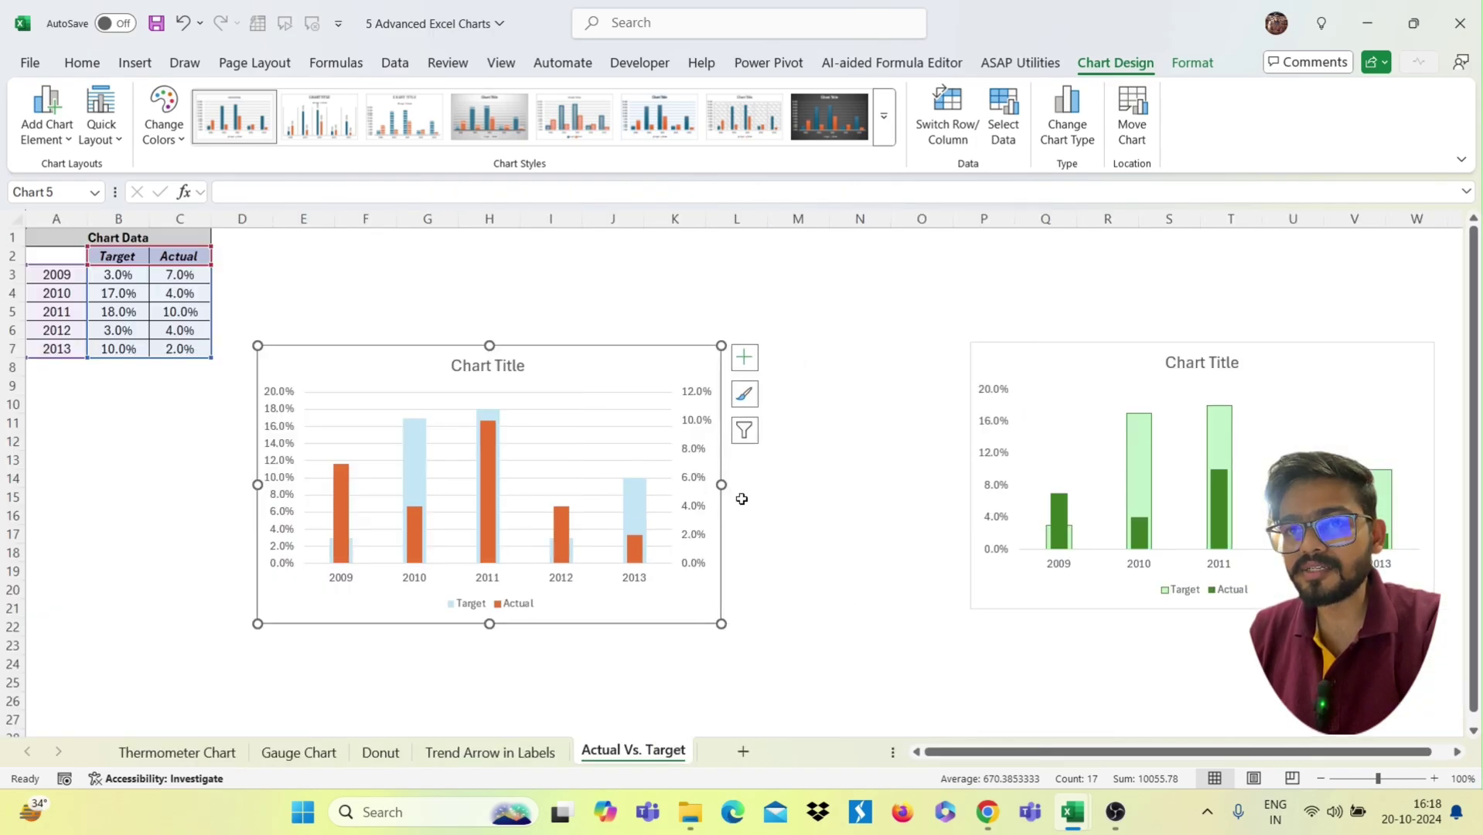
Set the secondary vertical axis maximum bound to 0.2 and close the formatting pane
click(677, 432)
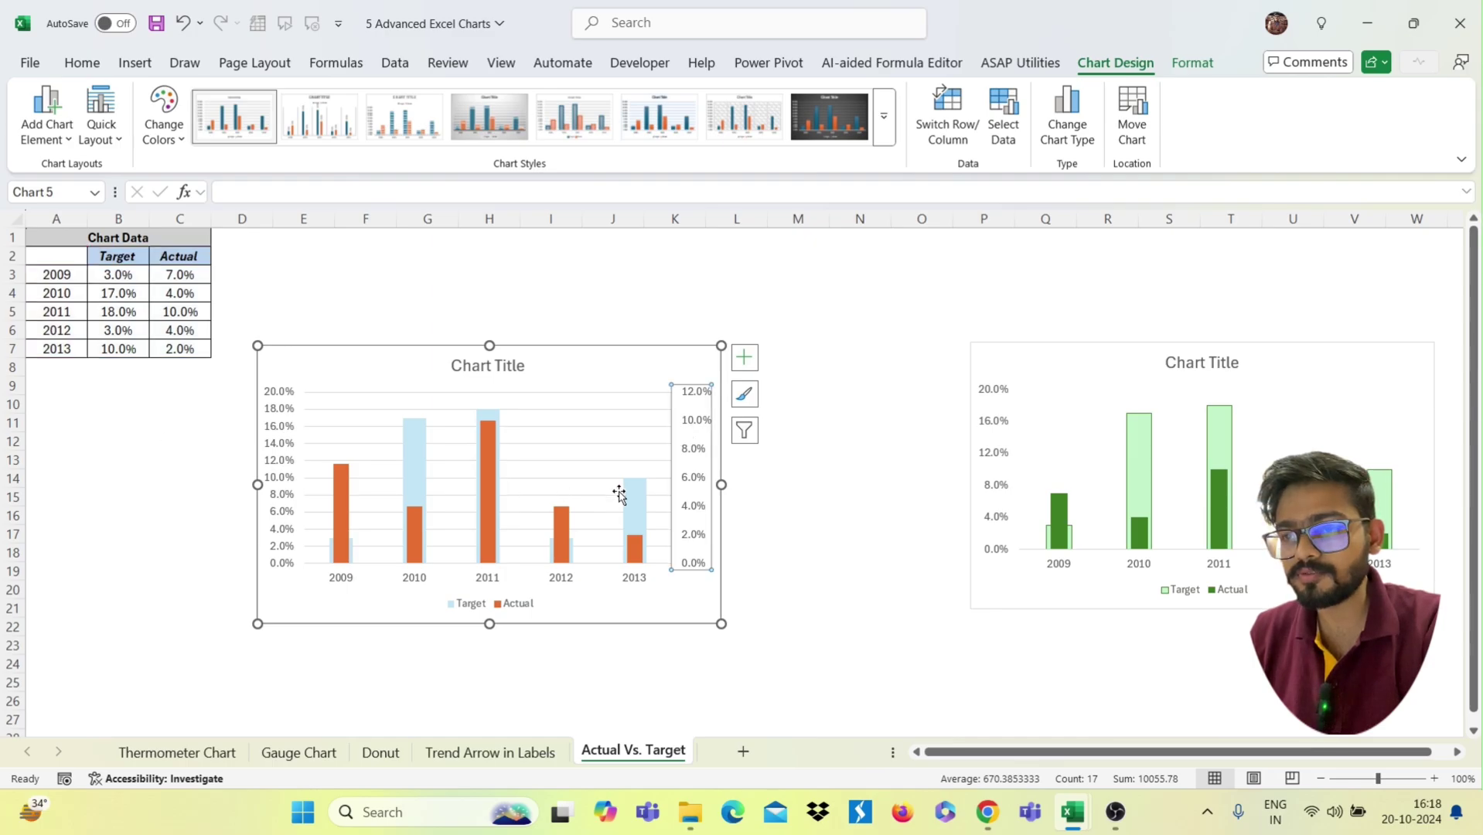
right_click(698, 420)
click(757, 656)
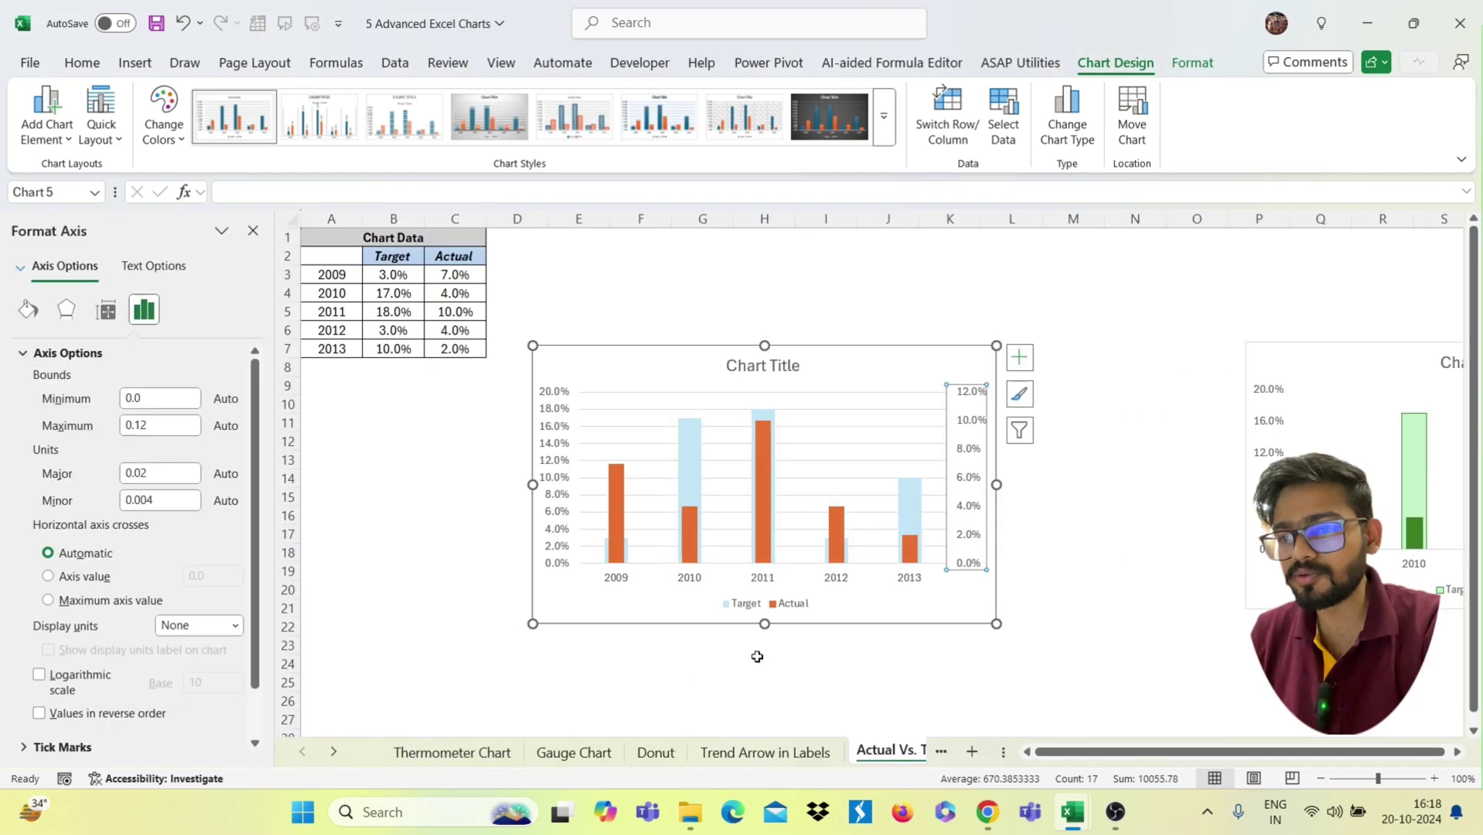
click(142, 424)
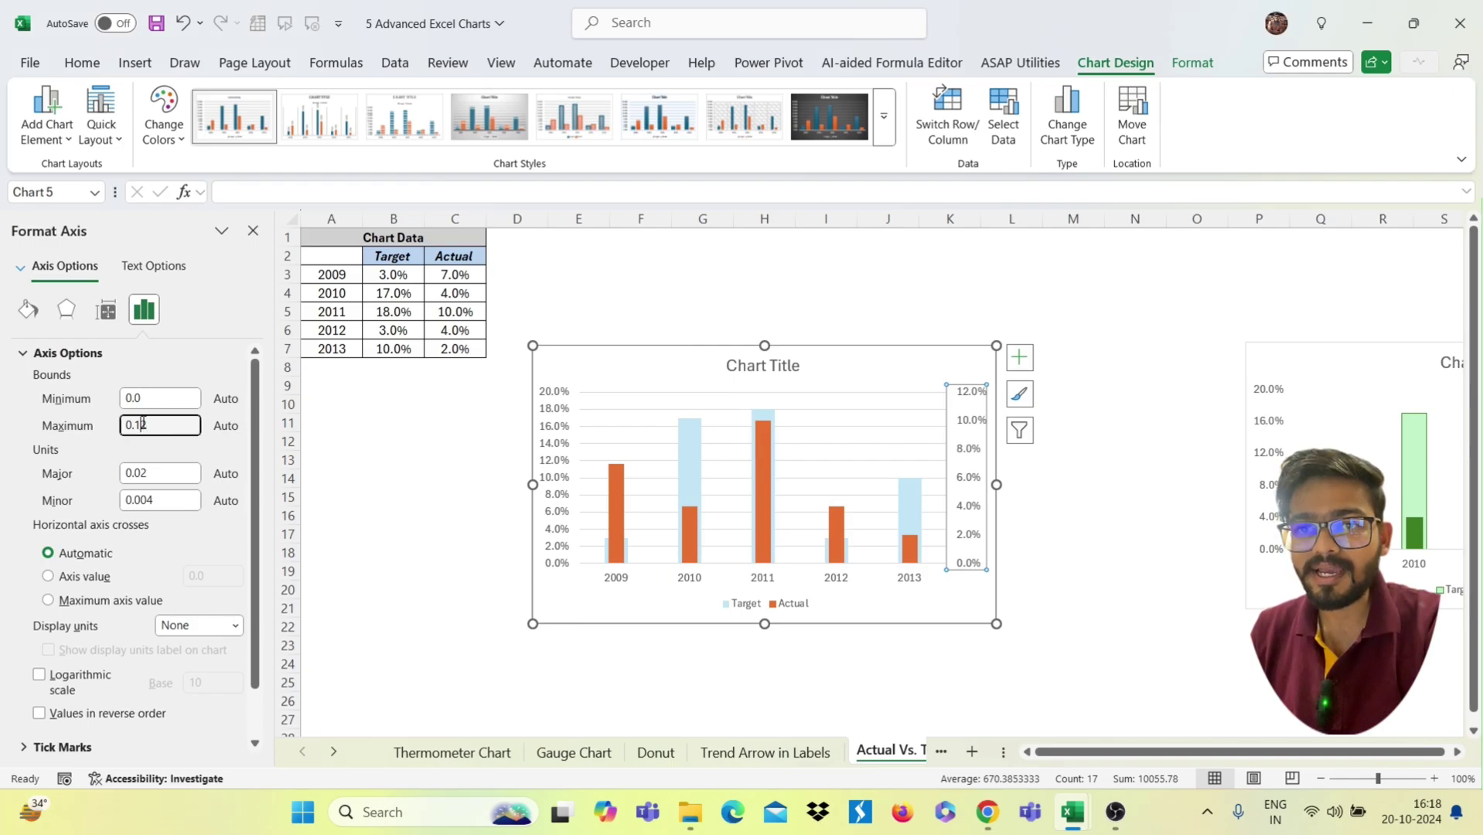
key(BackSpace)
key(BackSpace)
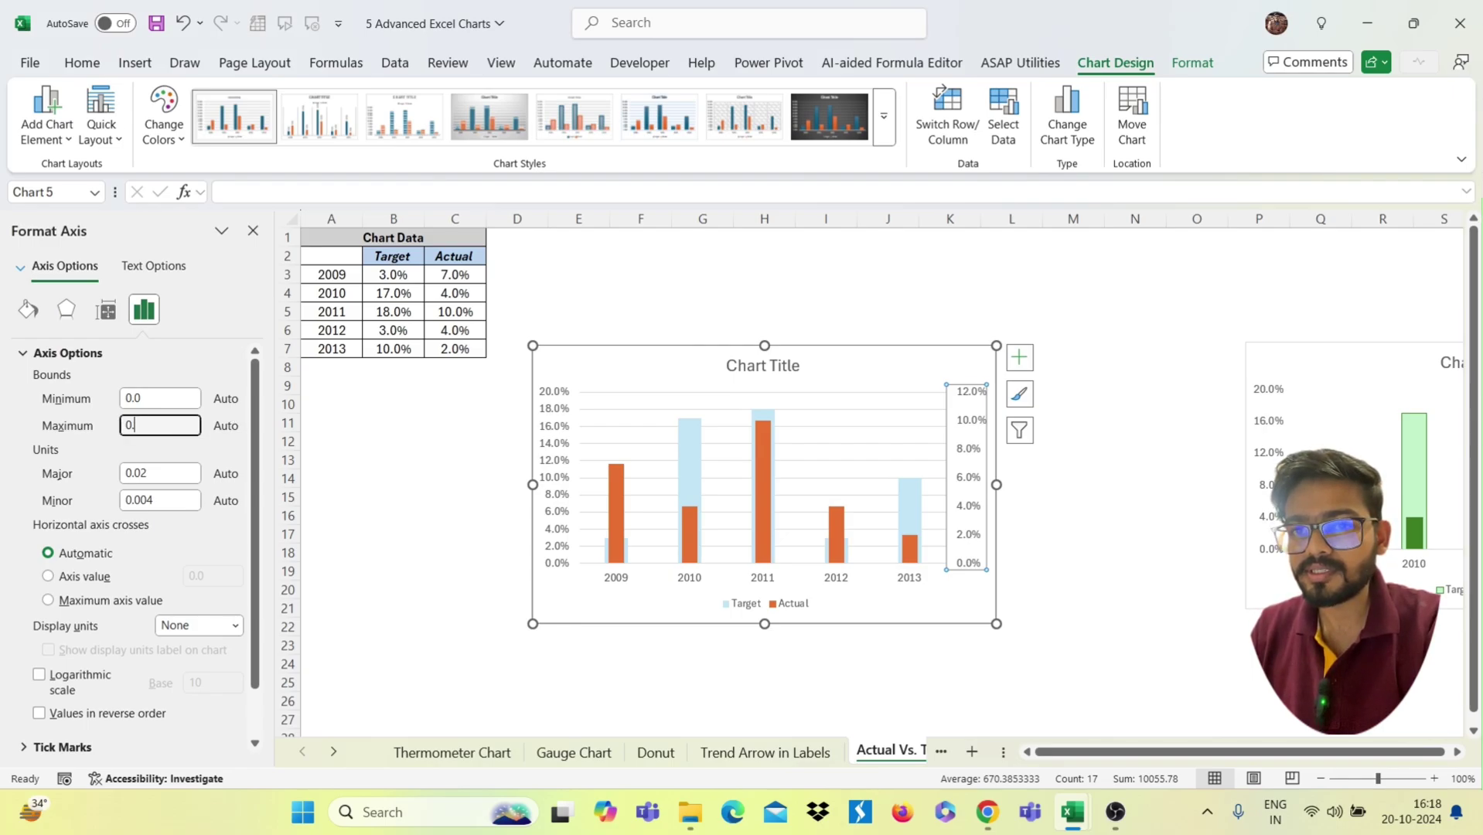
key(Return)
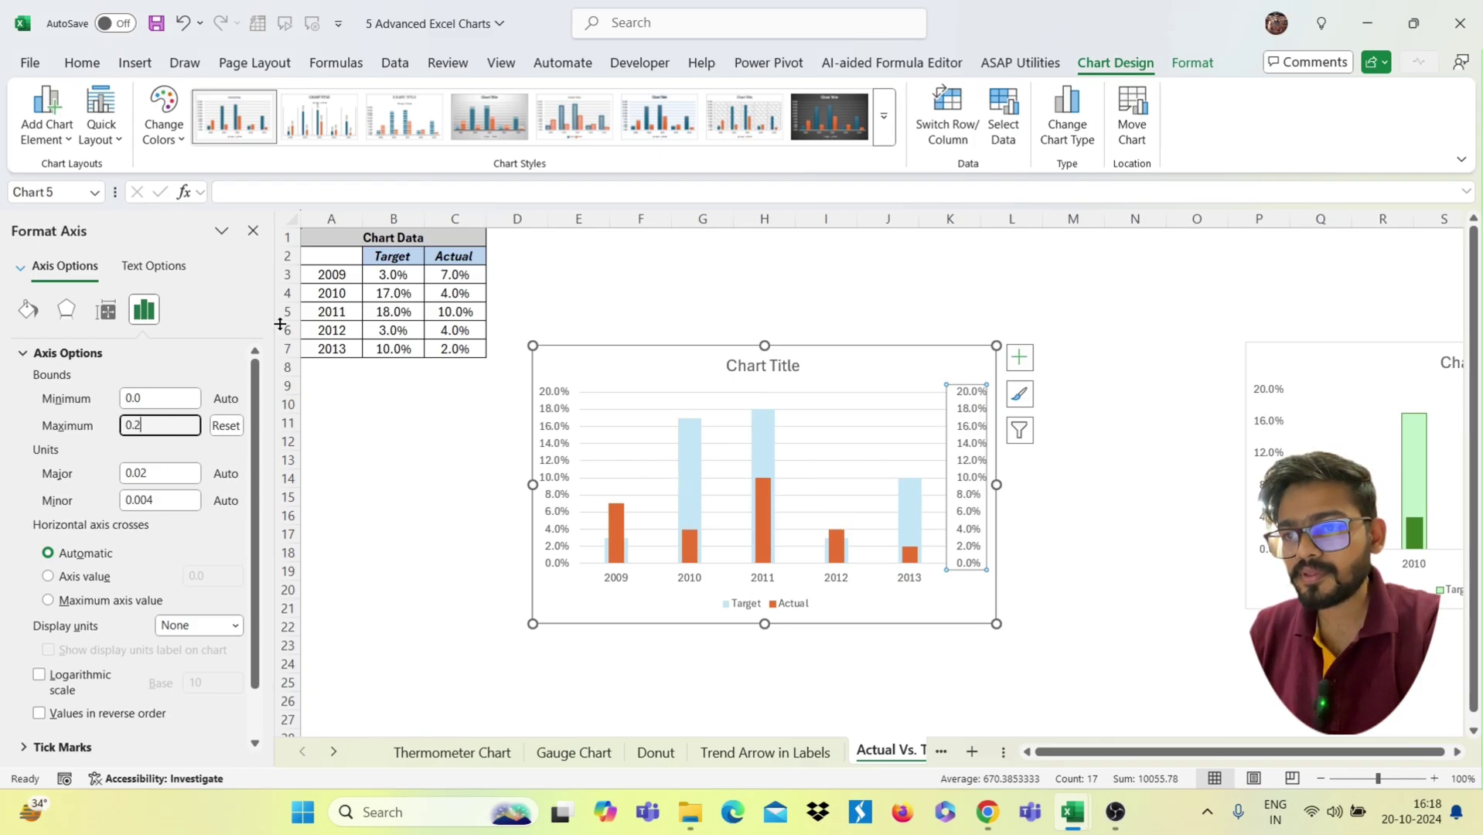
click(253, 230)
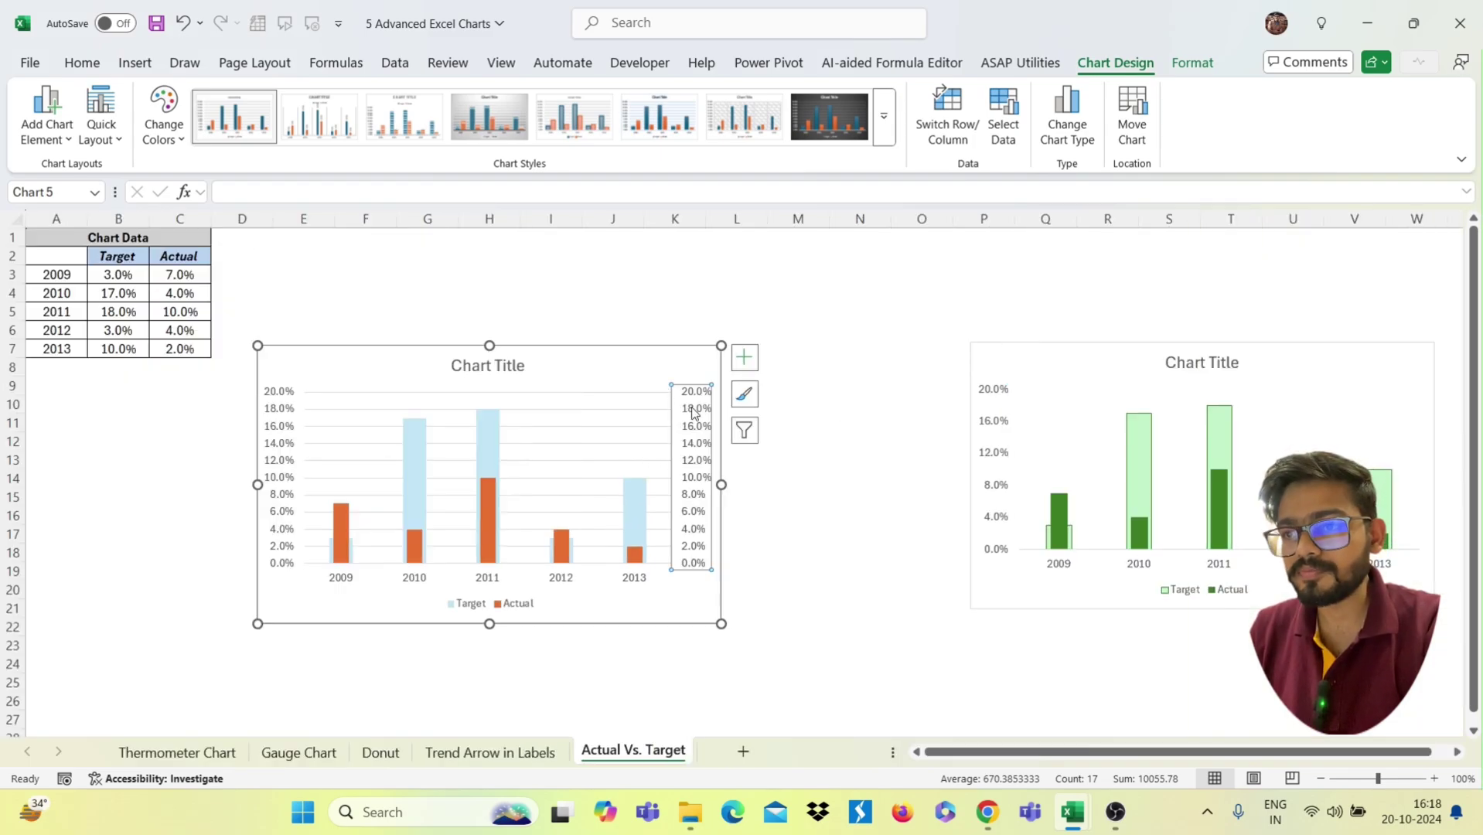
Delete the secondary vertical axis and move the chart slightly up and to the right
key(Delete)
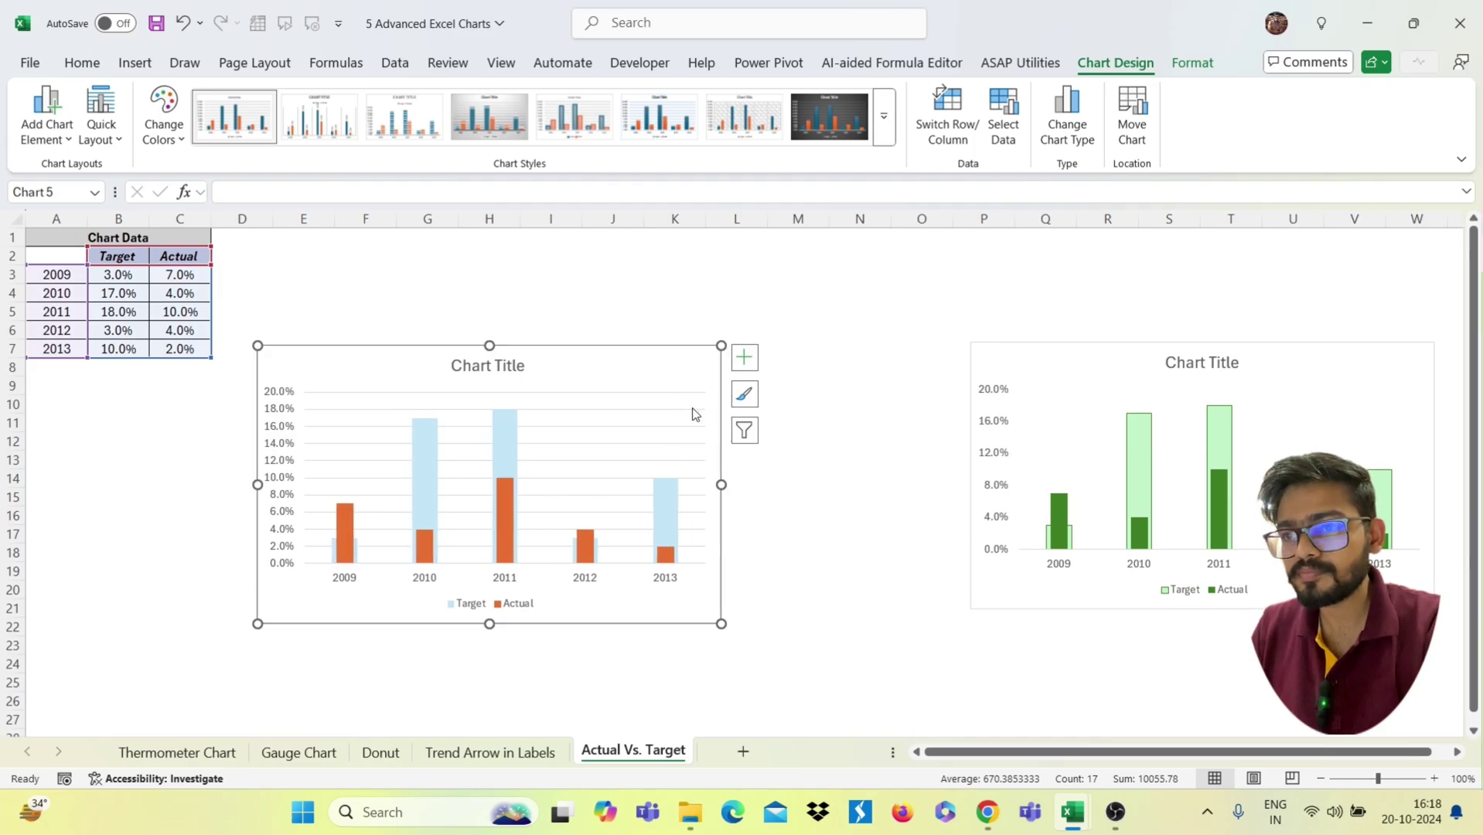
drag(668, 616, 683, 599)
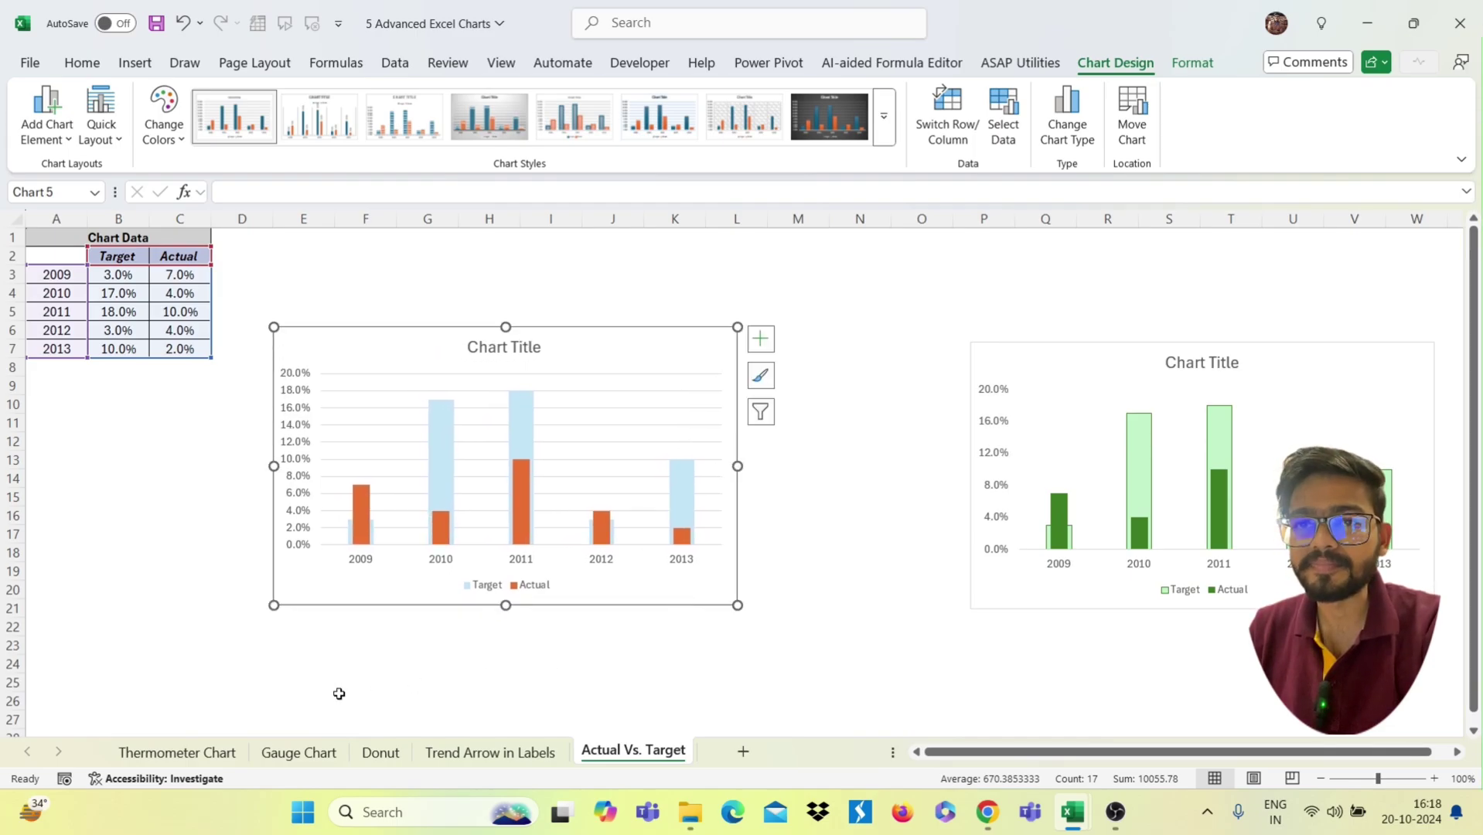